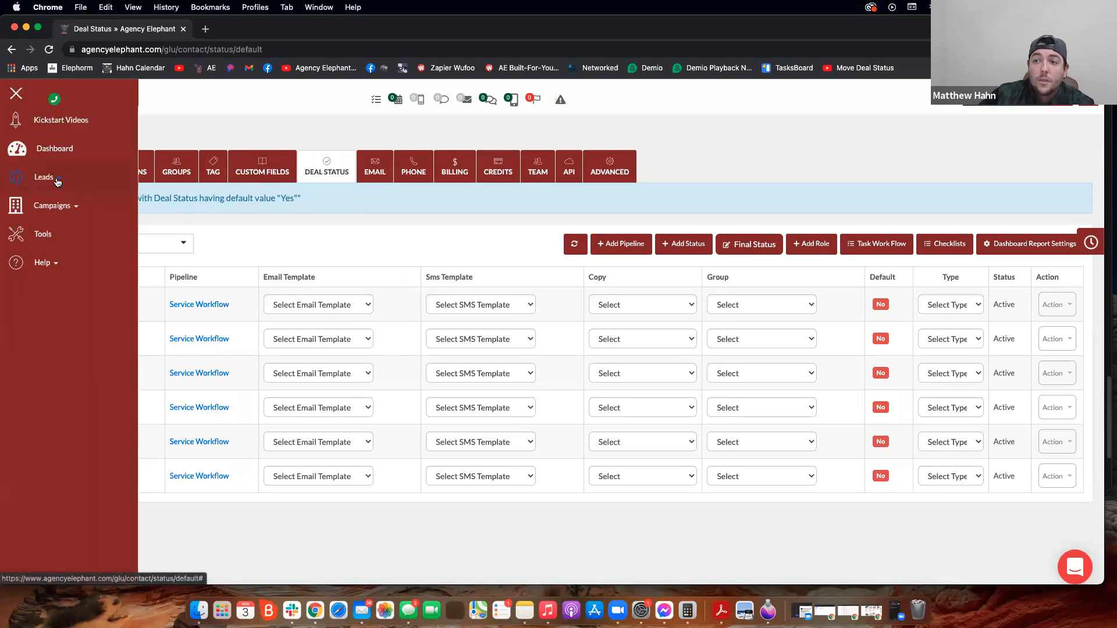
Open the leads pipeline board and switch it to the activity view
left_click(55, 181)
left_click(49, 207)
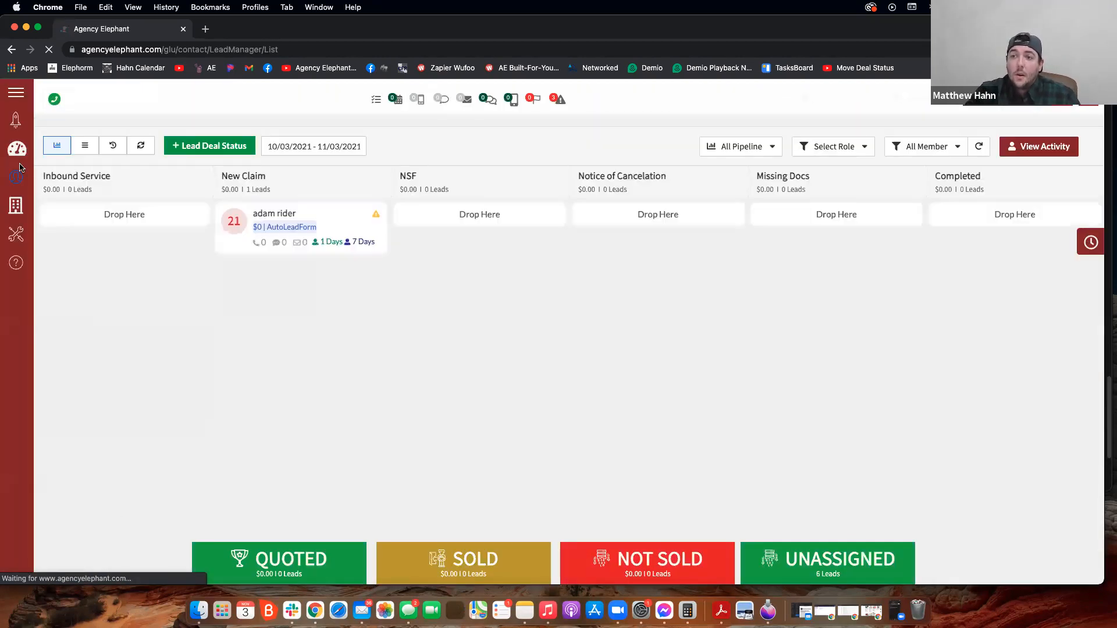
mouse_move(44, 179)
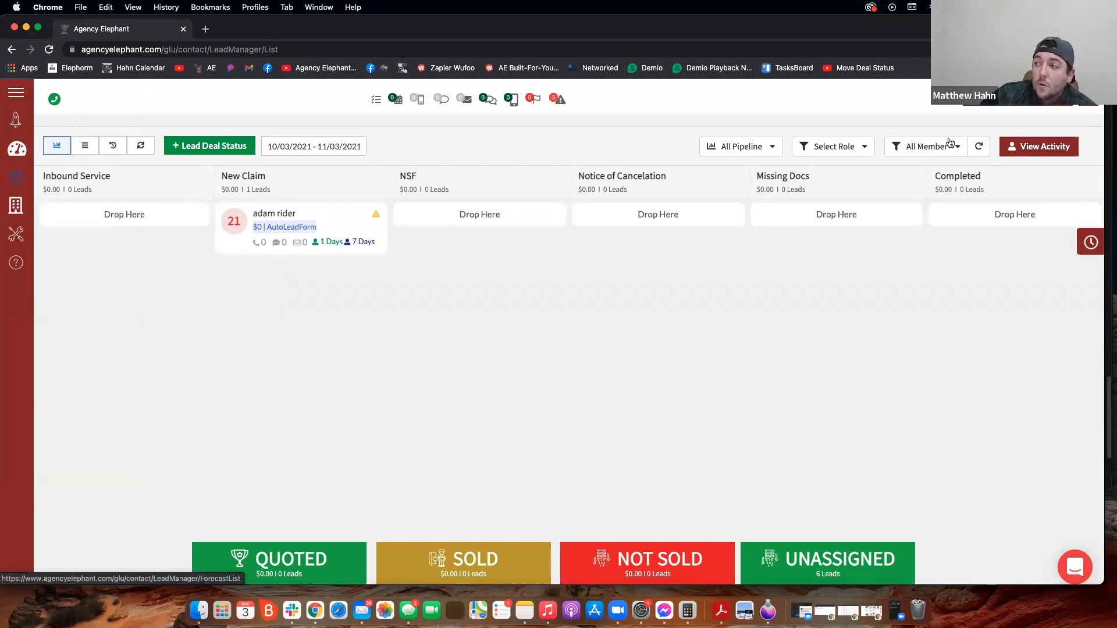
left_click(1018, 147)
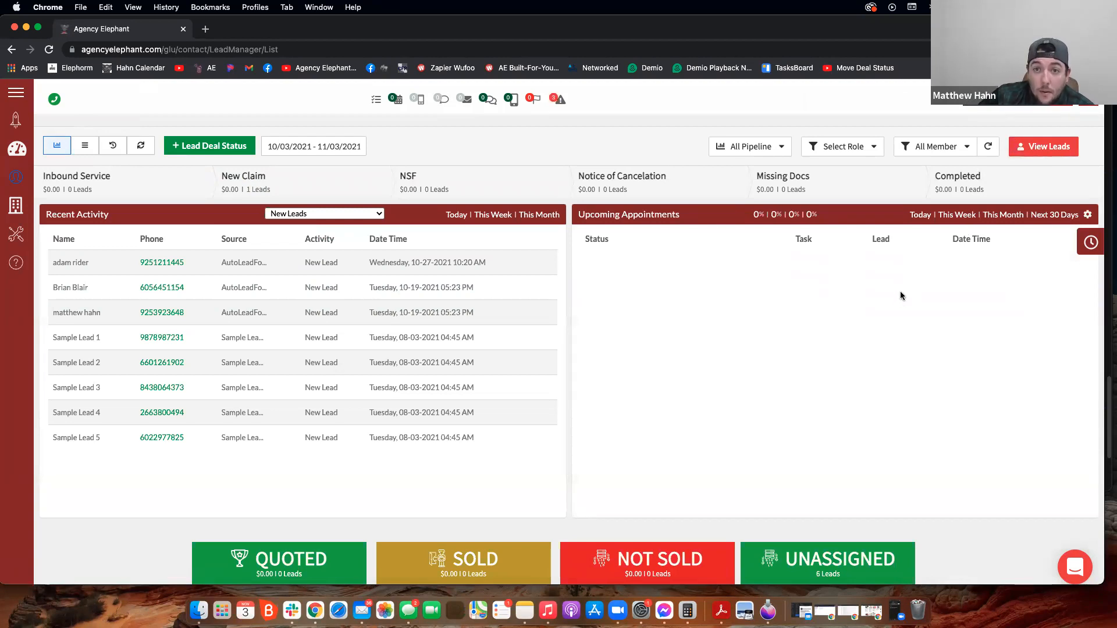
left_click(1053, 147)
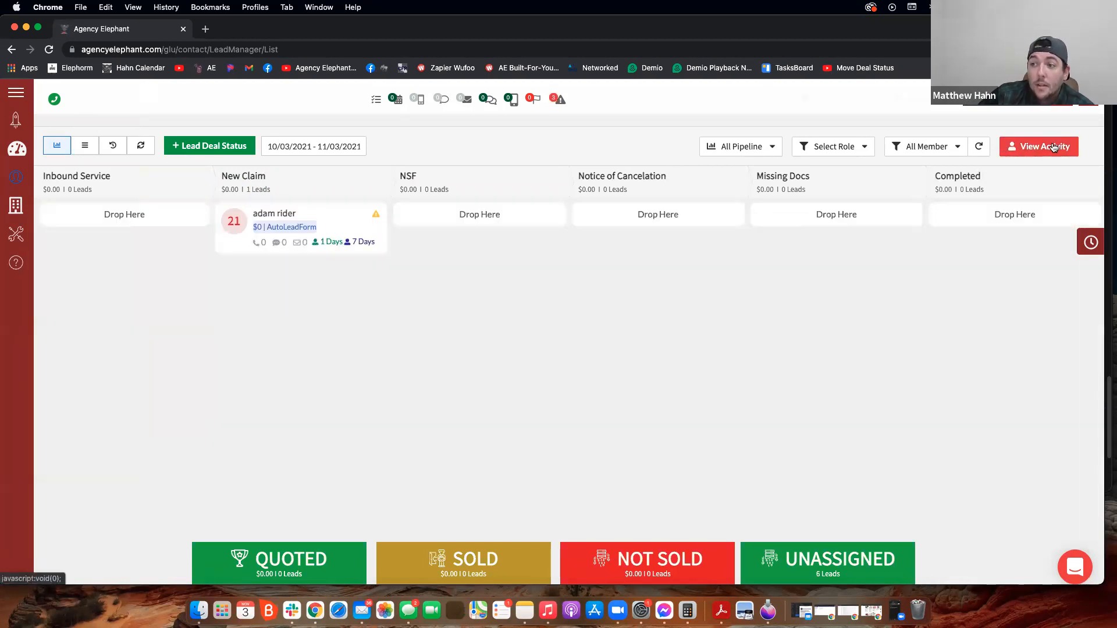
left_click(1054, 147)
left_click(1053, 147)
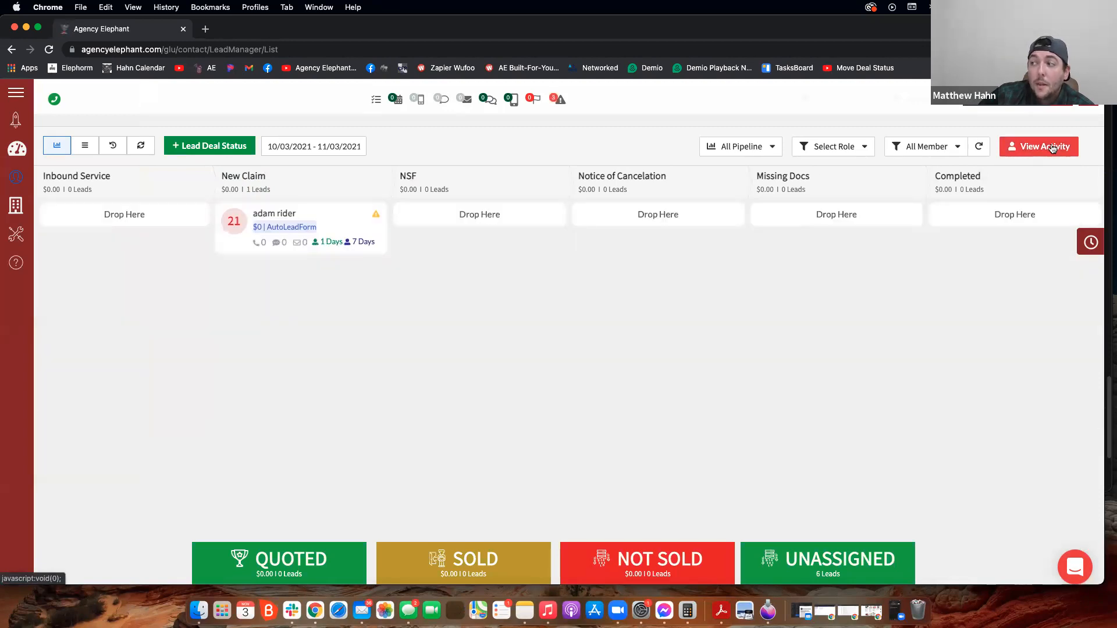
left_click(1054, 147)
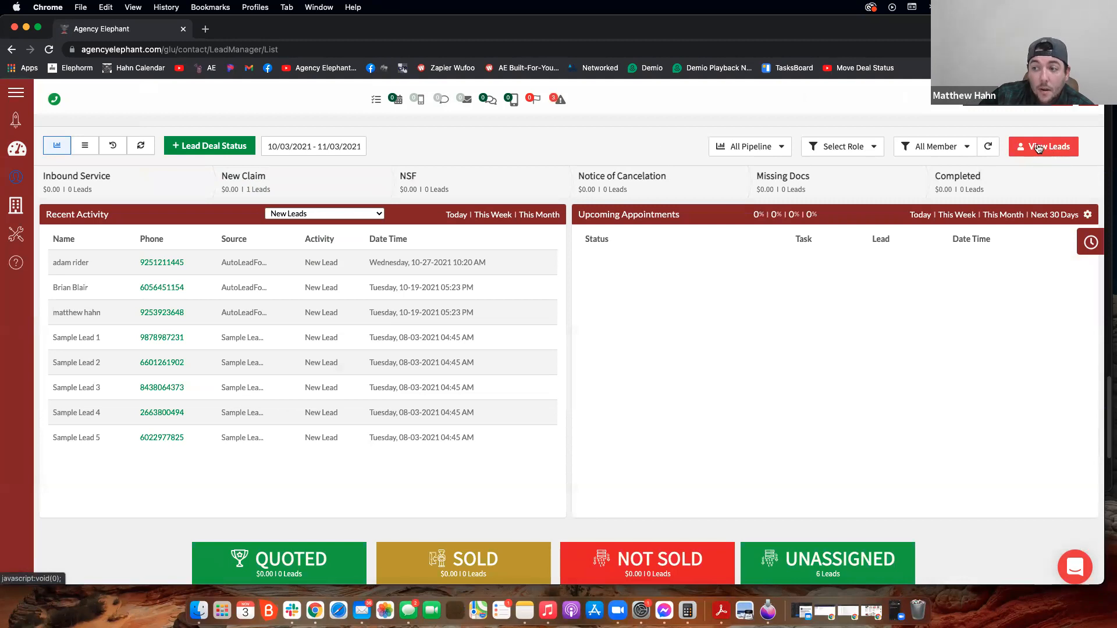
Filter the recent activity by Inbound SMS and return to the leads board
left_click(351, 214)
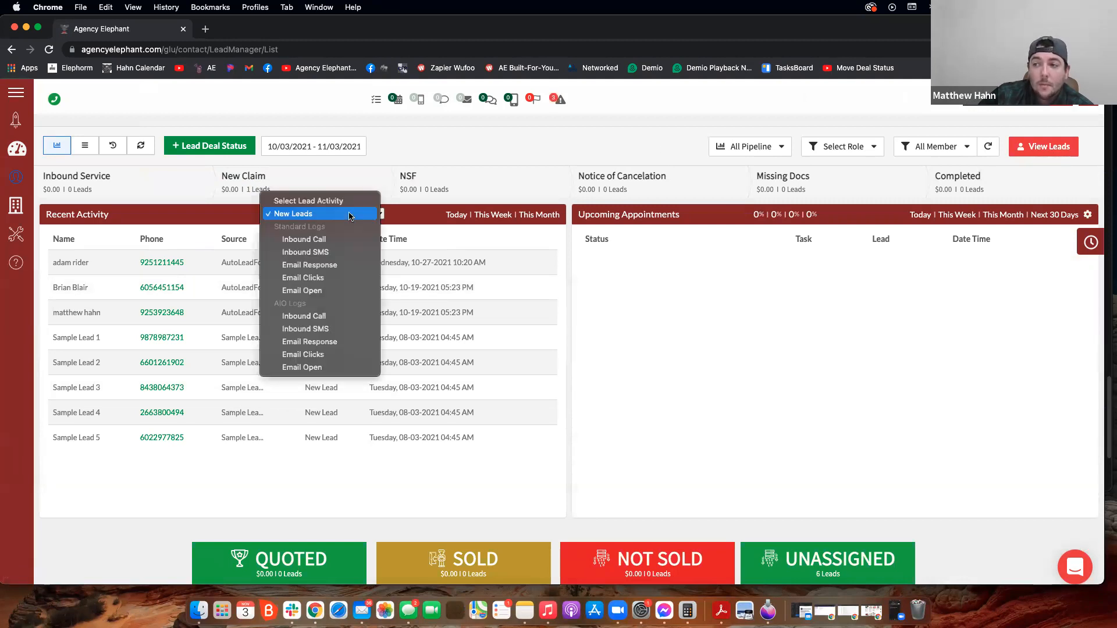
left_click(325, 251)
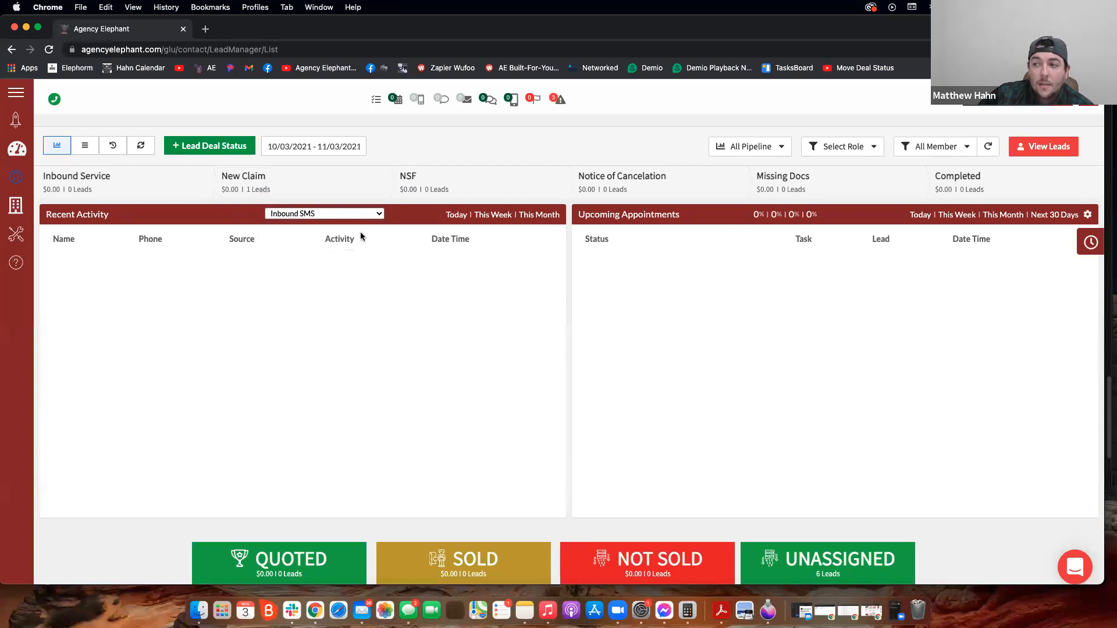
left_click(308, 215)
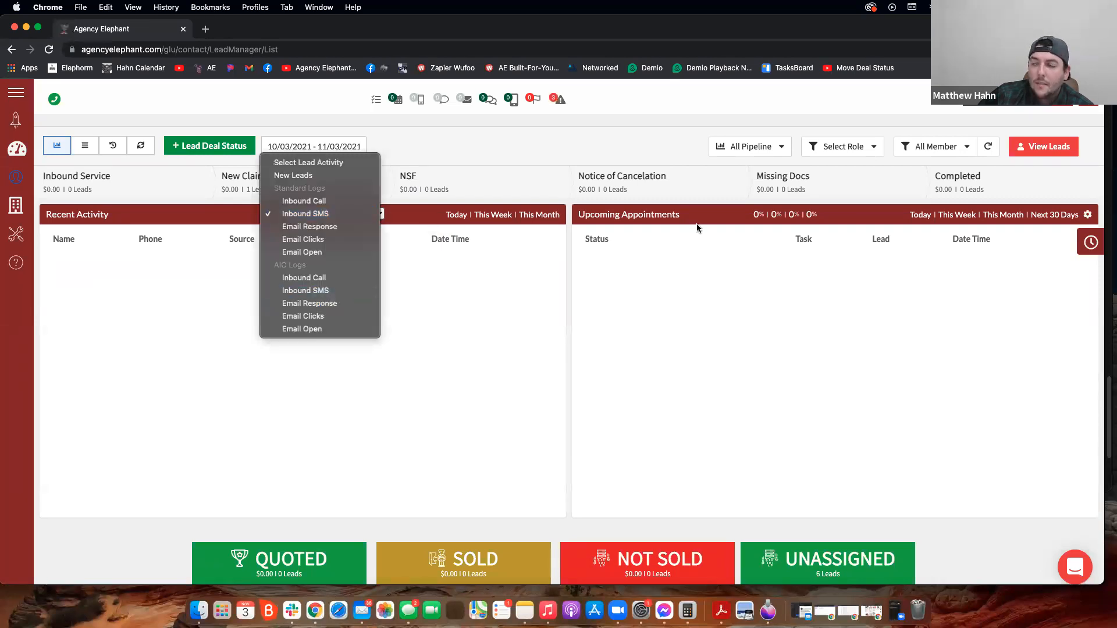
left_click(1053, 152)
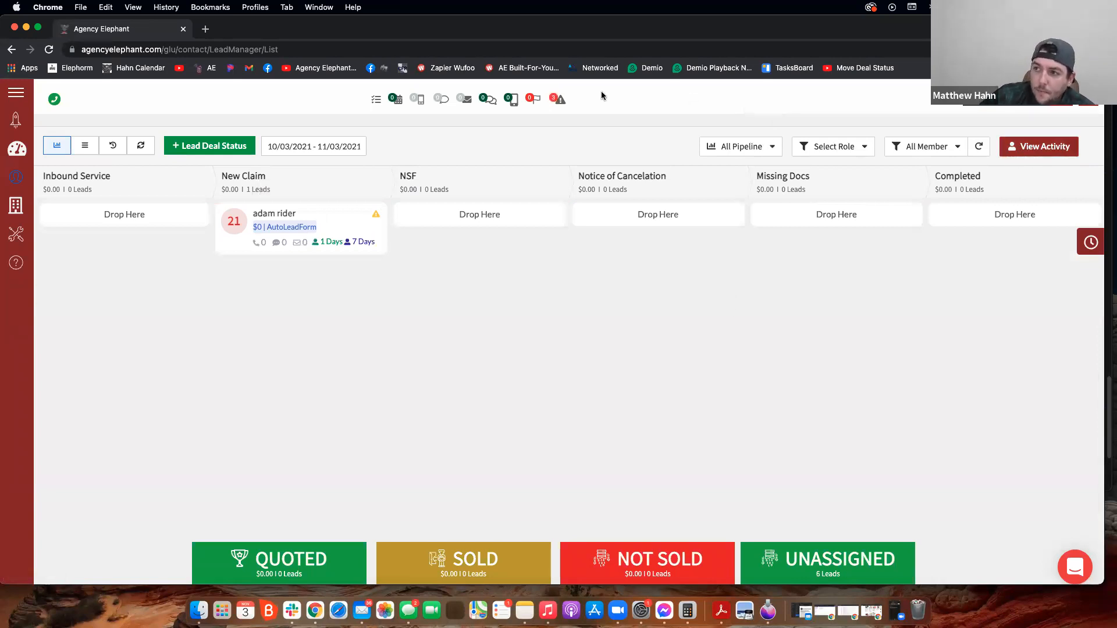
Open the Tools page in a new browser tab and switch to that tab
right_click(27, 233)
left_click(73, 240)
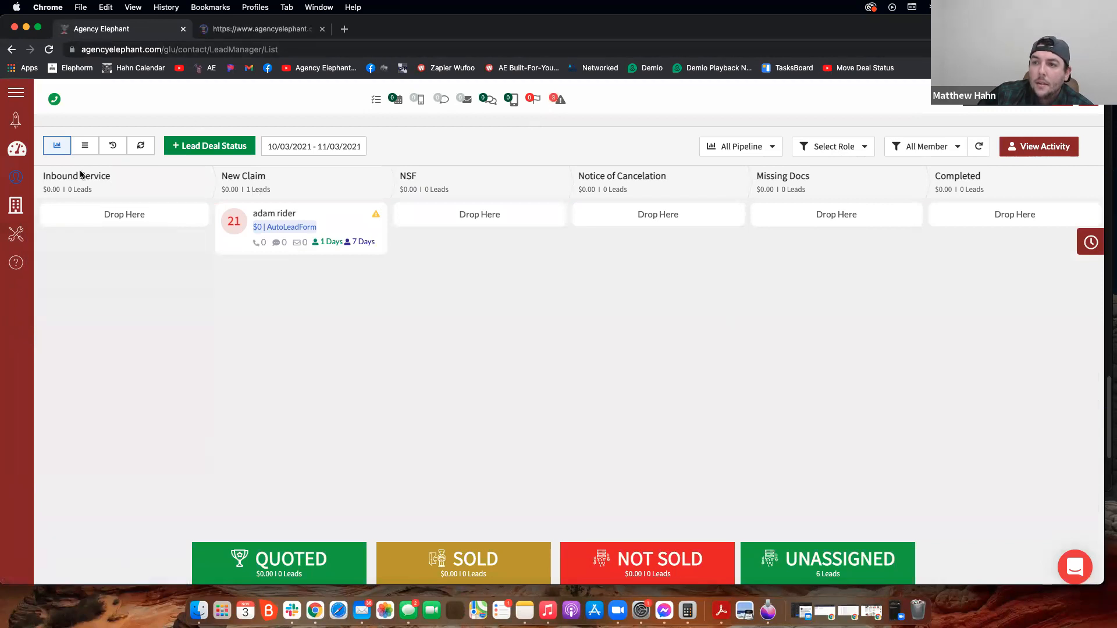
left_click(230, 32)
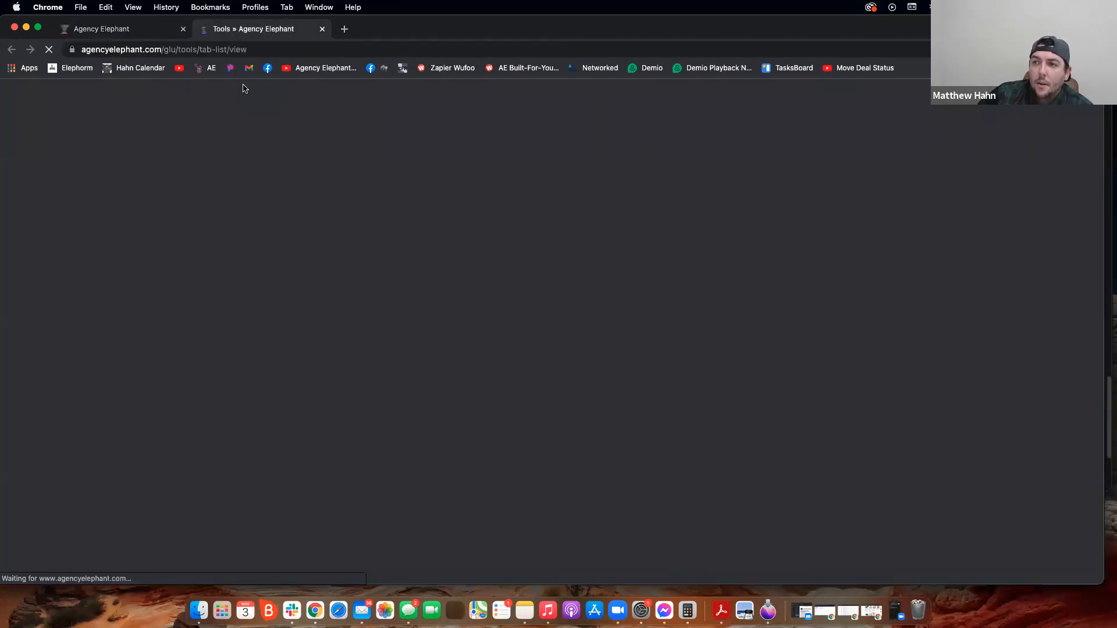
Open the Deal Status page in the account settings
left_click(1085, 105)
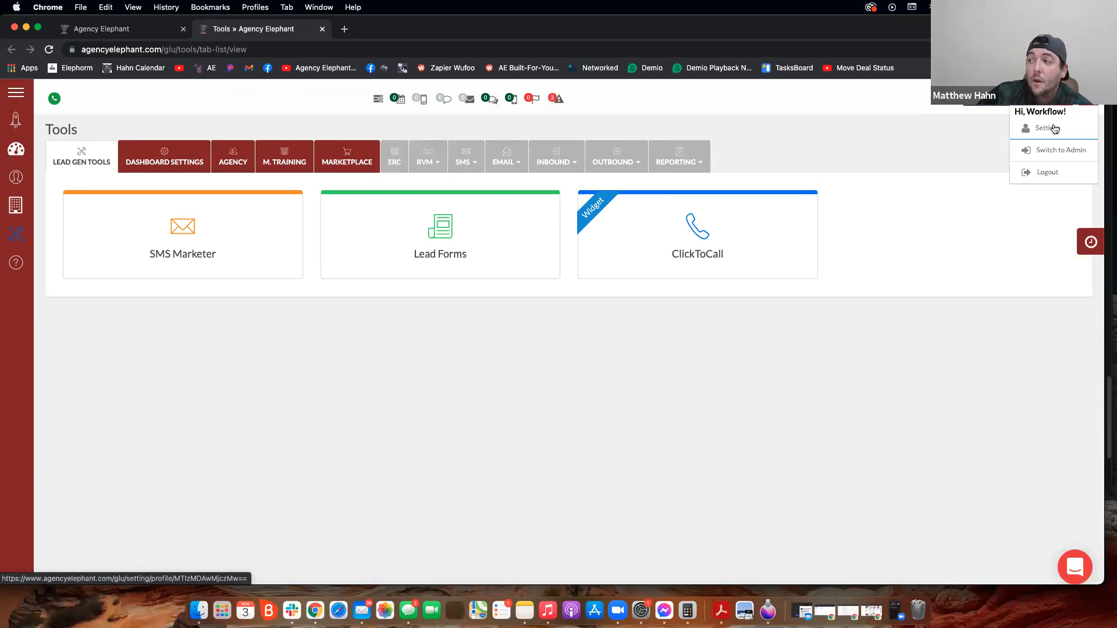
left_click(1057, 127)
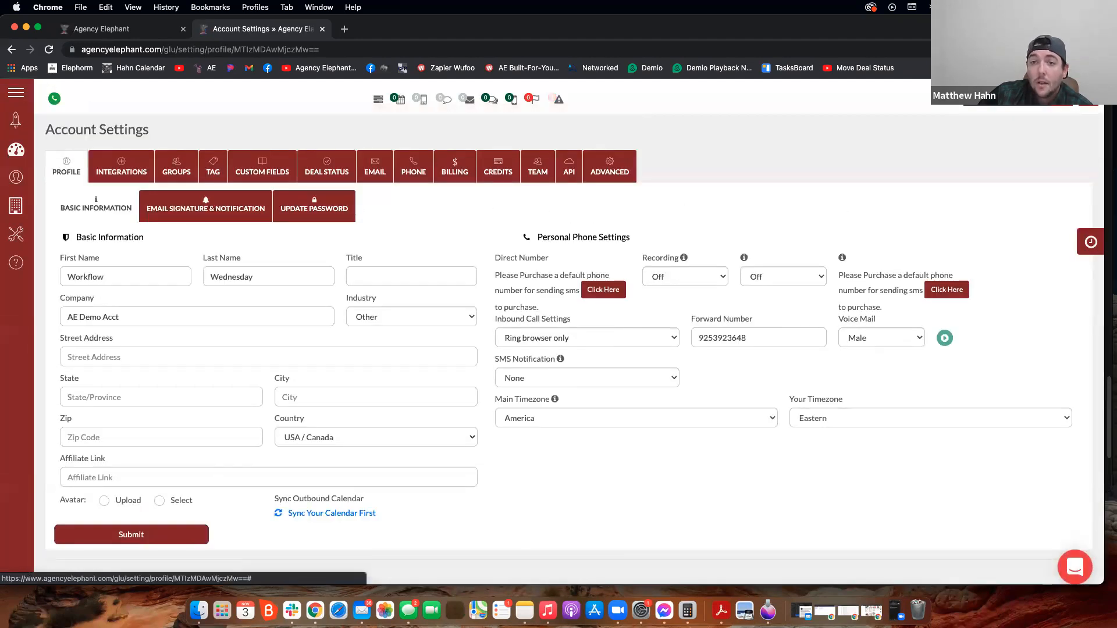
left_click(1039, 93)
left_click(1048, 128)
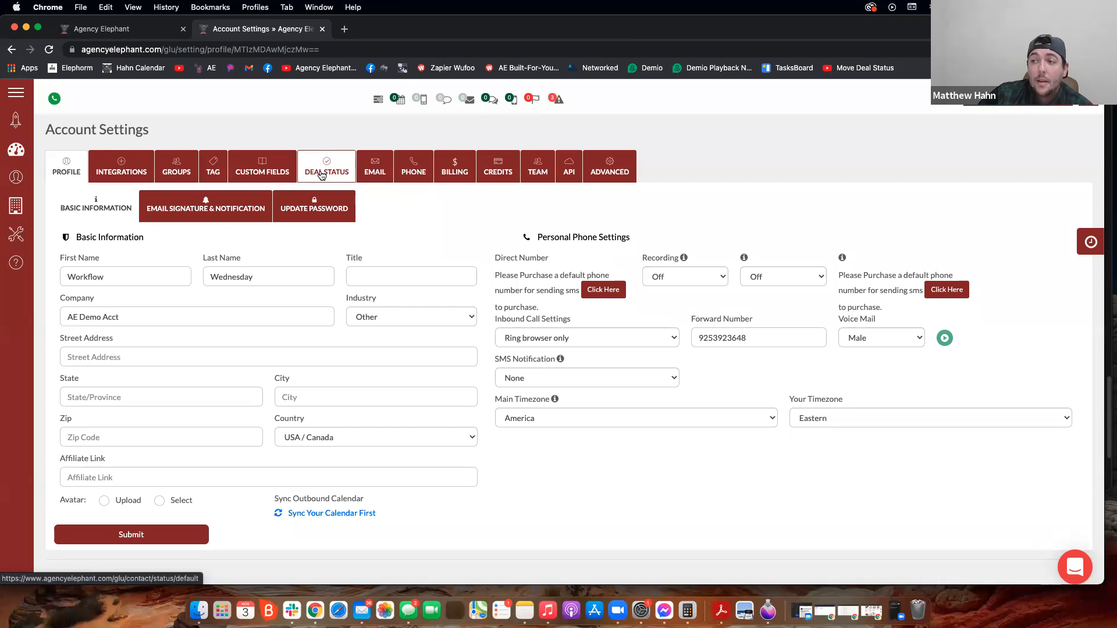
left_click(322, 175)
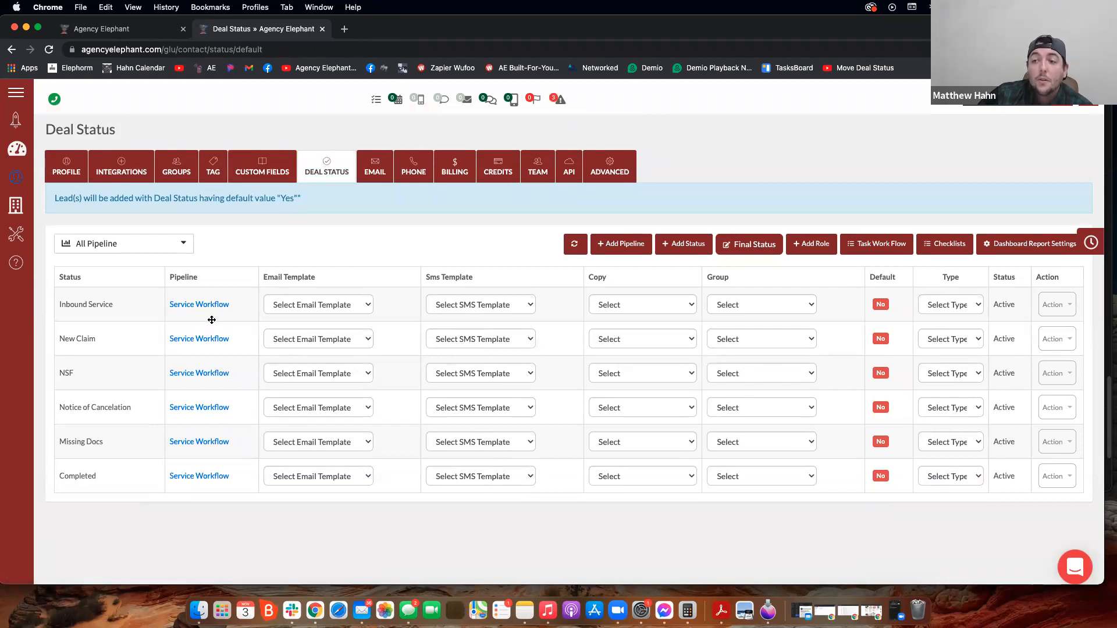
View the editable name and label of the Service Workflow pipeline, then close its dialog without changes
left_click(129, 250)
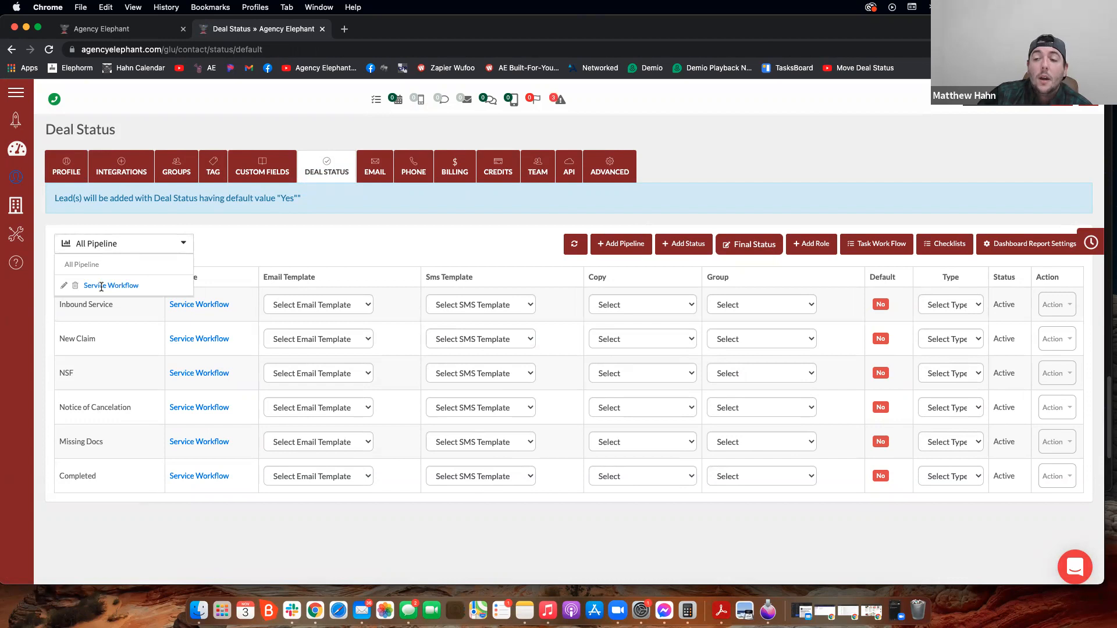
left_click(64, 286)
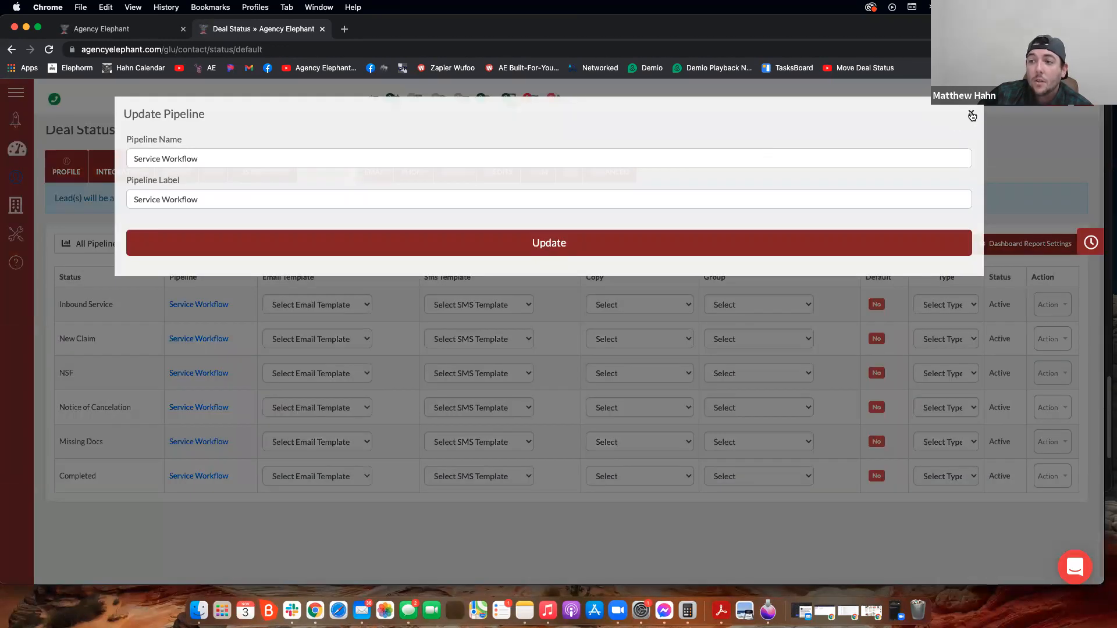
left_click(970, 113)
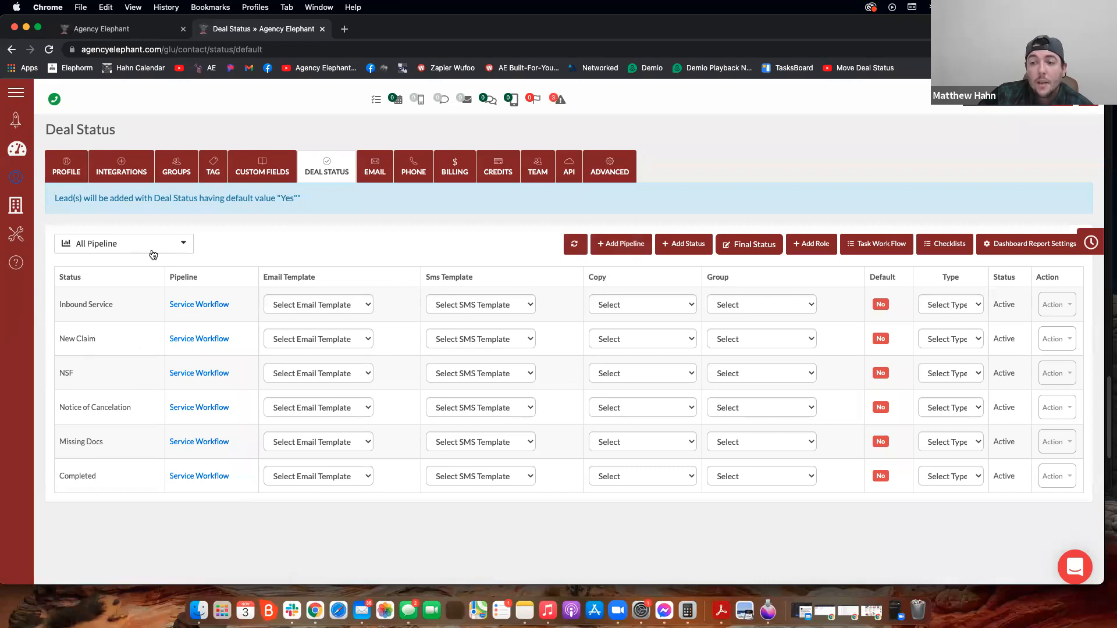
Add a new pipeline with both the name and the label set to Sales Workflow
left_click(633, 251)
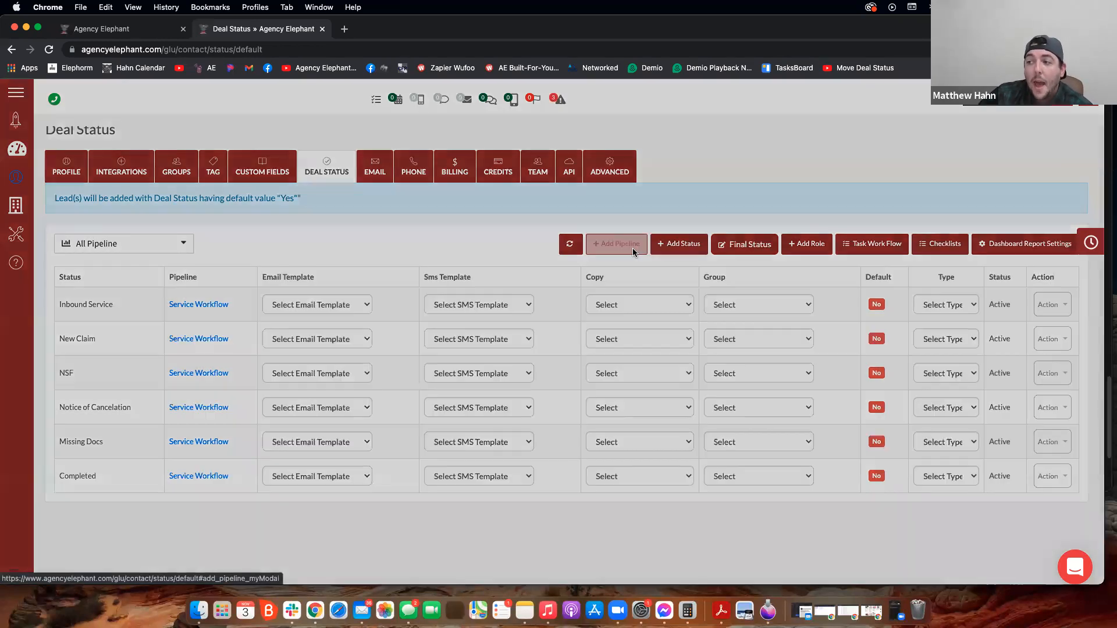
left_click(292, 157)
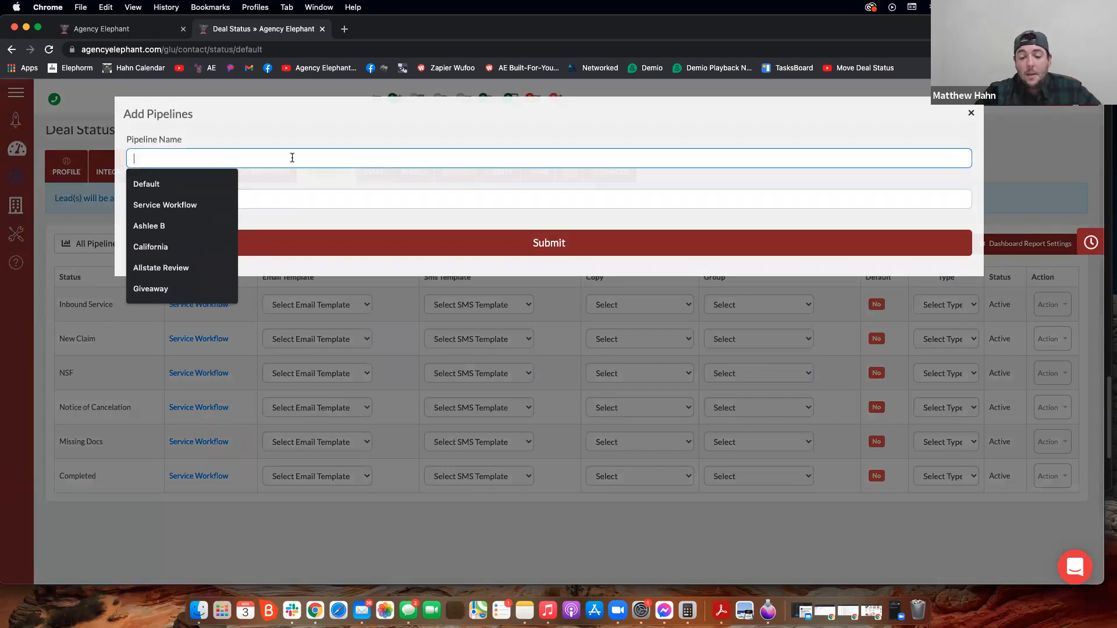
type("Sales")
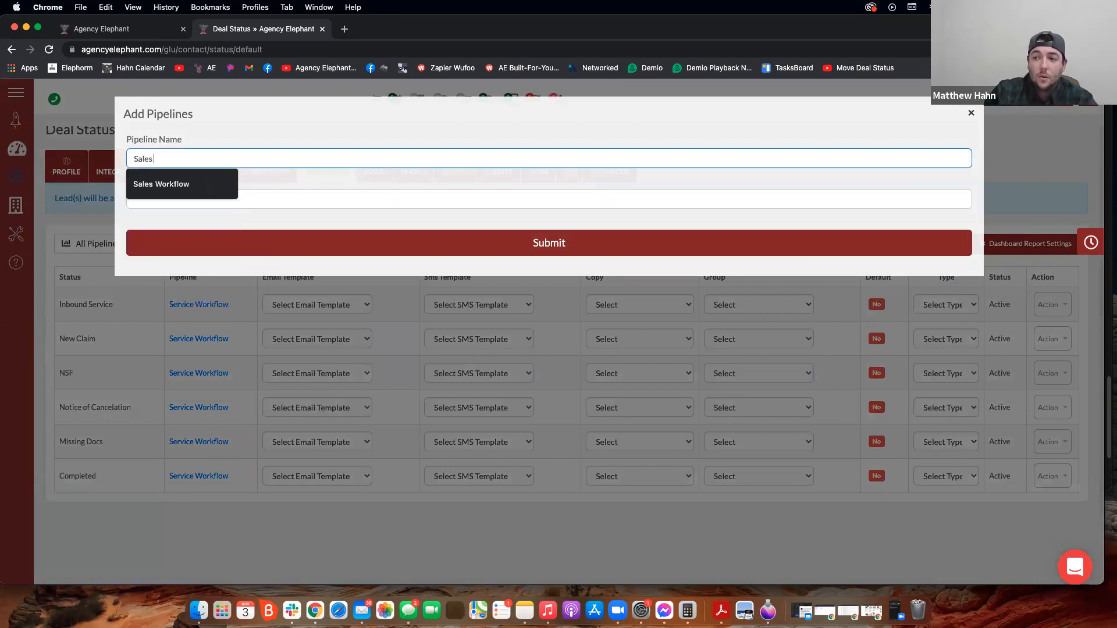
type(" Workflow")
key("Tab")
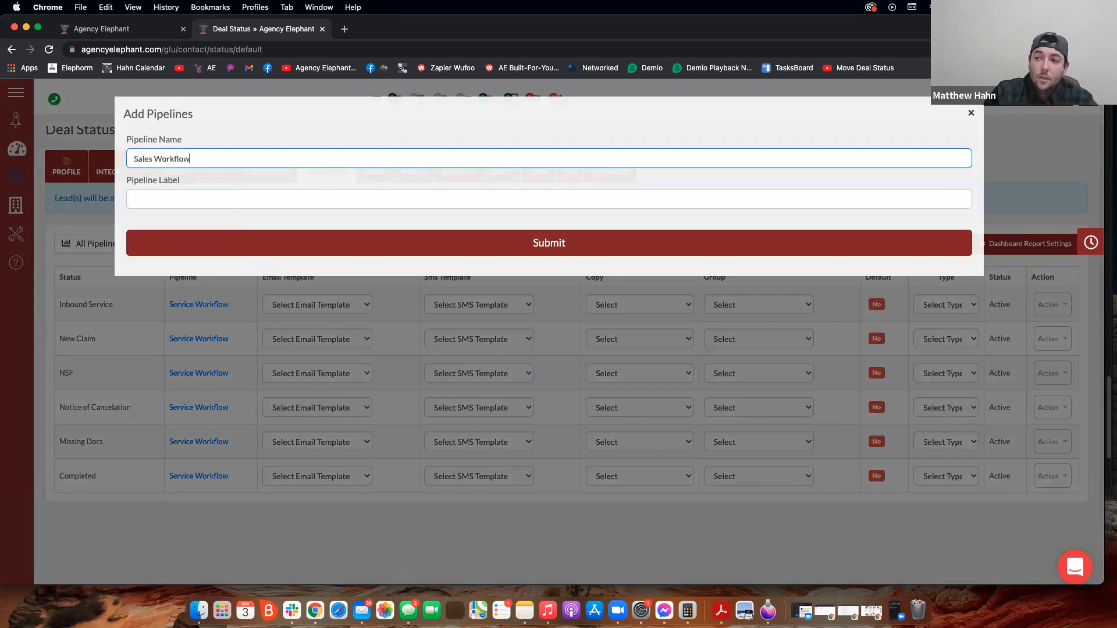
type("Sale")
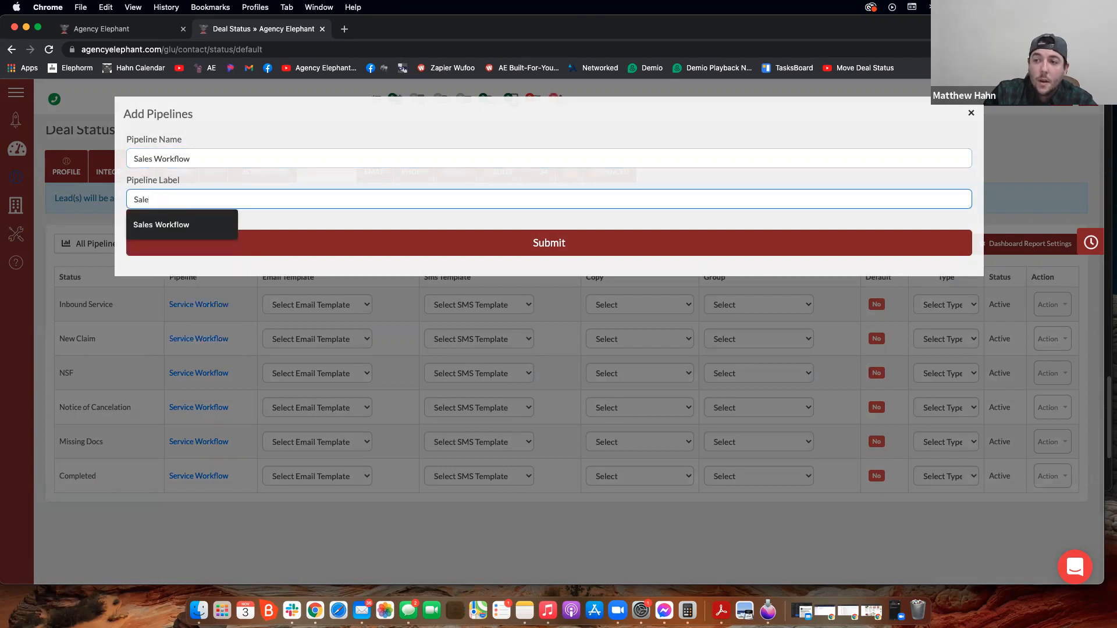
type("s Workflow")
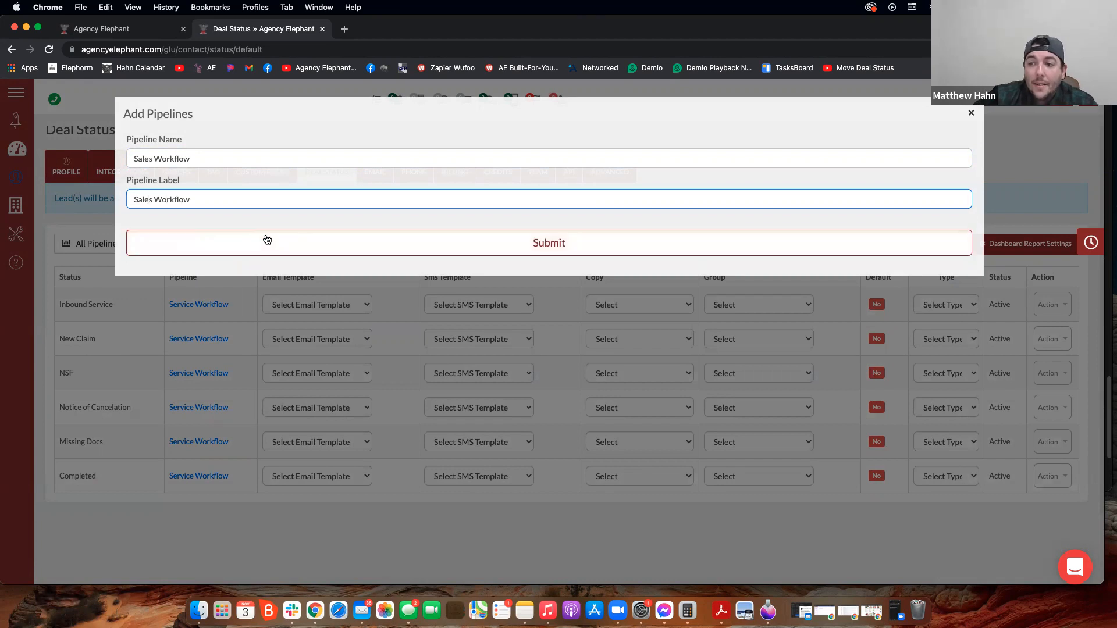
left_click(296, 243)
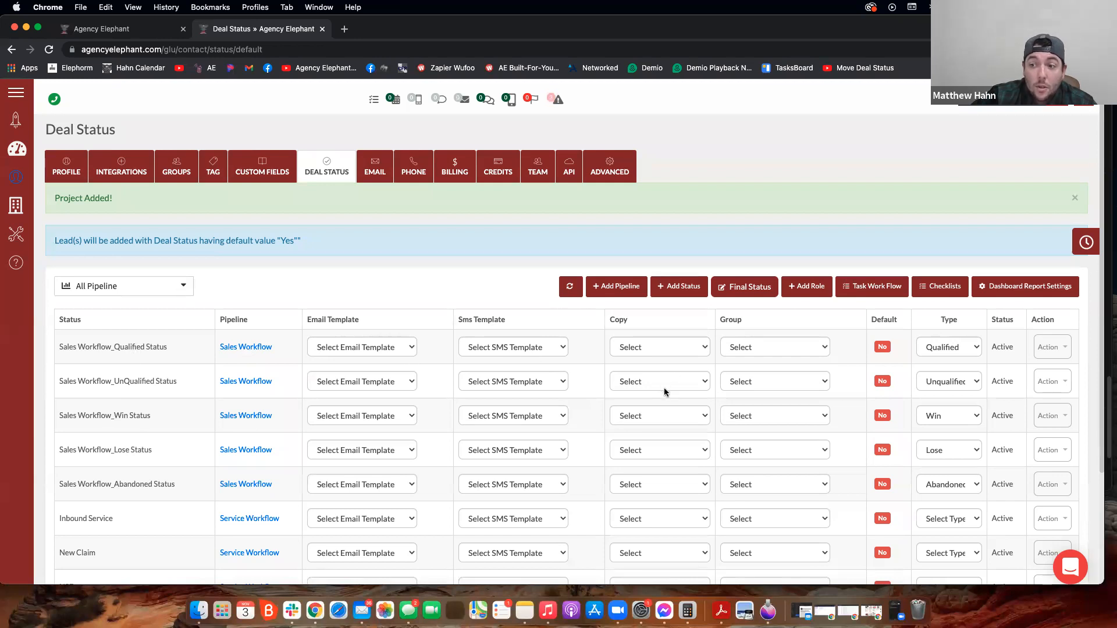
left_click(1061, 349)
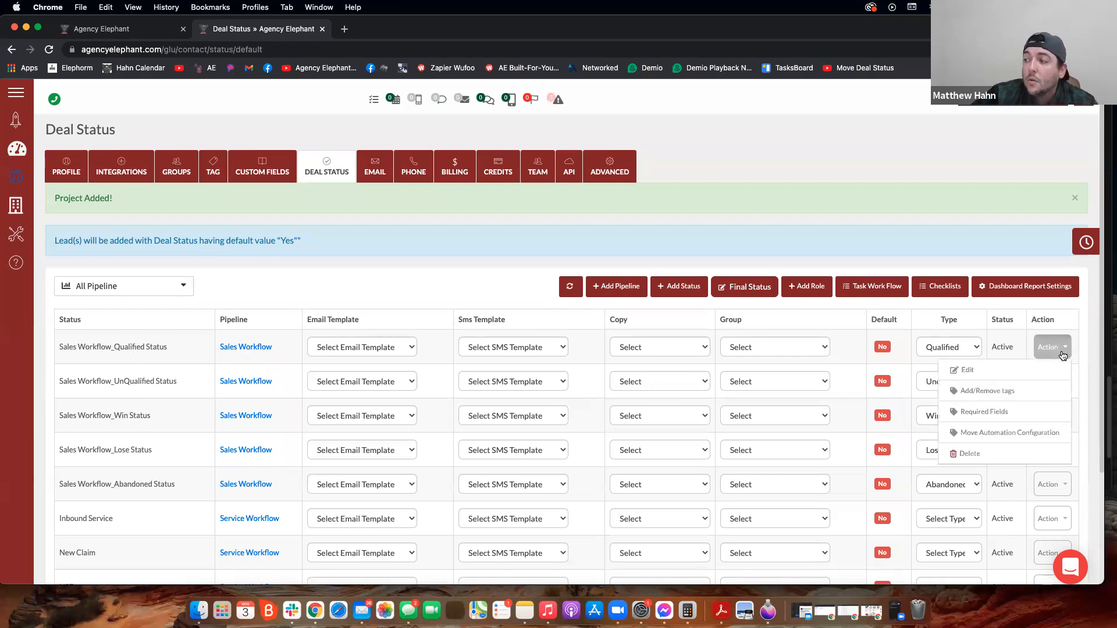
left_click(982, 370)
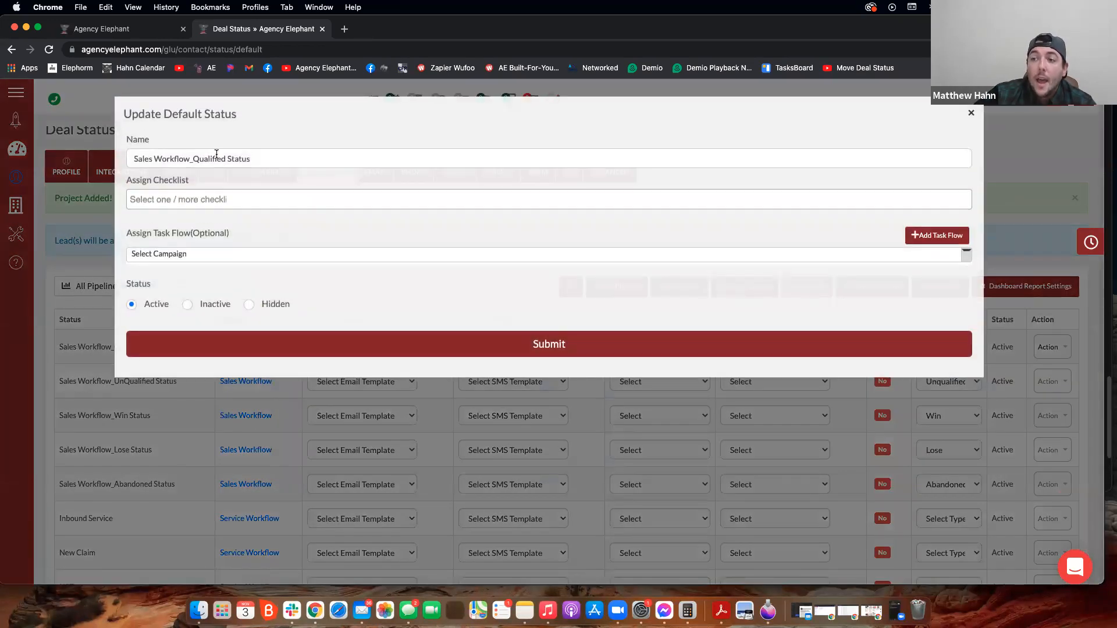
left_click(971, 113)
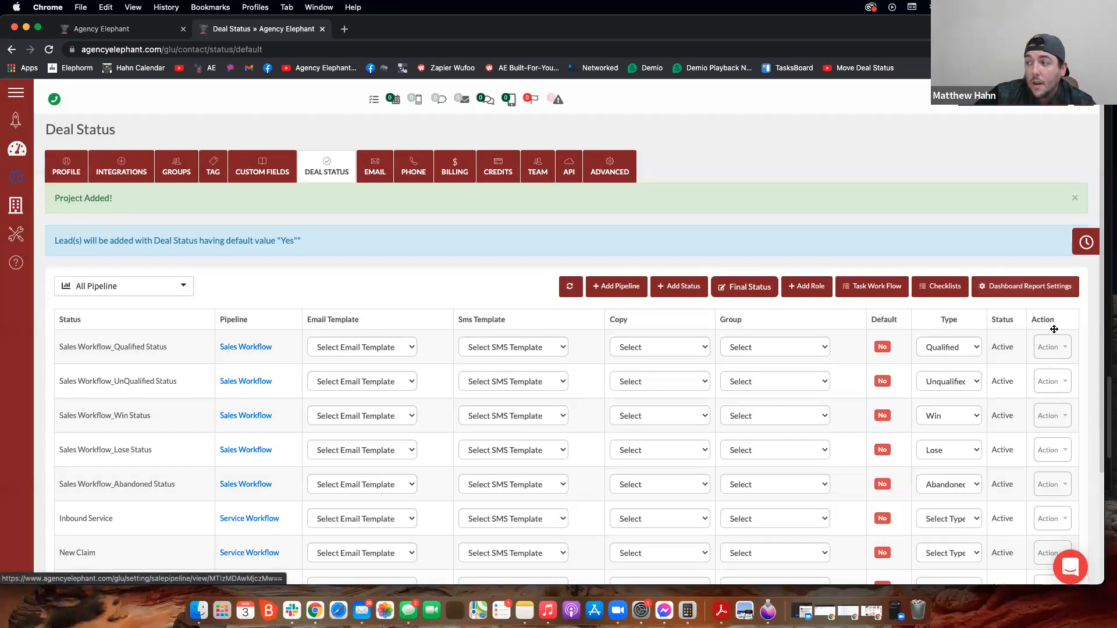
Rename the Sales Workflow_Qualified Status to Prospects and keep its type as Qualified
left_click(1053, 349)
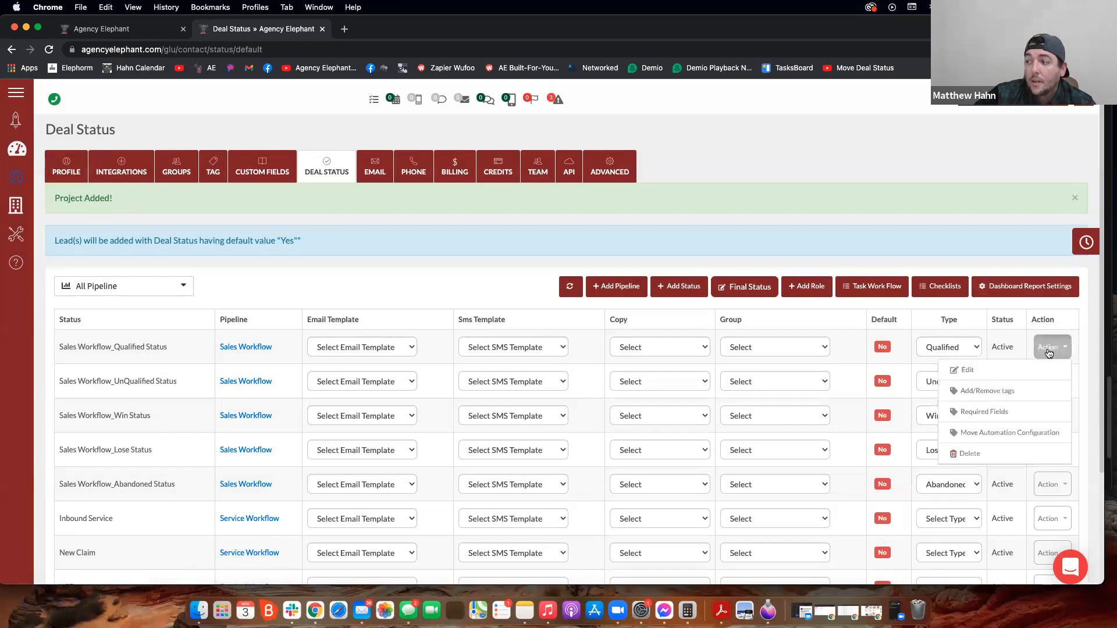
left_click(965, 370)
left_click_drag(133, 158, 263, 150)
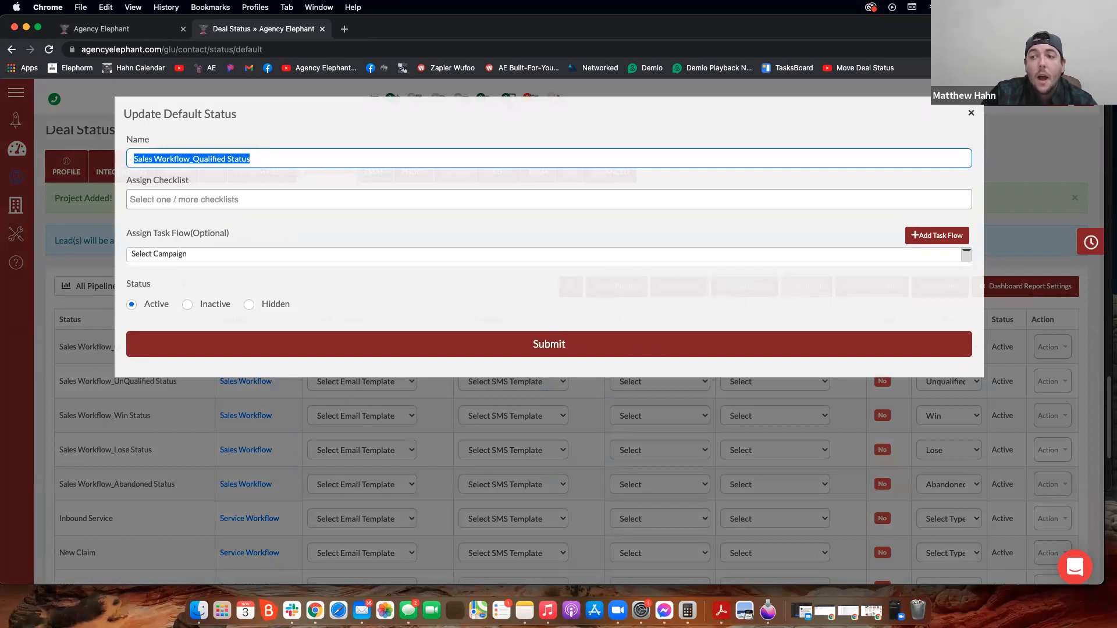
type("Pr")
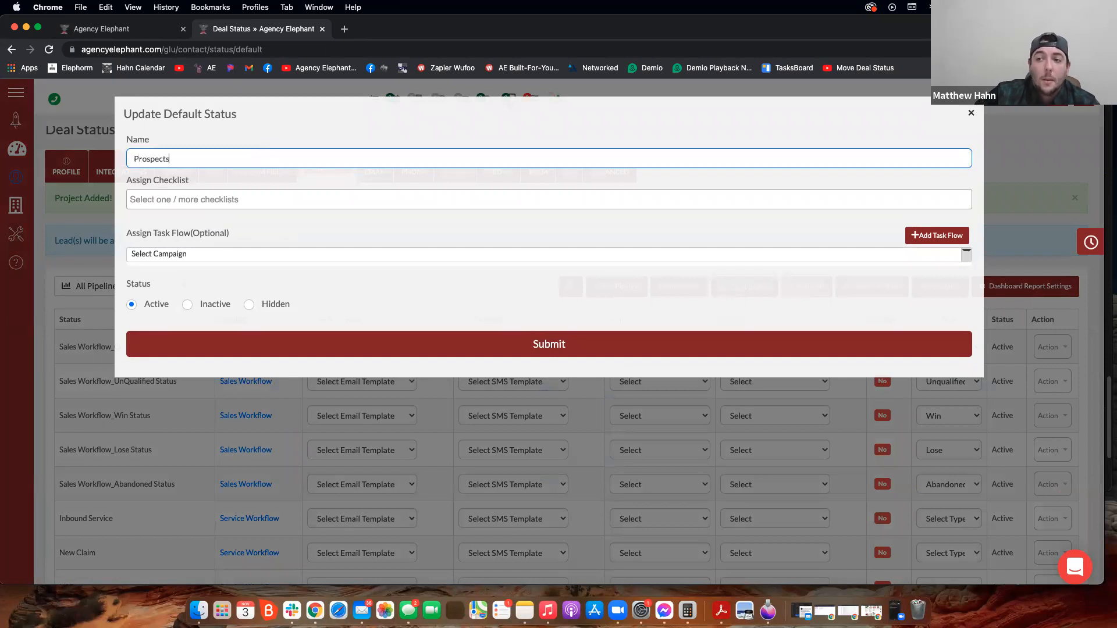
type("ospects")
left_click(307, 337)
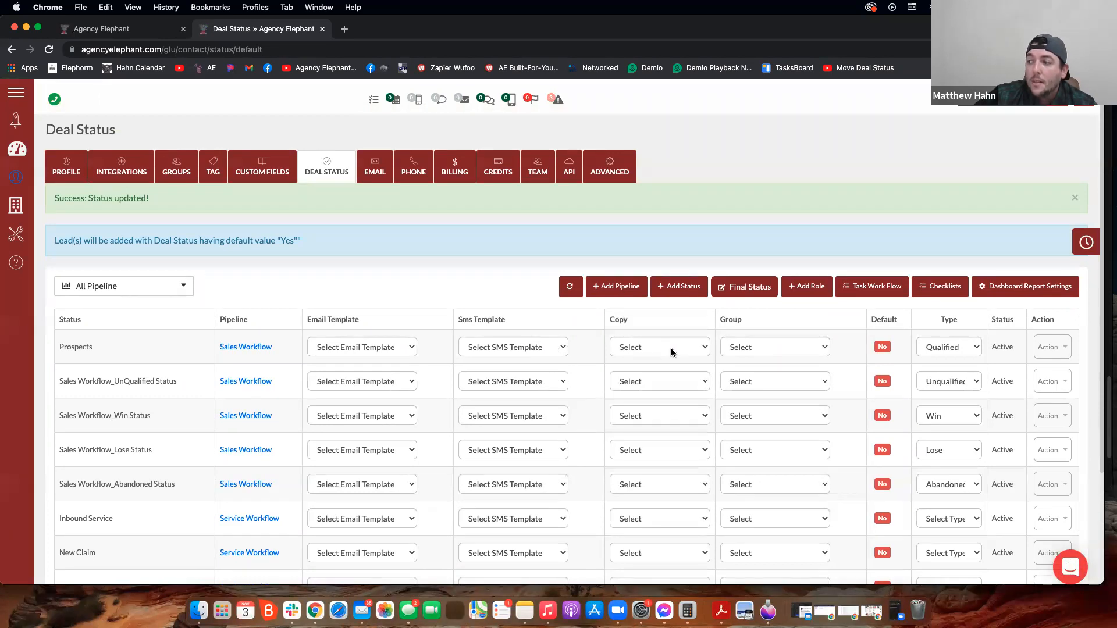
left_click(944, 349)
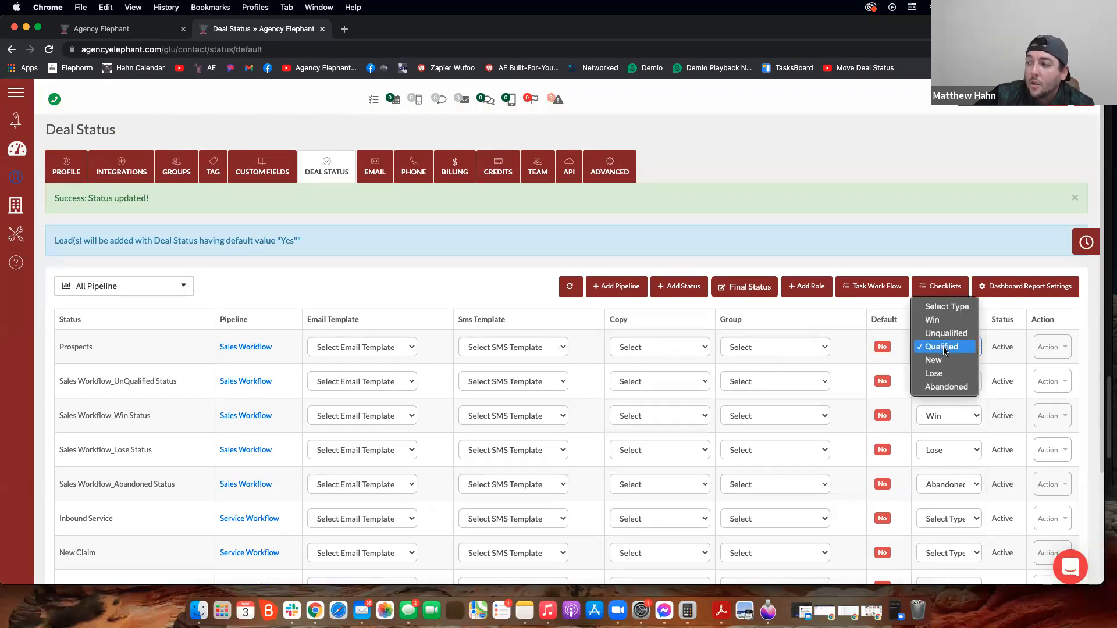
left_click(944, 349)
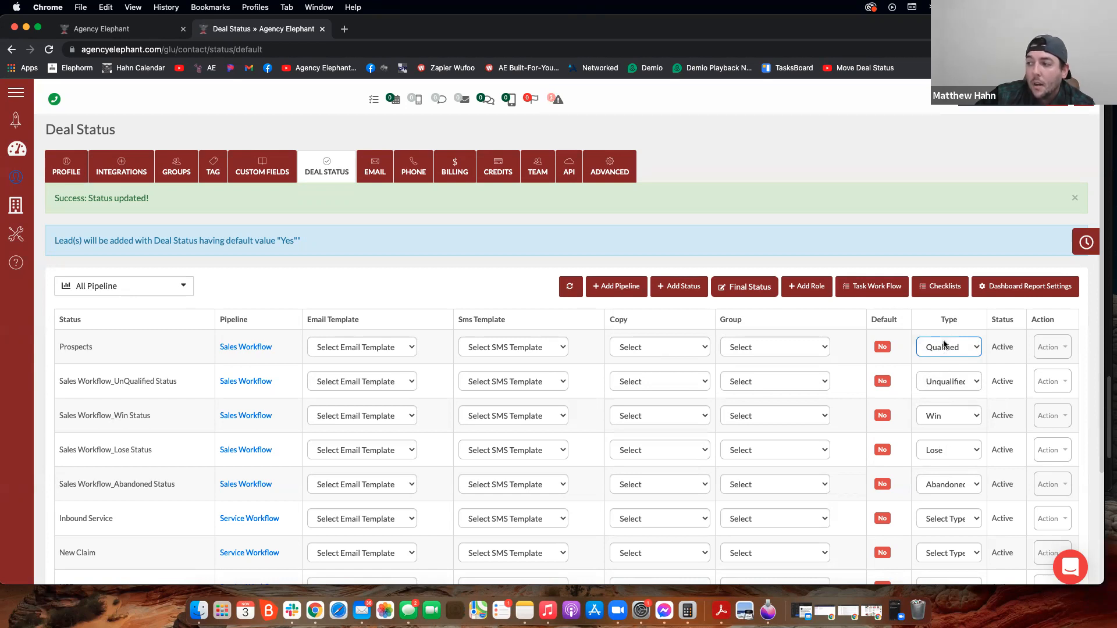
View the lead board and collapse and expand its Quoted, Sold, Not Sold and Unassigned summary tiles
left_click(146, 31)
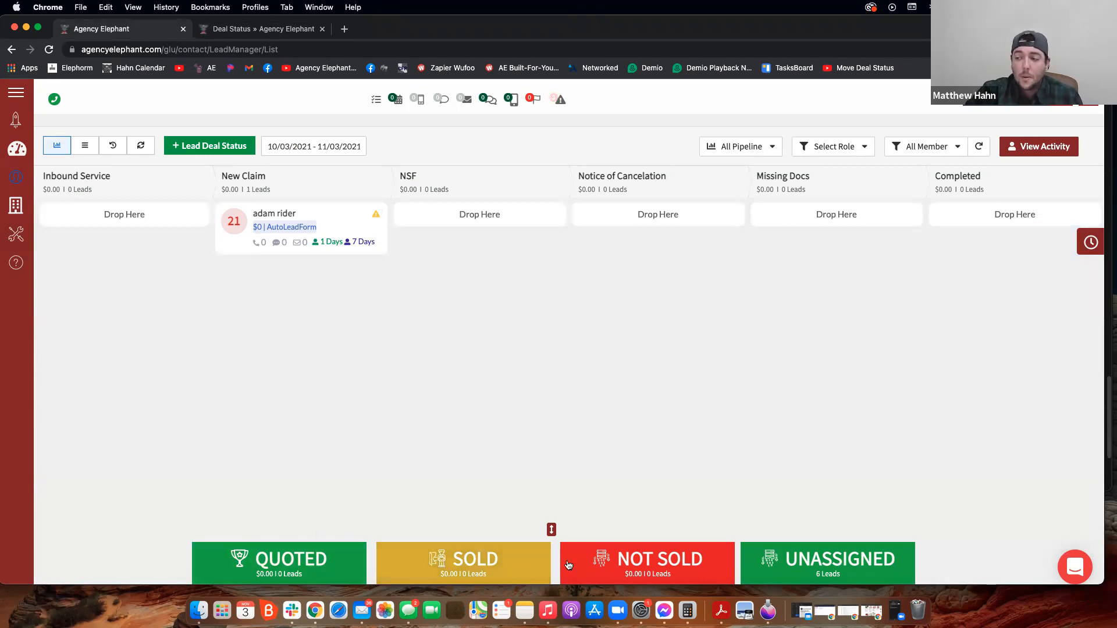
left_click(551, 529)
left_click(551, 573)
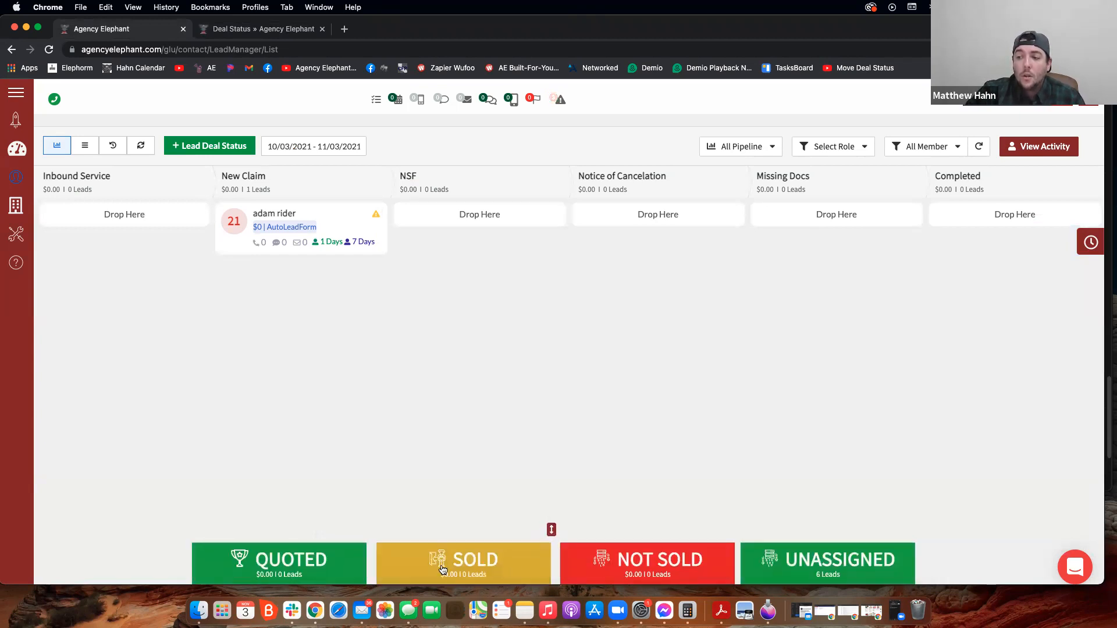
left_click(551, 528)
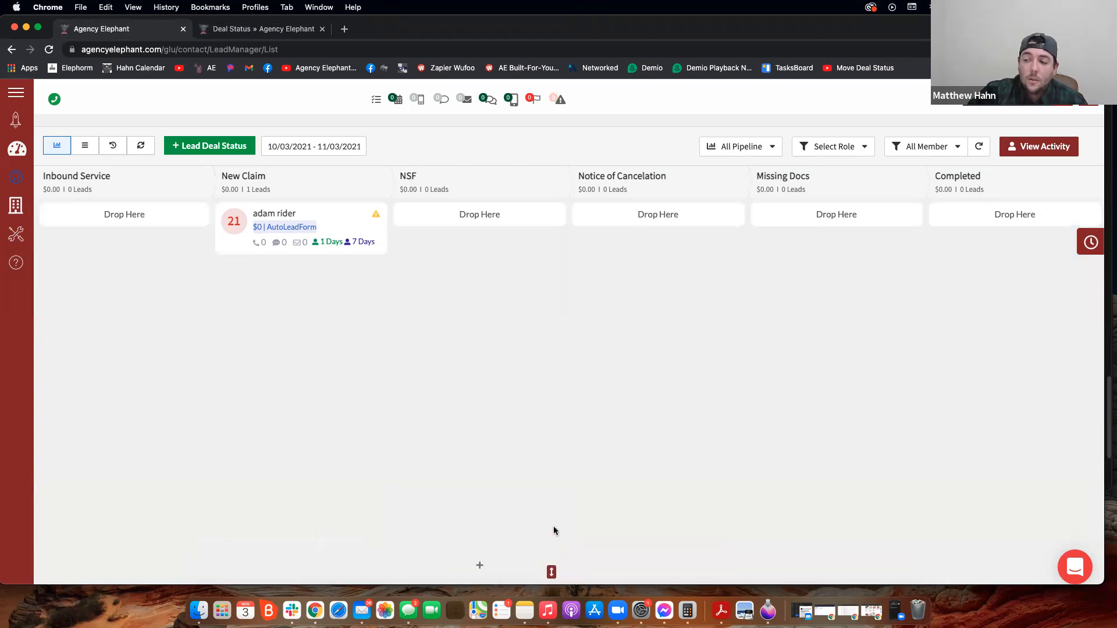
left_click(551, 572)
left_click(551, 530)
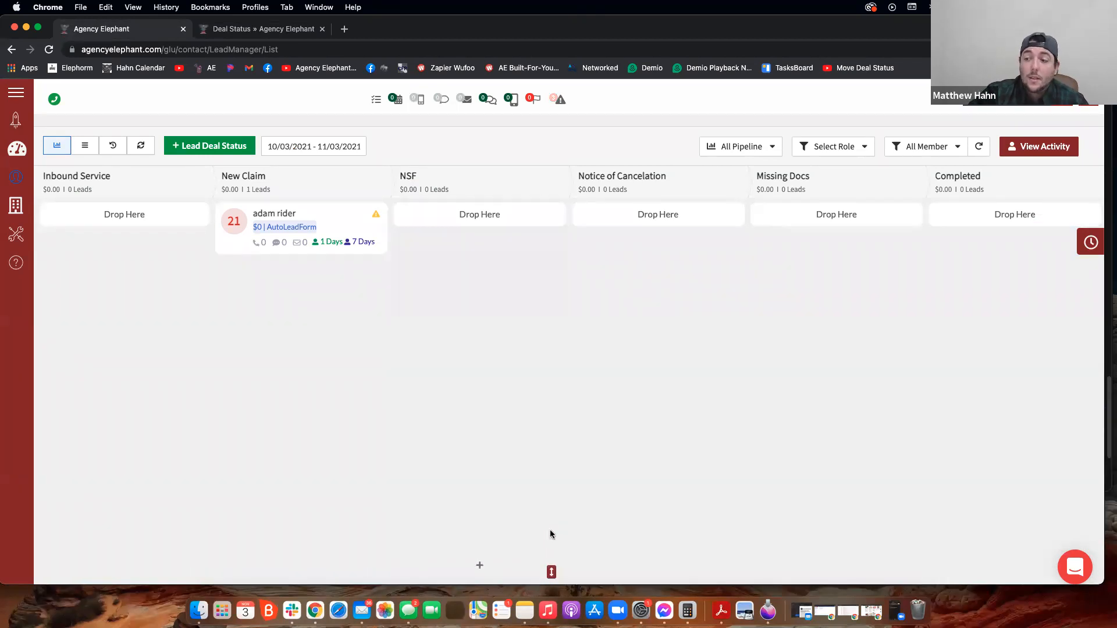
left_click(551, 572)
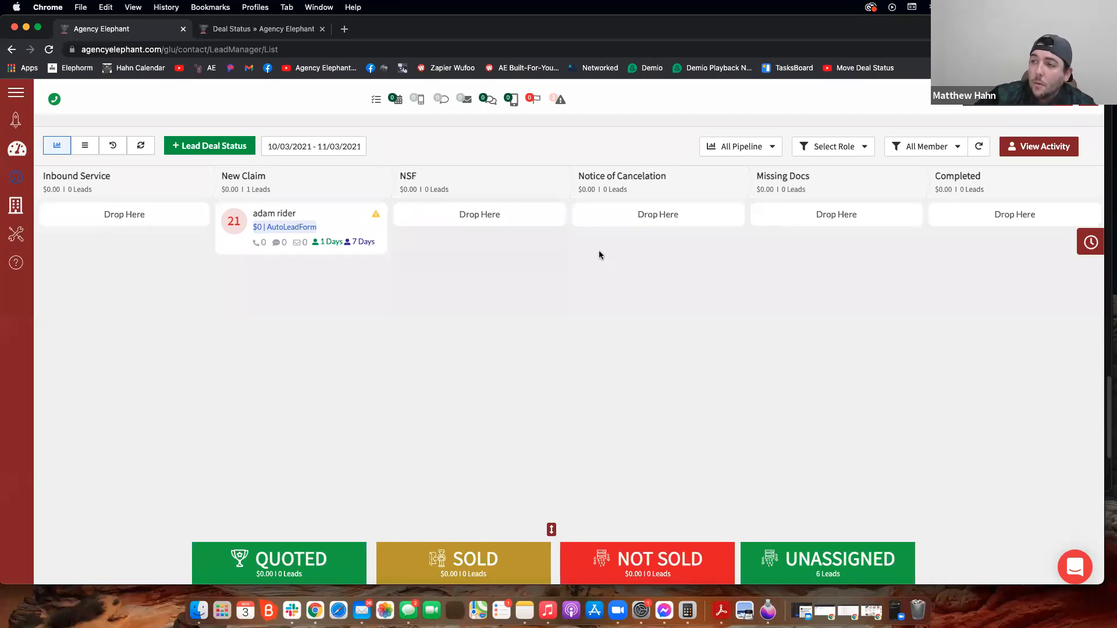
Back in the Deal Status settings, reset the type of Prospects and Sales Workflow_UnQualified Status to Select Type and confirm each change
left_click(209, 32)
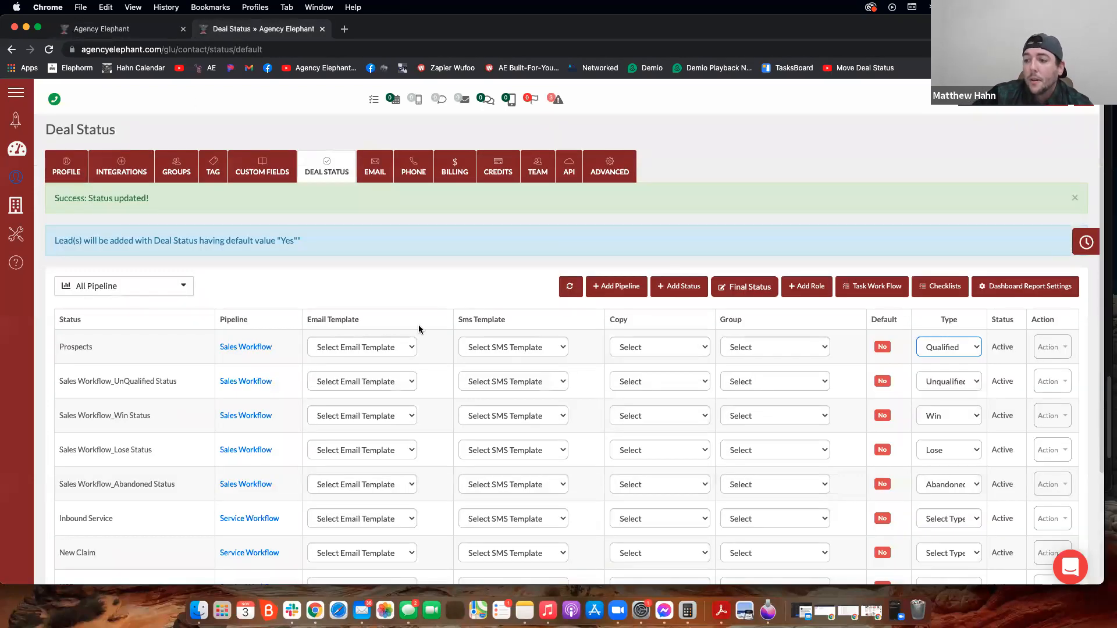
left_click(945, 348)
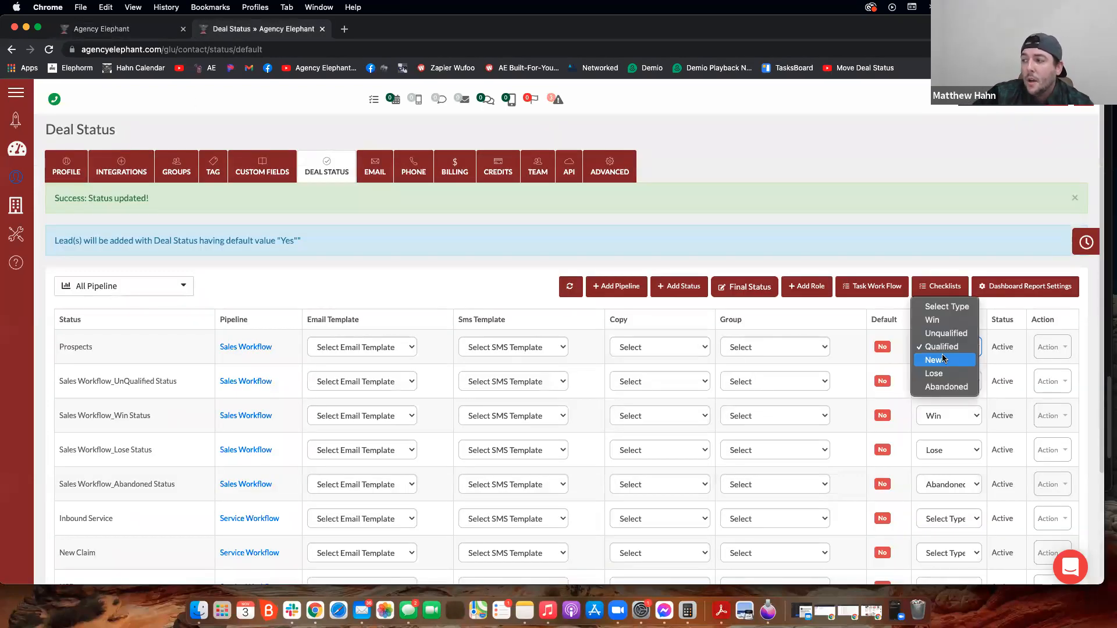
left_click(946, 307)
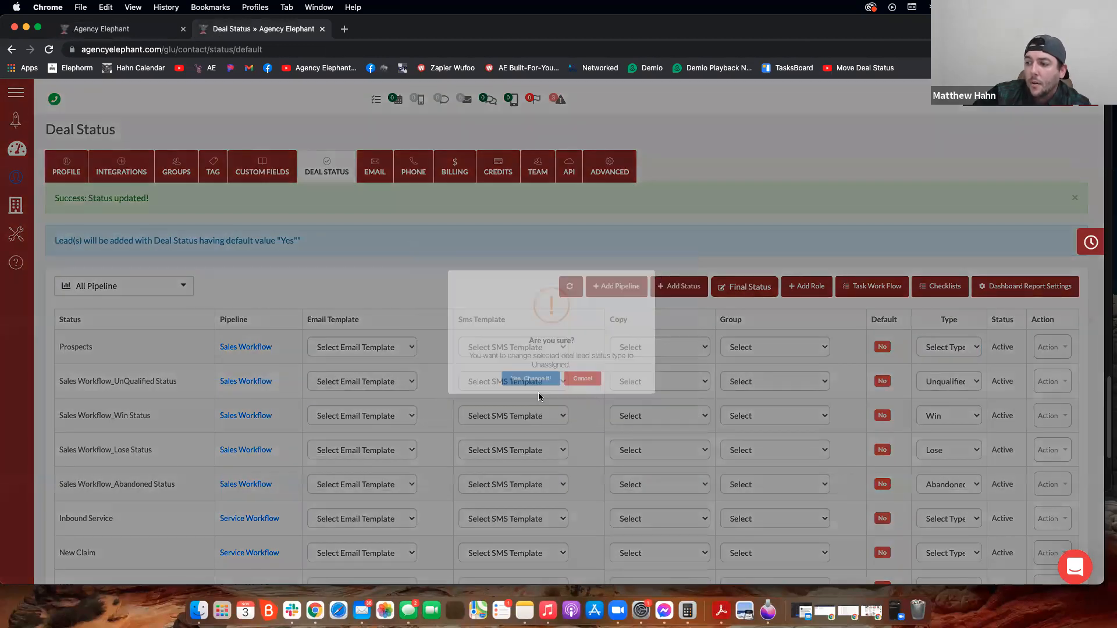
left_click(522, 397)
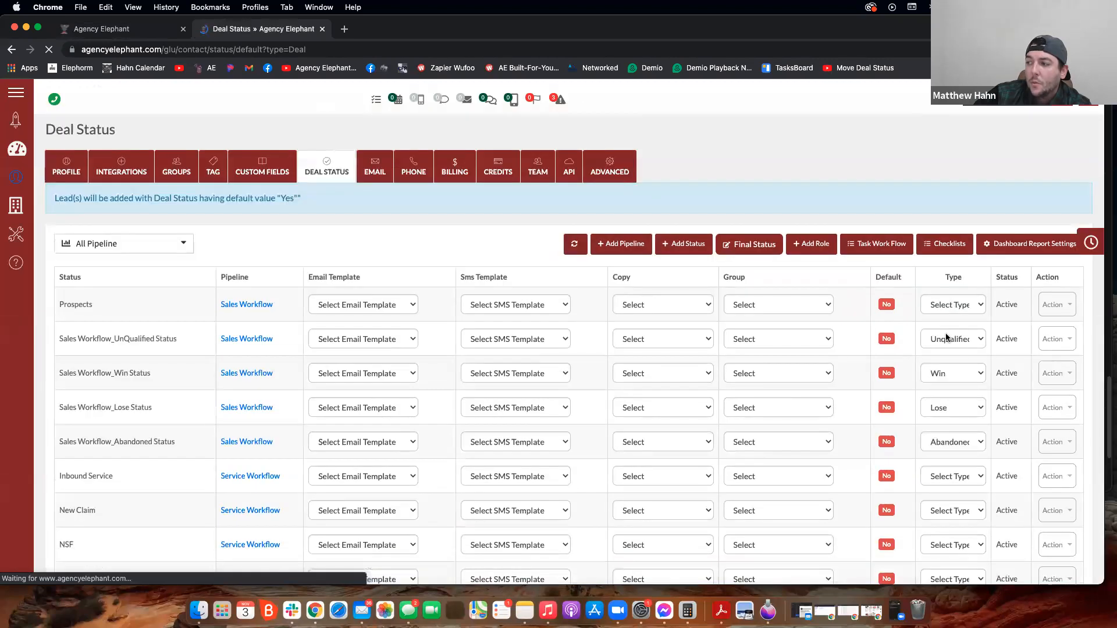
left_click(946, 338)
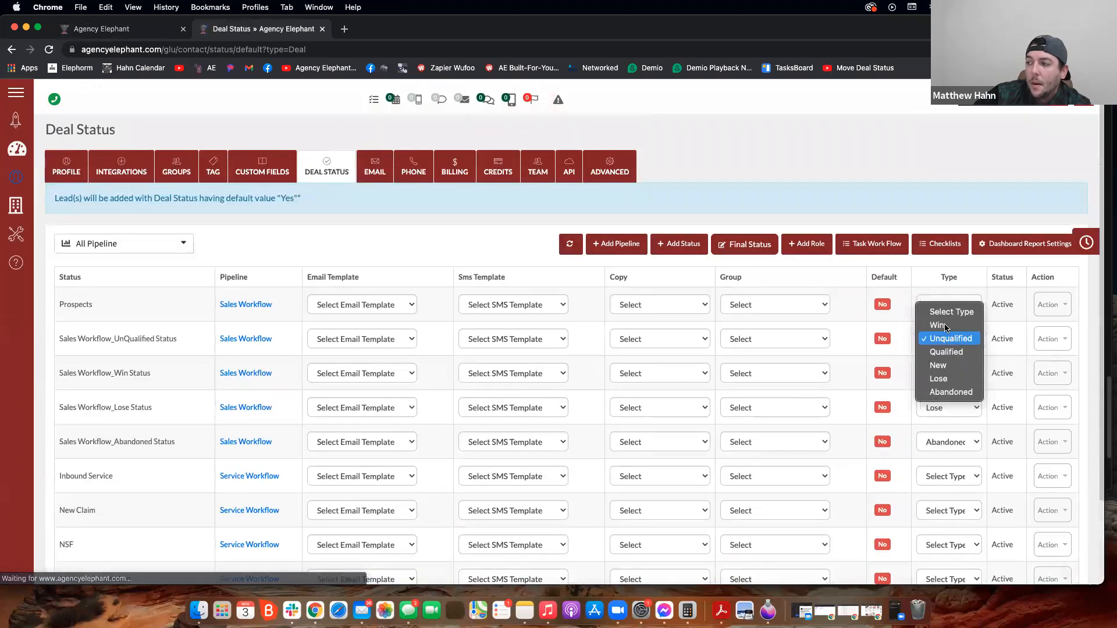
left_click(948, 309)
left_click(499, 399)
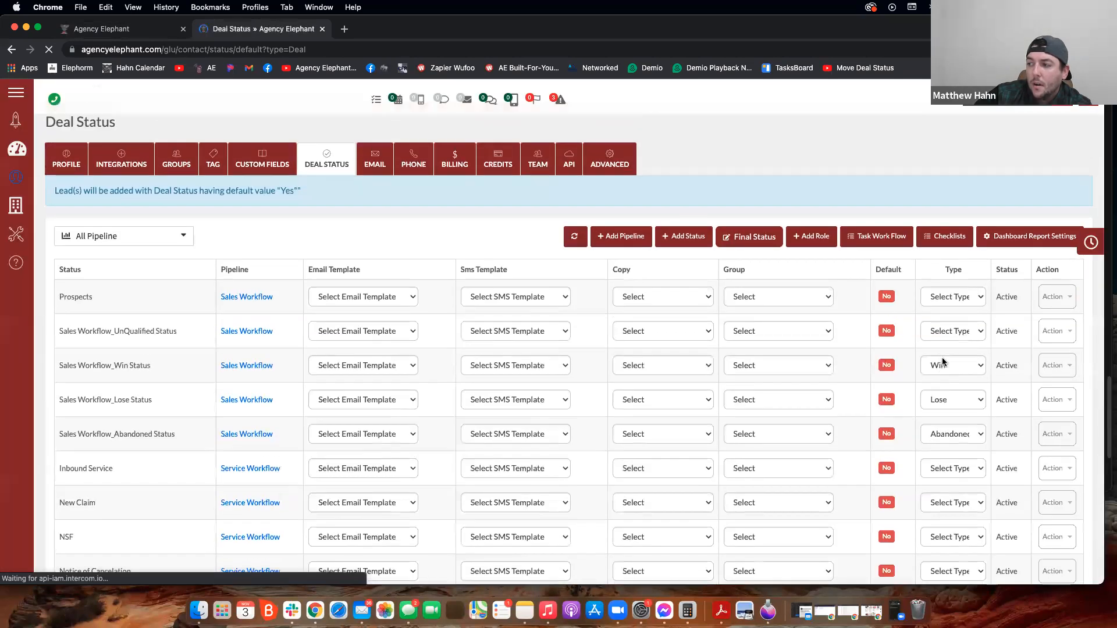
Reset the type of the Sales Workflow Win, Lose and Abandoned statuses to Select Type, confirming each change
left_click(943, 362)
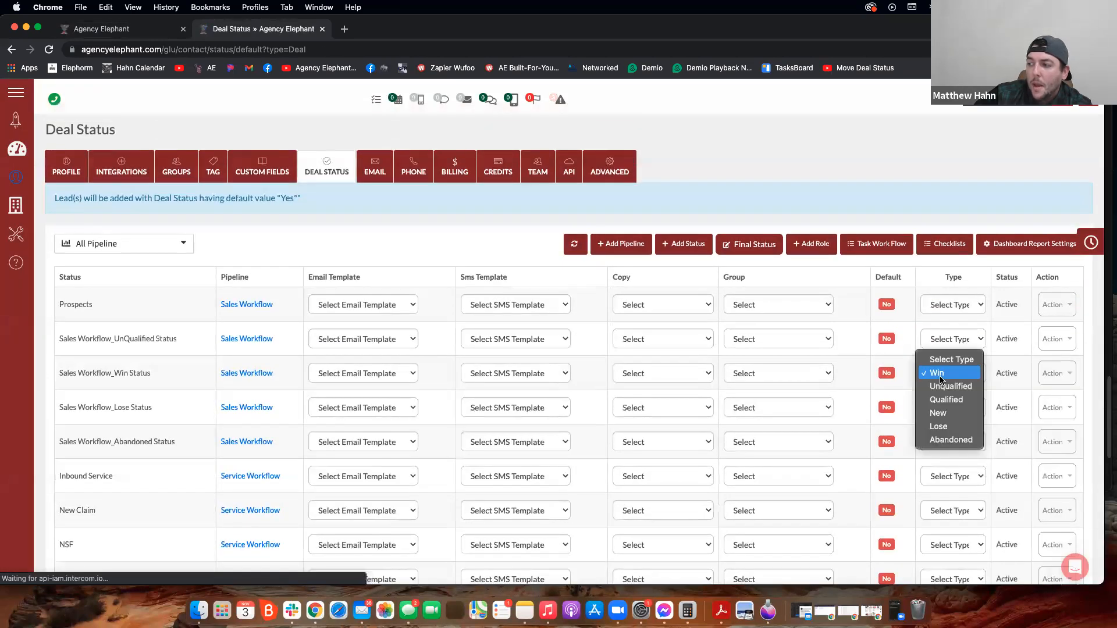
left_click(945, 360)
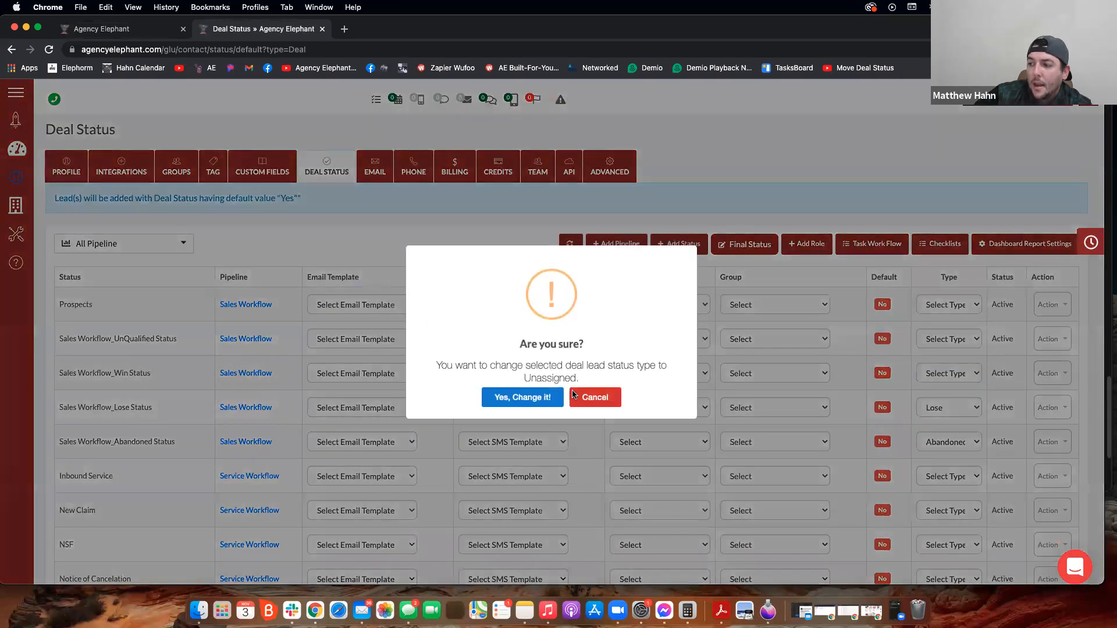
left_click(524, 394)
left_click(549, 391)
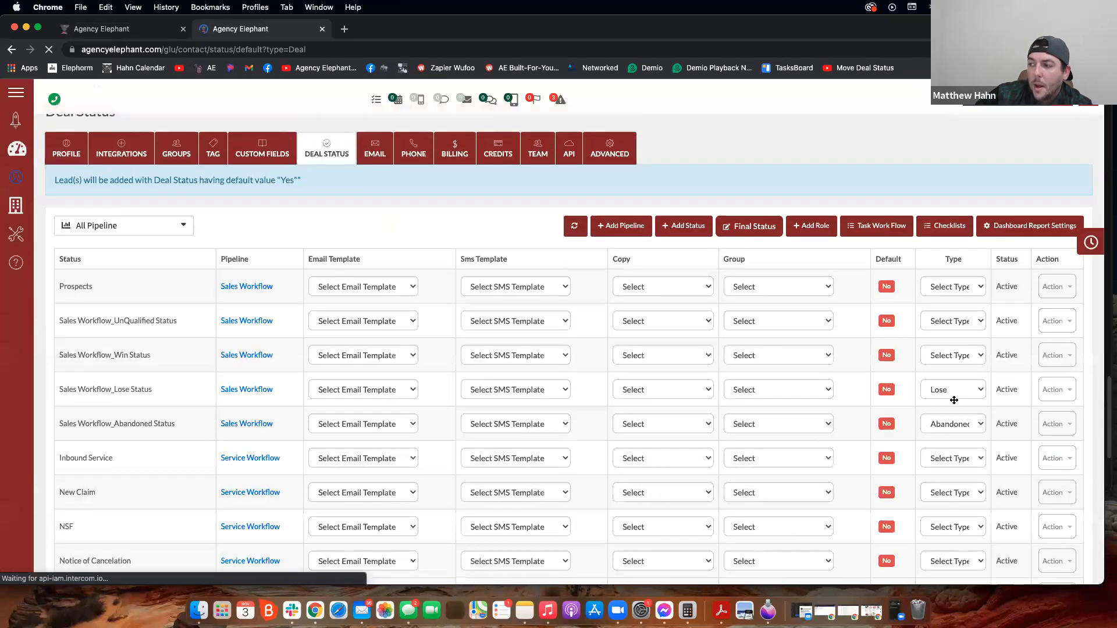
left_click(949, 407)
left_click(948, 340)
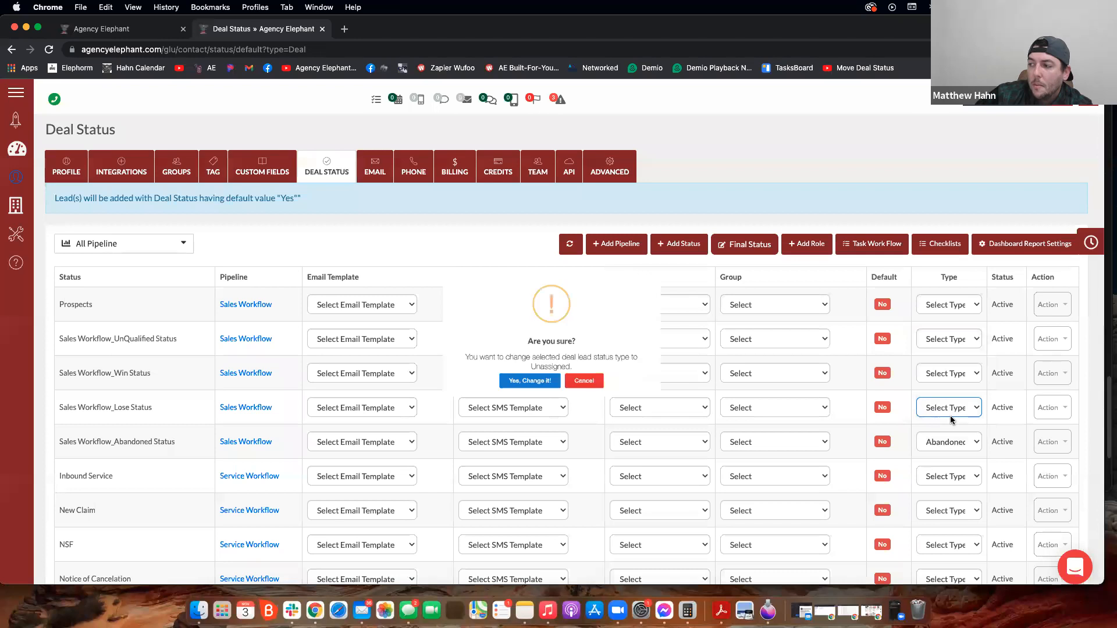
key("Return")
key("Return")
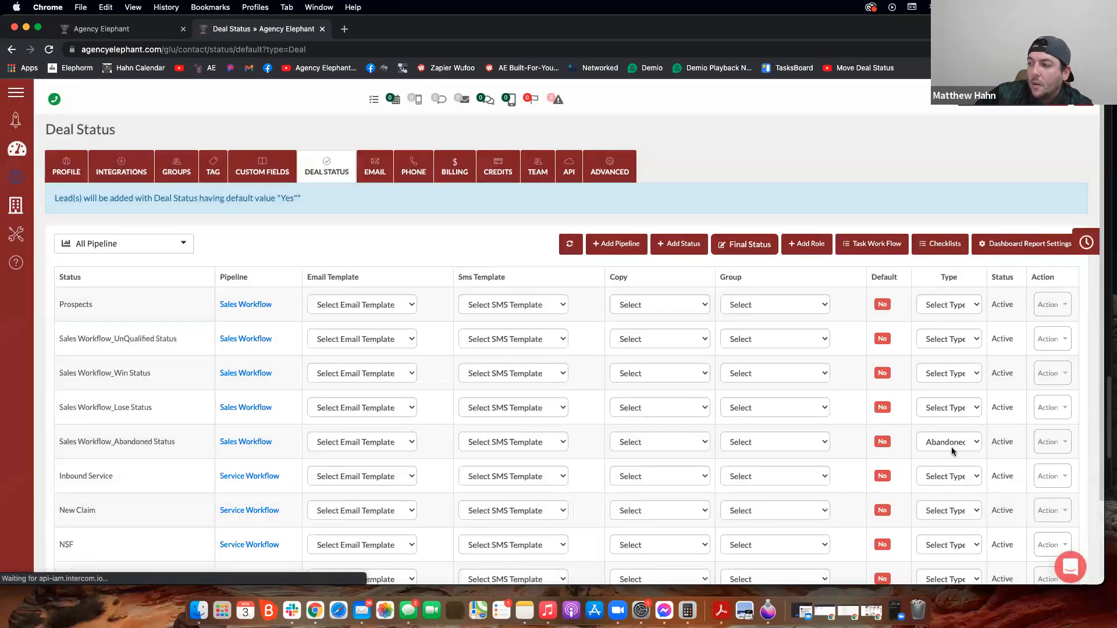
left_click(943, 440)
left_click(942, 361)
left_click(510, 400)
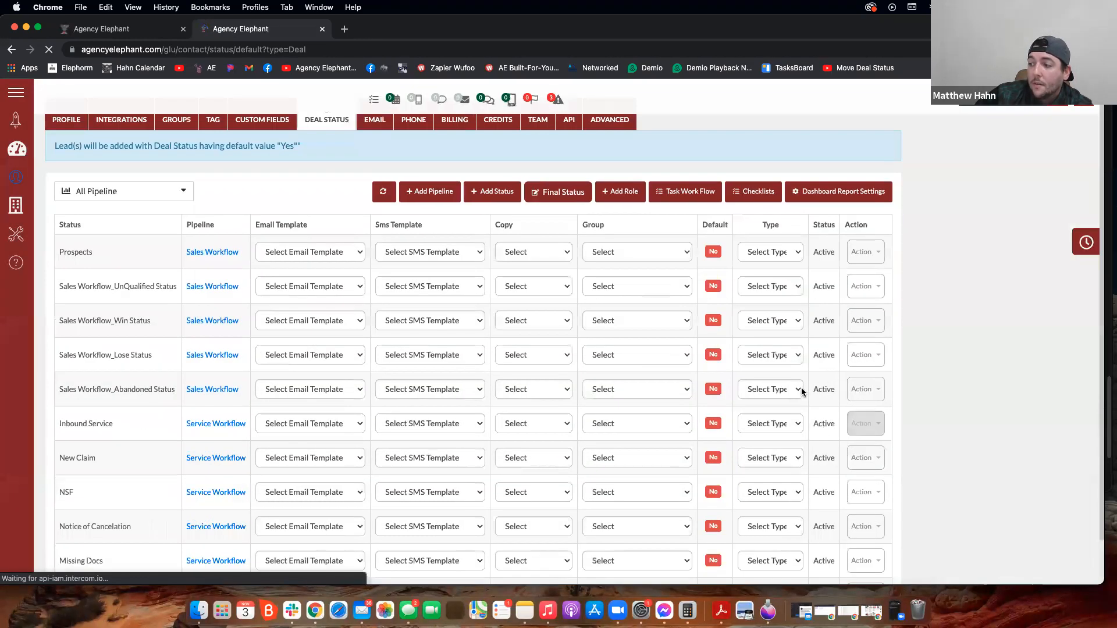
Rename the Sales Workflow_UnQualified Status to Quoted and submit the change
scroll(939, 273, "down", 1)
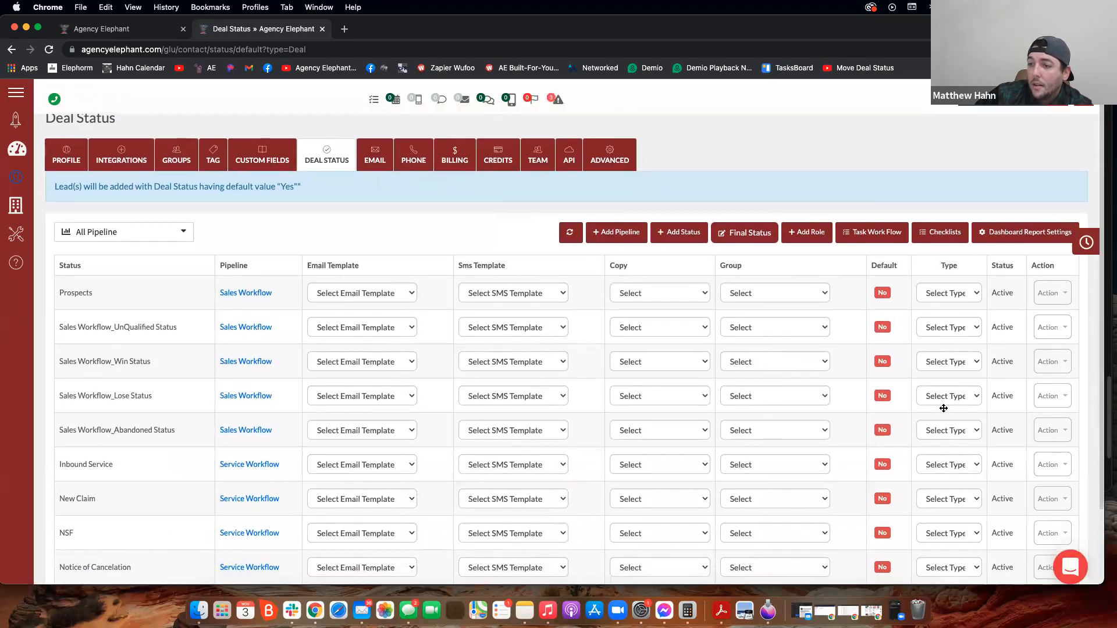
scroll(943, 409, "down", 1)
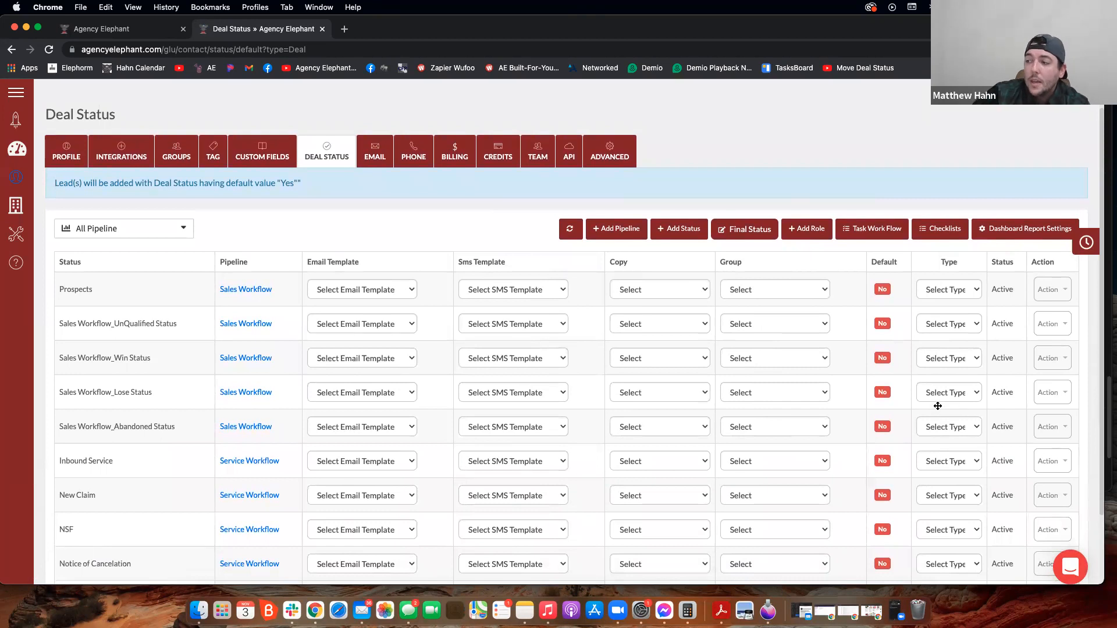
left_click(1049, 324)
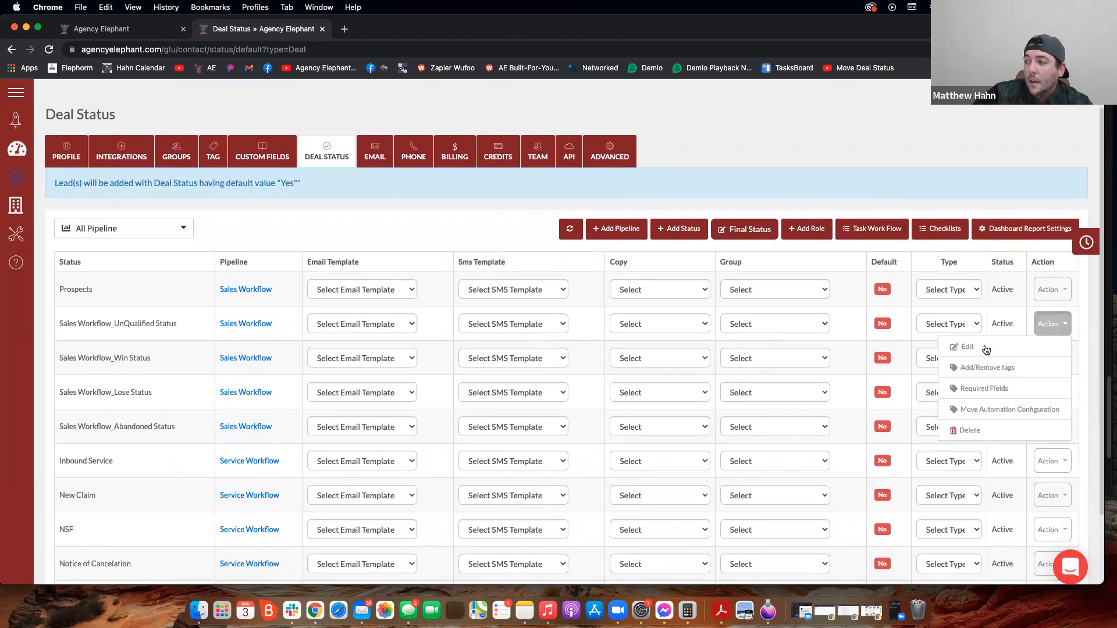
left_click(962, 348)
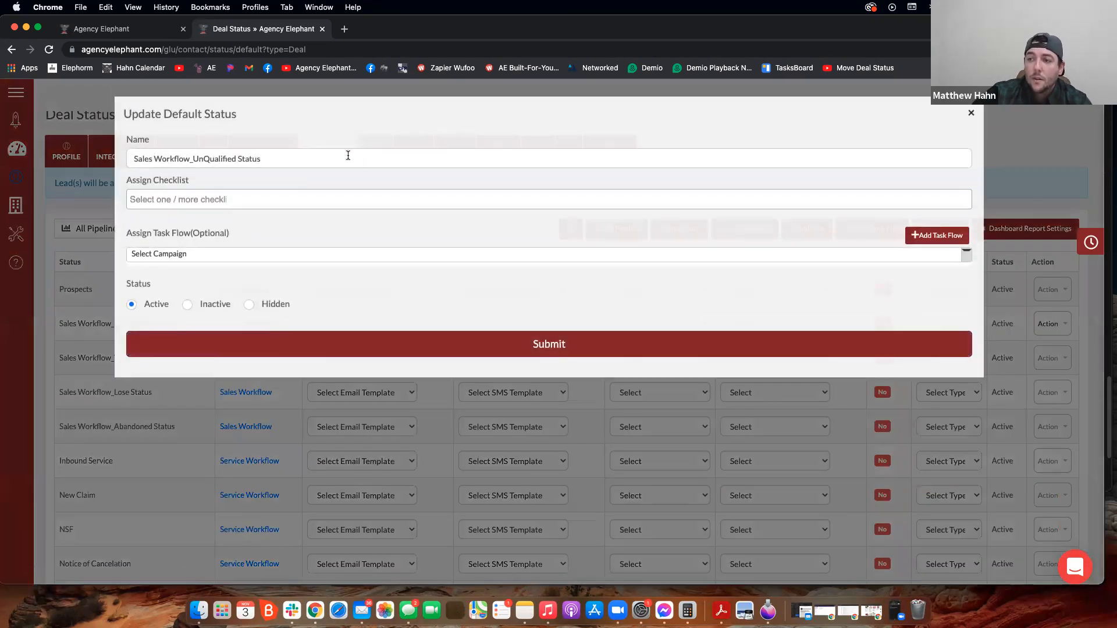
triple_click(348, 155)
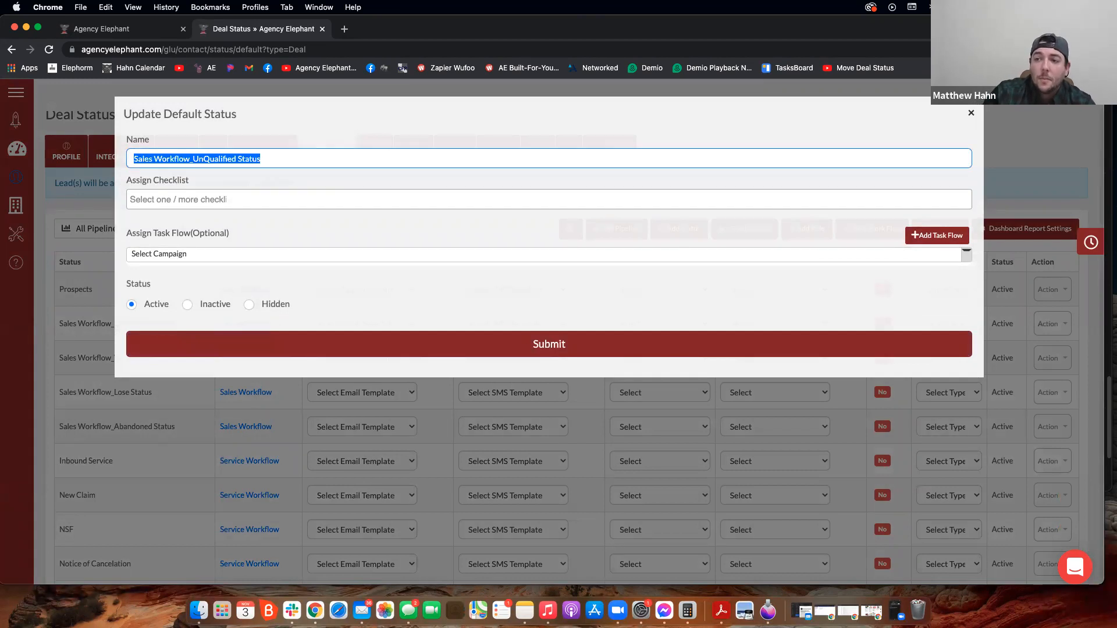
type("QQ")
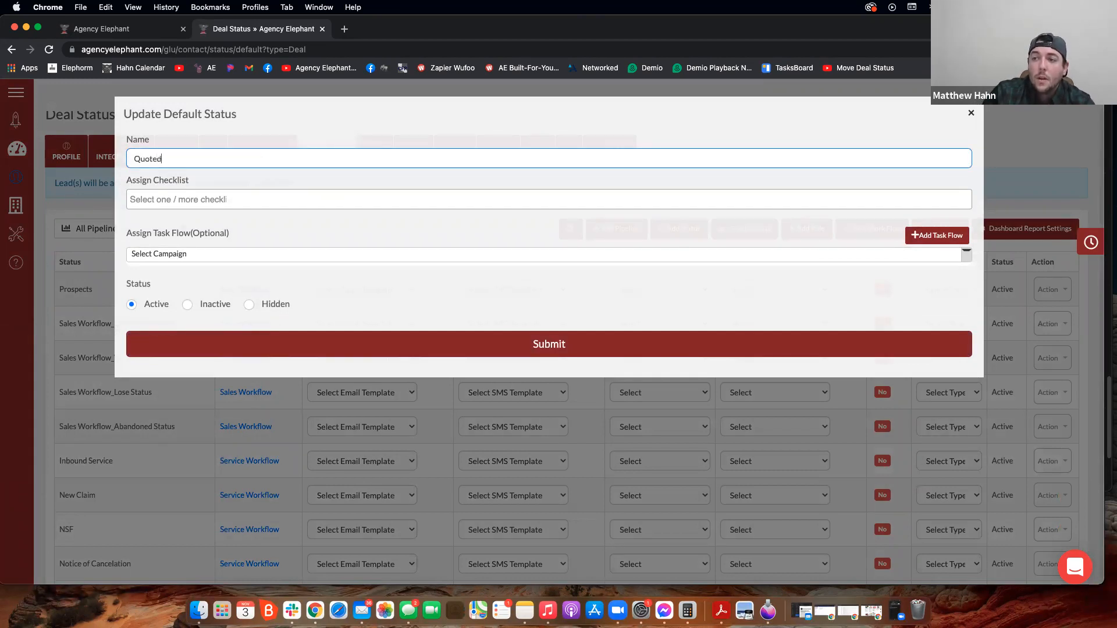
left_click(436, 338)
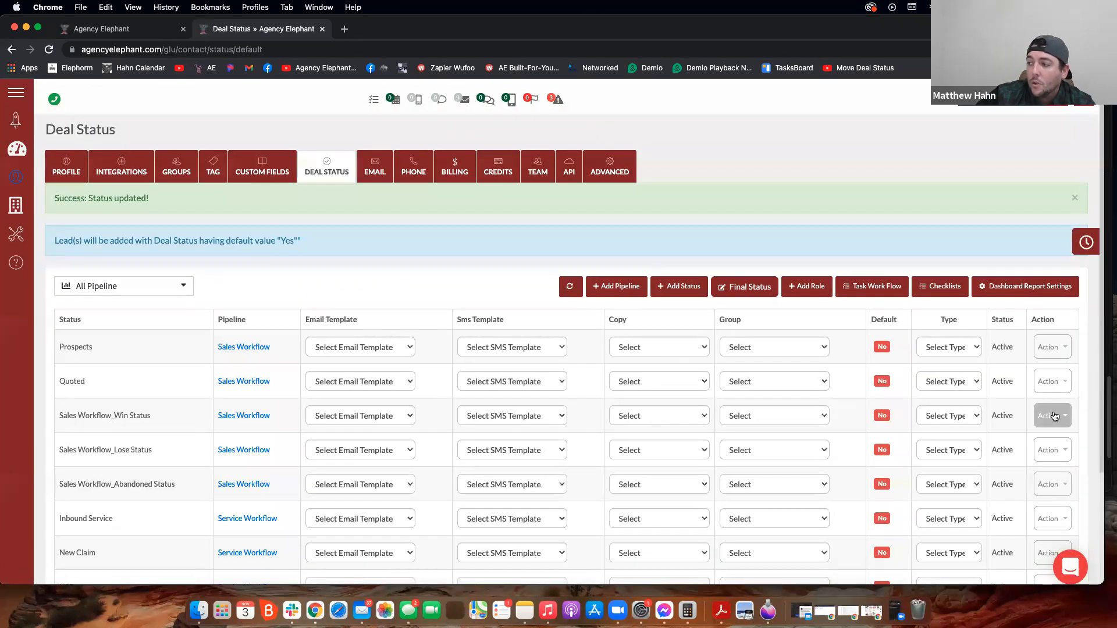
Rename the Sales Workflow_Win Status to Sold and submit the change
left_click(1052, 415)
left_click(967, 438)
triple_click(249, 159)
type("S")
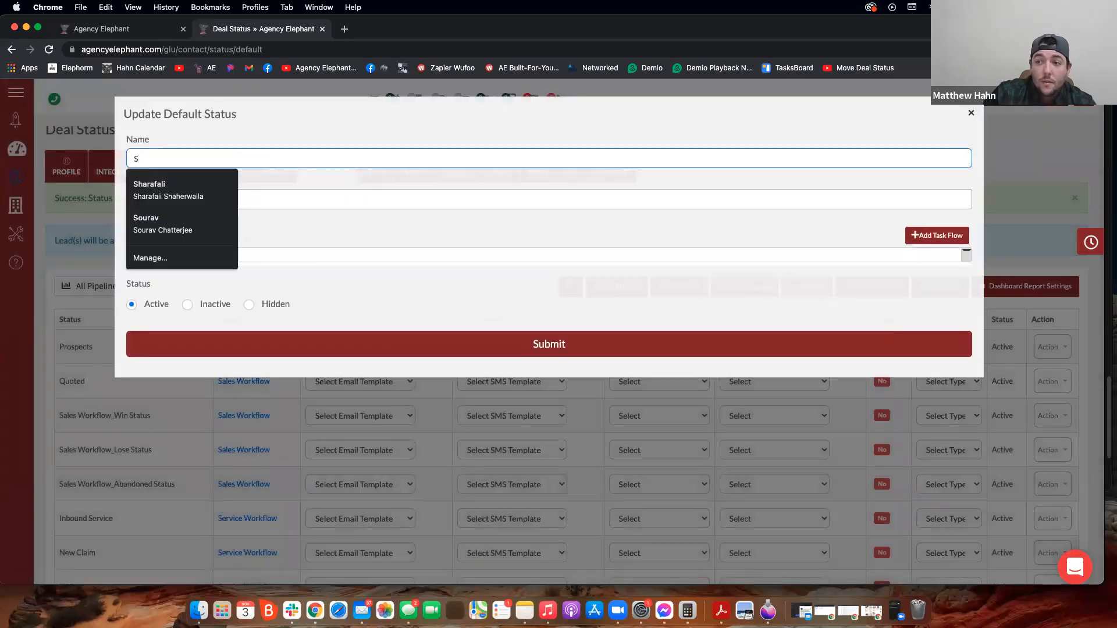
type("old")
left_click(295, 340)
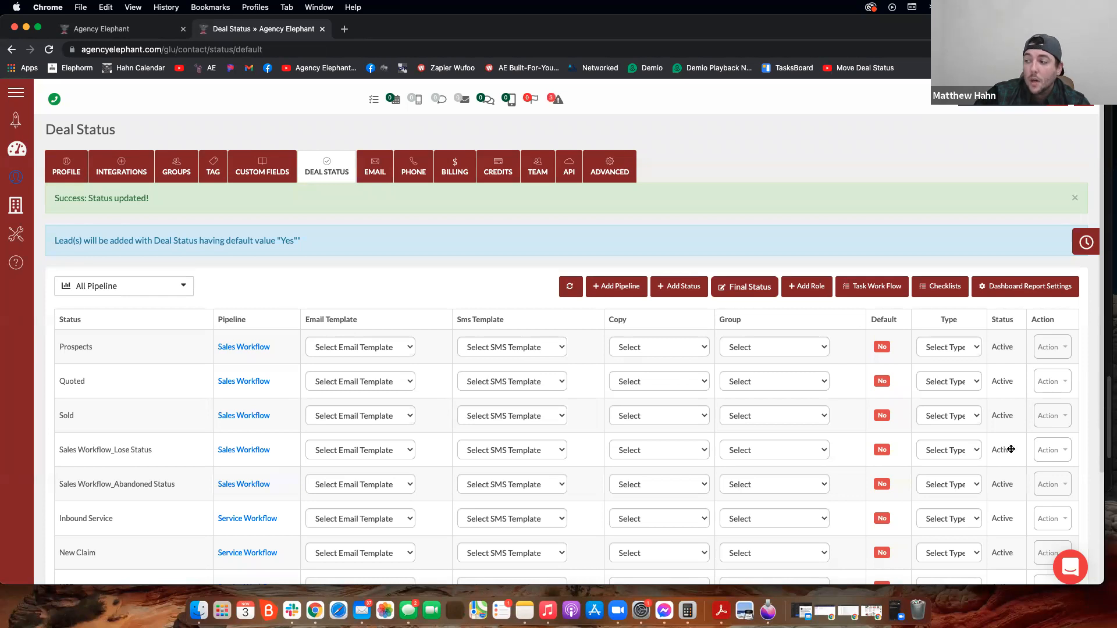
Rename the Sales Workflow_Lose Status to Not Sold and submit the change
left_click(1058, 451)
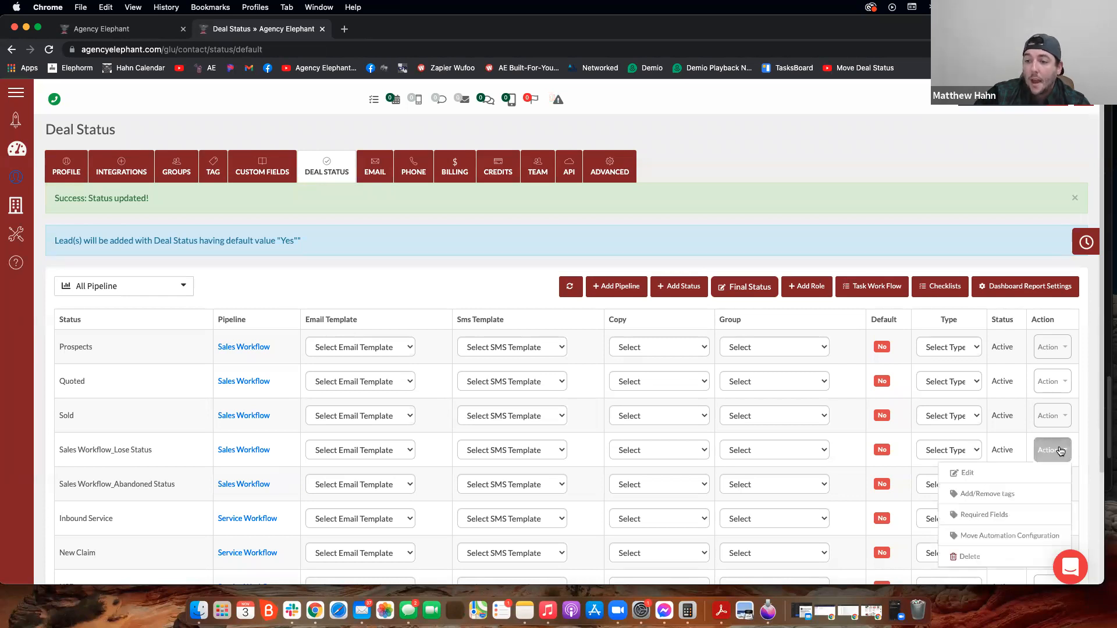
left_click(992, 475)
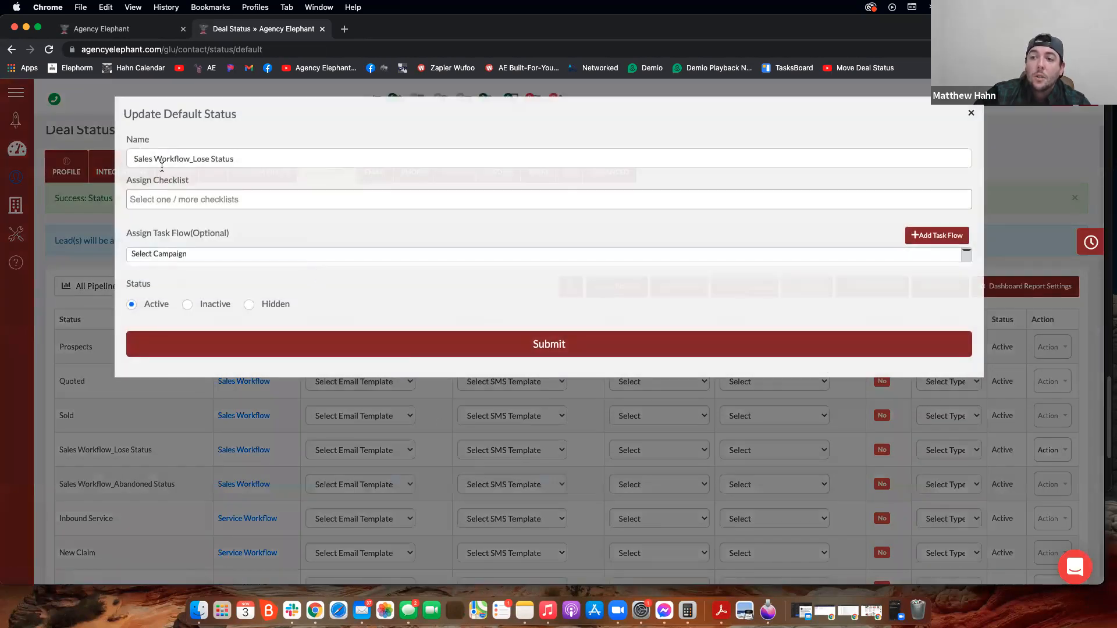
triple_click(165, 162)
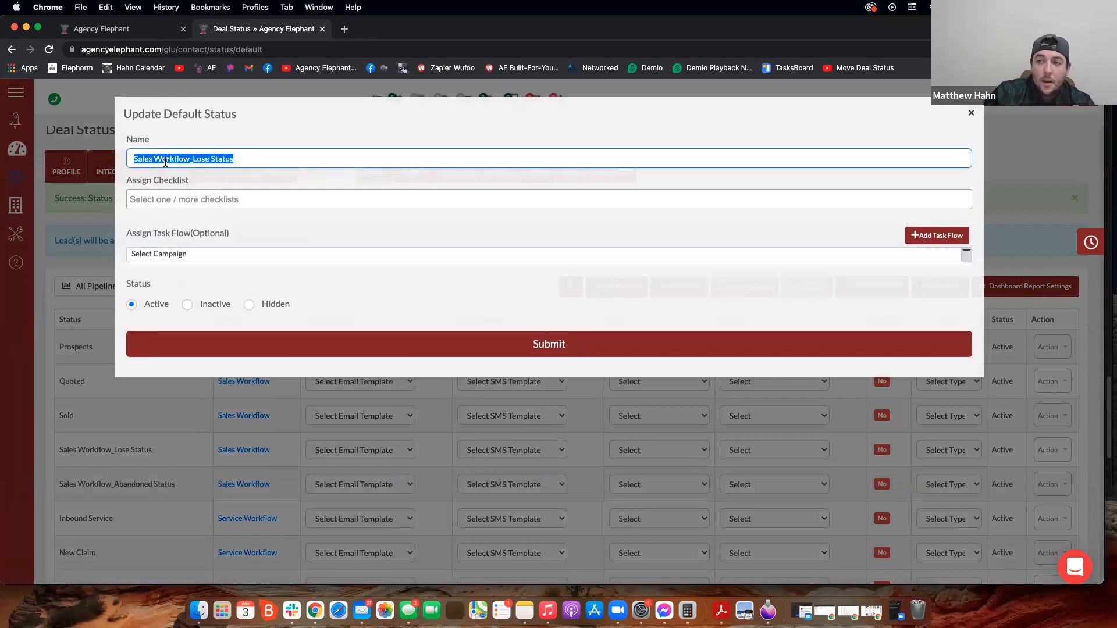
type("Not Sold")
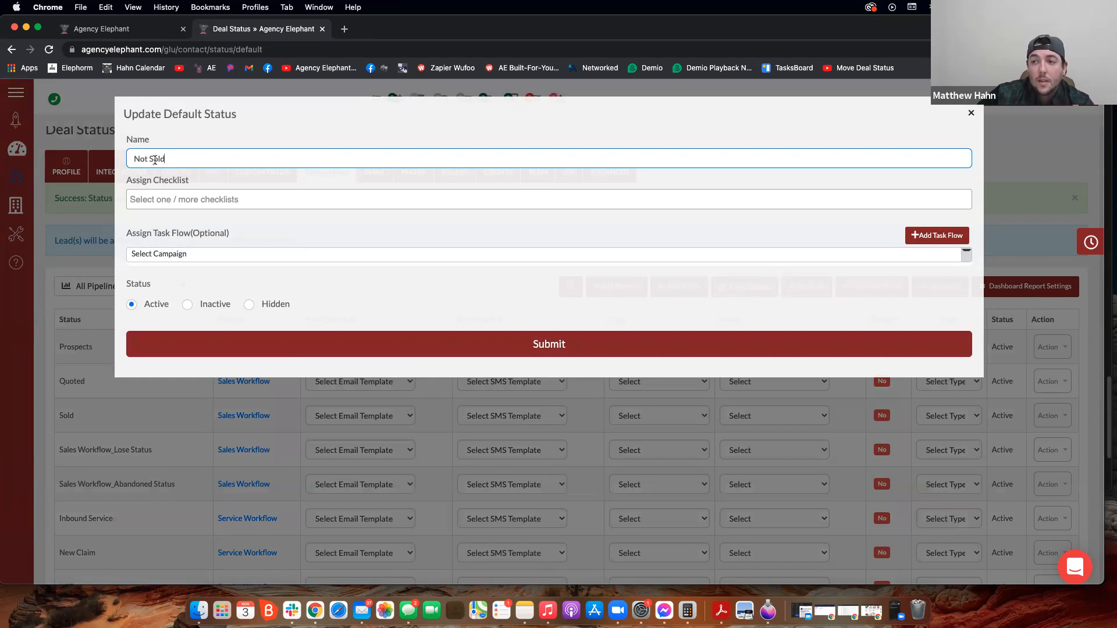
left_click(224, 337)
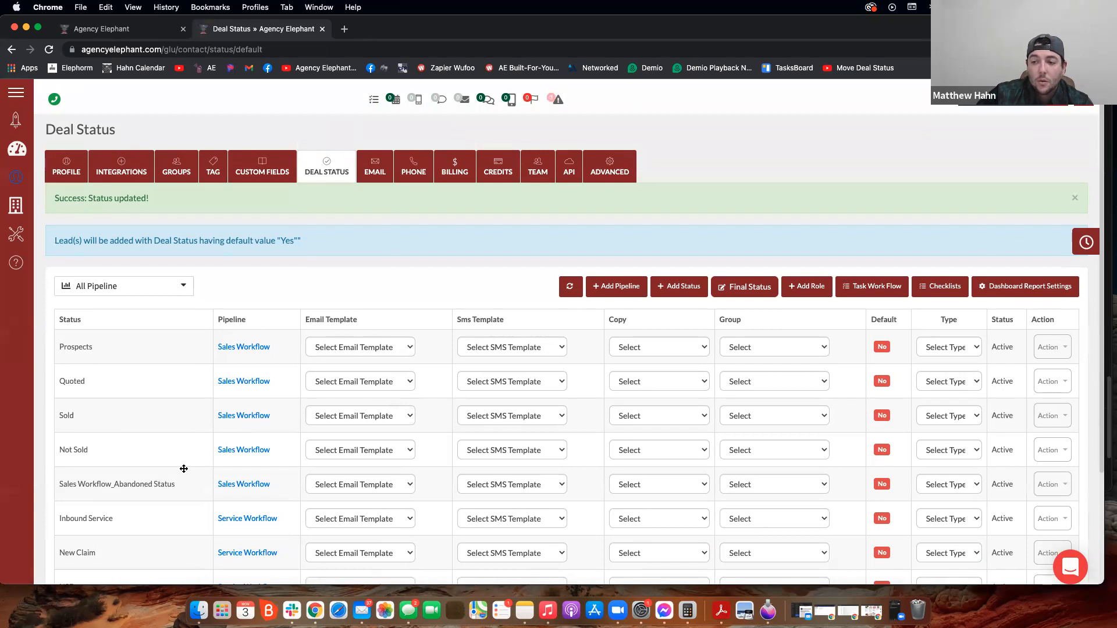
Delete the Sales Workflow_Abandoned Status from the Sales Workflow pipeline and confirm the deletion
left_click(1053, 484)
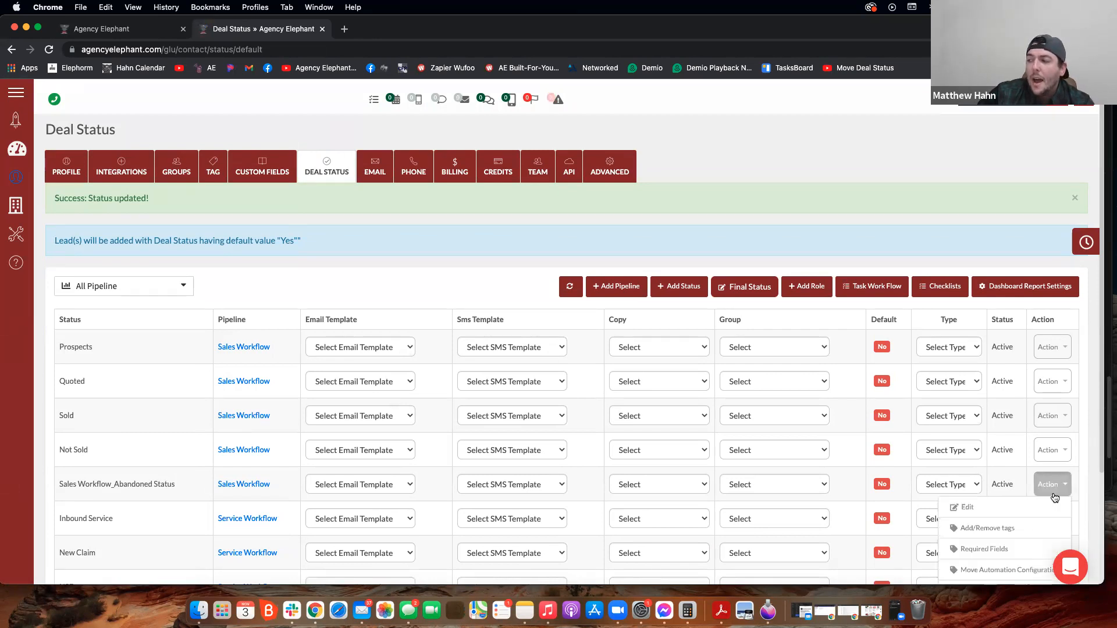
scroll(1011, 512, "down", 1)
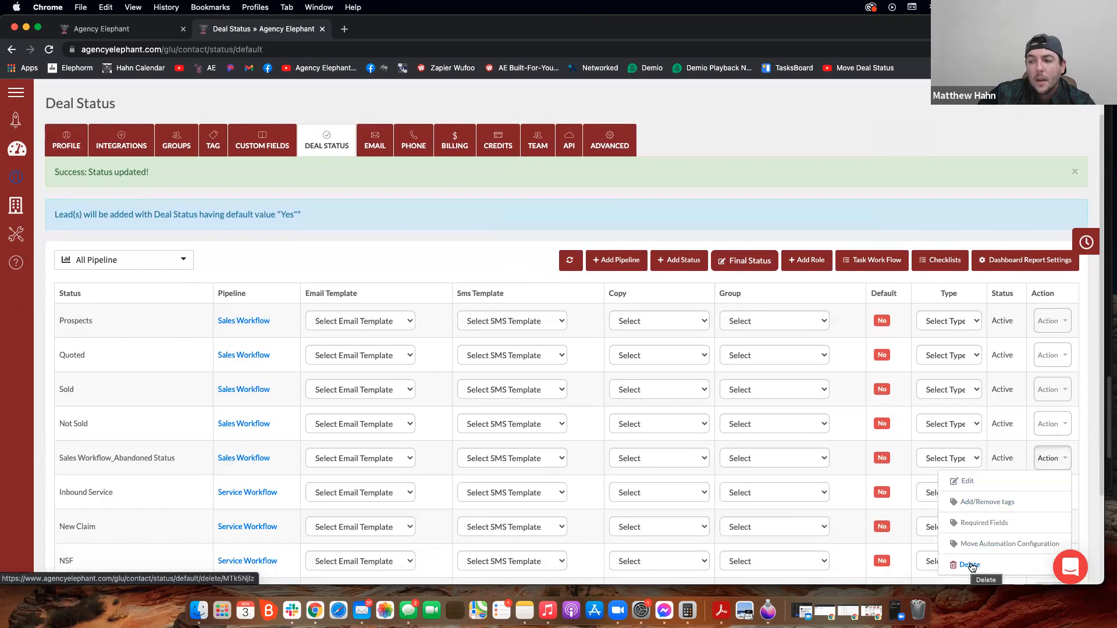
left_click(970, 565)
key("Return")
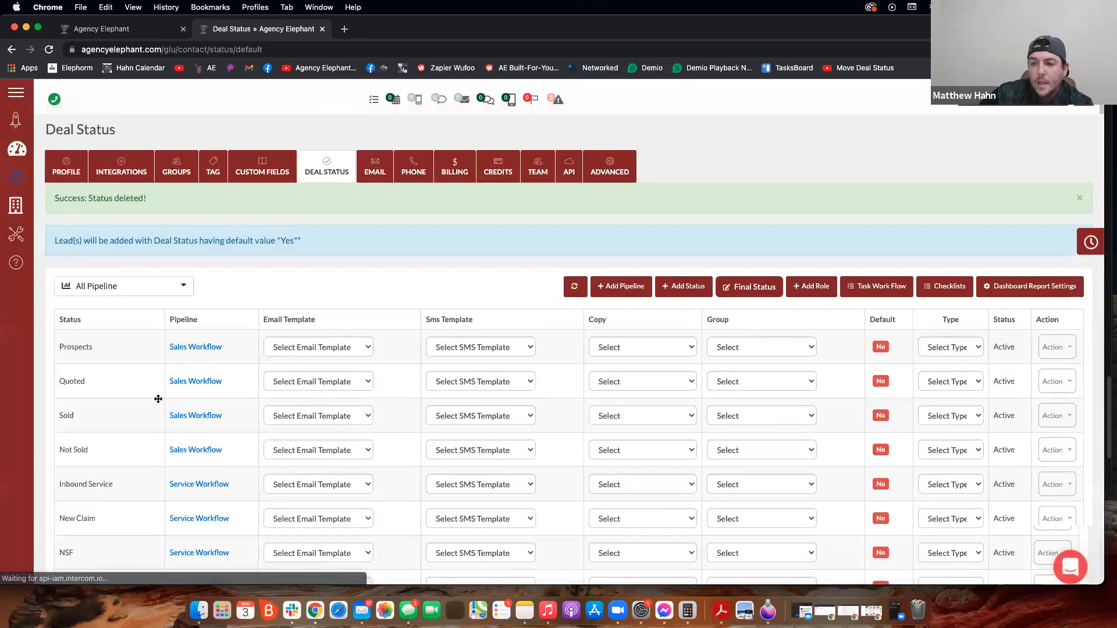
Show all pipelines on the lead board and compare its status columns with the order of the deal status list
left_click(86, 29)
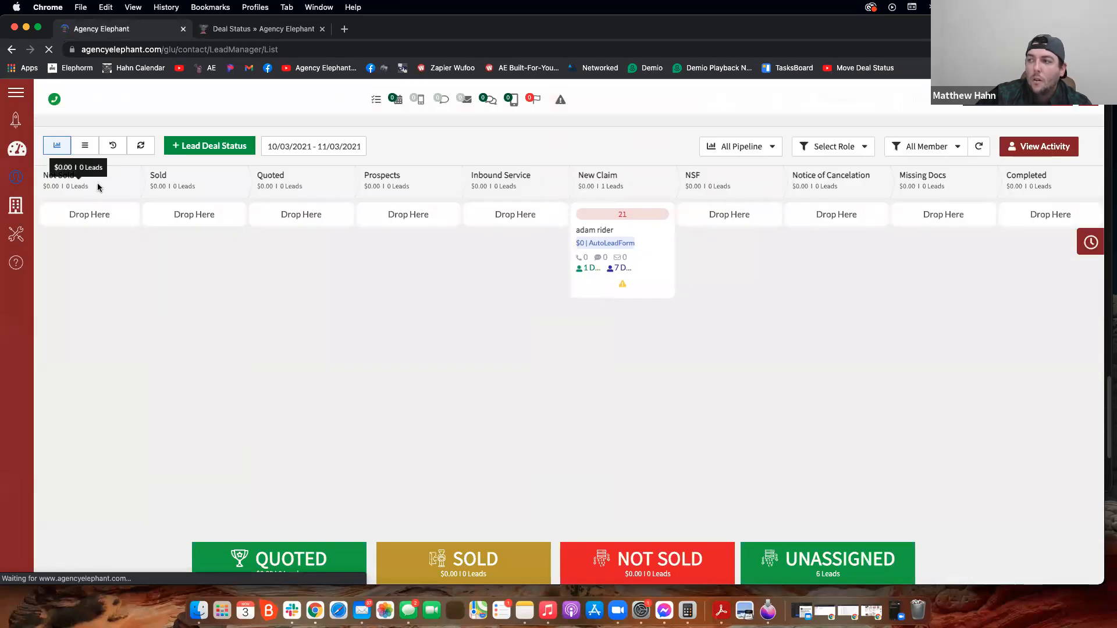
left_click(743, 151)
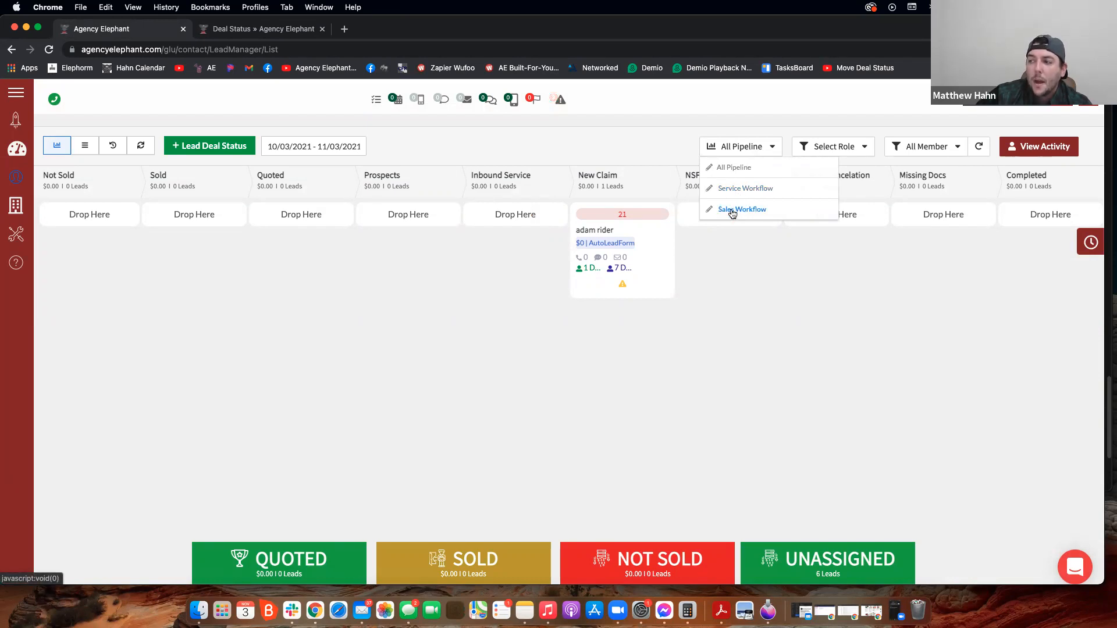
left_click(732, 168)
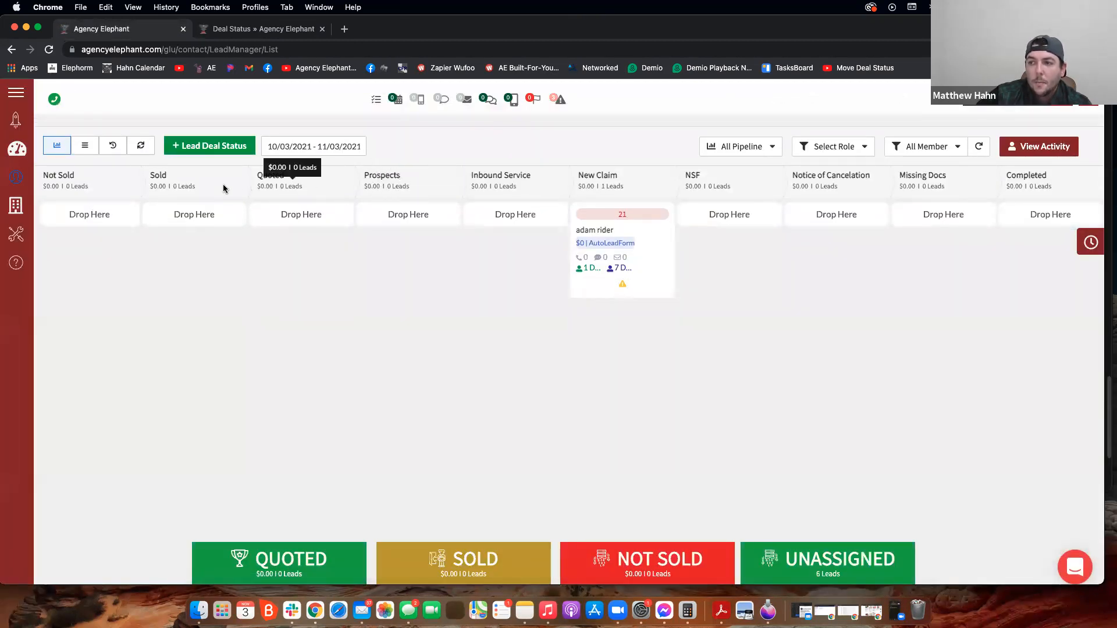
left_click(252, 30)
mouse_move(120, 351)
left_mouse_down()
mouse_move(120, 372)
mouse_move(112, 351)
mouse_move(122, 355)
left_mouse_up()
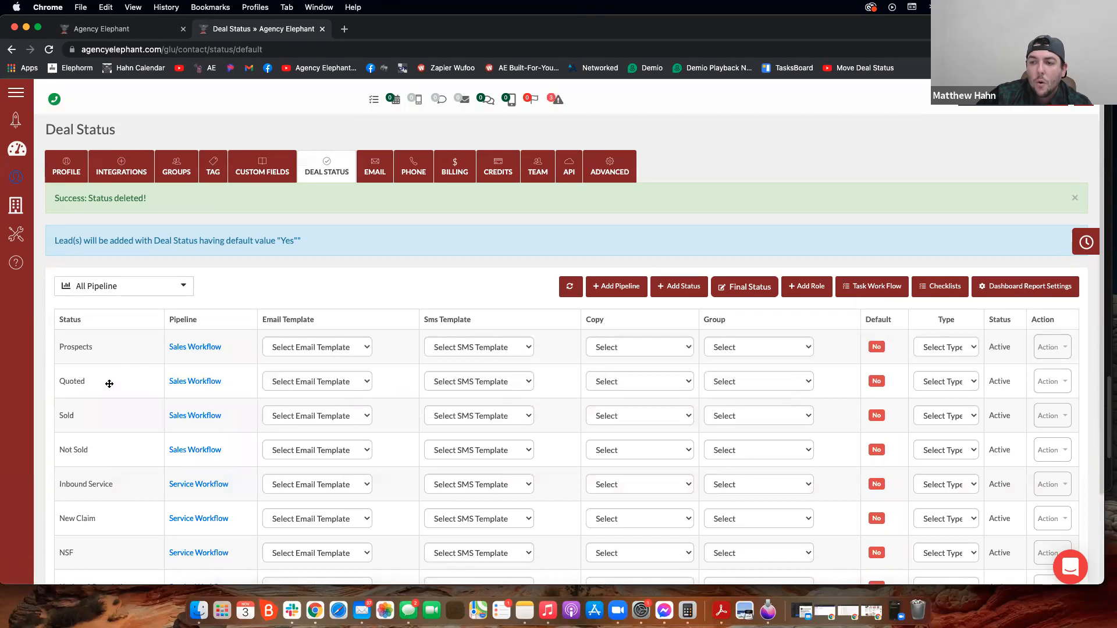
left_click_drag(101, 382, 110, 405)
left_click_drag(98, 450, 103, 449)
Edit the Service Workflow pipeline from the lead board, enable Missing Docs, Notice Of Cancelation, New Claim, Inbound Service and Completed, and update it
left_click(122, 30)
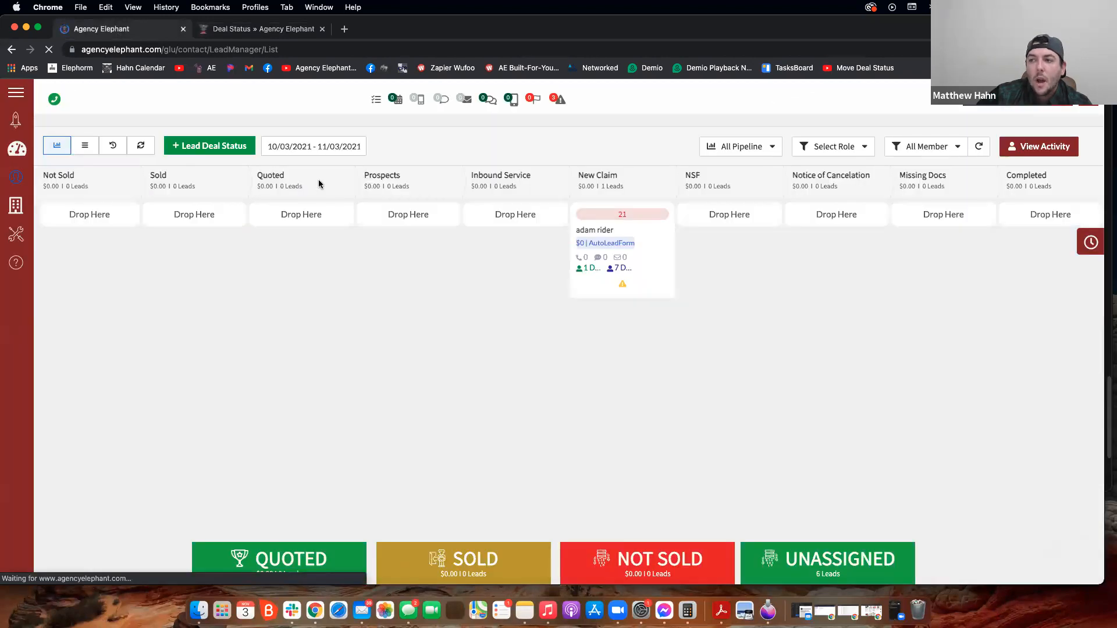
left_click(774, 148)
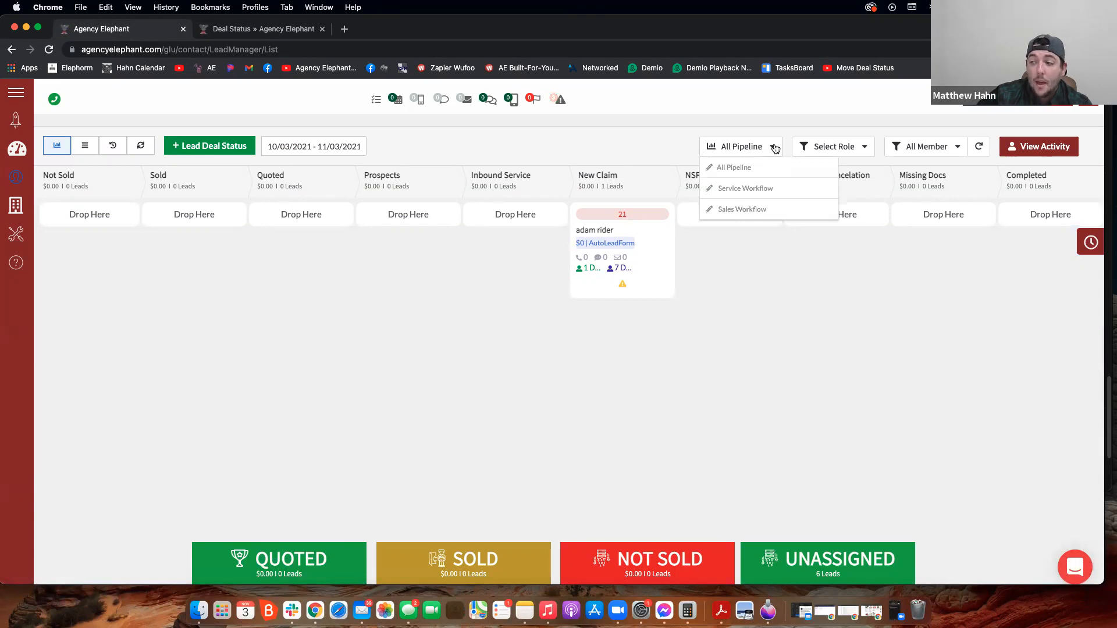
left_click(709, 190)
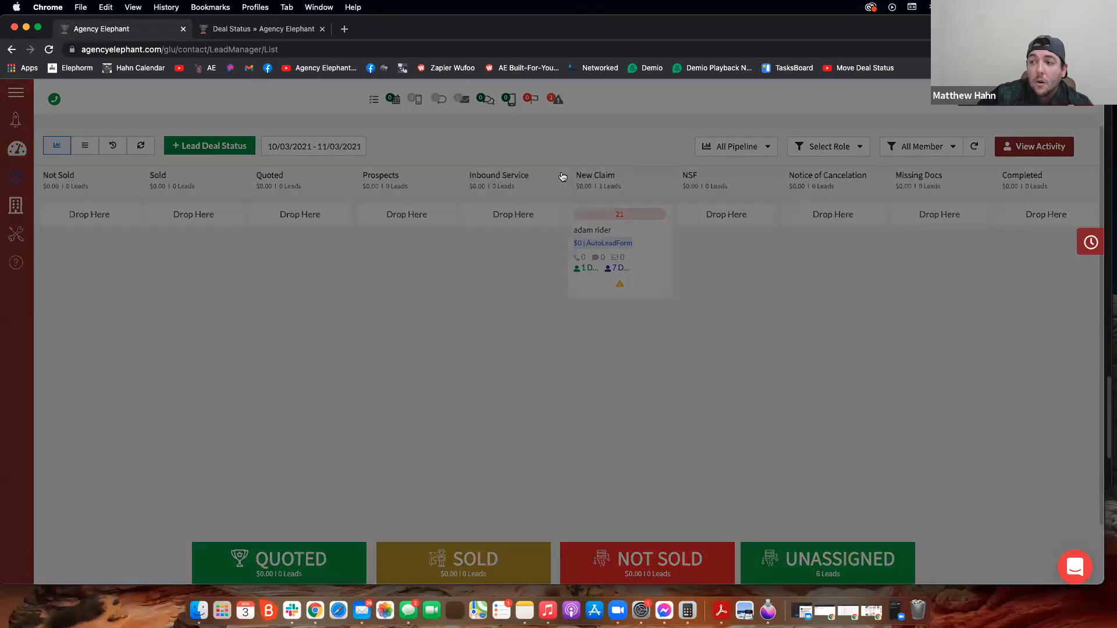
left_click(576, 201)
left_click(390, 205)
left_click(573, 186)
left_click(420, 221)
left_click(580, 221)
left_click(399, 251)
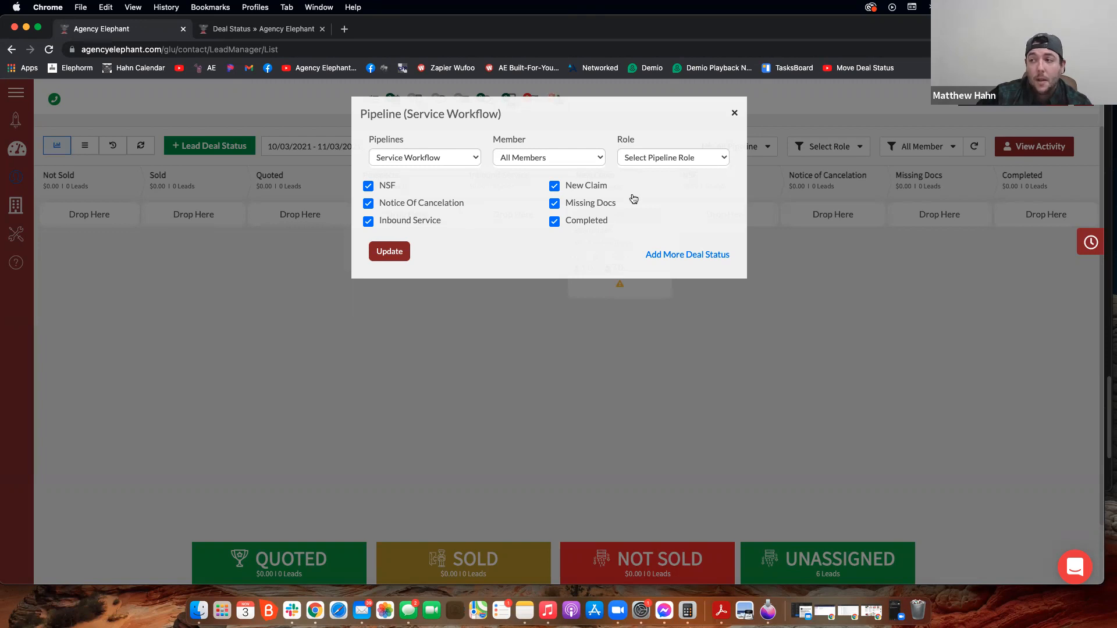
Switch the pipeline settings to Sales Workflow, enable Prospects and Quoted for All Members, update and close the dialog
left_click(421, 157)
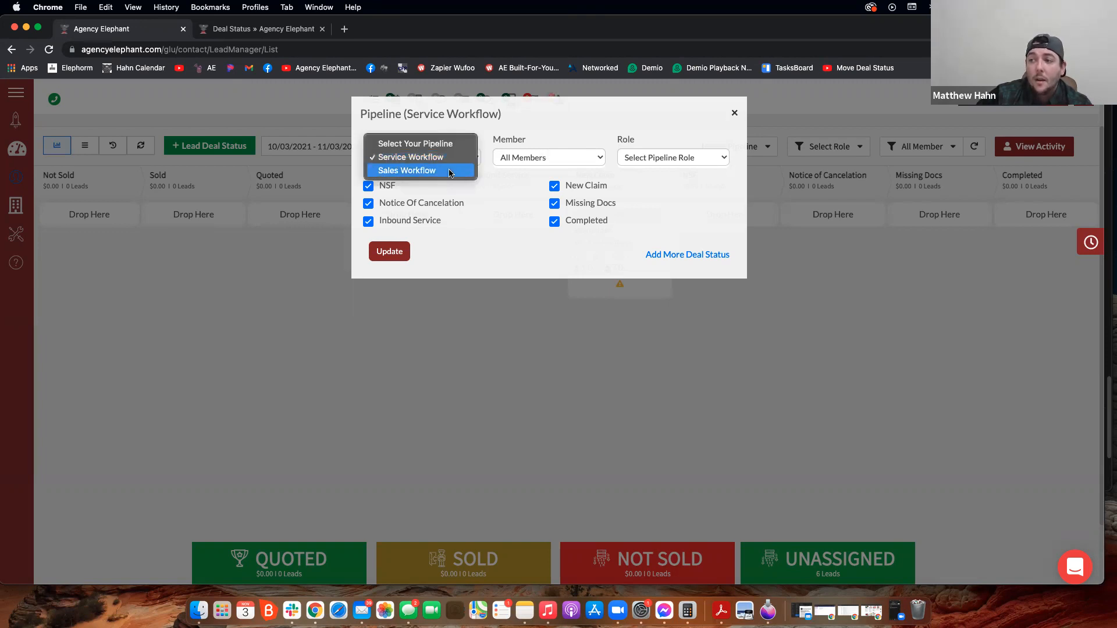
left_click(410, 170)
left_click(384, 187)
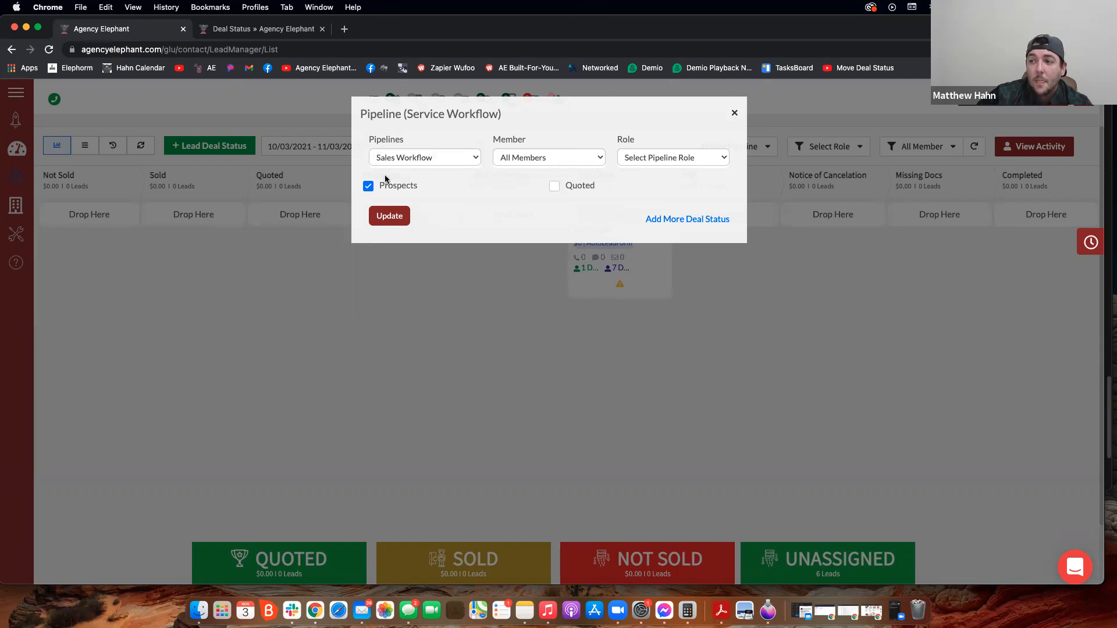
left_click(657, 161)
left_click(657, 162)
left_click(412, 186)
left_click(559, 186)
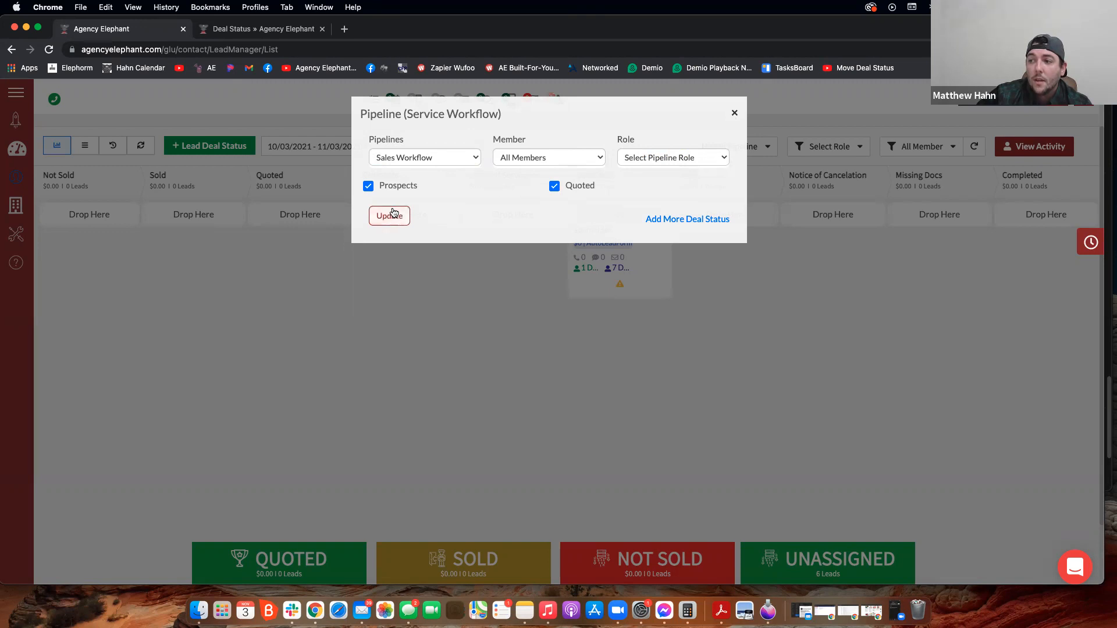
left_click(733, 114)
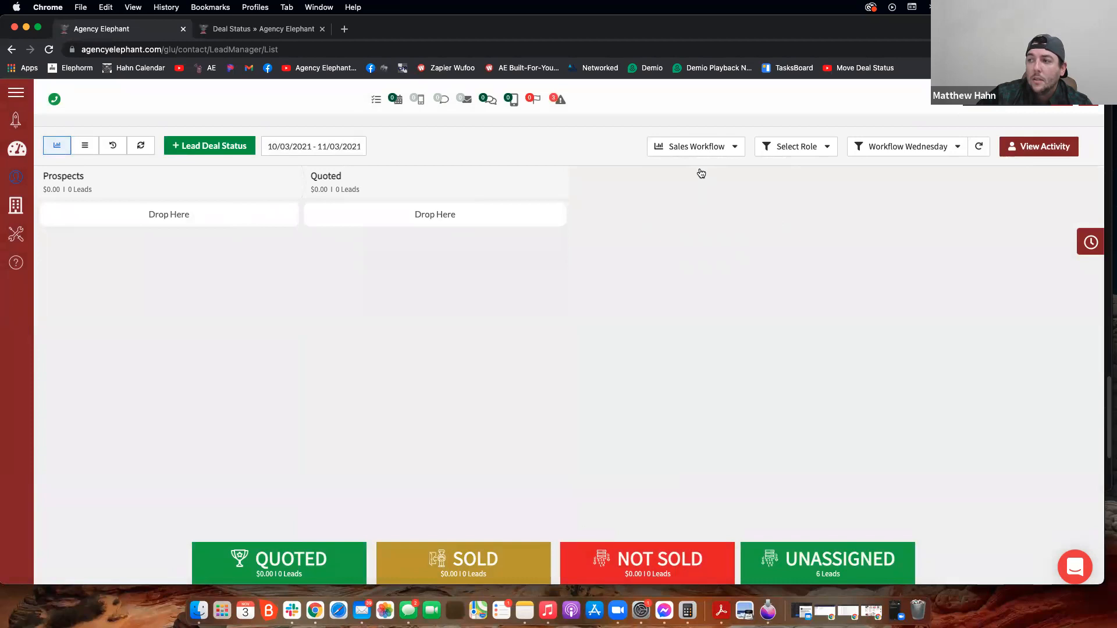
Reopen the Sales Workflow pipeline settings on the lead board to check which statuses are offered, and close them
mouse_move(684, 153)
left_click(669, 210)
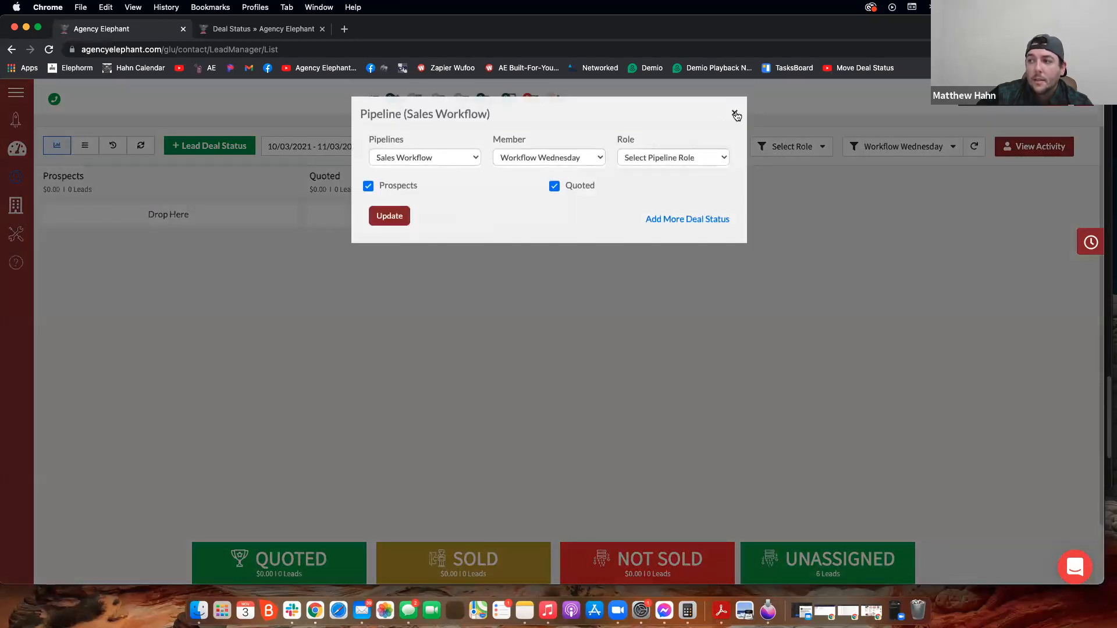
left_click(735, 102)
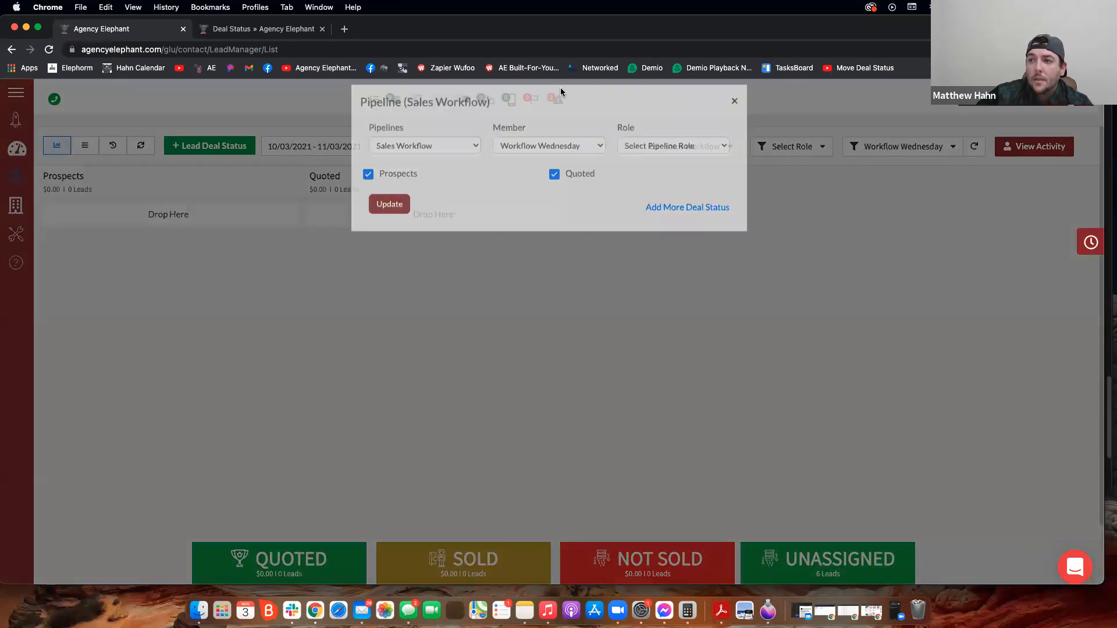
Check the pipeline assignment of each status from Prospects through New Claim in the deal status list
left_click(264, 28)
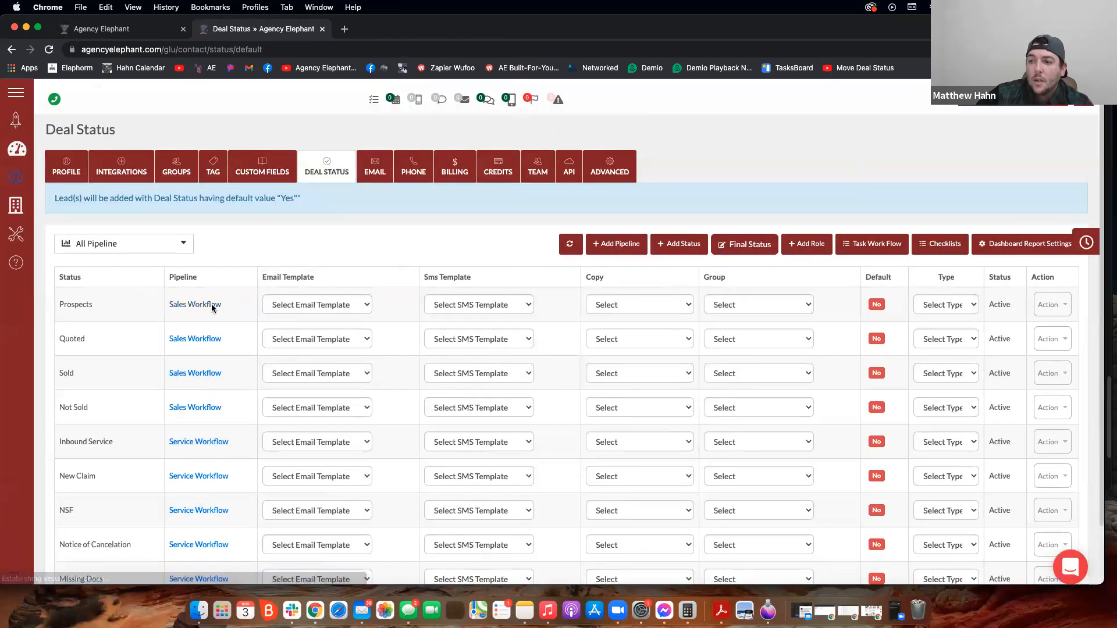
left_click(213, 307)
left_click(242, 303)
key("Tab")
left_click(207, 342)
left_click(209, 375)
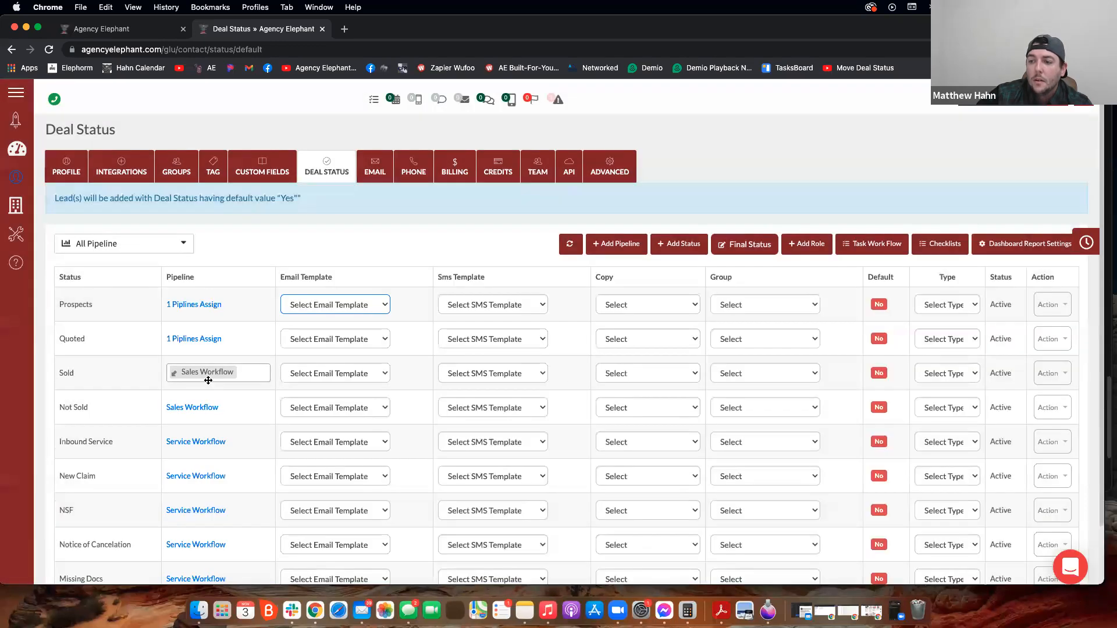
left_click(205, 407)
left_click(208, 443)
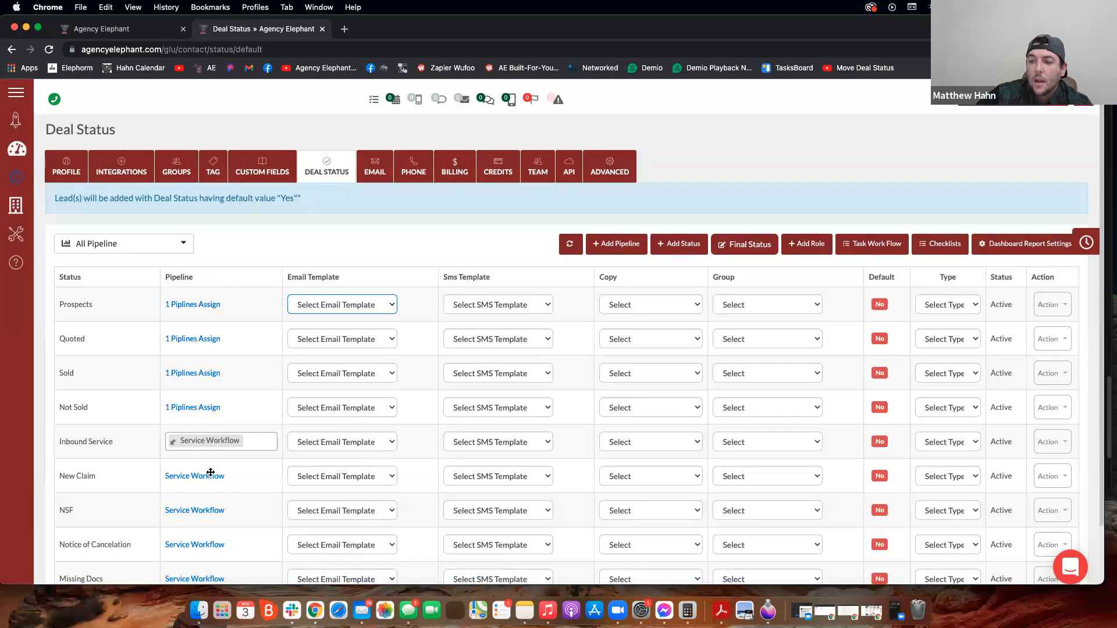
left_click(208, 476)
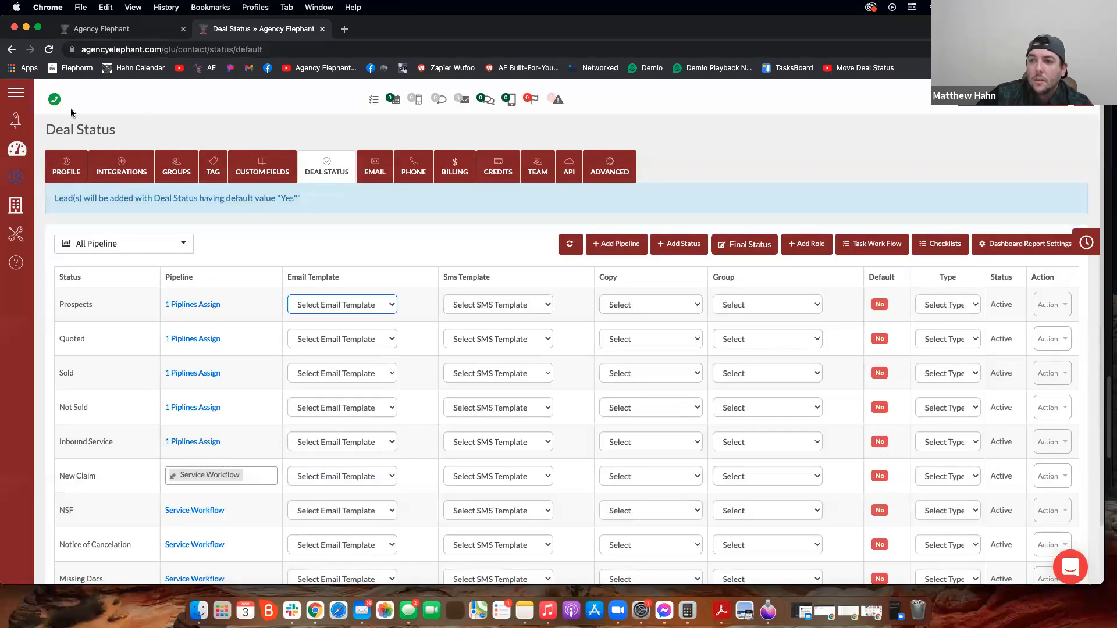
Return to the lead board and try to clear the pipeline and member selections in the Sales Workflow pipeline settings
left_click(27, 236)
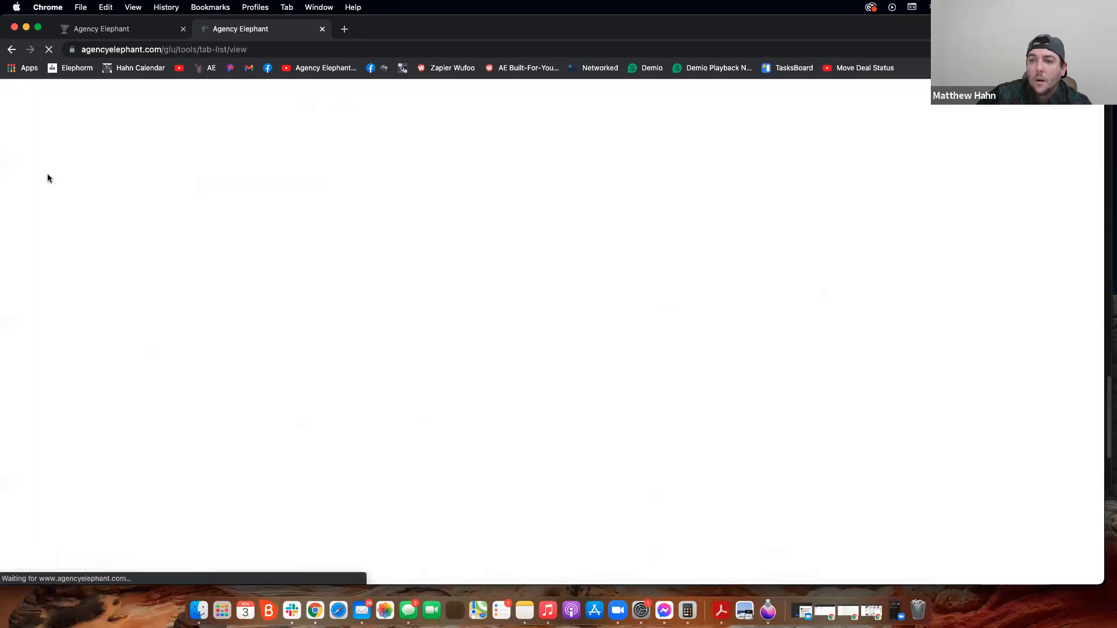
left_click(48, 176)
left_click(87, 202)
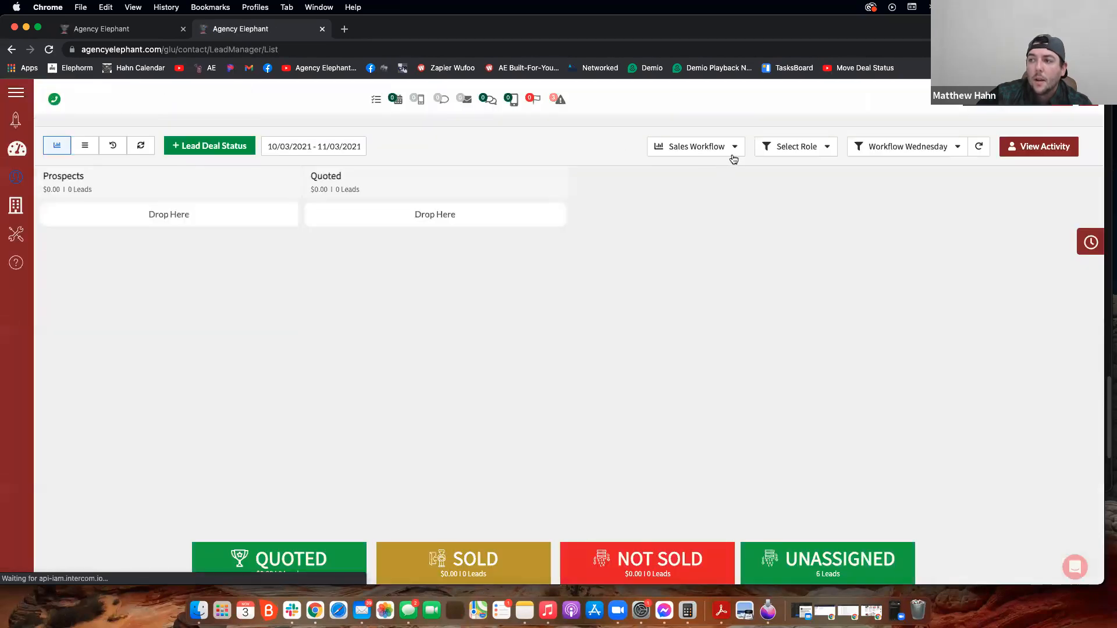
left_click(734, 147)
left_click(657, 208)
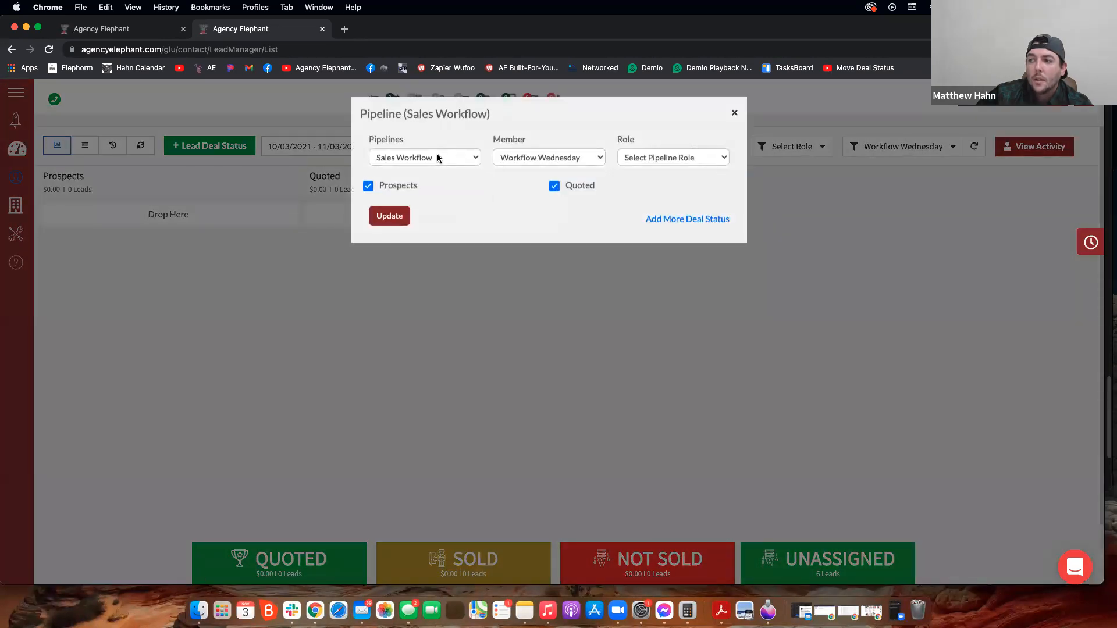
left_click(435, 156)
left_click(406, 134)
left_click(546, 160)
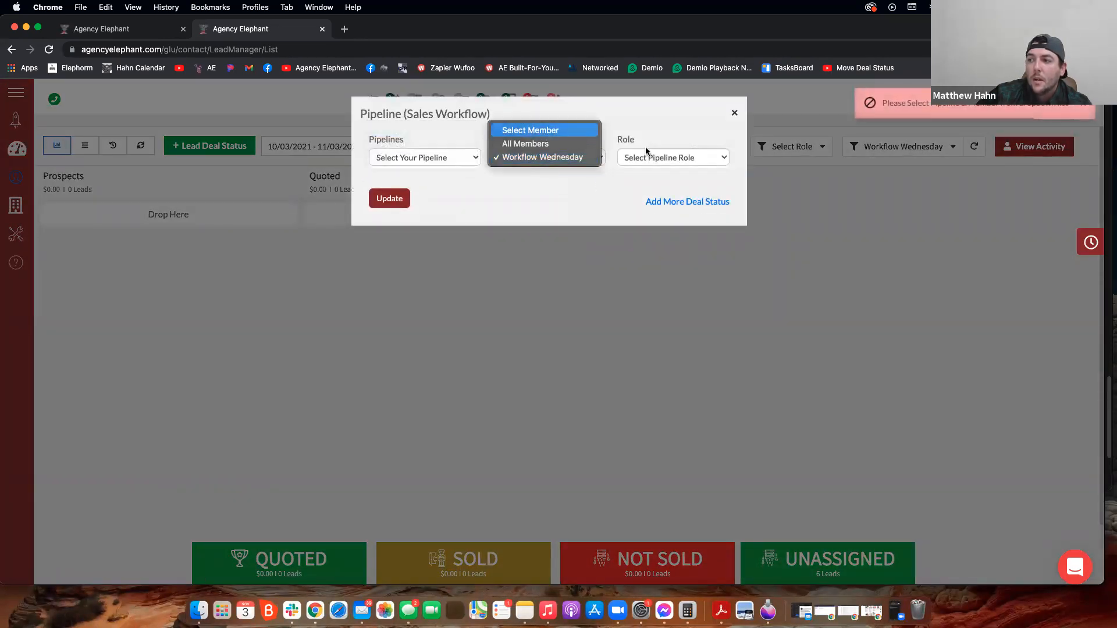
left_click(530, 131)
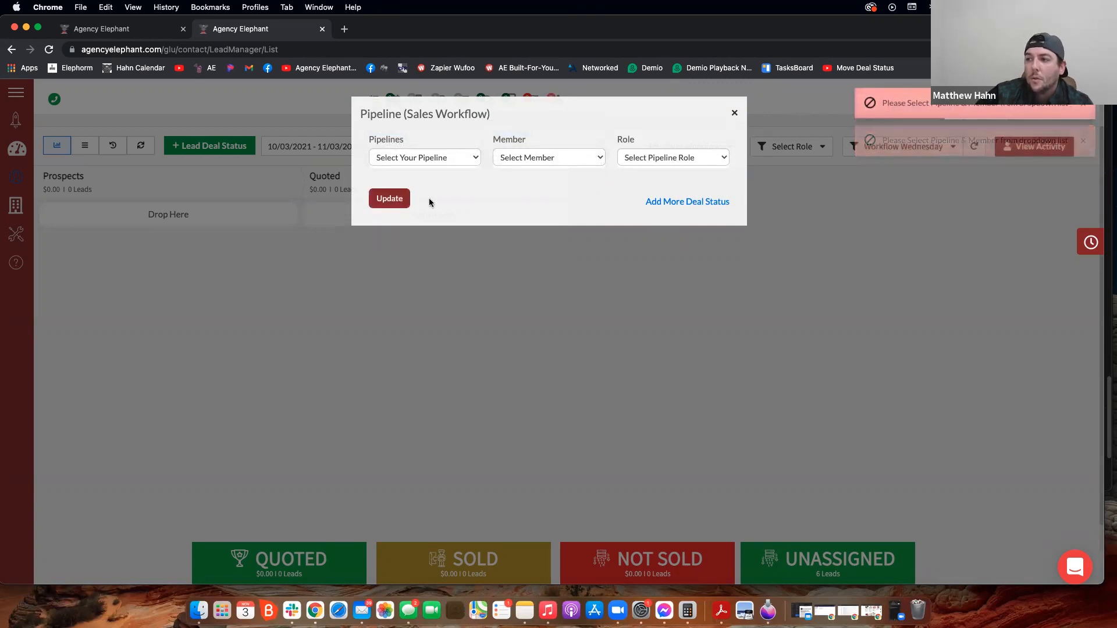
Go to the deal status settings, delete the Sales Workflow pipeline and confirm the deletion
left_click(681, 201)
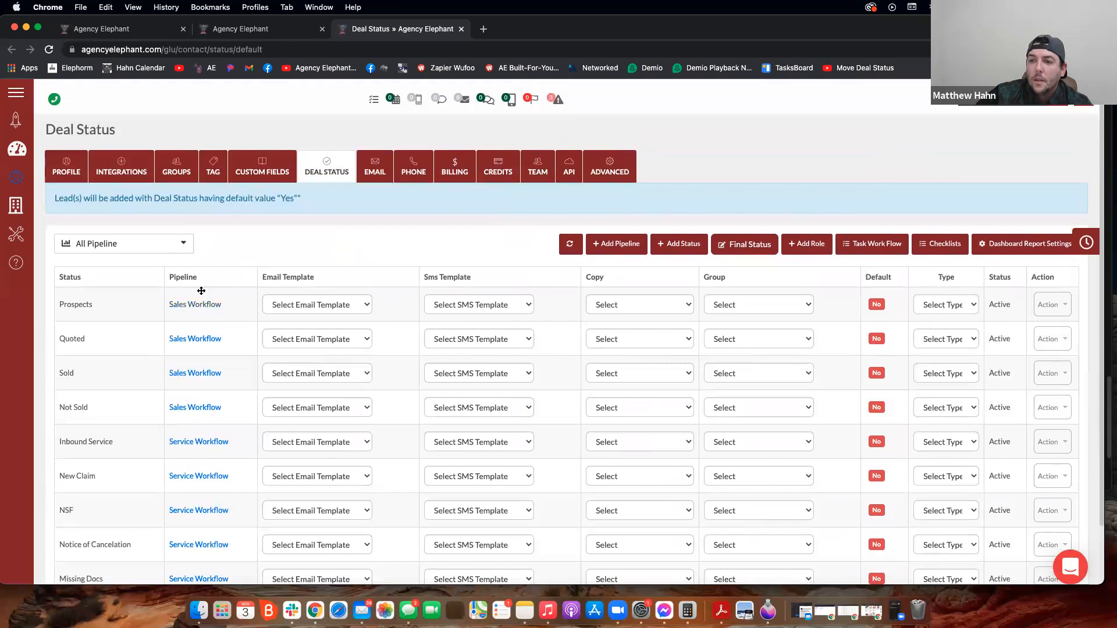
left_click(167, 251)
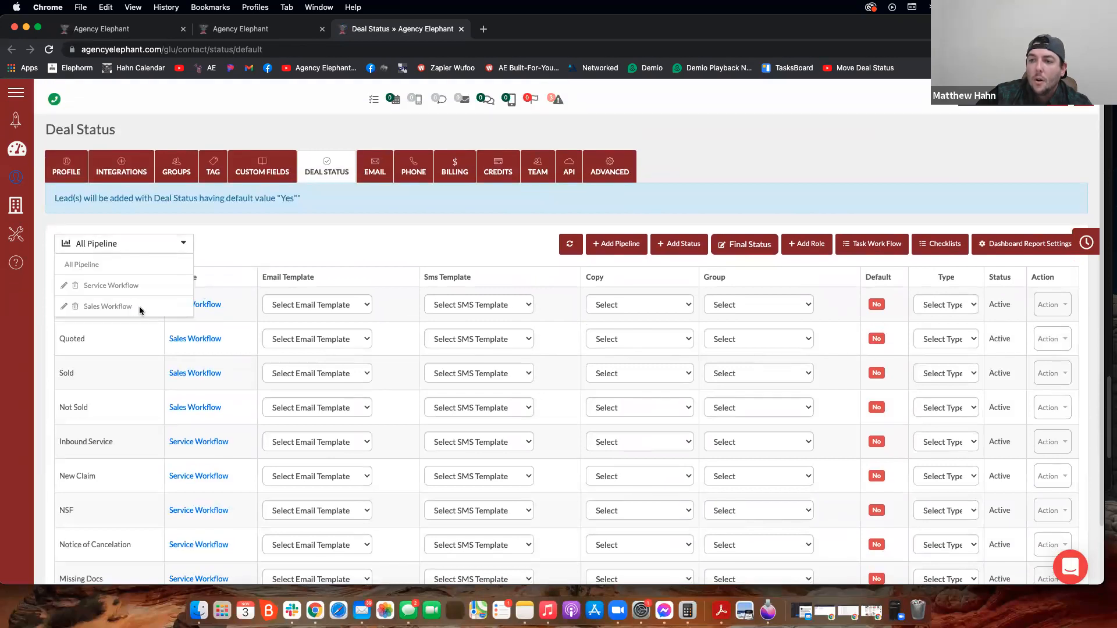
left_click(76, 307)
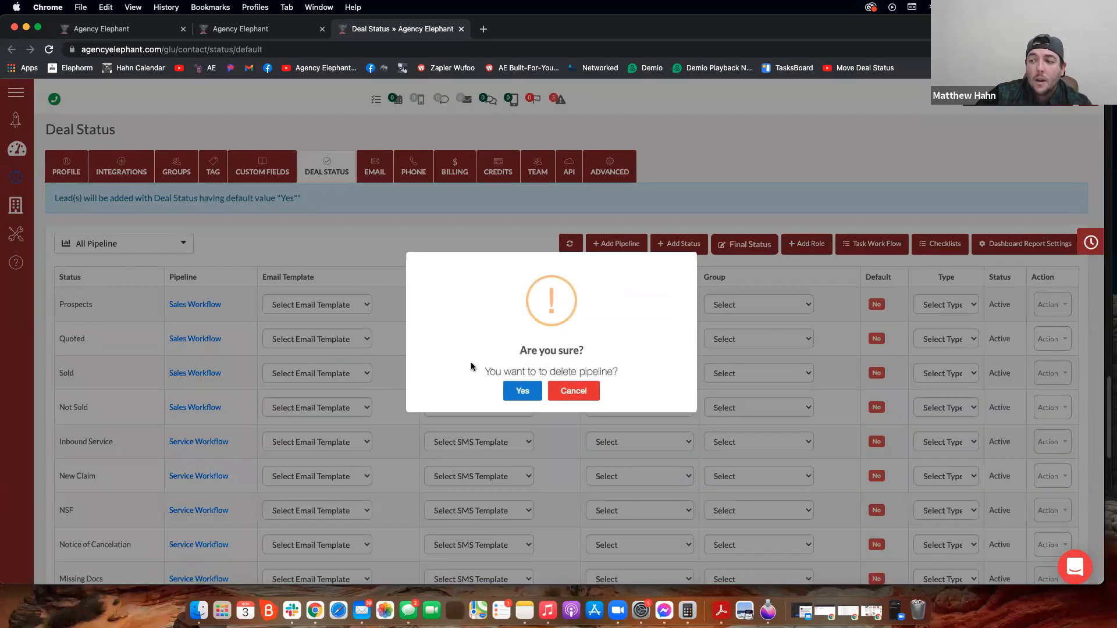
left_click(522, 392)
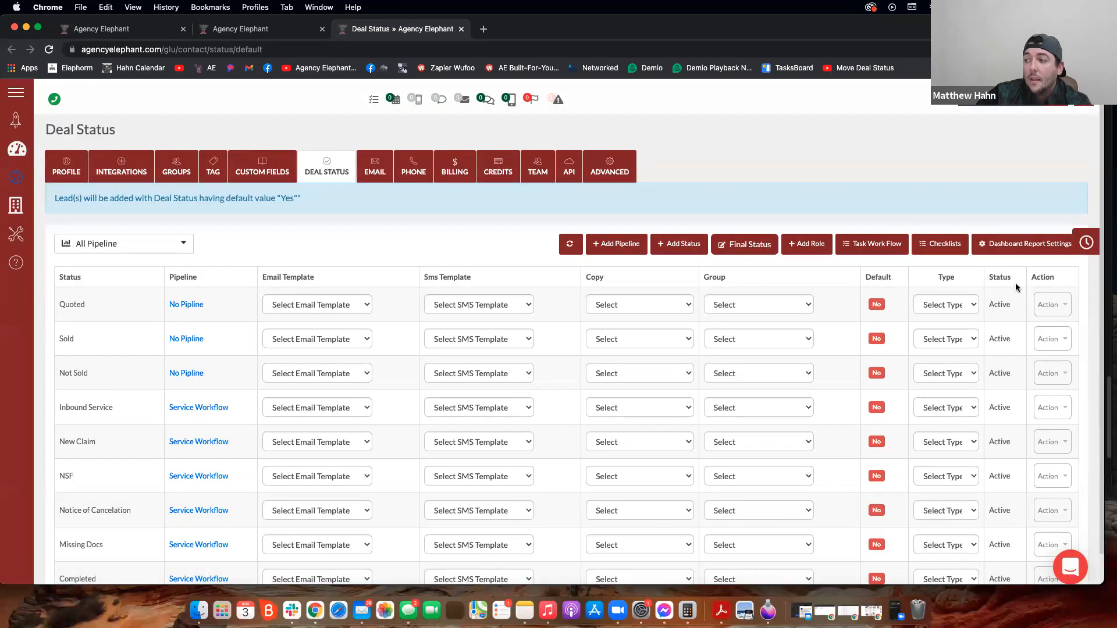
Delete the leftover Quoted status that has no pipeline and confirm the deletion
left_click(1052, 305)
left_click(969, 409)
key("Return")
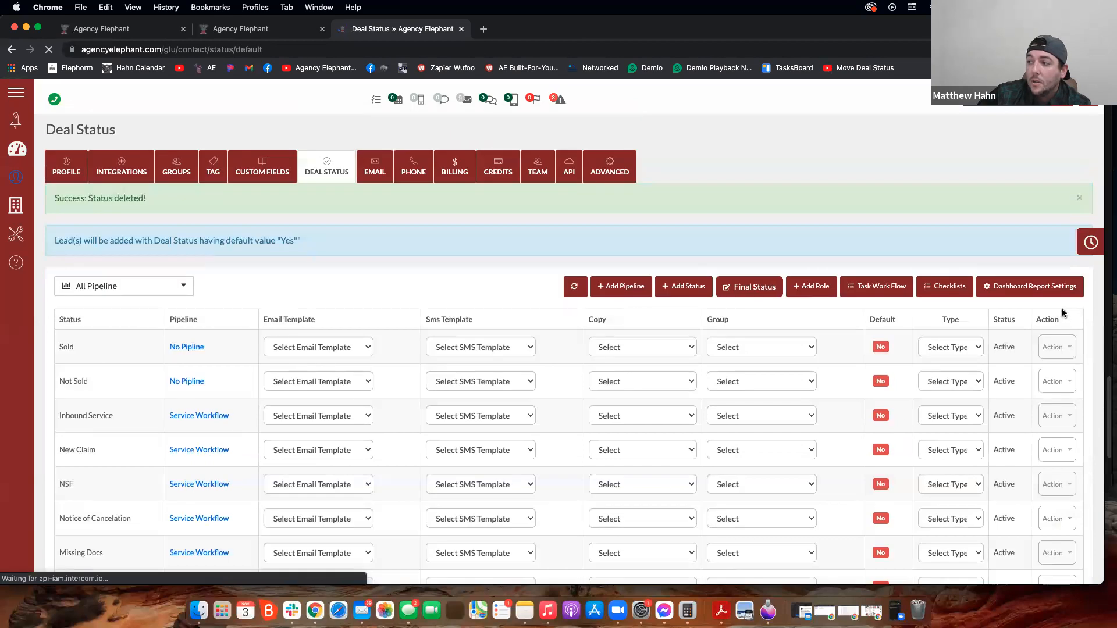
Delete the leftover Sold status that has no pipeline and confirm the deletion
left_click(1050, 348)
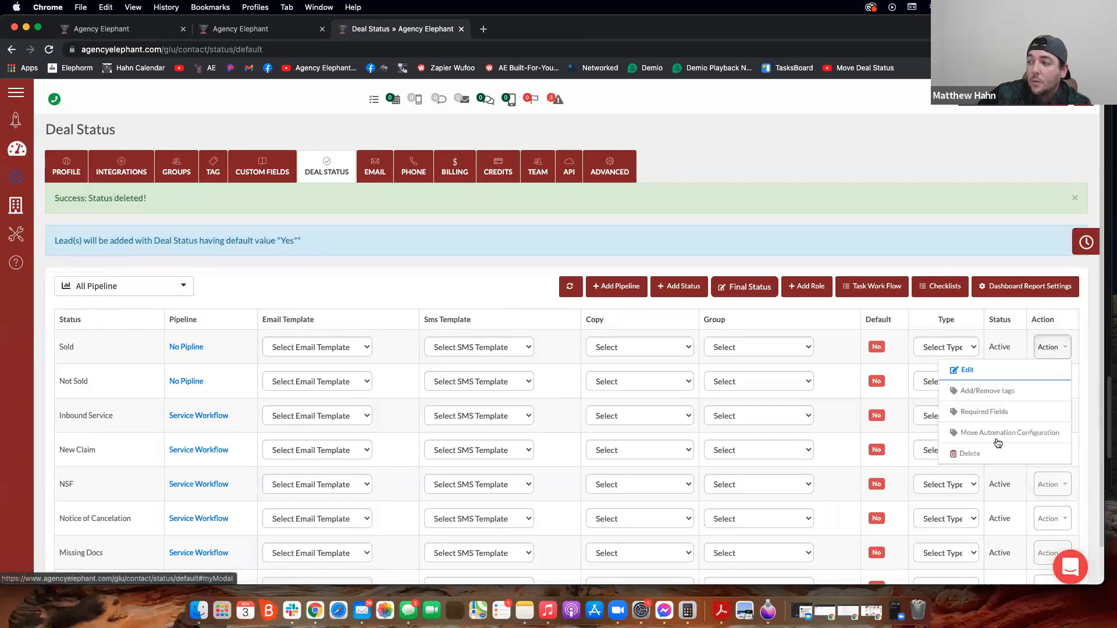
left_click(968, 454)
key("Return")
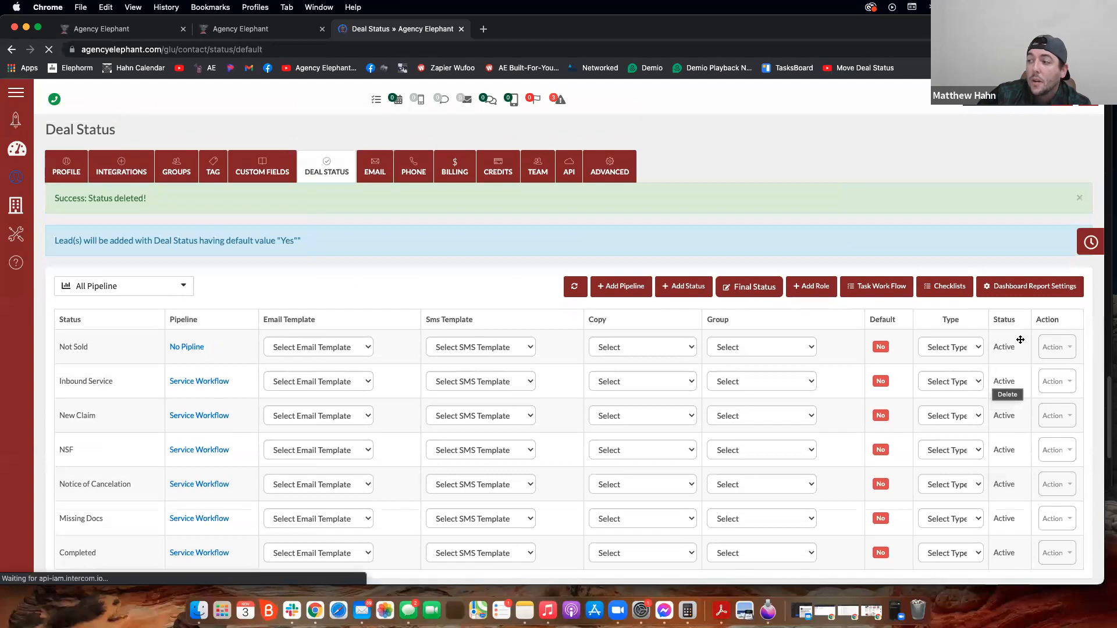
Delete the leftover Not Sold status, confirm the deletion, and check the list of remaining pipelines
left_click(1049, 347)
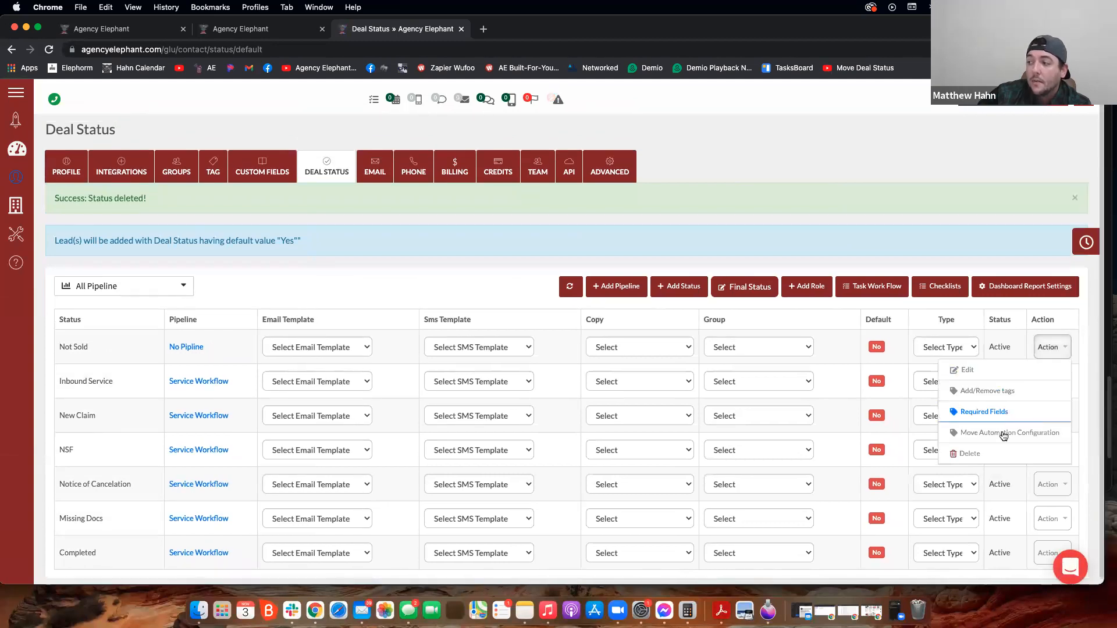
left_click(981, 450)
key("Return")
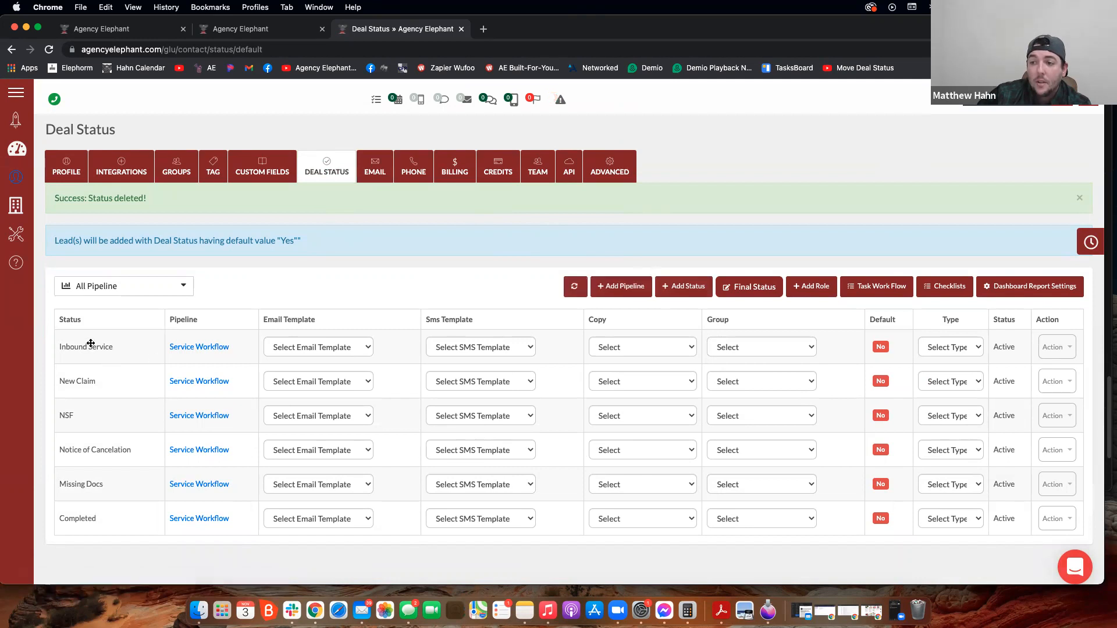
left_click(127, 294)
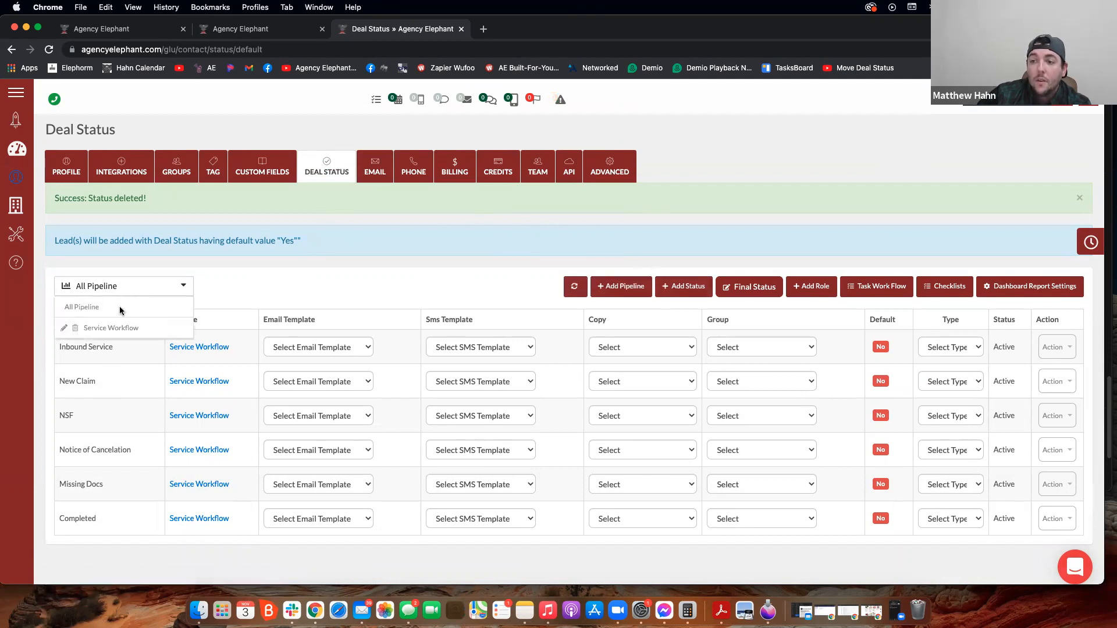
left_click(319, 296)
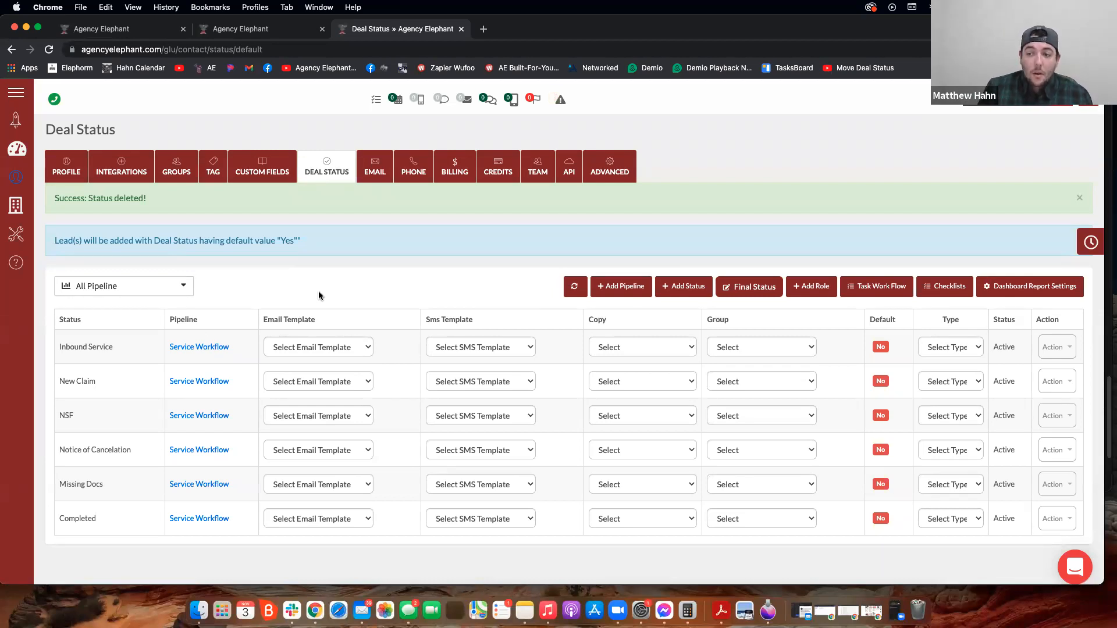
Rename the NSF status in the Service Workflow pipeline to Late Pay and submit the change
left_click(1041, 417)
left_click(1010, 439)
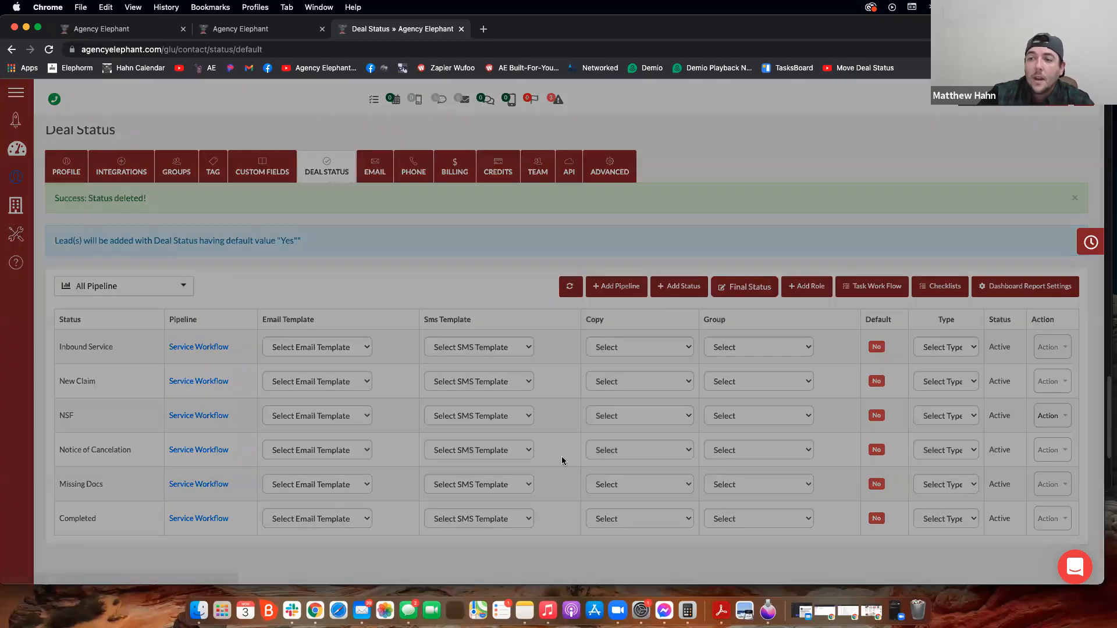
double_click(173, 157)
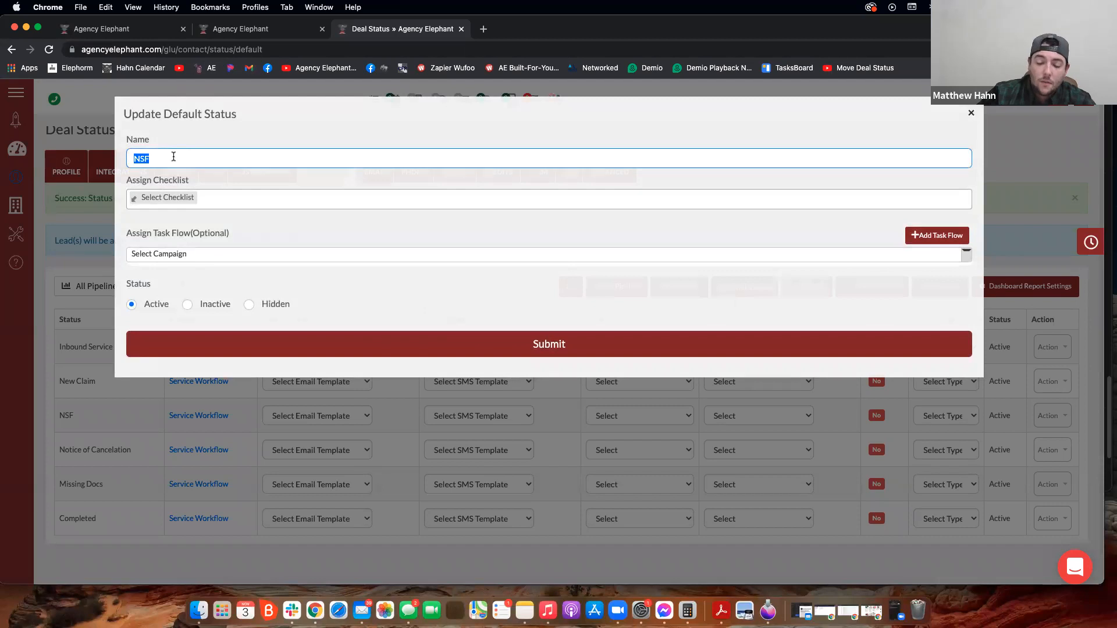
type("Late Pay")
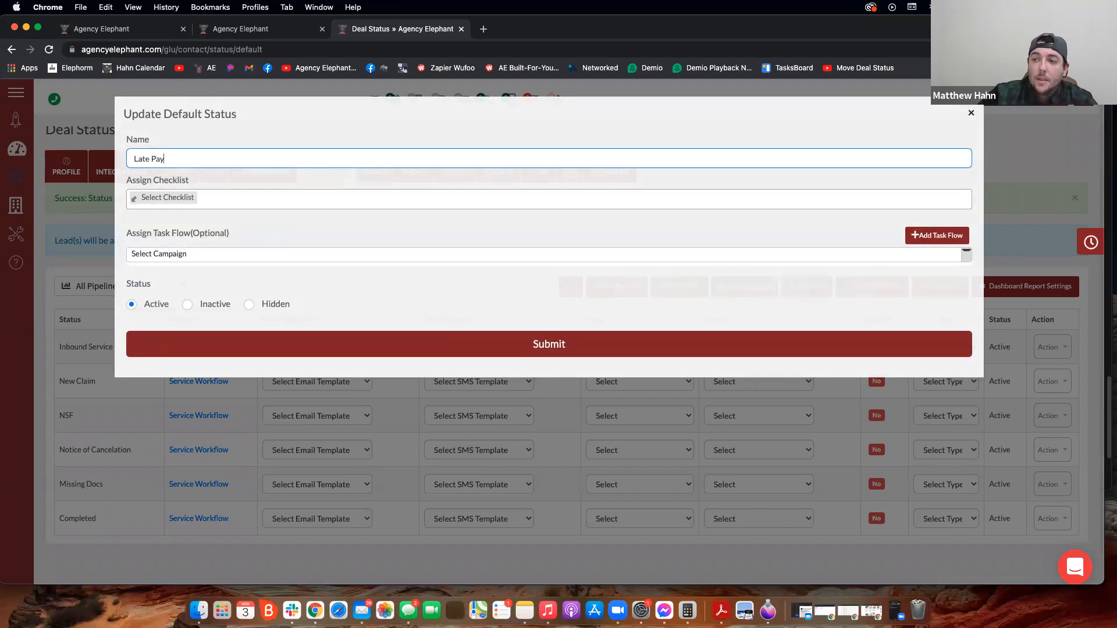
left_click(210, 329)
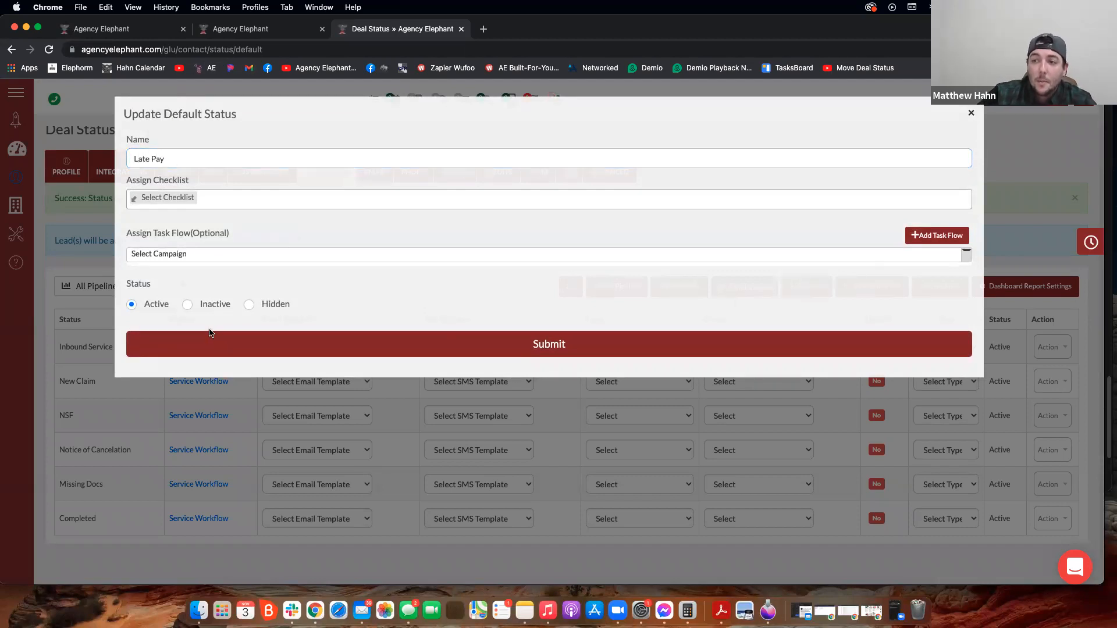
left_click(230, 338)
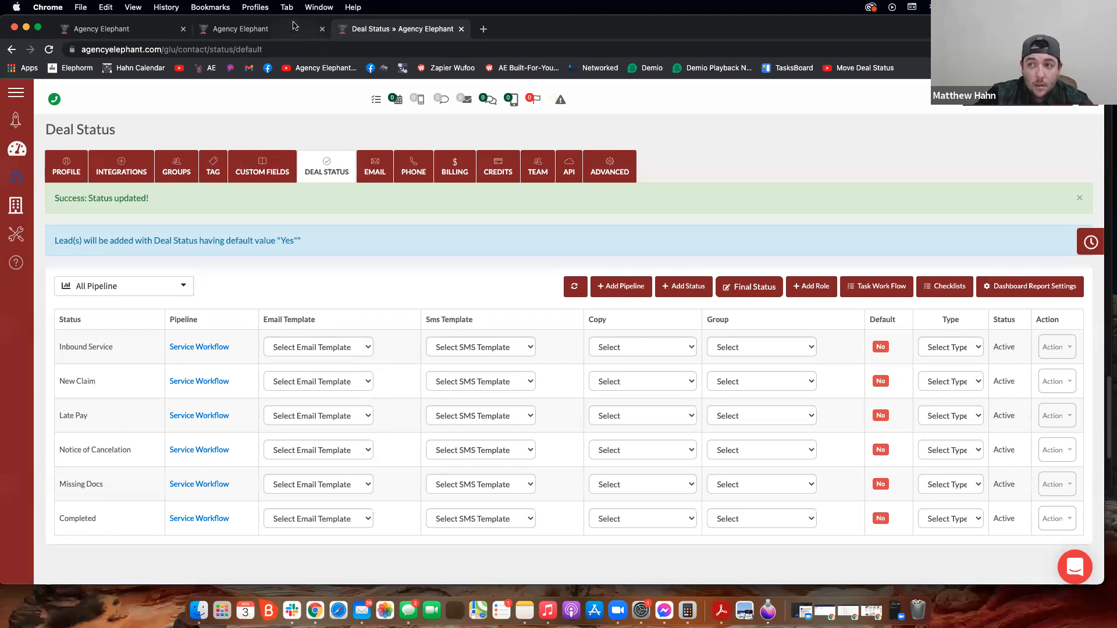
Go back to the lead board, reload it, and show the Service Workflow pipeline for all members
left_click(250, 28)
left_click(727, 116)
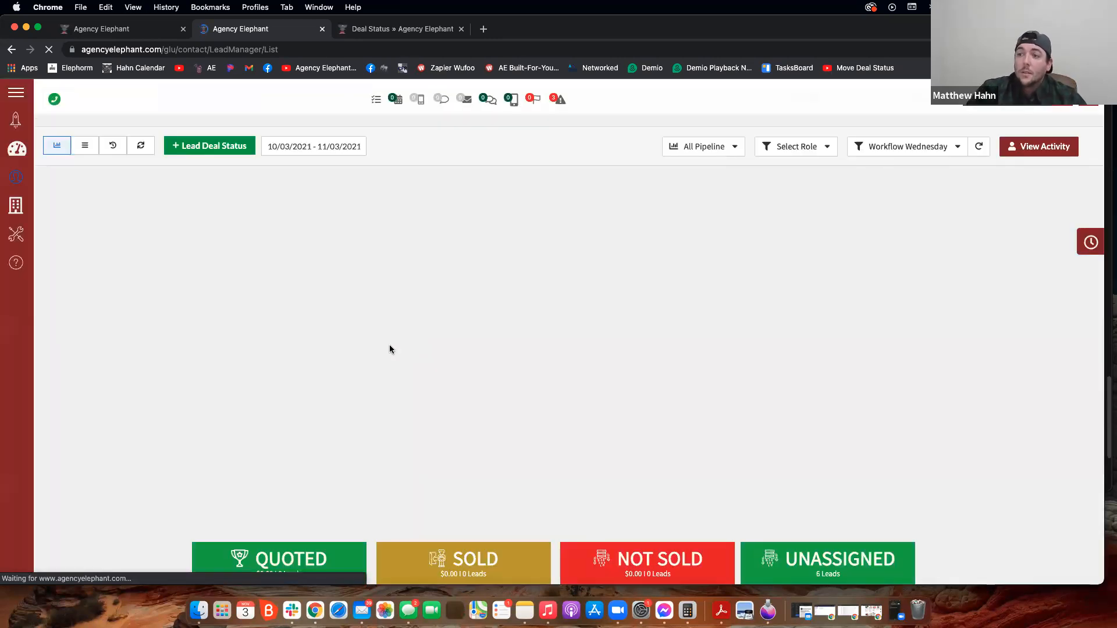
left_click(870, 153)
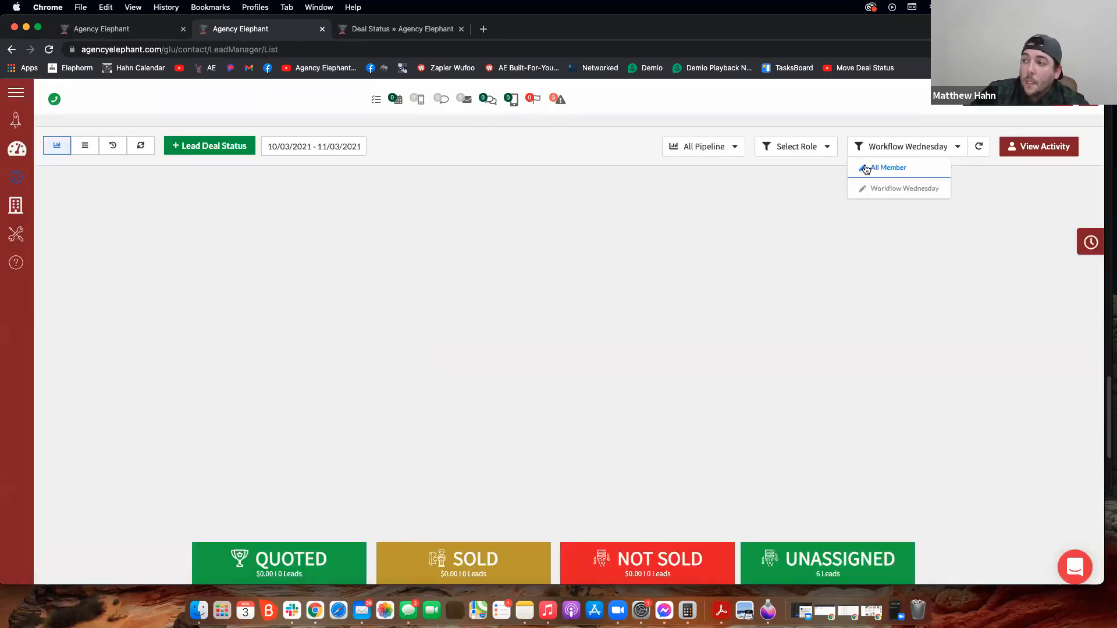
left_click(866, 169)
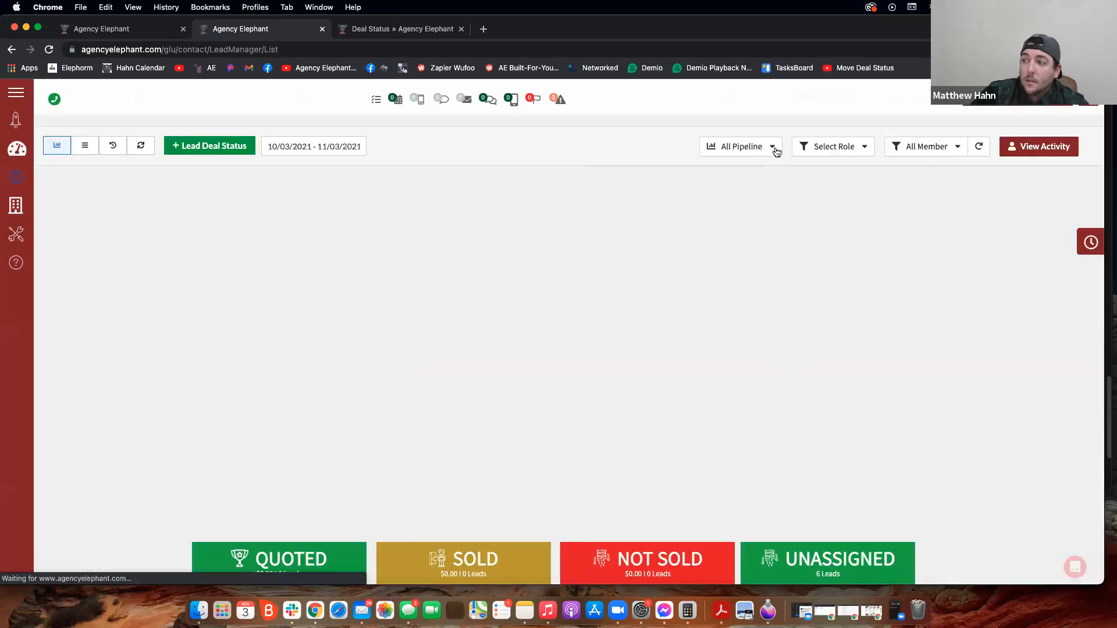
left_click(775, 149)
left_click(735, 189)
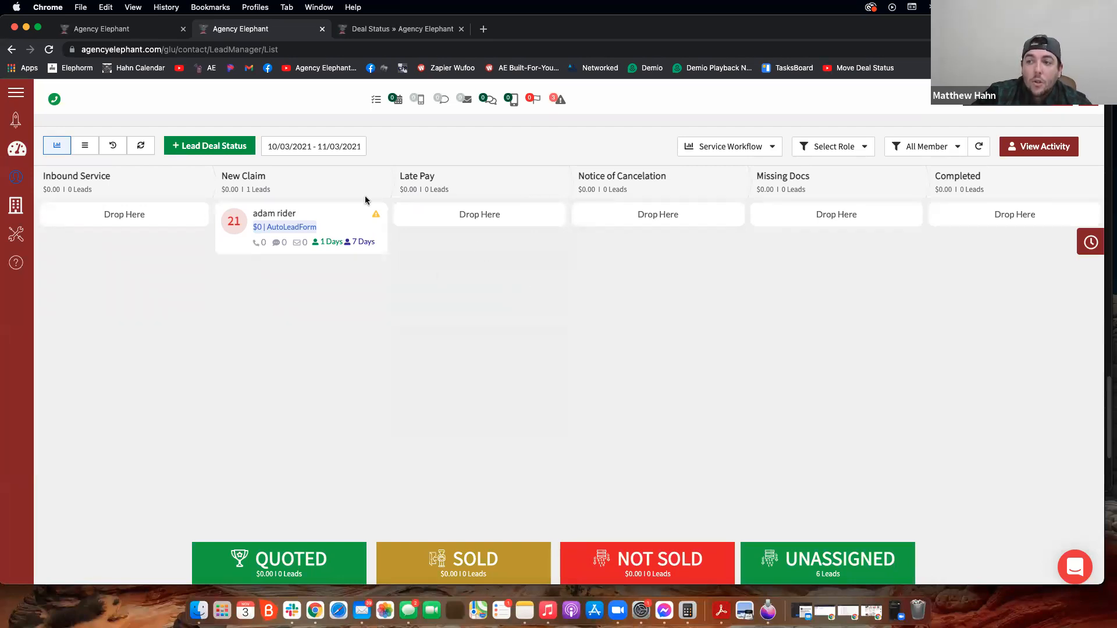
Move the lead in the New Claim column to Inbound Service and confirm the opportunity update
left_click_drag(330, 218, 186, 215)
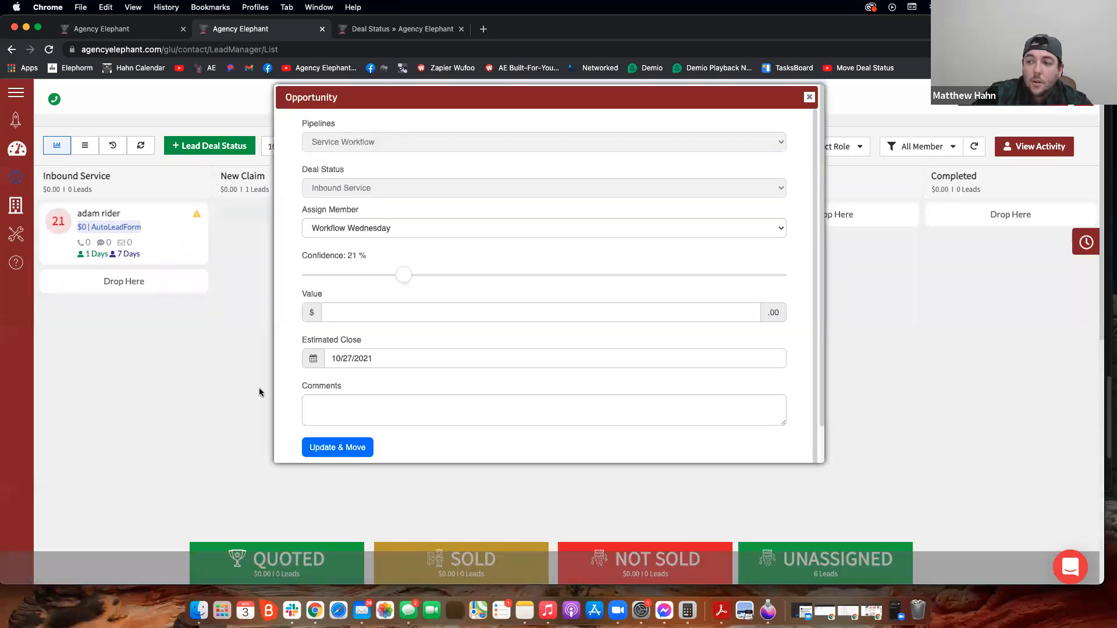
left_click(350, 447)
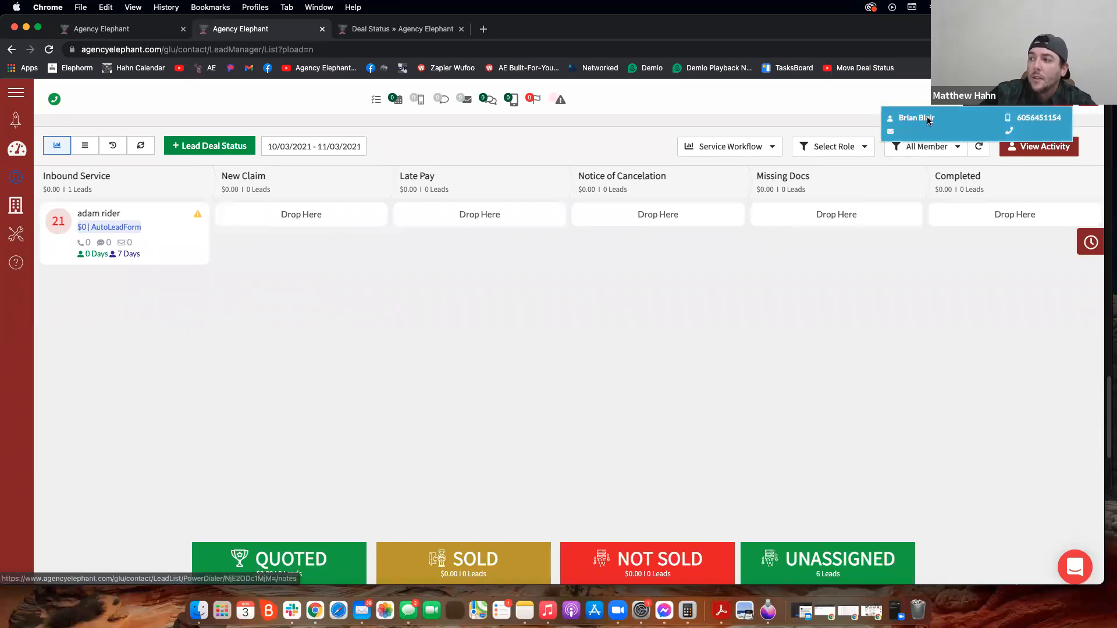
Open the found contact's record, view its Inbound Service opportunity form, close it without saving, and reopen the record
left_click(916, 117)
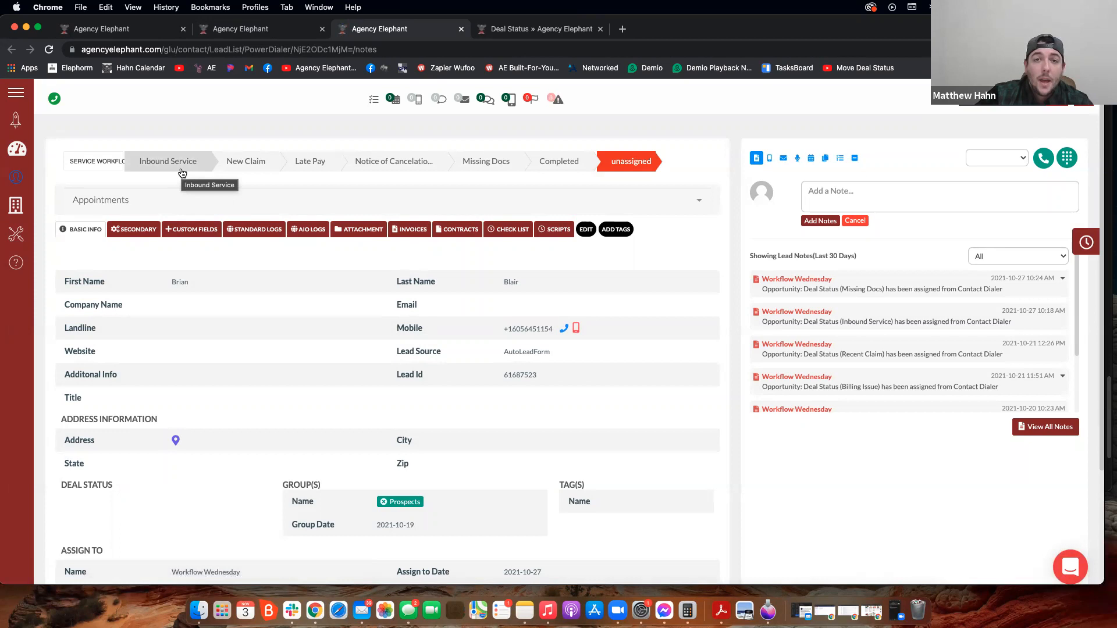
left_click(181, 169)
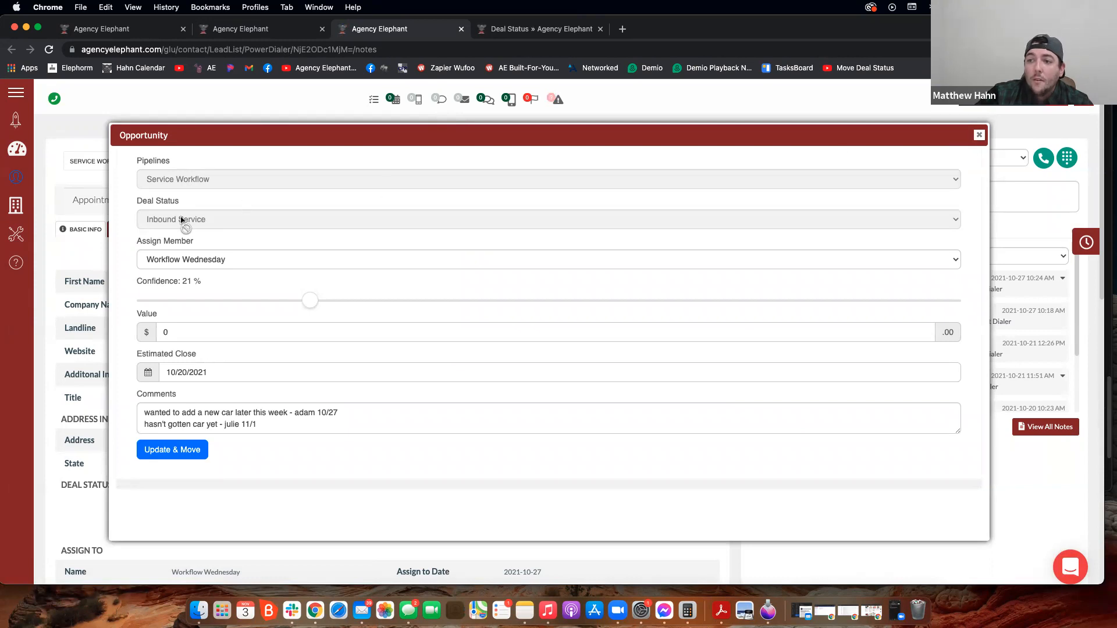
left_click(979, 135)
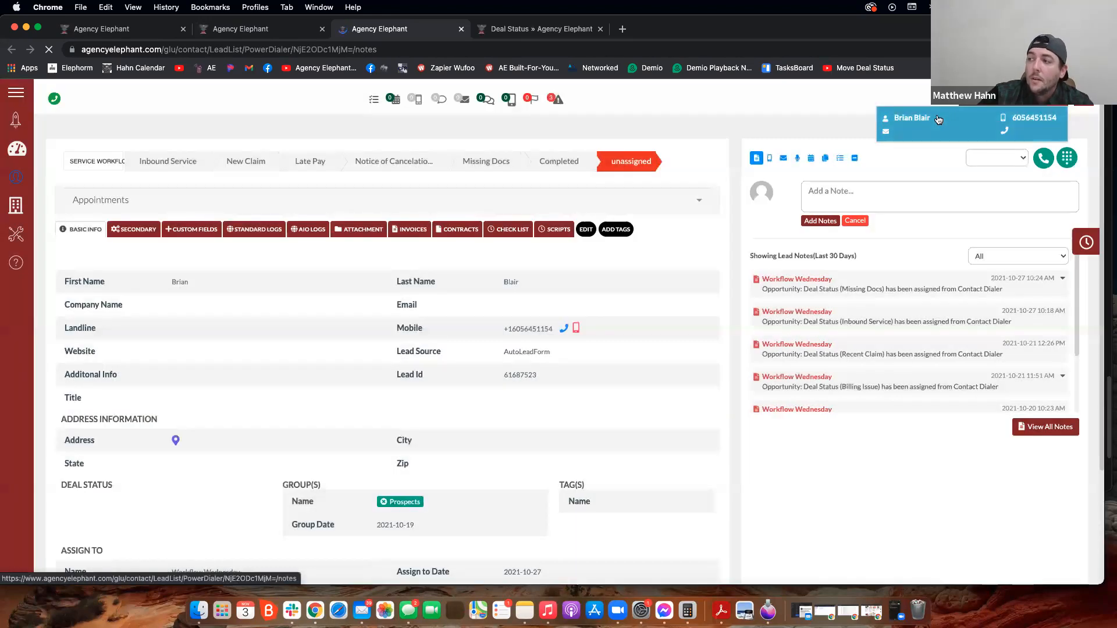
left_click(942, 119)
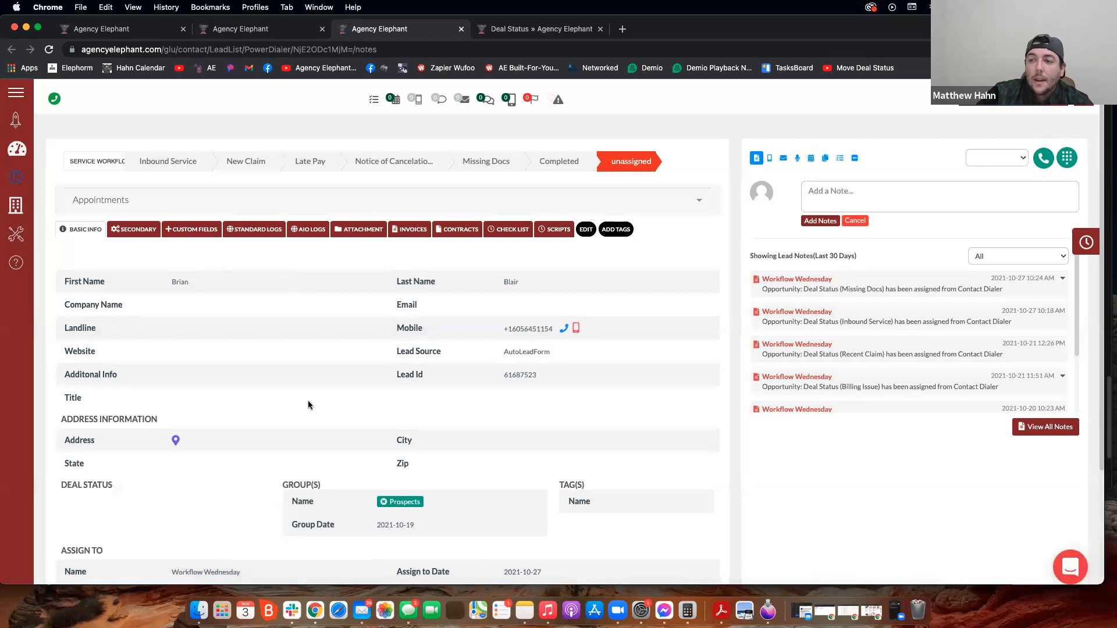
Assign the contact to Inbound Service in Service Workflow, replacing the comments with a note about an unexplained extra $100 charge
left_click(87, 161)
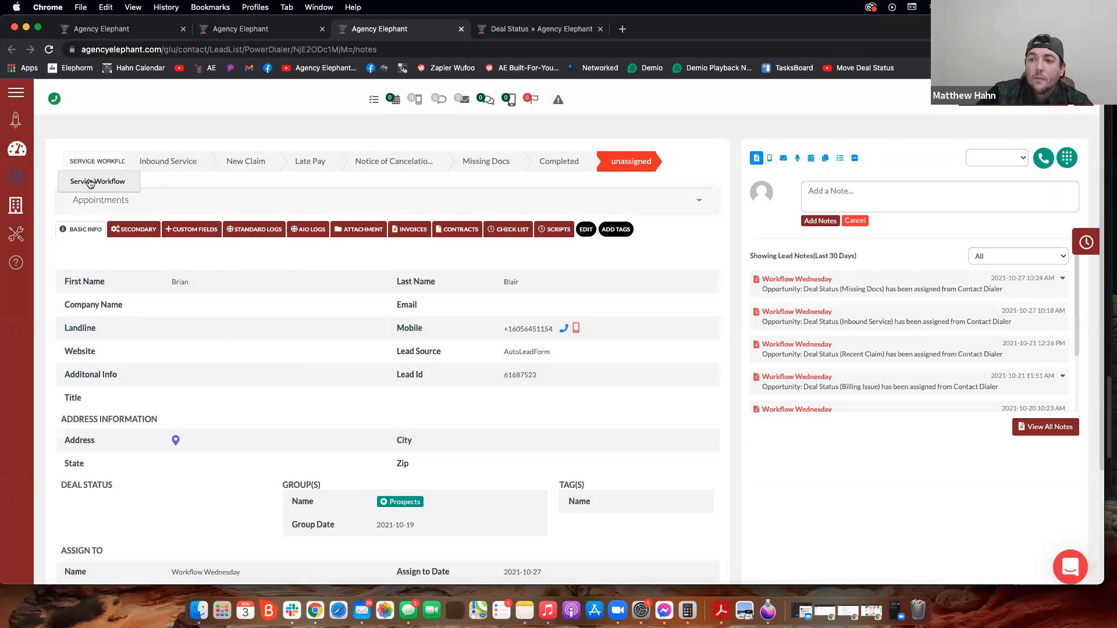
left_click(87, 181)
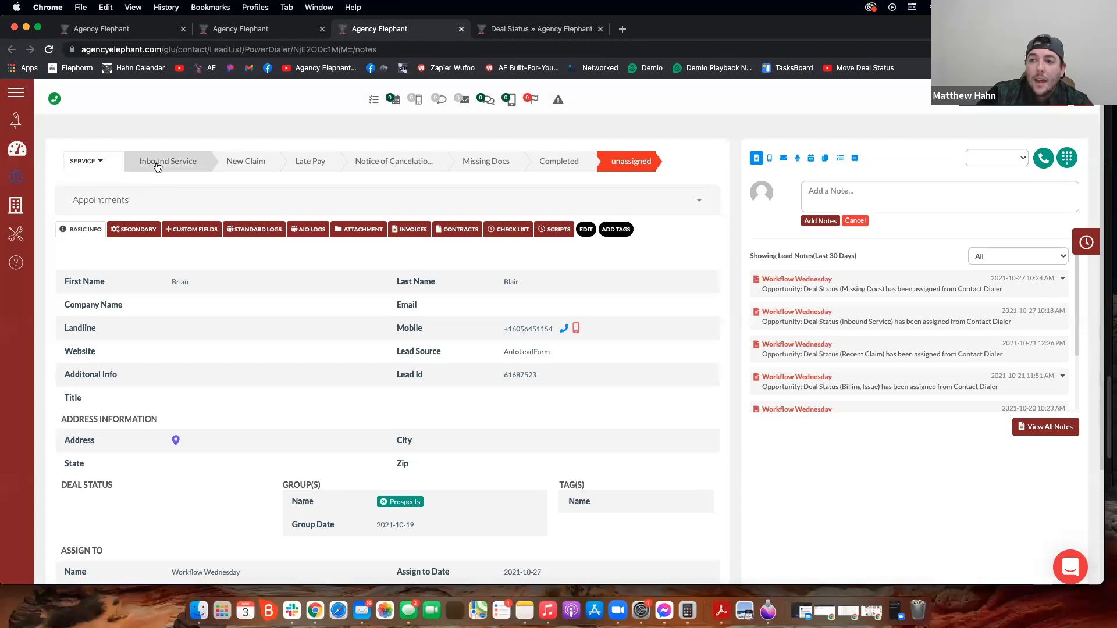
left_click(157, 166)
triple_click(178, 438)
triple_click(242, 415)
key("super+a")
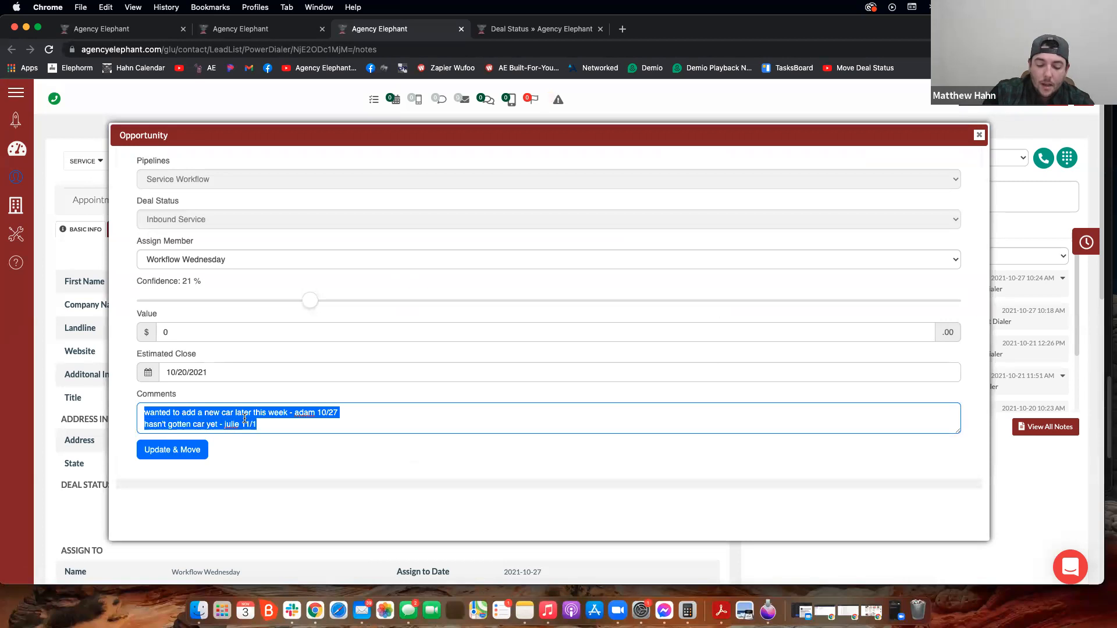
type("Brian called in,")
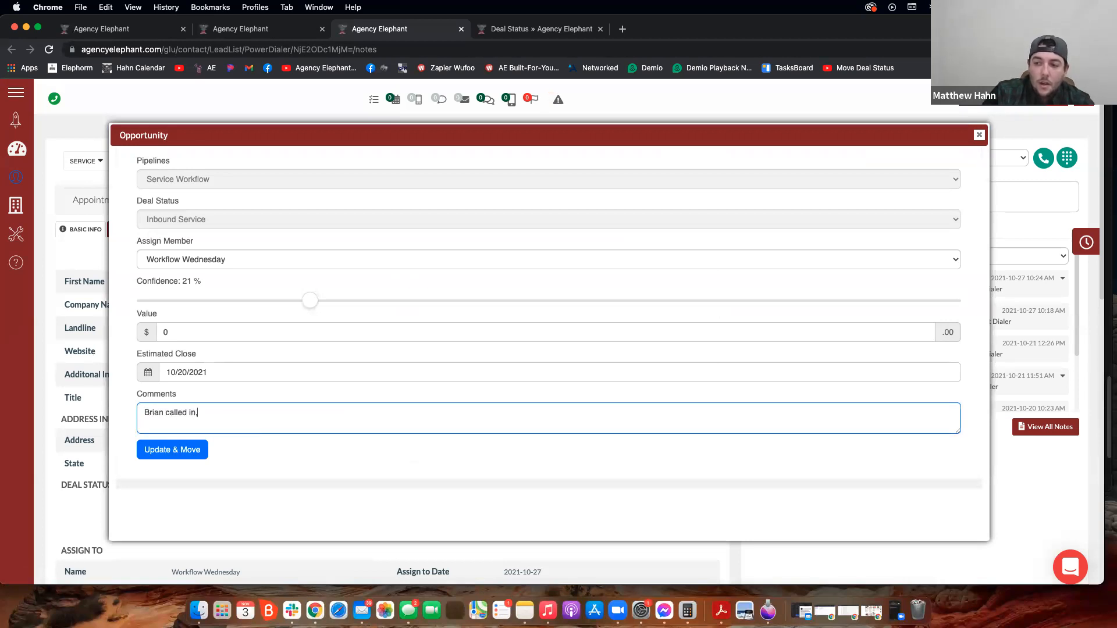
type(" has a billing issue, was charged ")
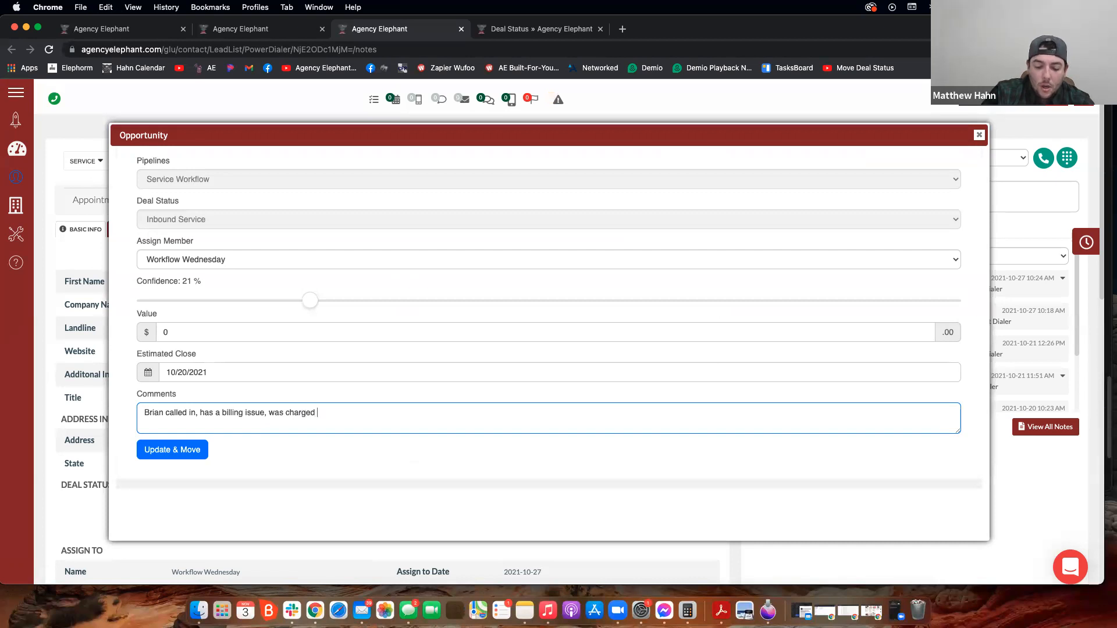
type("an extra $100. Need to figure out why.")
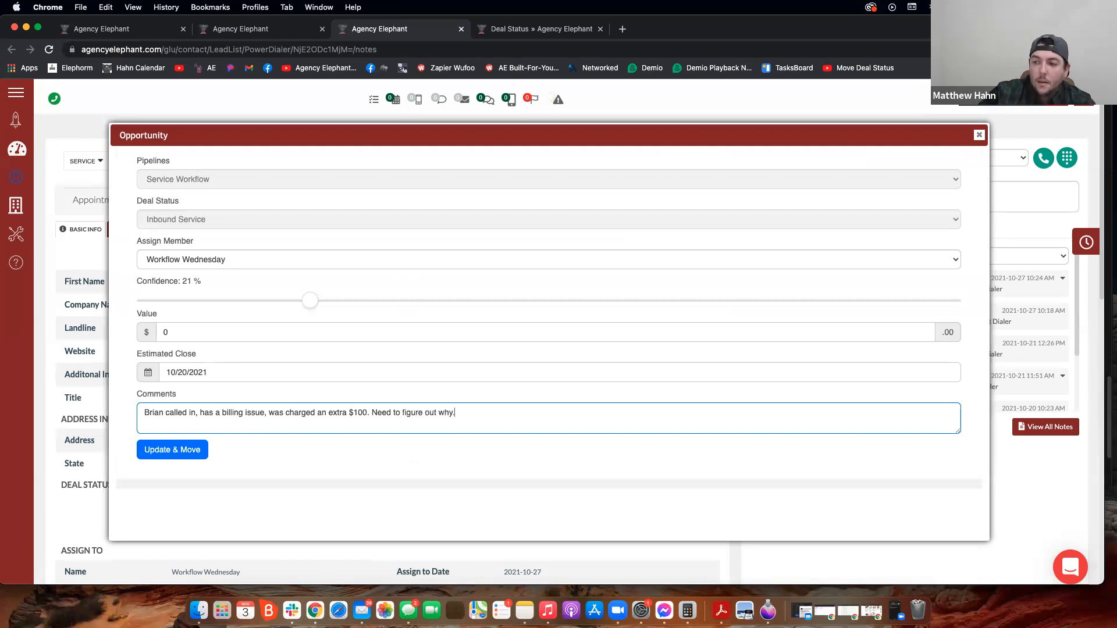
left_click(180, 453)
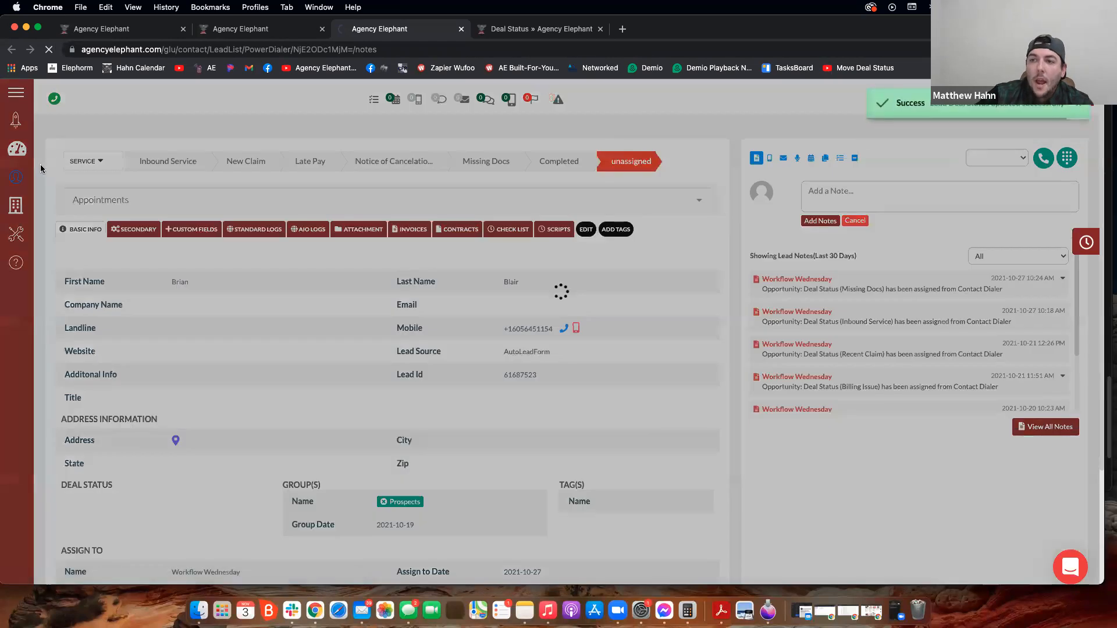
Refresh the lead board in the first browser tab, read the first Inbound Service lead's comment, and close its deal details
left_click(140, 29)
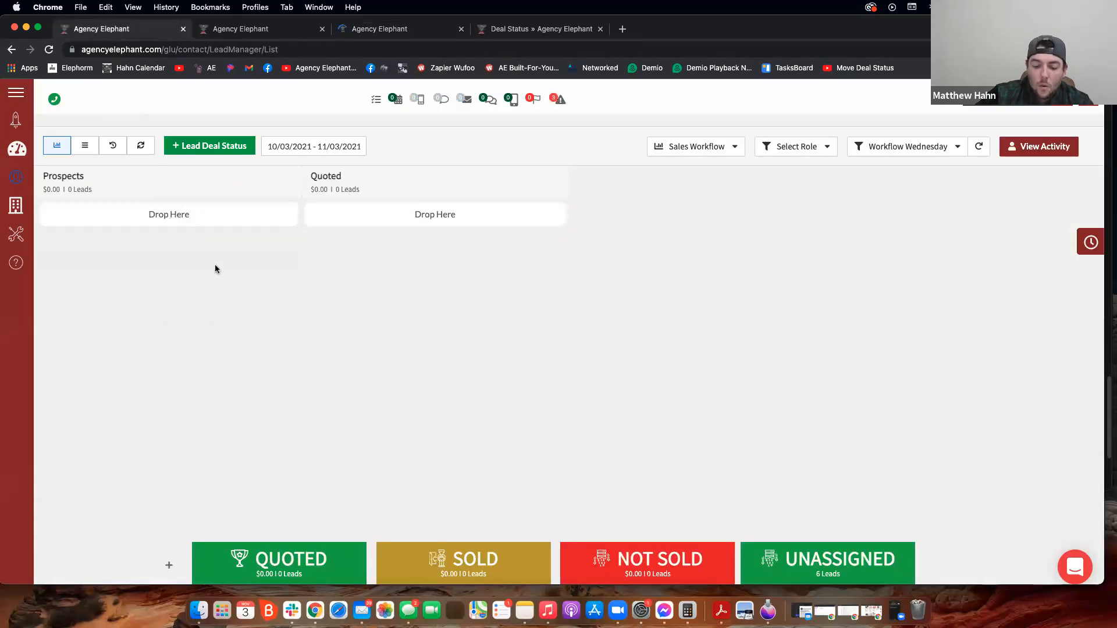
key("super+r")
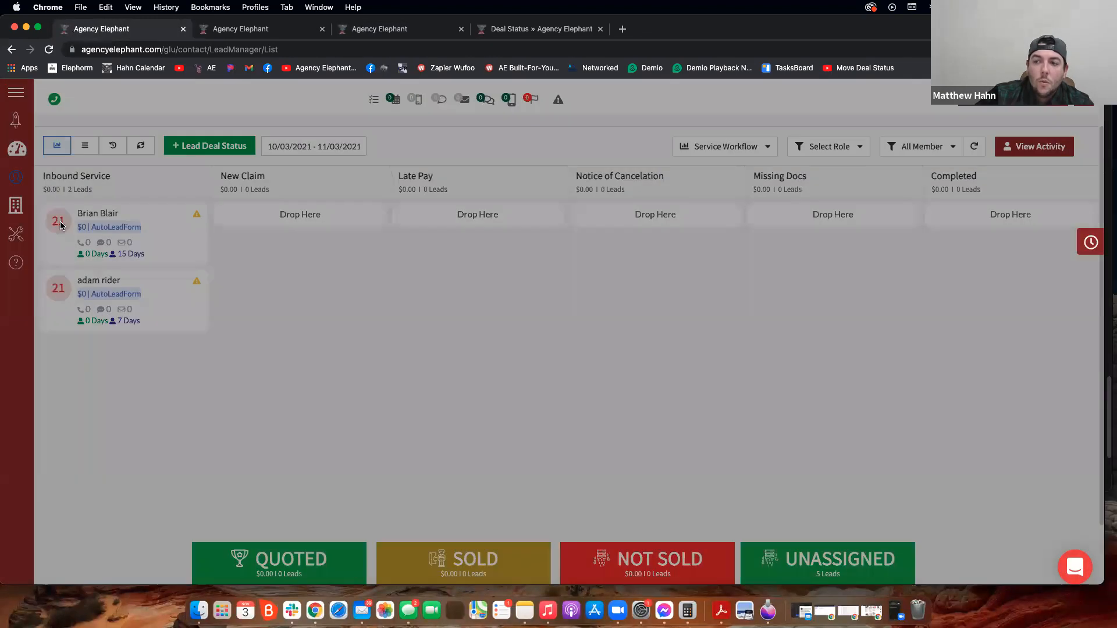
left_click(59, 222)
triple_click(329, 273)
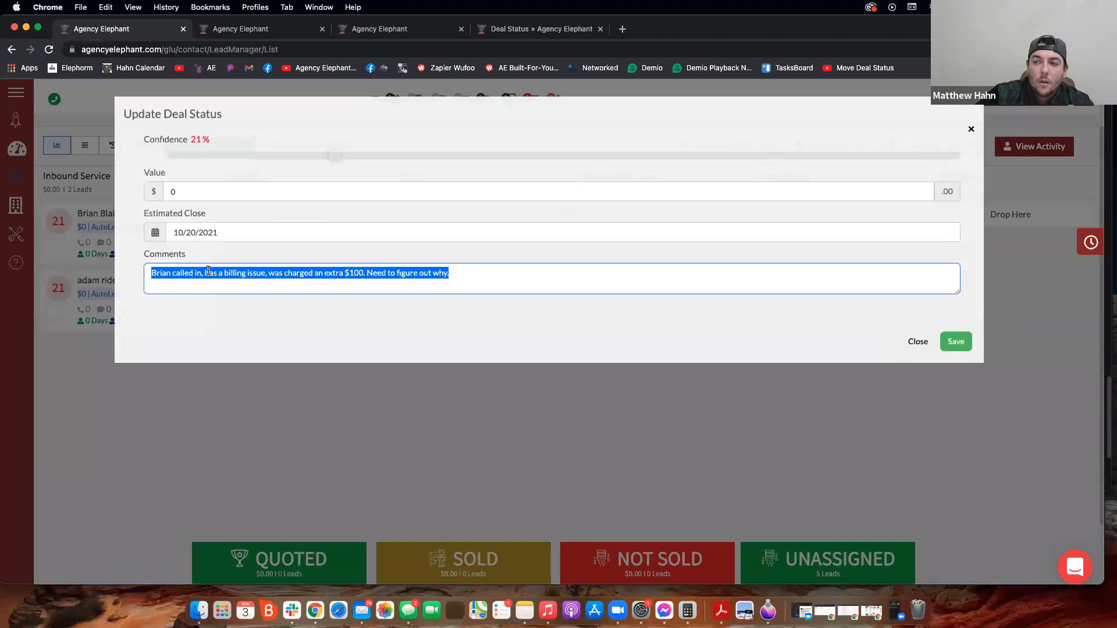
left_click(971, 130)
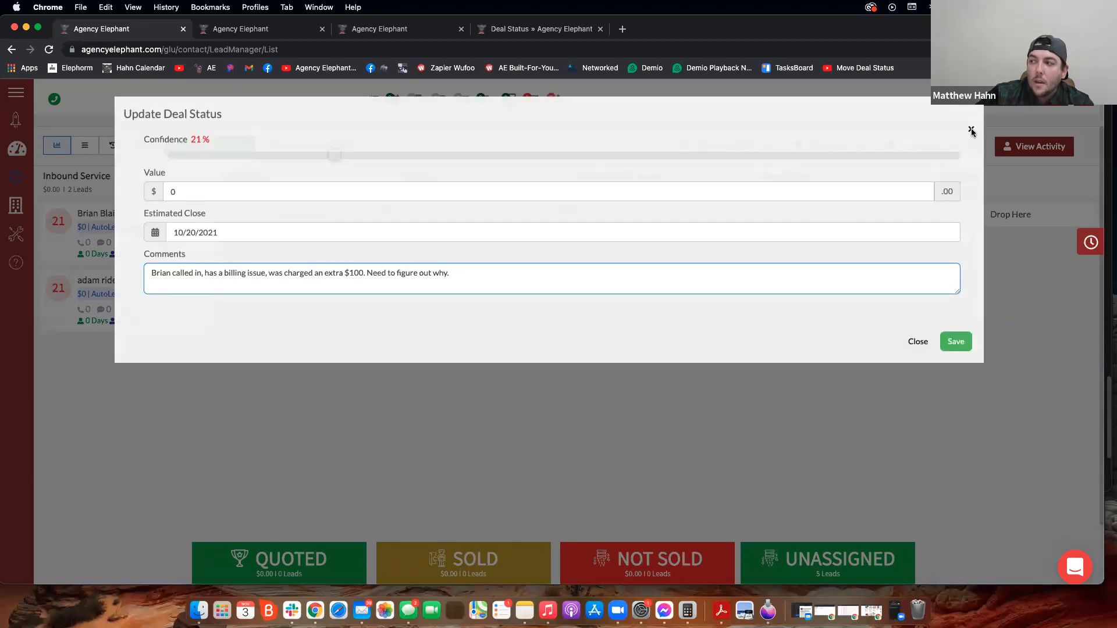
left_click(918, 342)
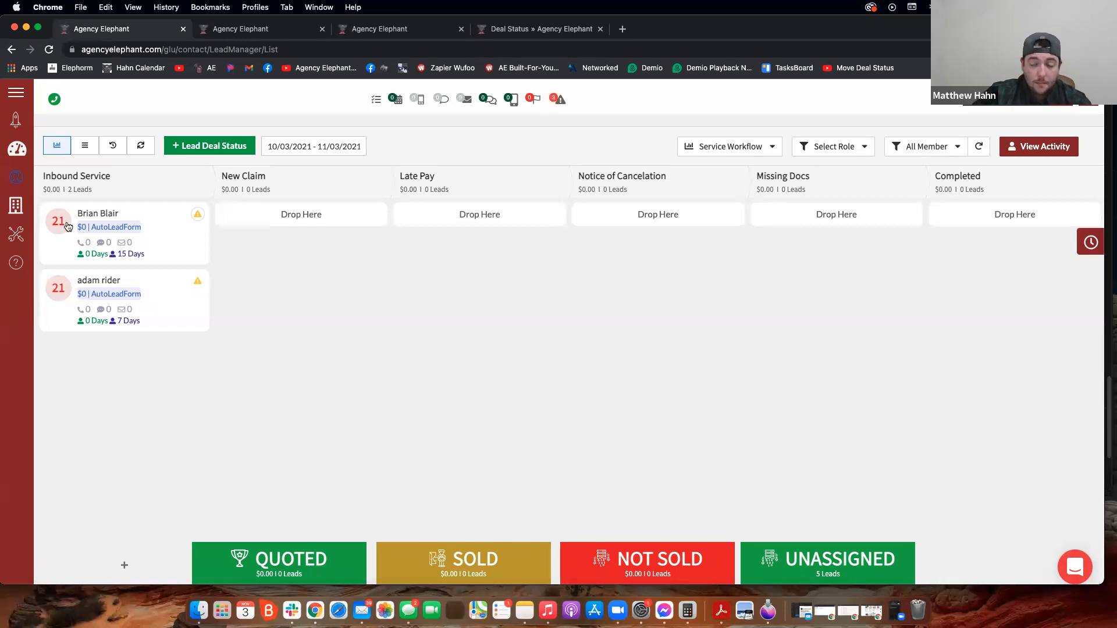
Set the confidence of the first Inbound Service lead to 40% and save its deal status
left_click(66, 226)
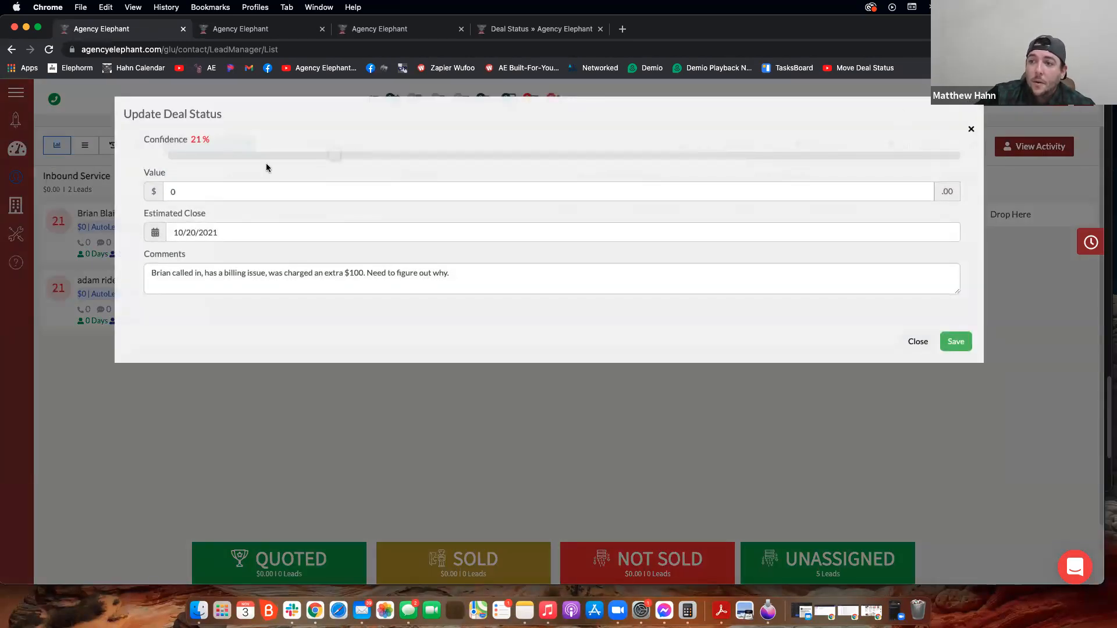
left_click(485, 156)
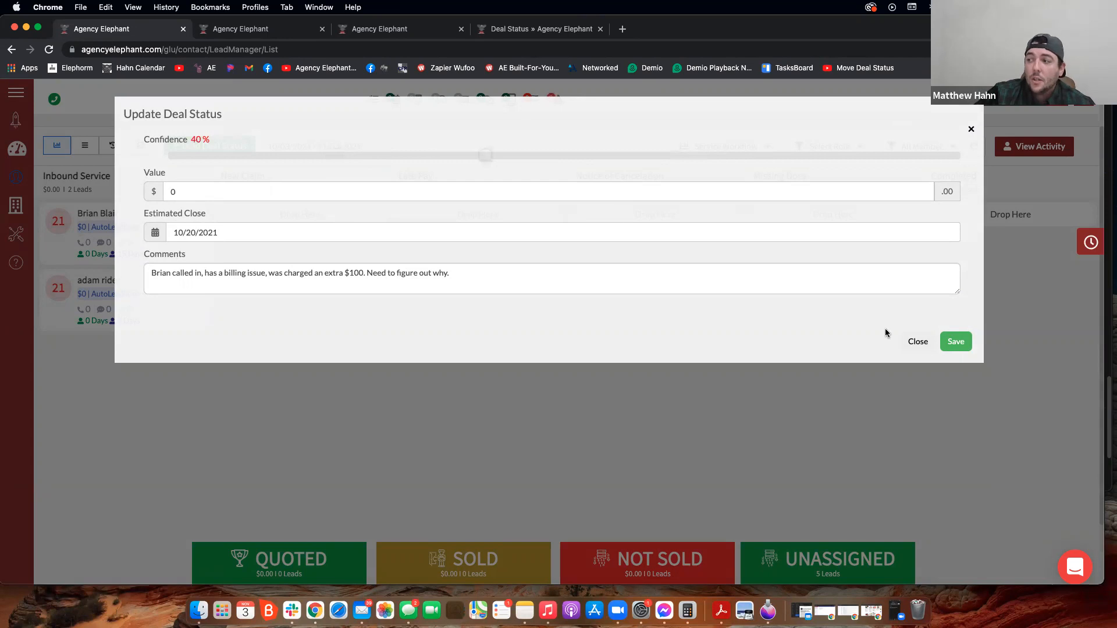
left_click(960, 344)
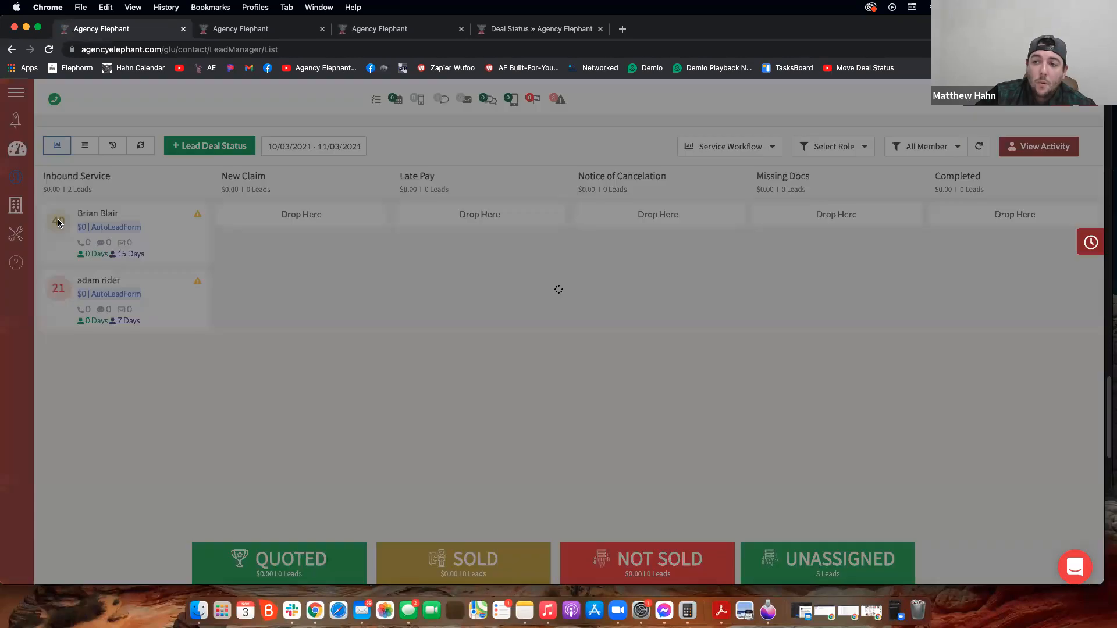
left_click(59, 223)
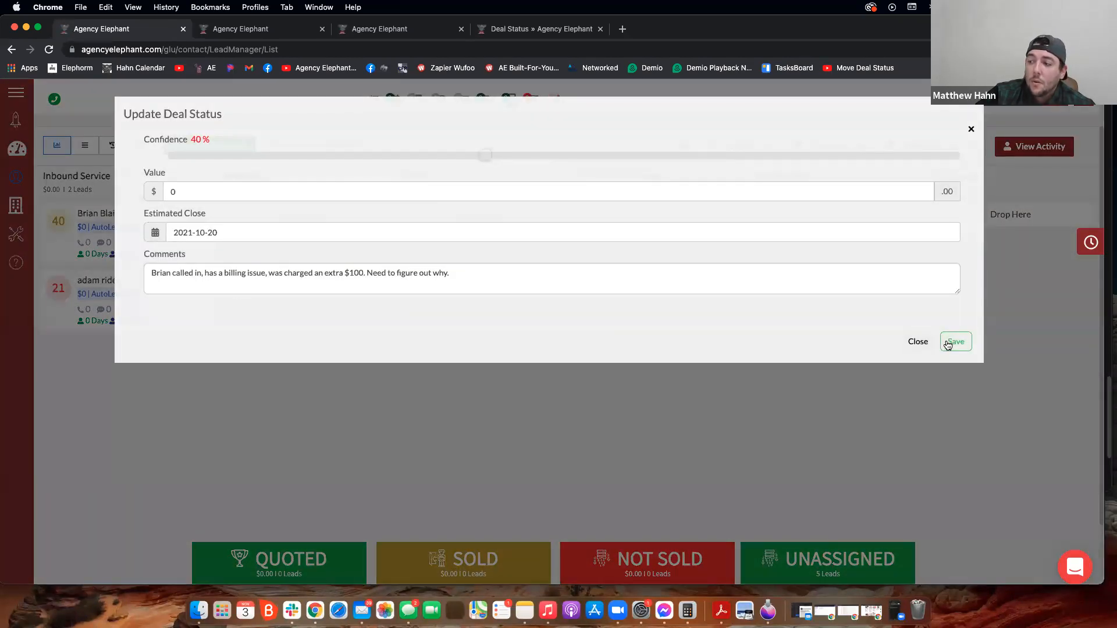
left_click(947, 344)
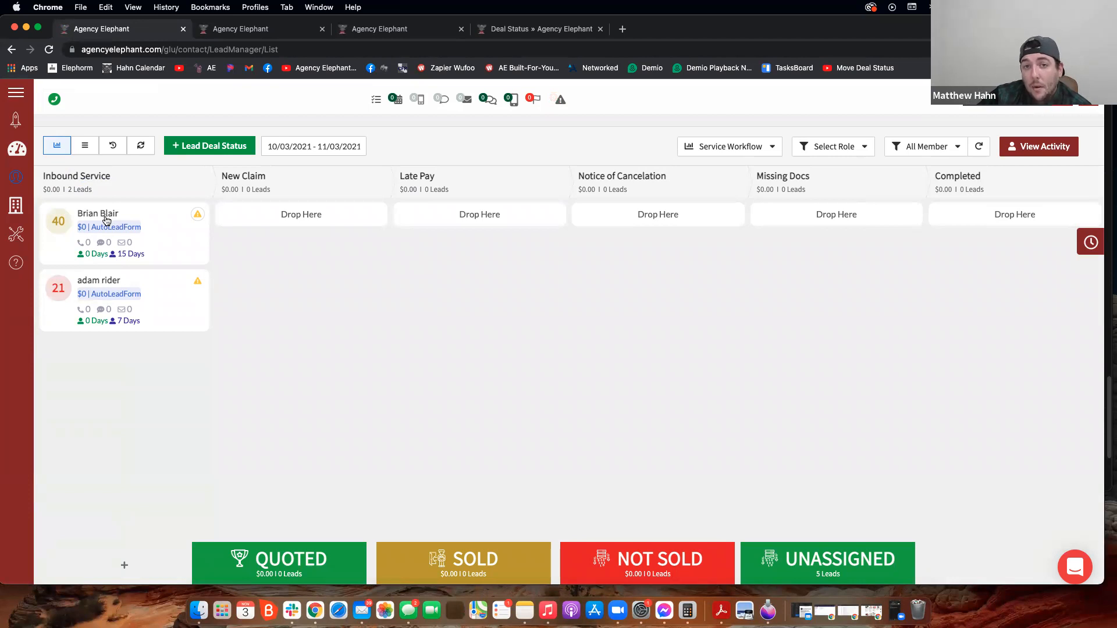
Try moving the 40% confidence lead from Inbound Service to New Claim, then close the opportunity form without updating
left_click_drag(164, 219, 319, 219)
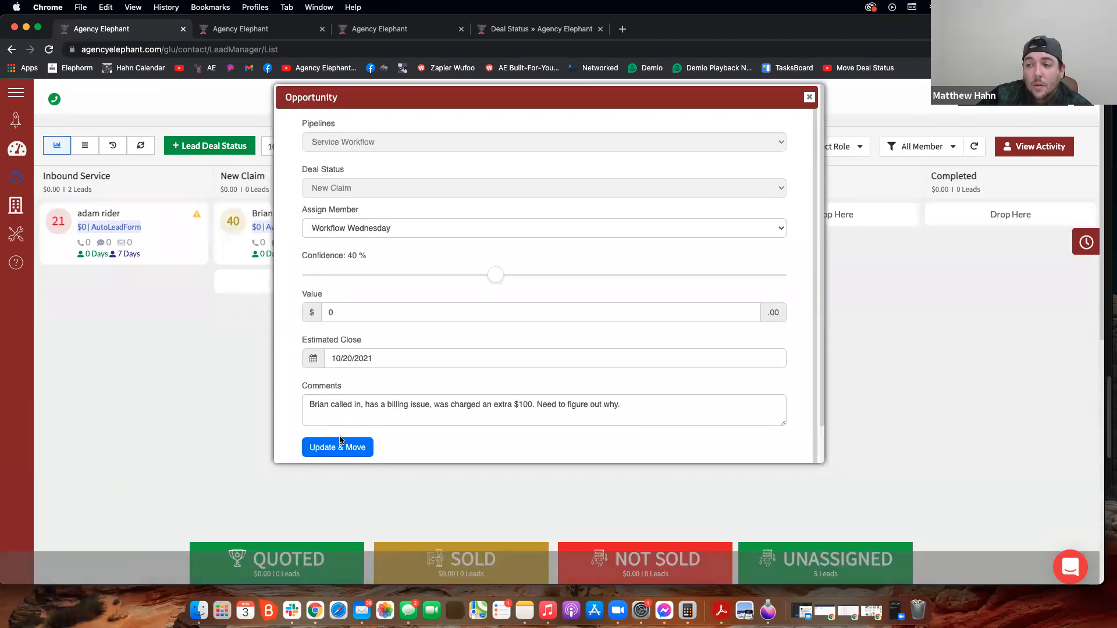
left_click(809, 97)
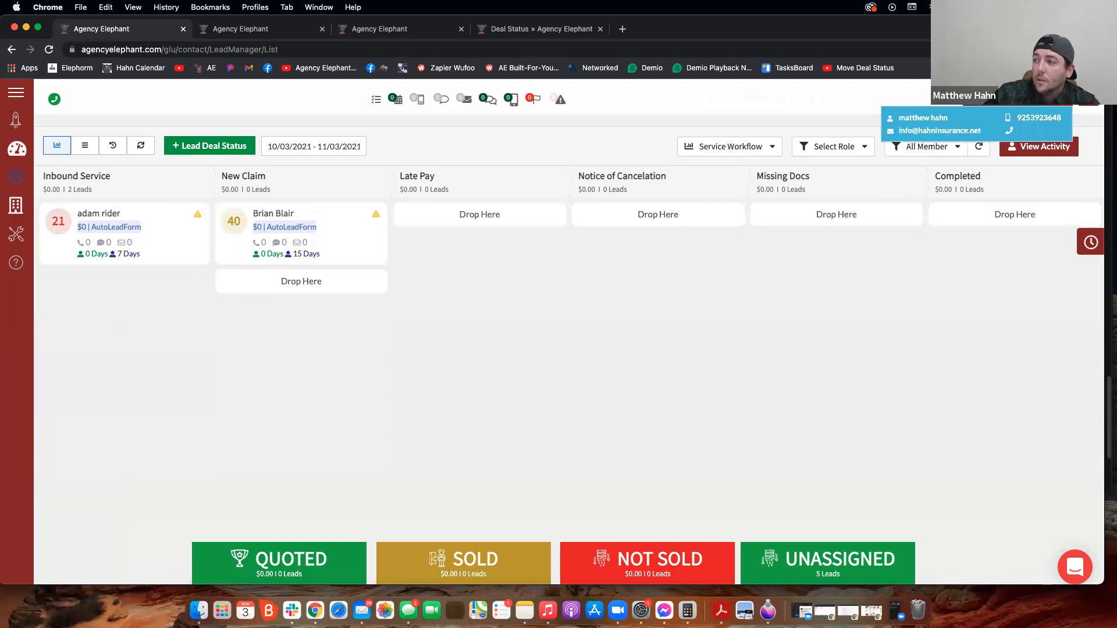
Open the contact's page and assign the contact to Late Pay in Service Workflow, replacing the comments with "late pay"
left_click(910, 120)
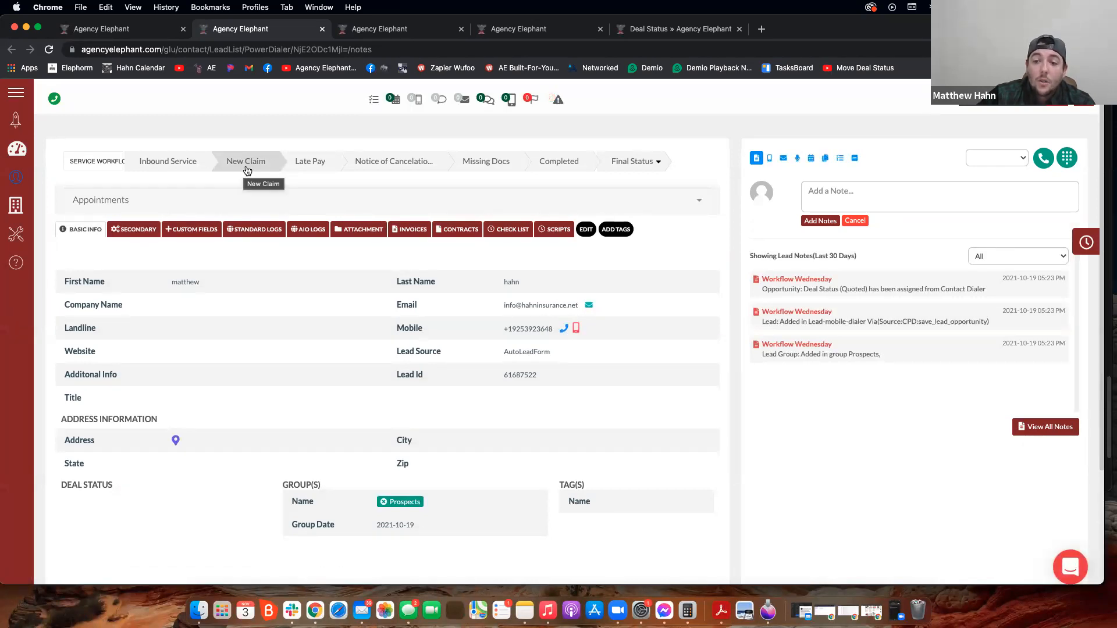
left_click(247, 168)
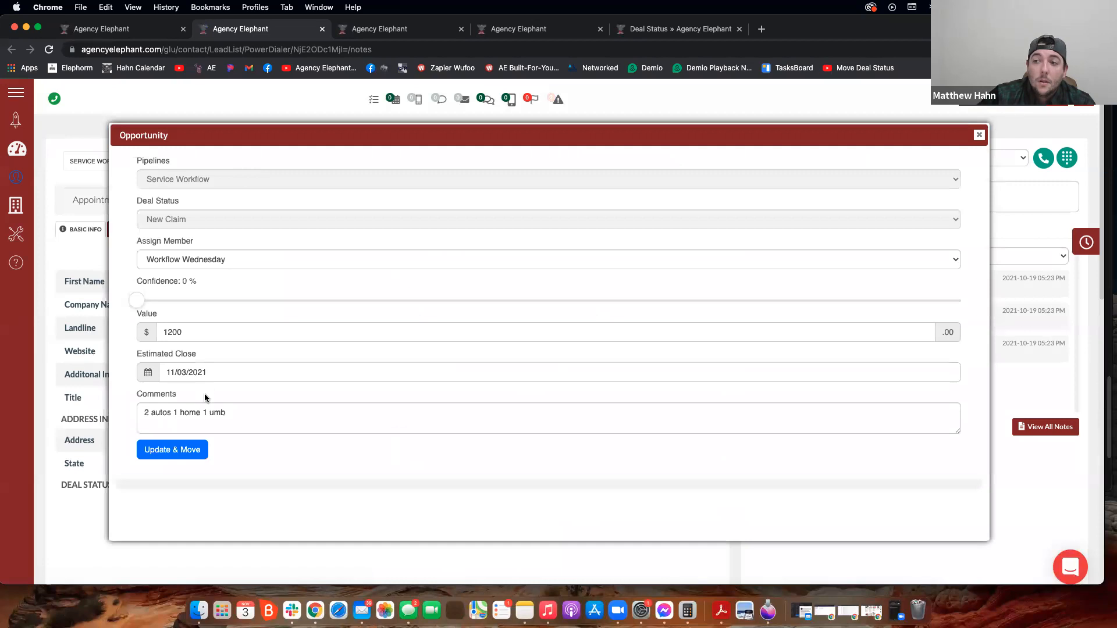
left_click(979, 134)
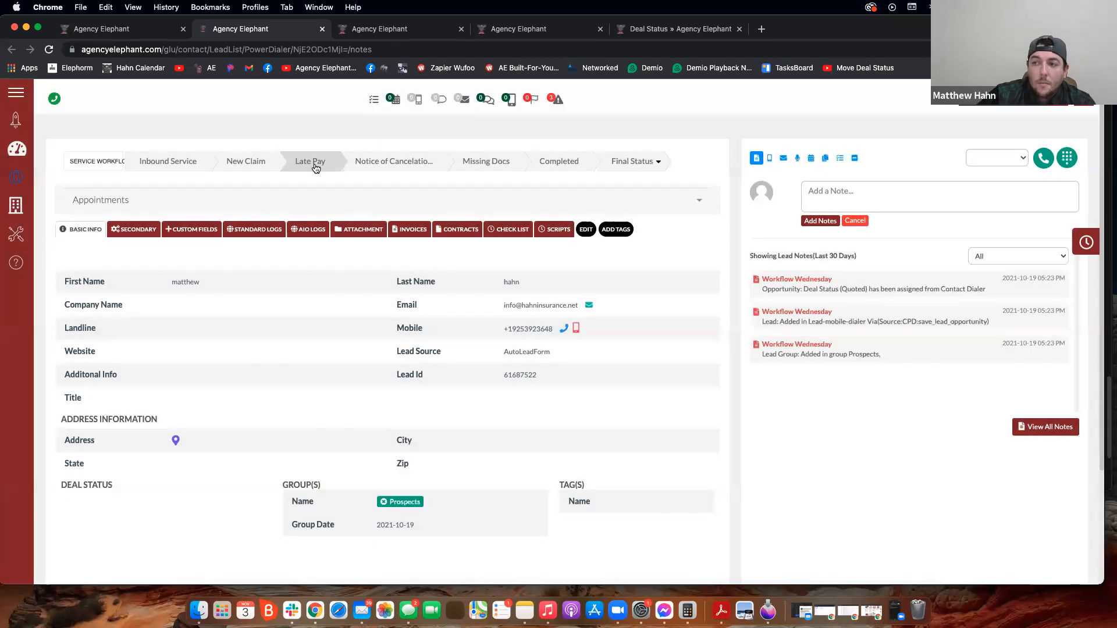
left_click(314, 168)
triple_click(199, 408)
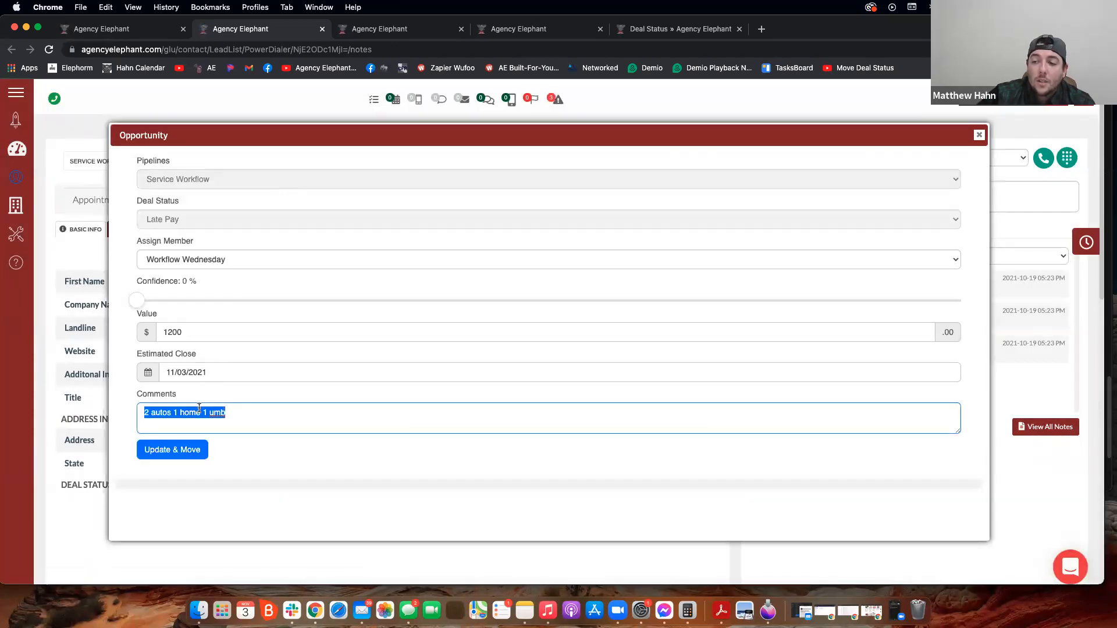
type("late pay")
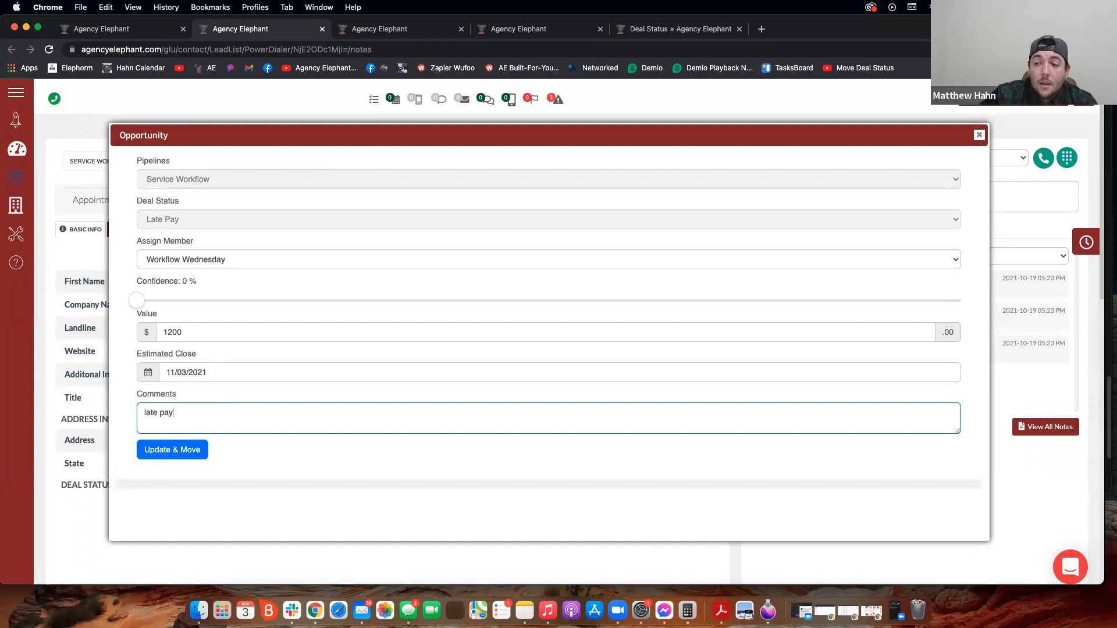
left_click(206, 453)
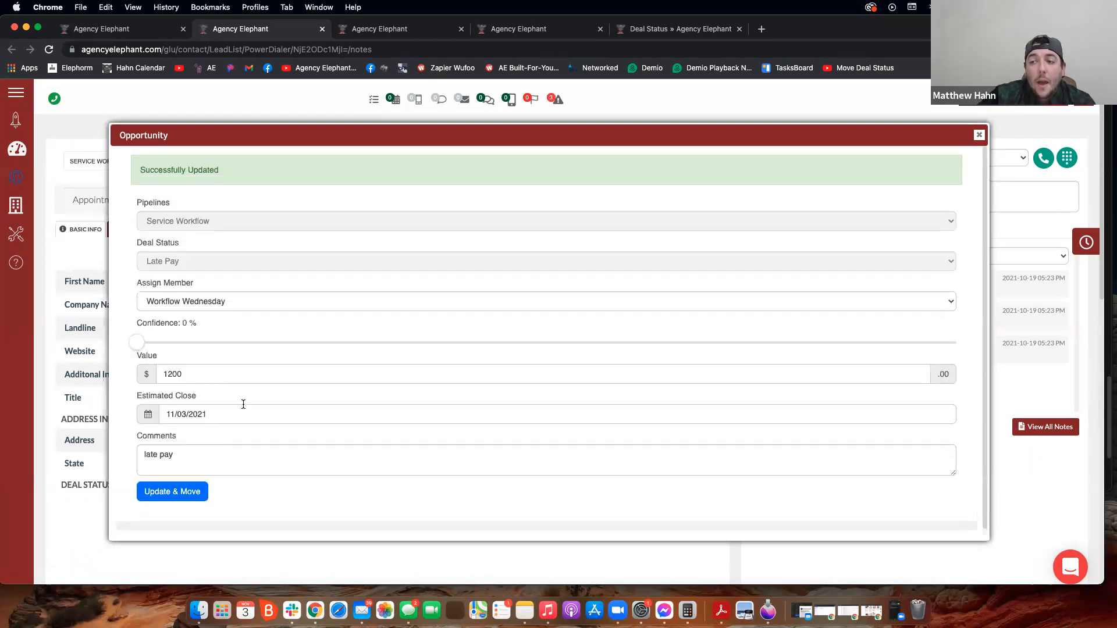
left_click(979, 136)
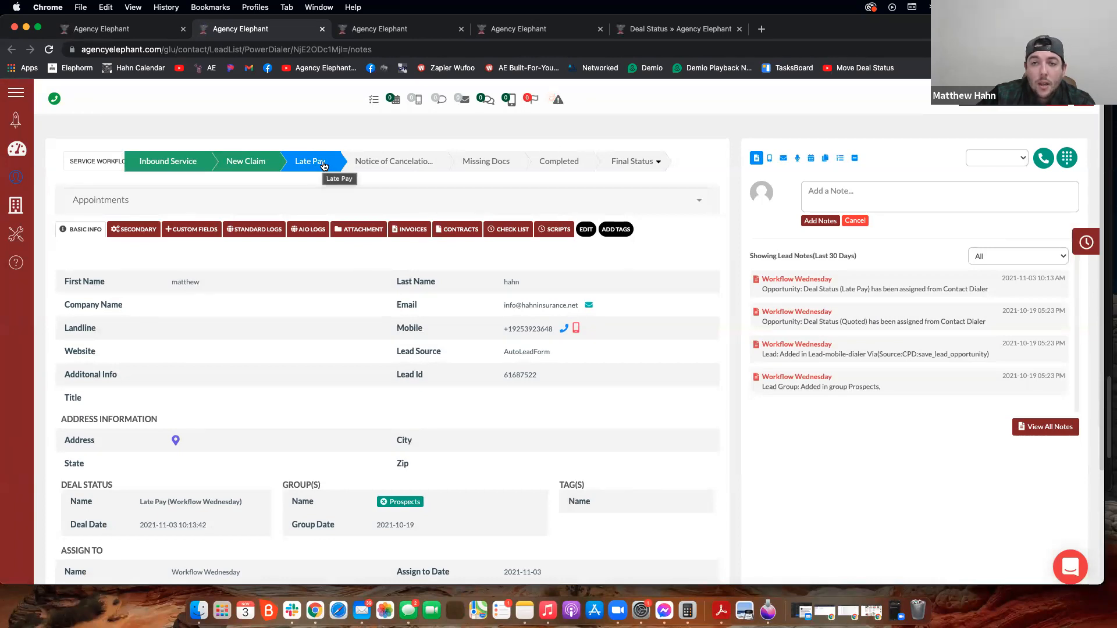
Move the $1200 lead from Late Pay to Inbound Service on the lead board in the first browser tab
left_click(164, 30)
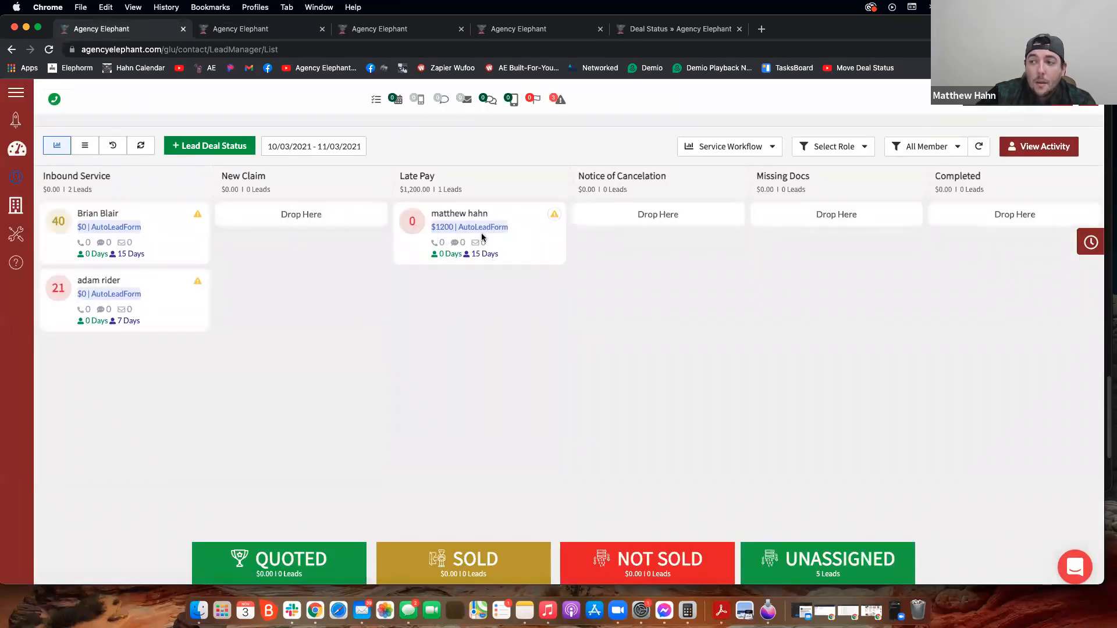
left_click_drag(481, 237, 131, 212)
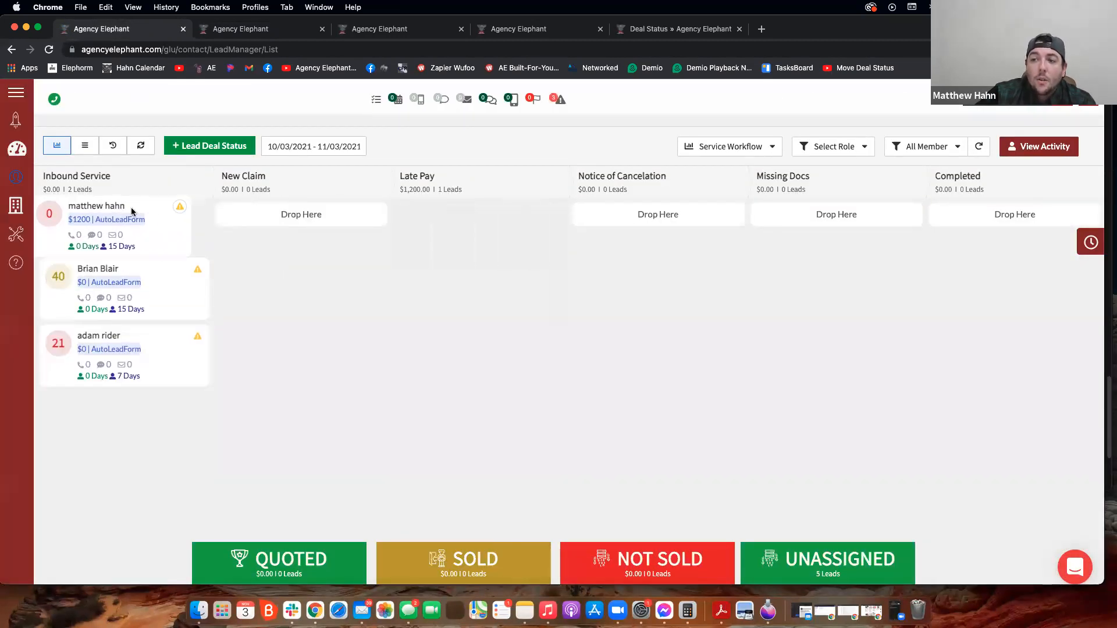
left_click(333, 449)
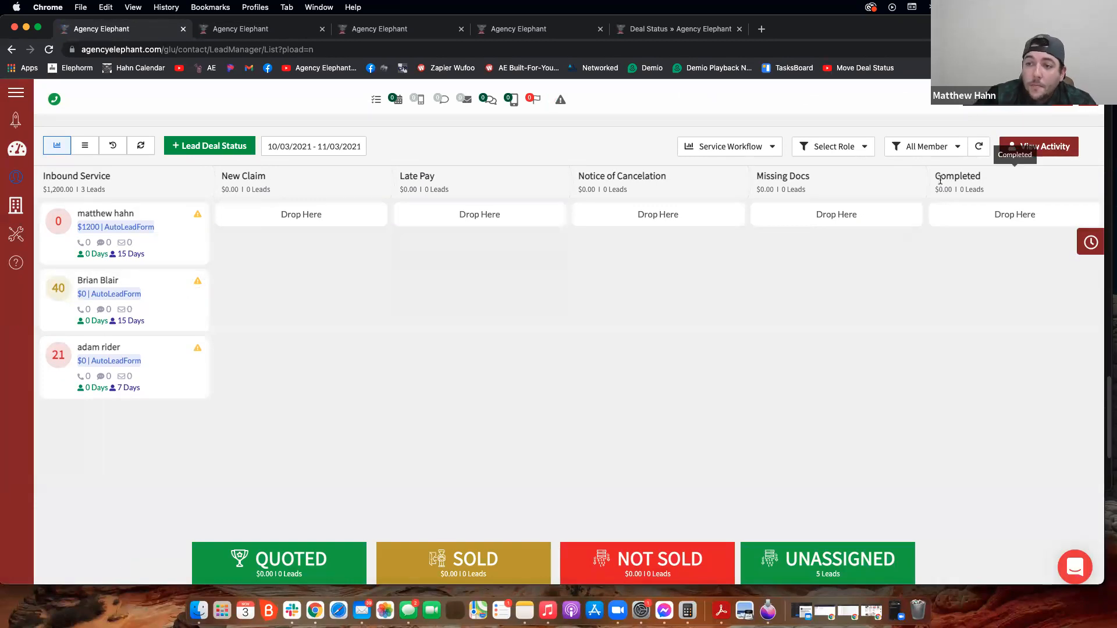
Open the SMS drips list in Tools and search the campaigns for "late"
left_click(29, 240)
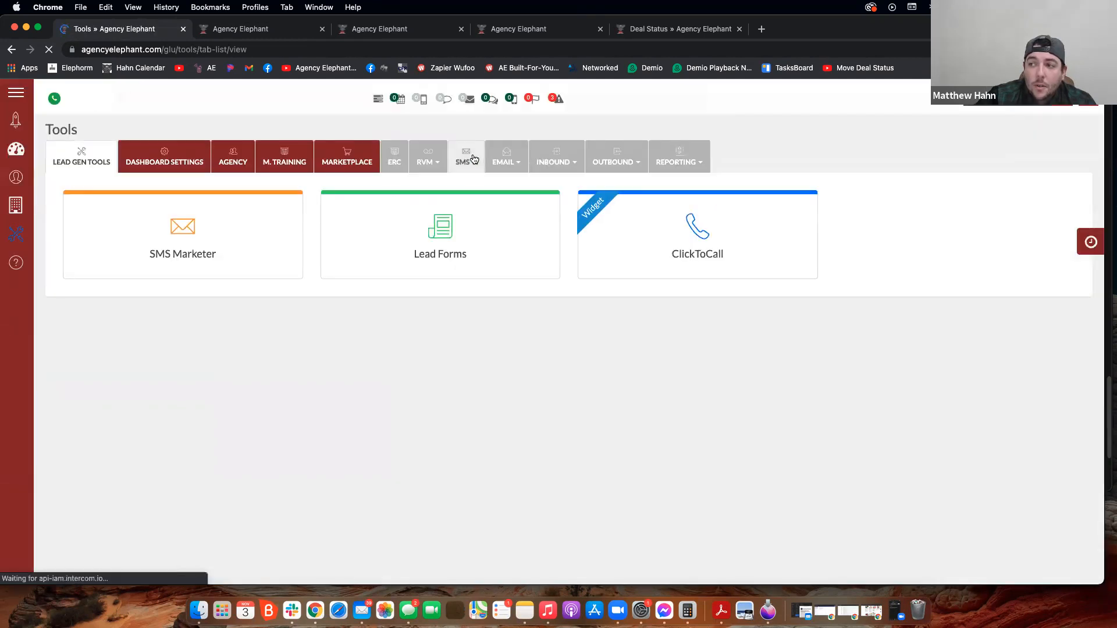
left_click(474, 159)
left_click(474, 221)
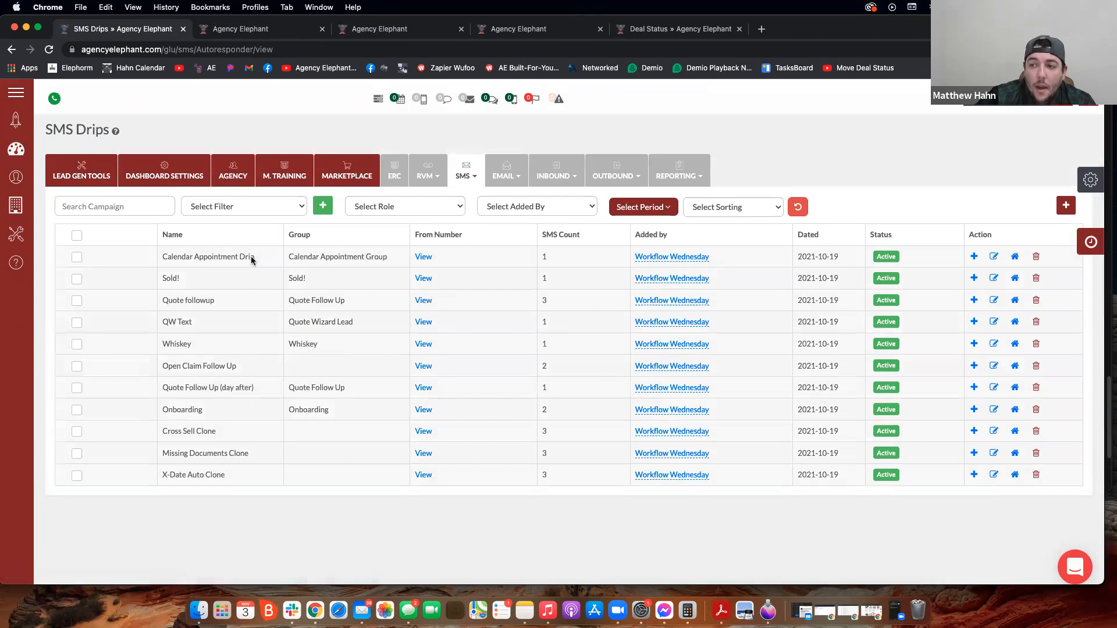
left_click(110, 206)
type("late")
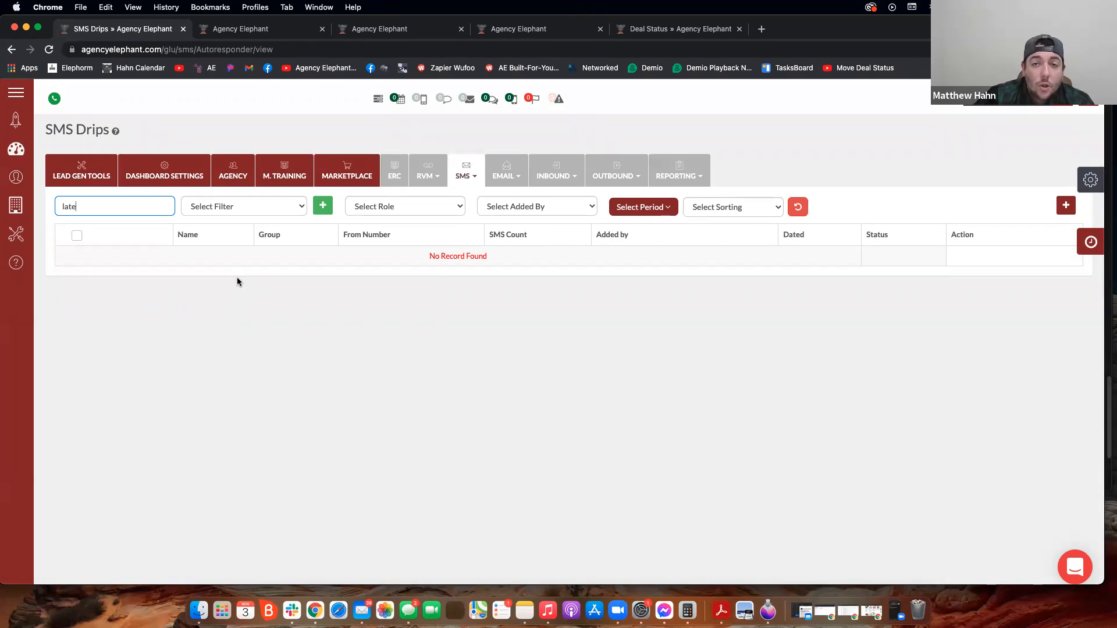
left_click(170, 131)
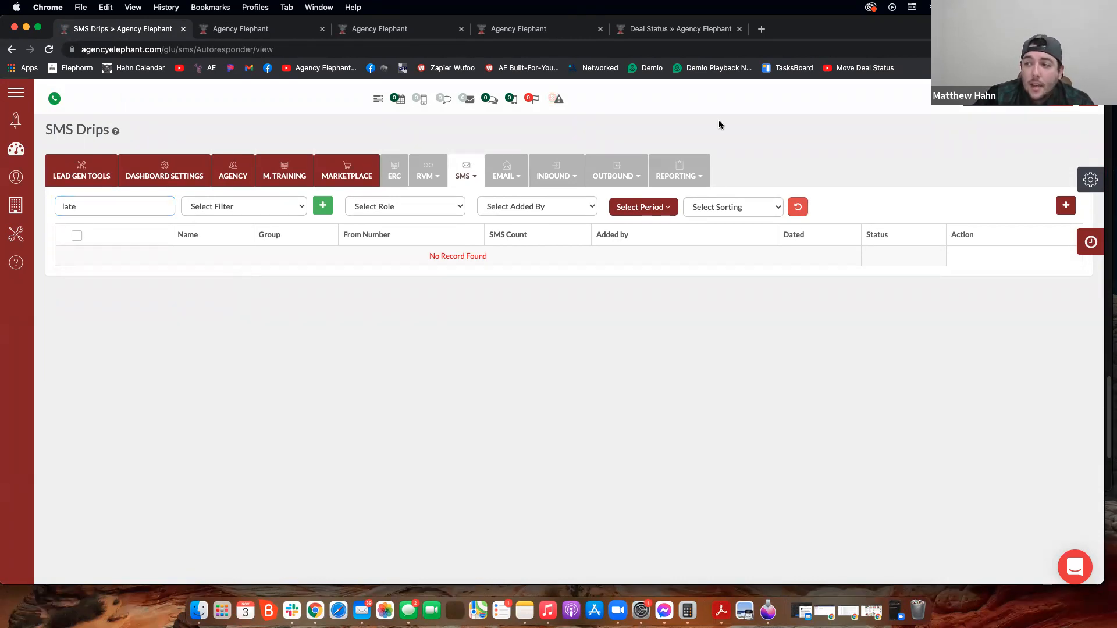
left_click(1086, 100)
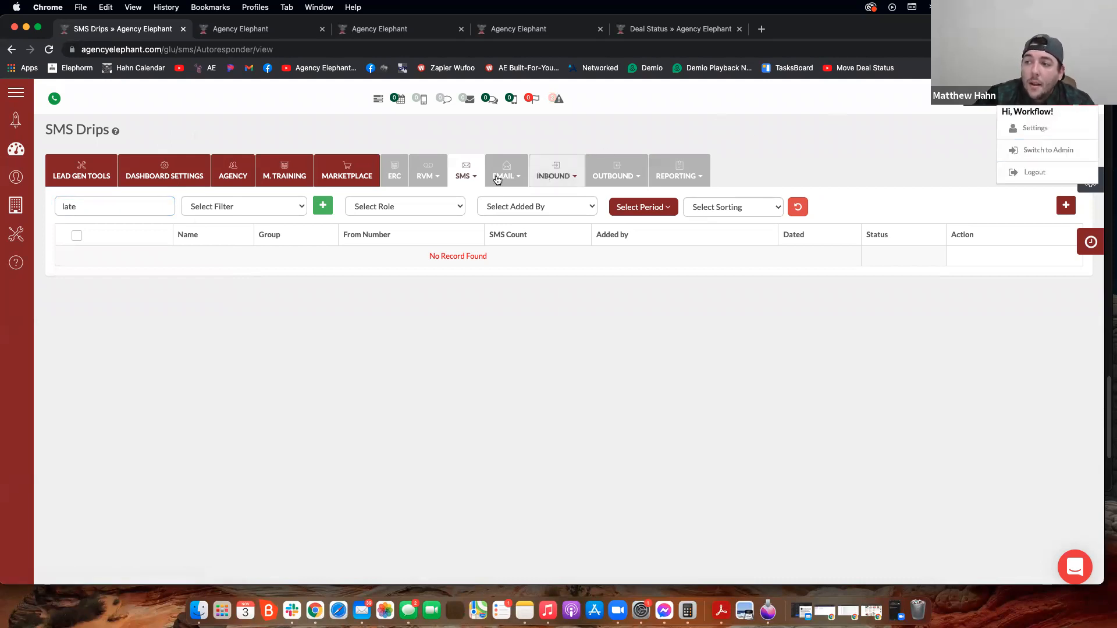
Reopen the full SMS drips list and start a new campaign named "Late Pay"
left_click(474, 177)
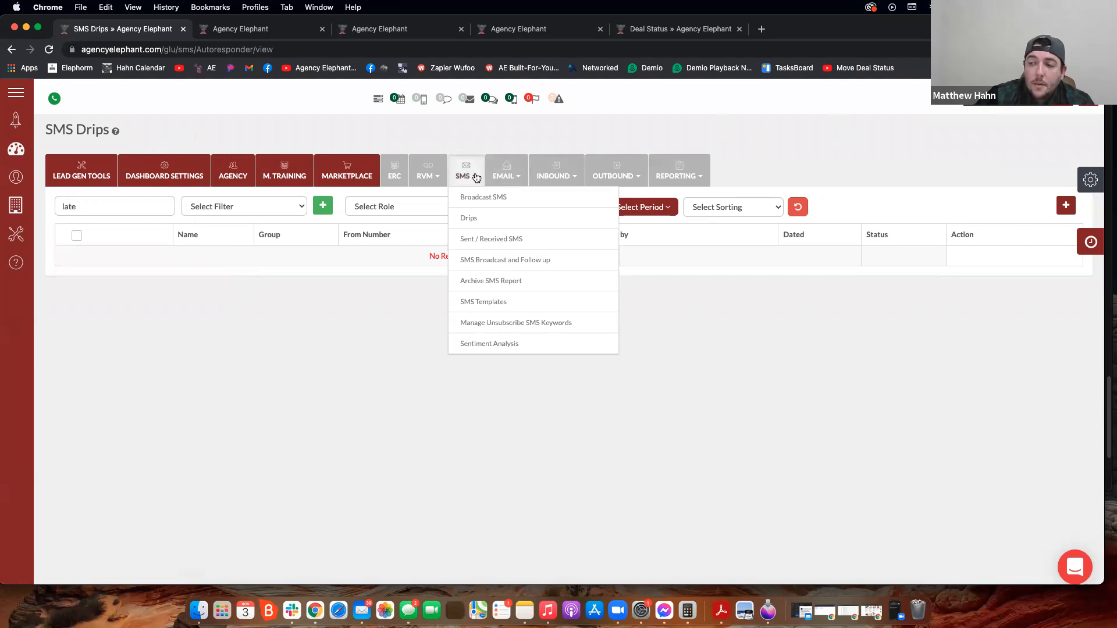
left_click(473, 223)
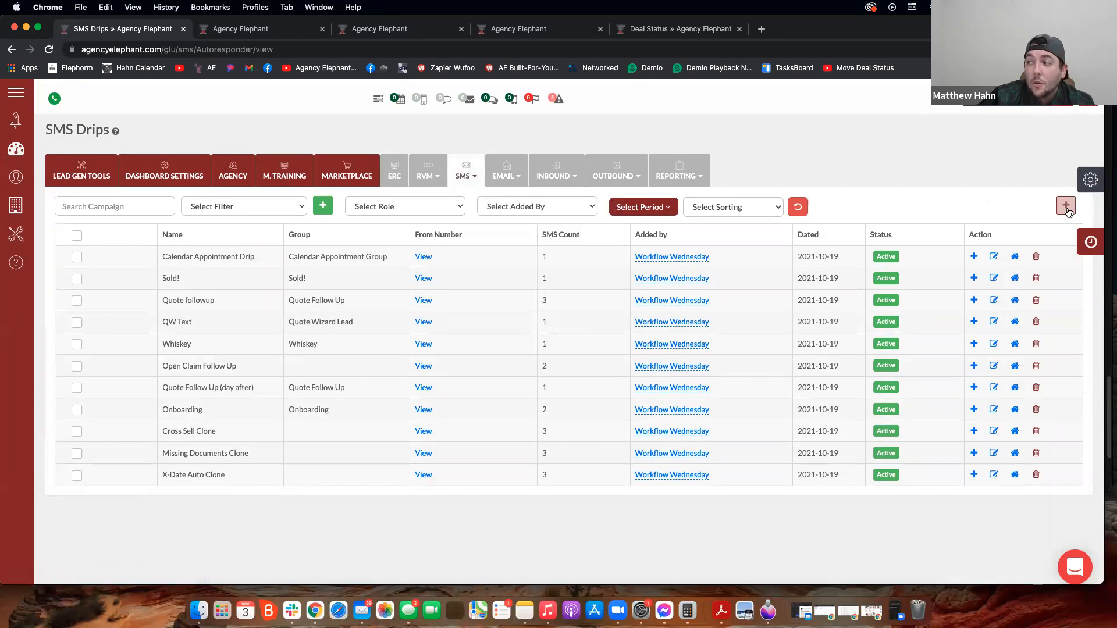
mouse_move(459, 172)
left_click(467, 224)
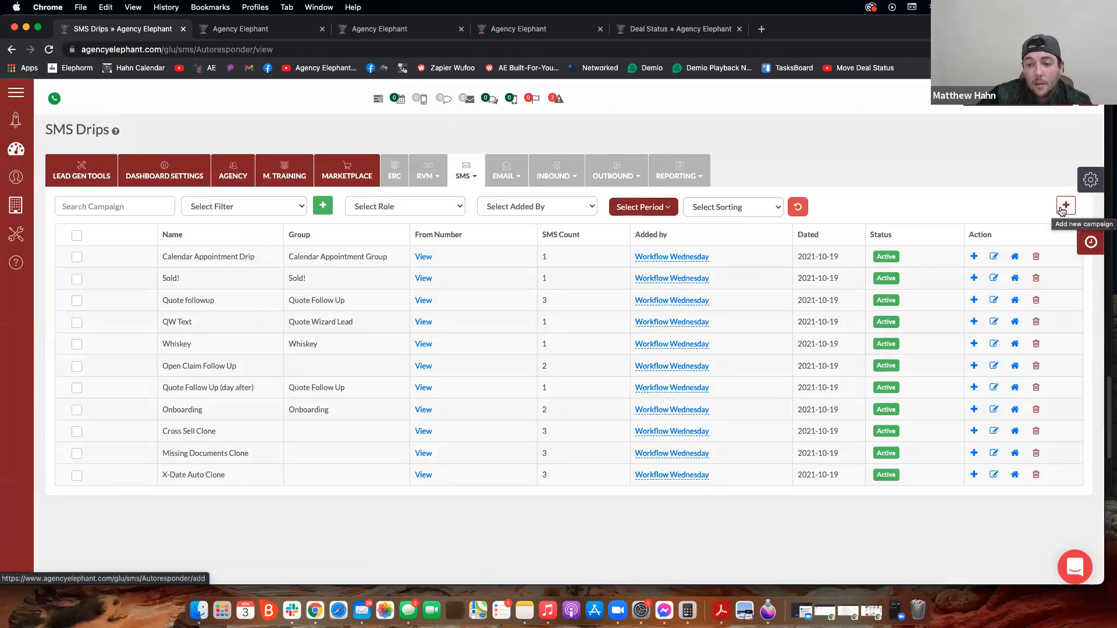
left_click(1065, 207)
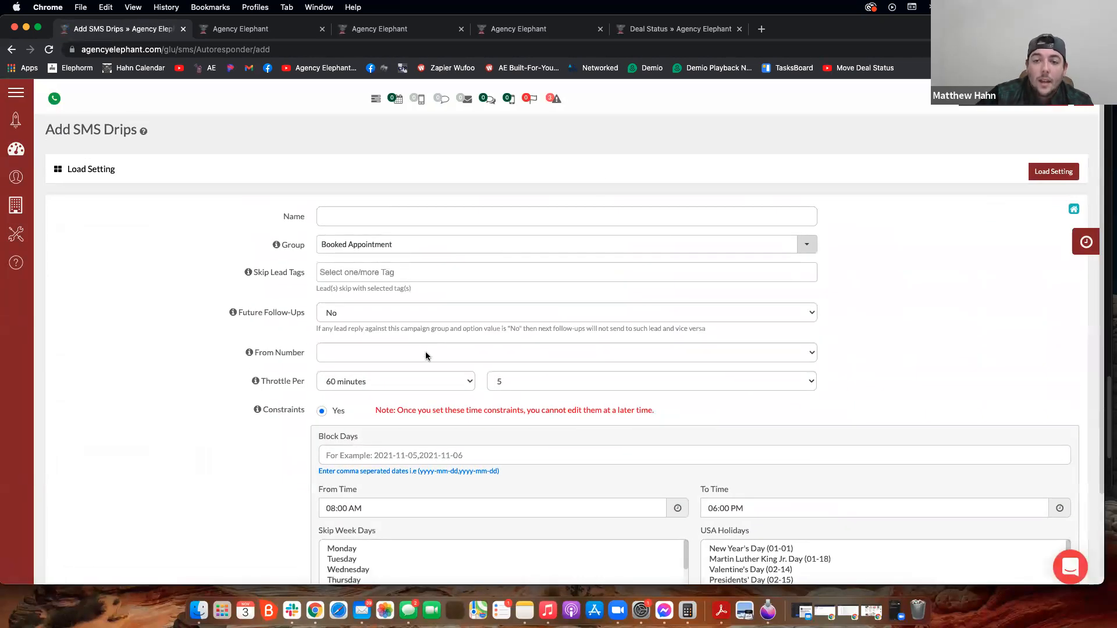
left_click(347, 209)
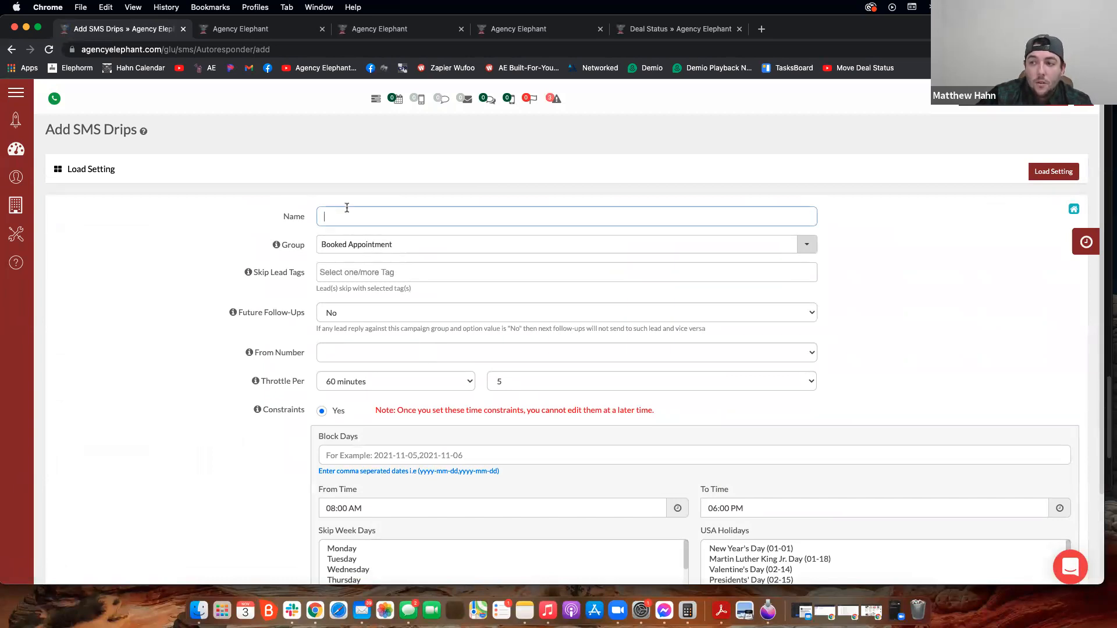
type("Late Pay")
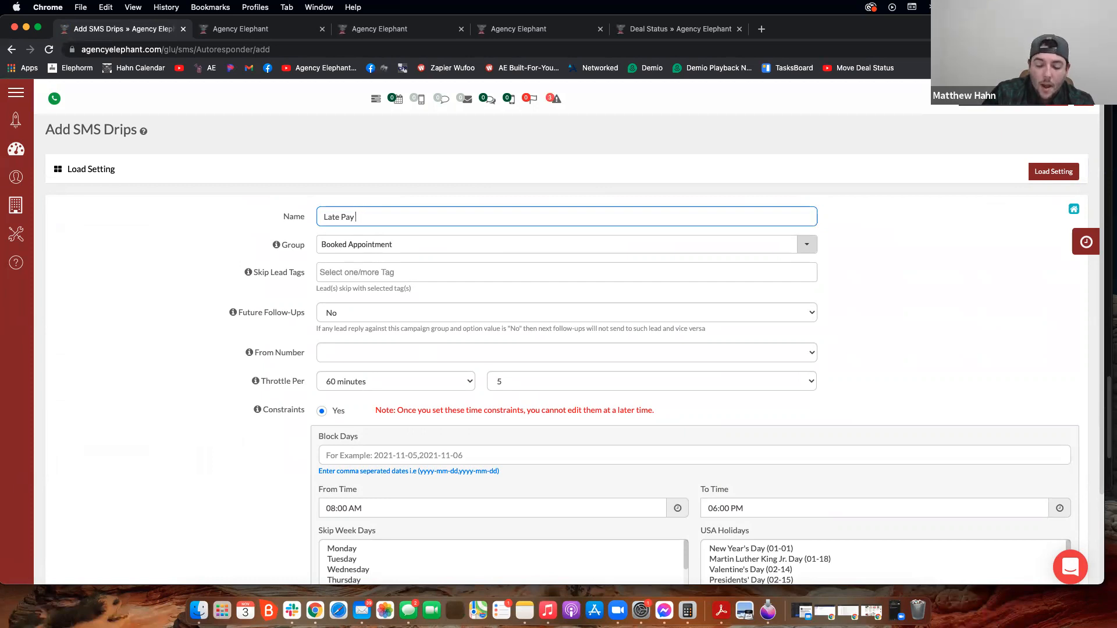
key("BackSpace")
key("BackSpace")
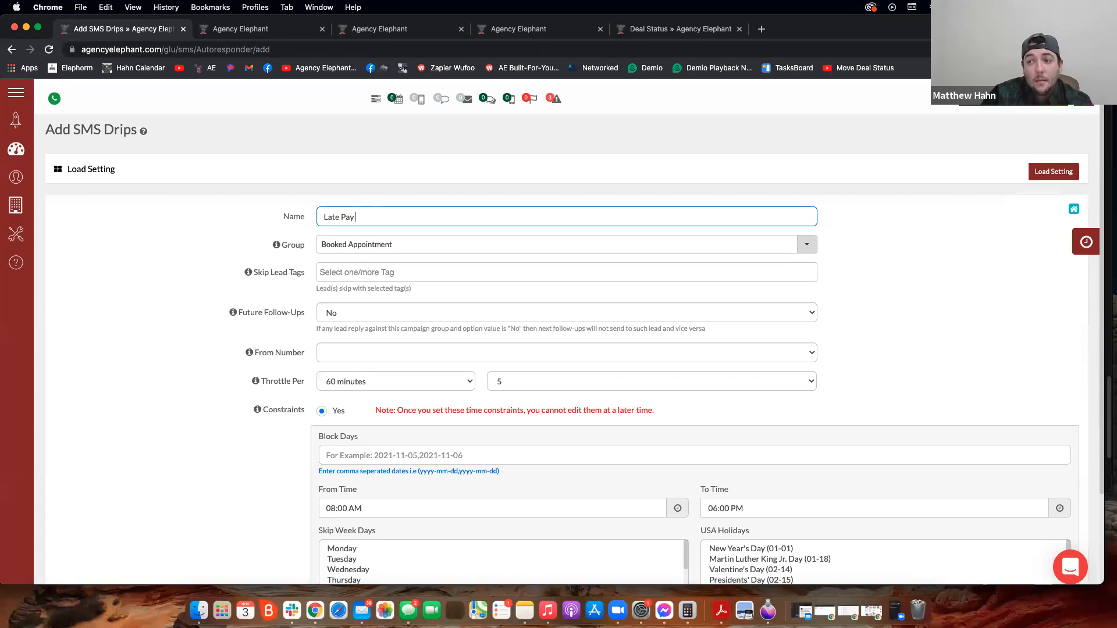
key("Tab")
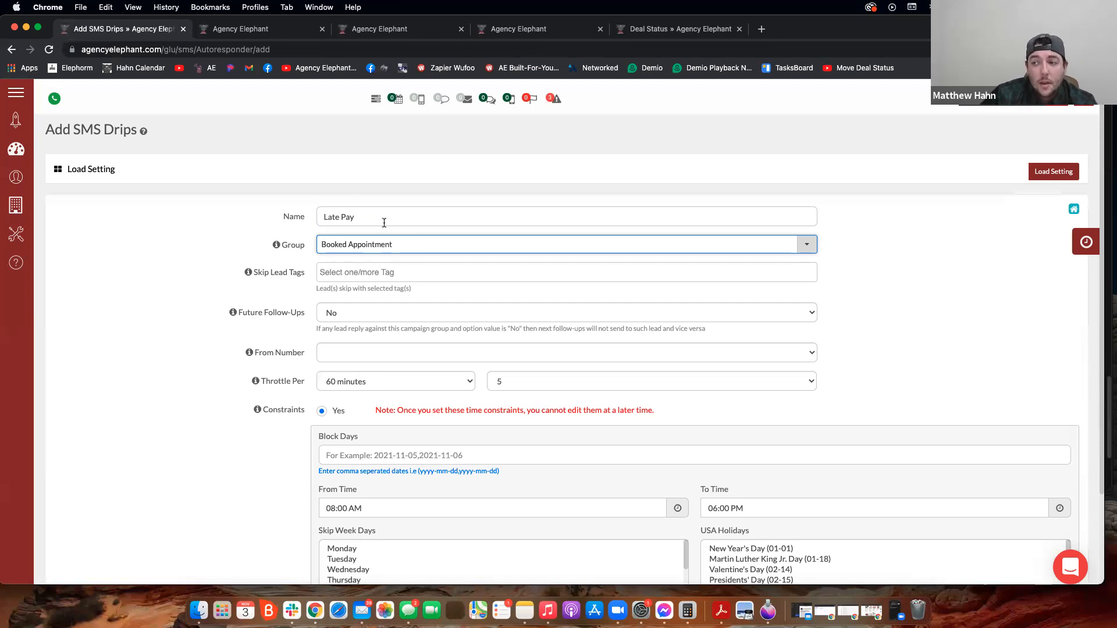
Create a new group named "Late Pay" from the campaign's group selection and acknowledge the message
left_click(368, 244)
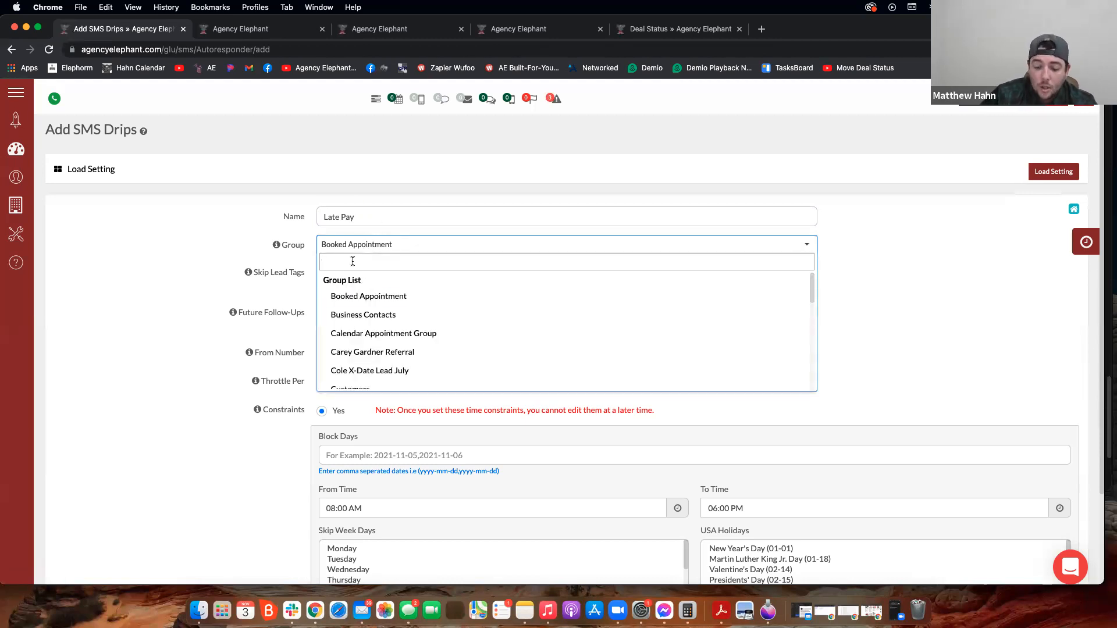
type("late")
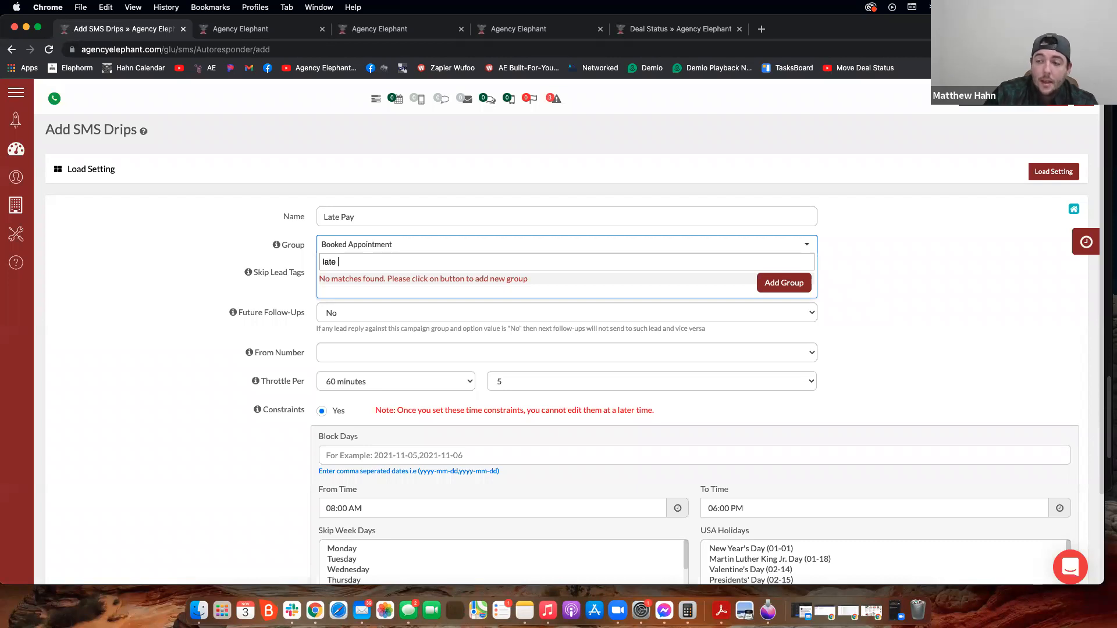
key("BackSpace")
key("BackSpace")
type("Late")
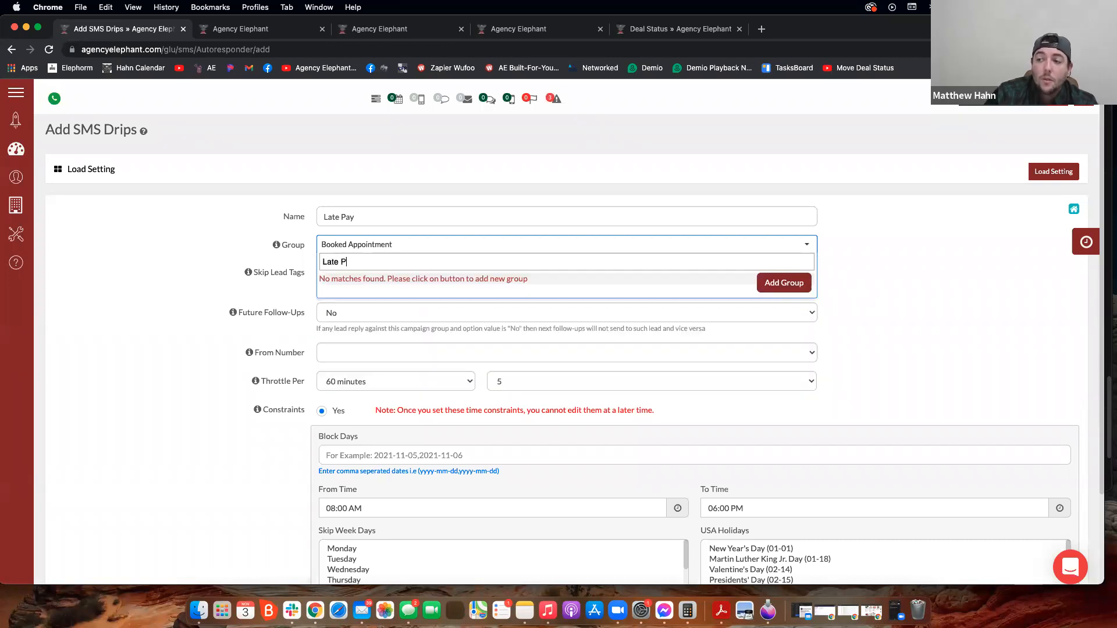
left_click(792, 289)
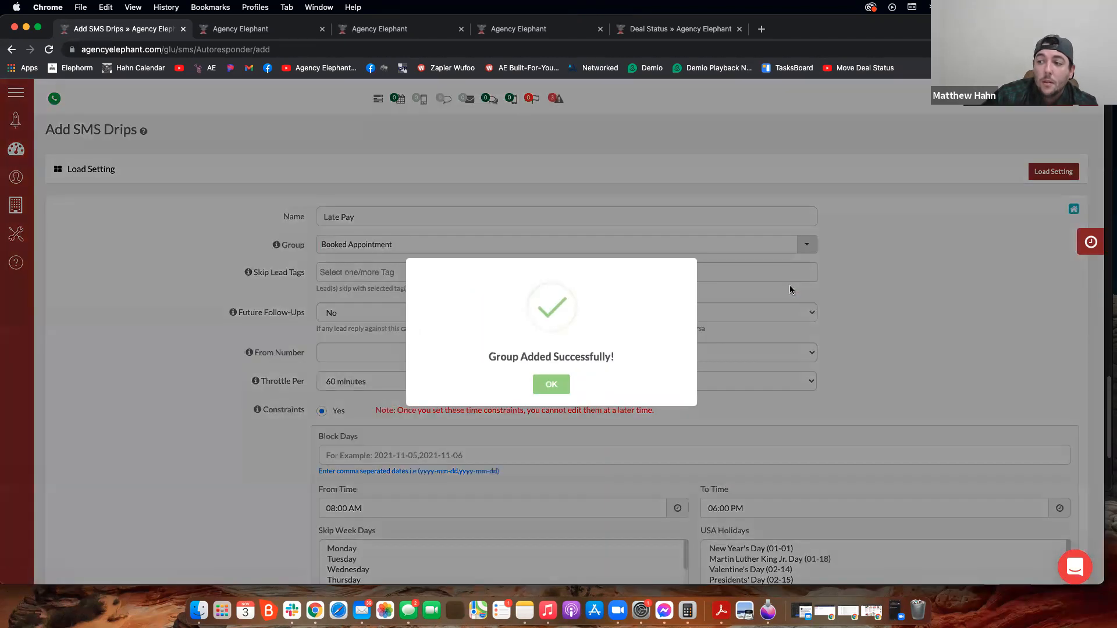
left_click(538, 385)
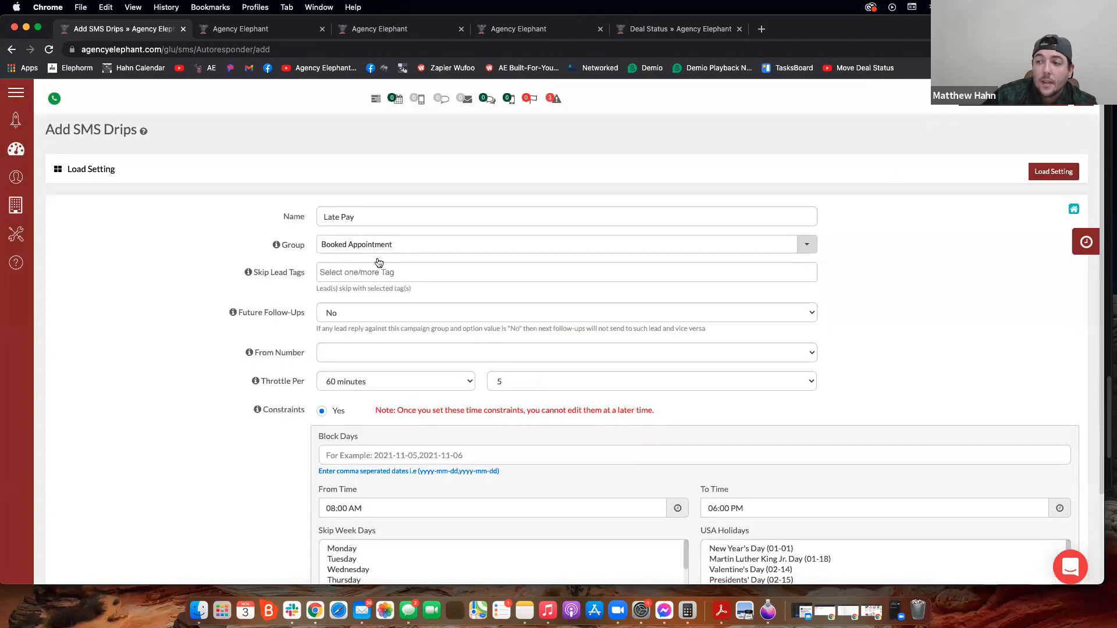
Set the SMS drip campaign's group to Late Pay and check the available From Number choices
left_click(365, 245)
type("Late p")
key("Return")
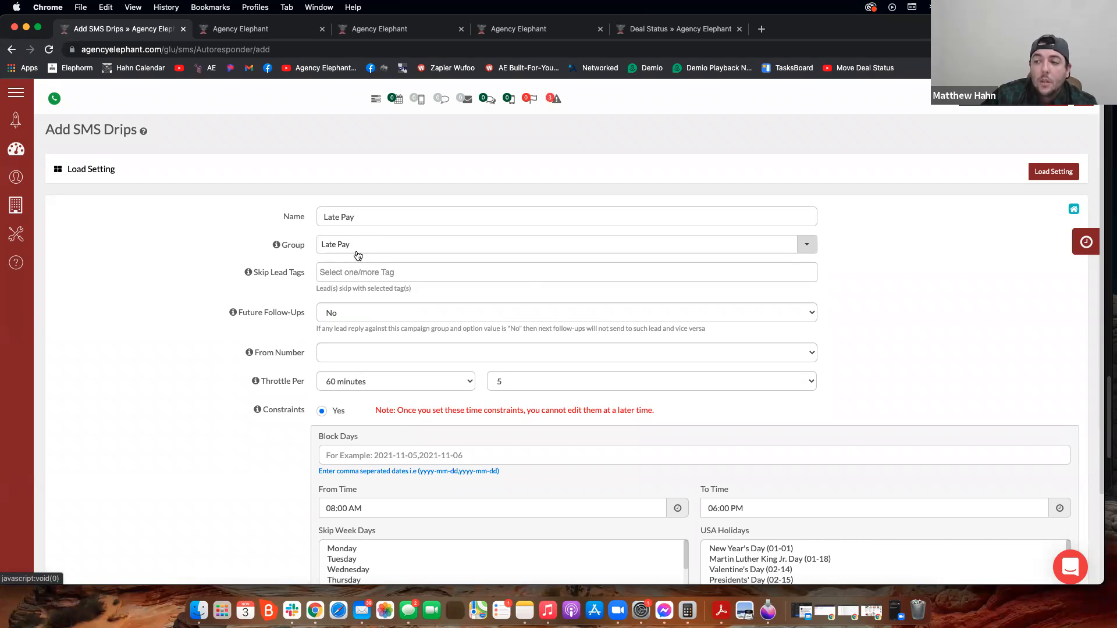
left_click(365, 349)
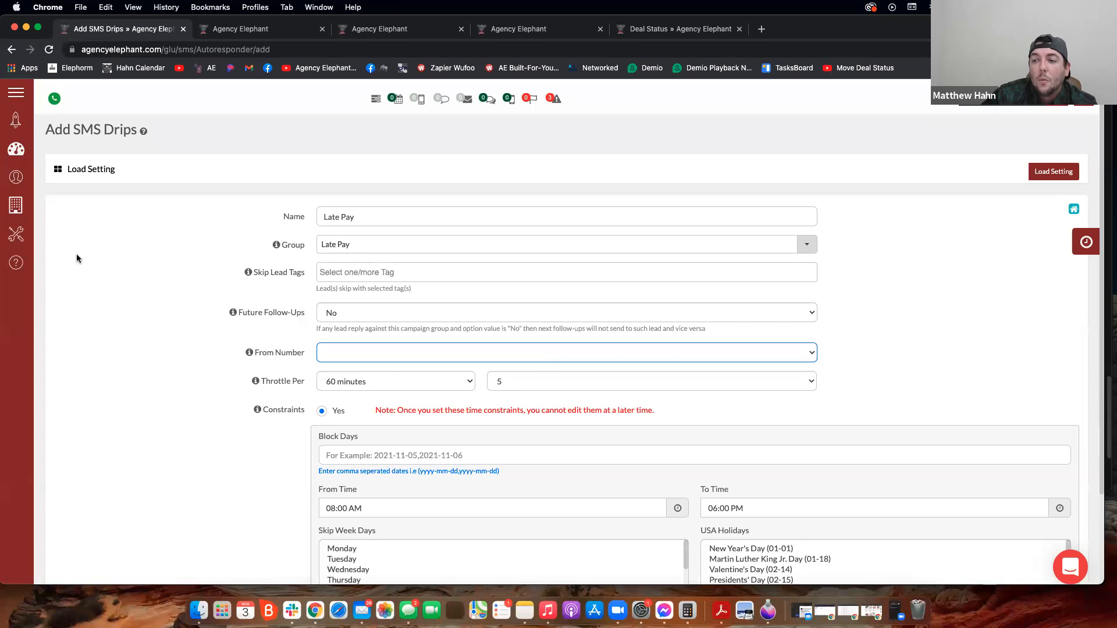
Open the phone number purchase page in the account settings
left_click(1083, 100)
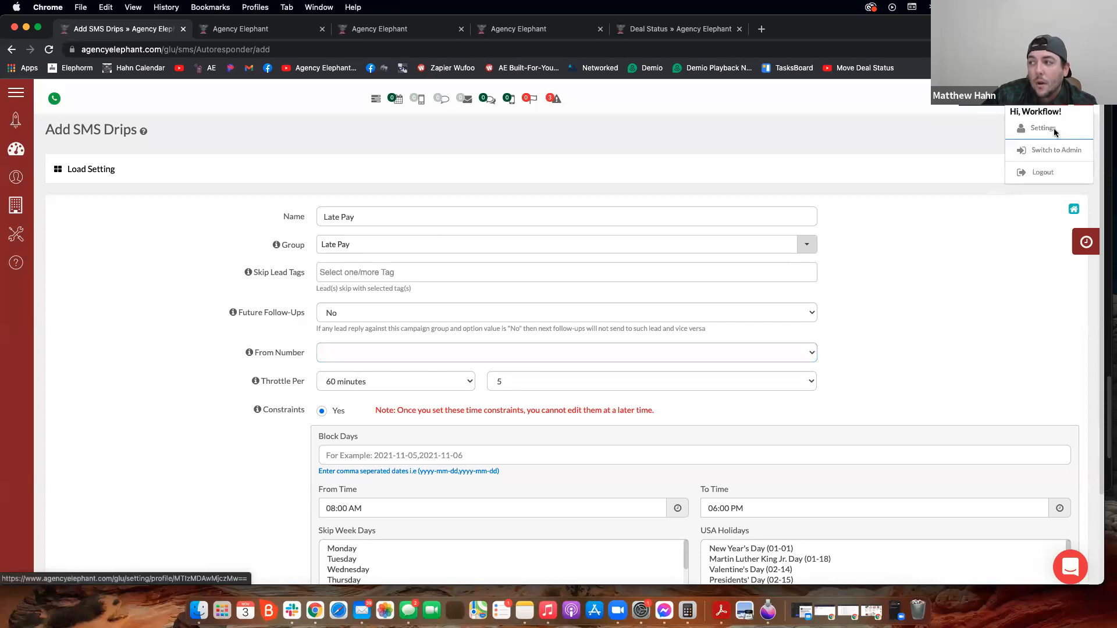
left_click(1054, 128)
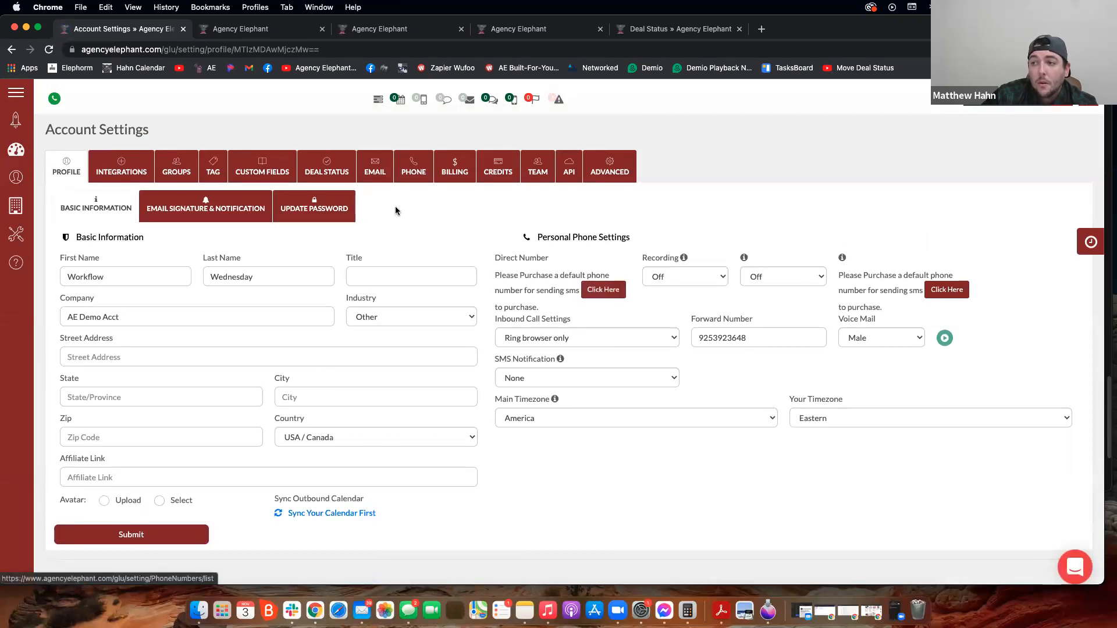
left_click(419, 173)
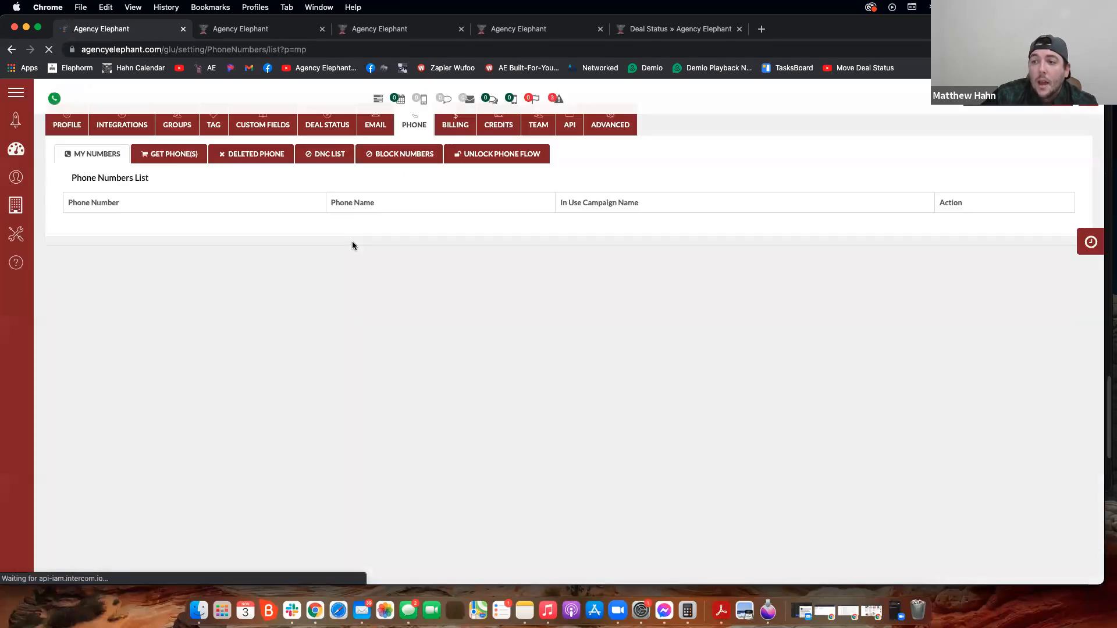
left_click(169, 203)
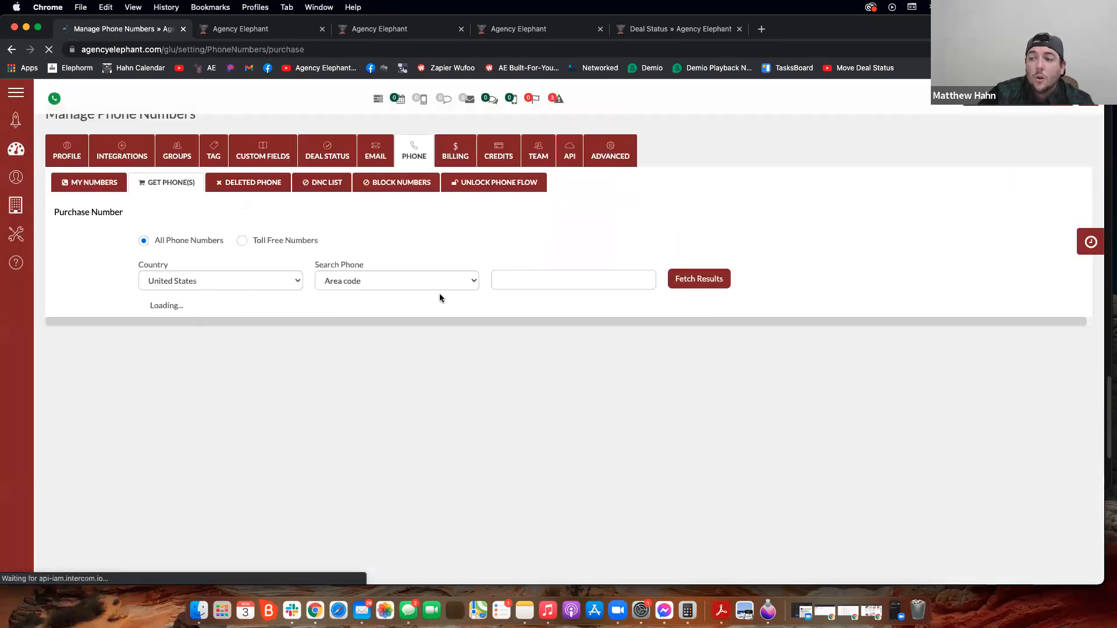
Fetch the available United States phone numbers for area code 925
left_click(522, 289)
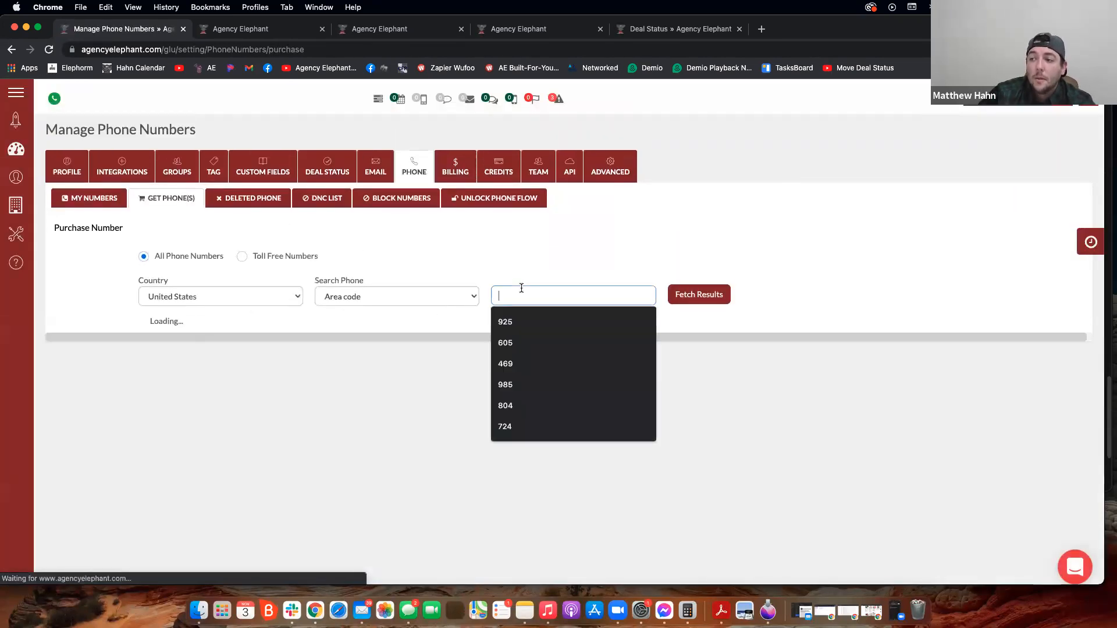
type("*2")
key("BackSpace")
key("BackSpace")
type("9")
left_click(698, 293)
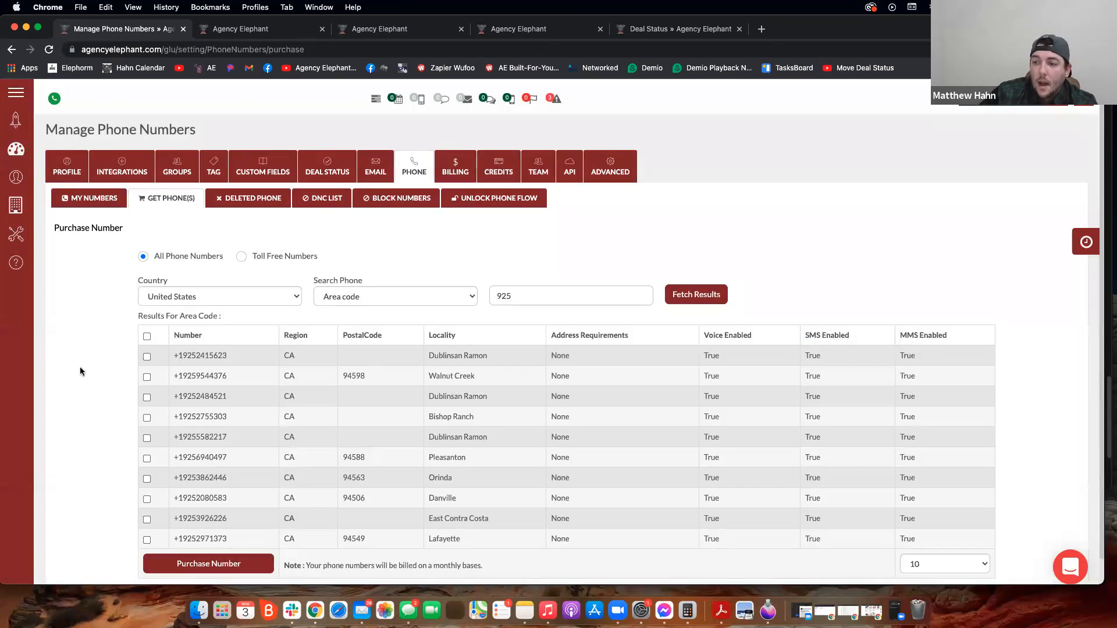
Purchase the second listed number, located in Walnut Creek, with the phone name "Agency Main Phone"
left_click(147, 376)
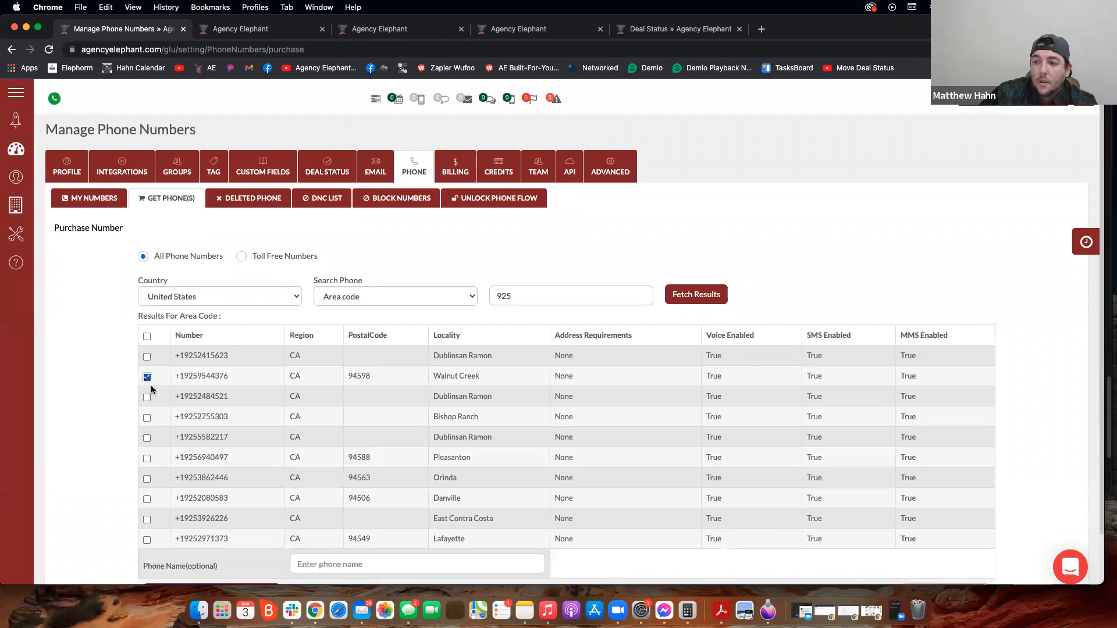
left_click(337, 559)
type("Matt")
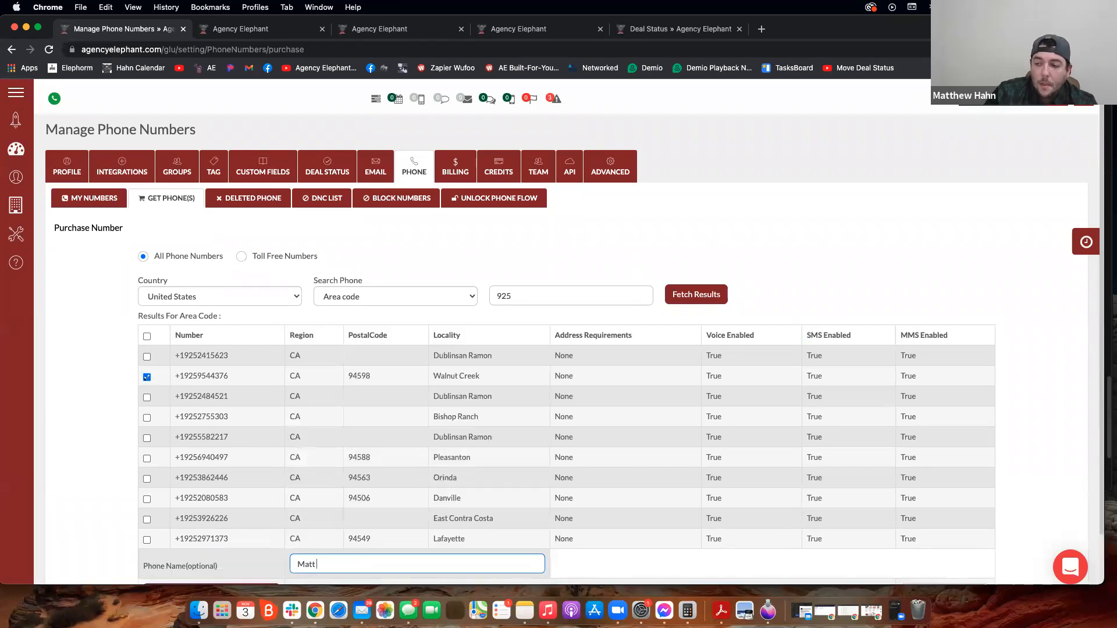
type(" Phone")
double_click(306, 563)
type("Agency Main")
scroll(338, 555, "down", 2)
left_click(249, 541)
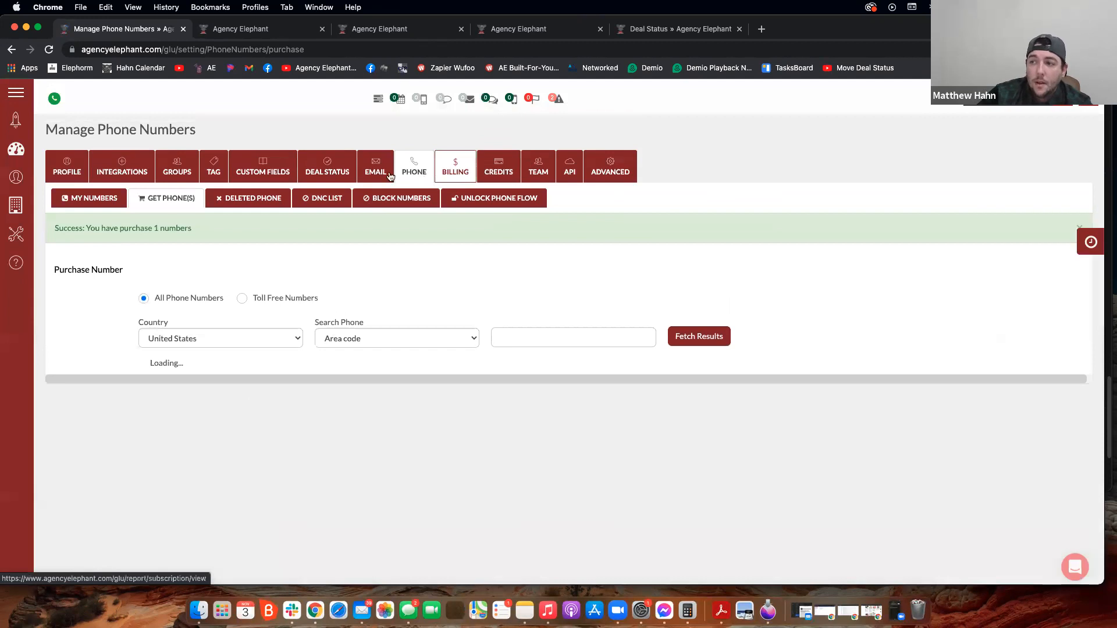
In the profile's basic information, choose the Agency Main Phone number as the direct number and set the title to Agent
left_click(67, 168)
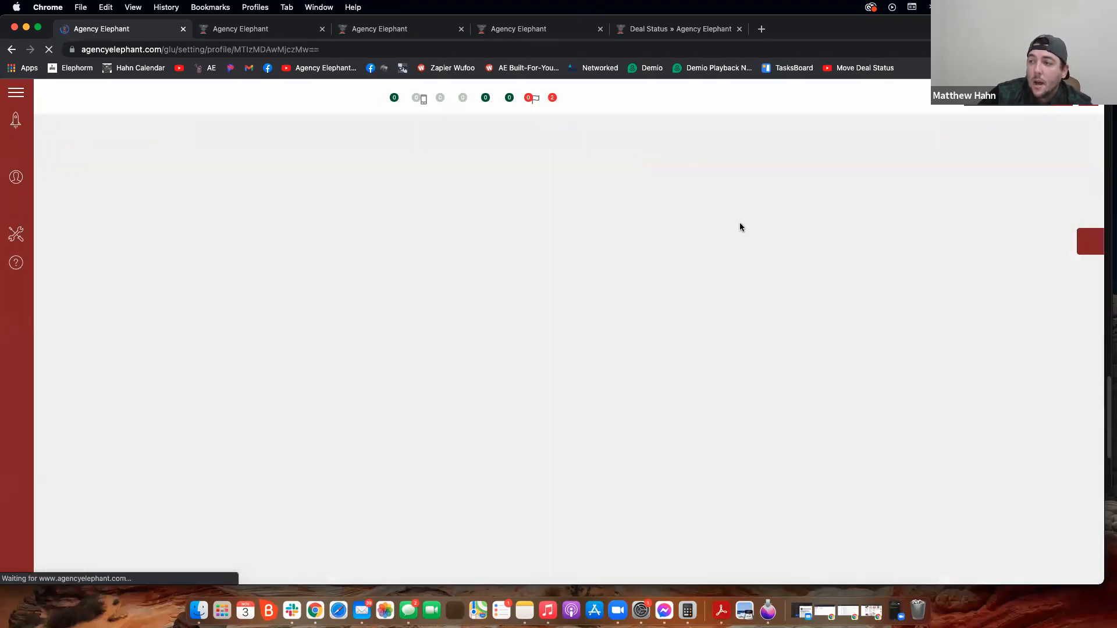
left_click(559, 277)
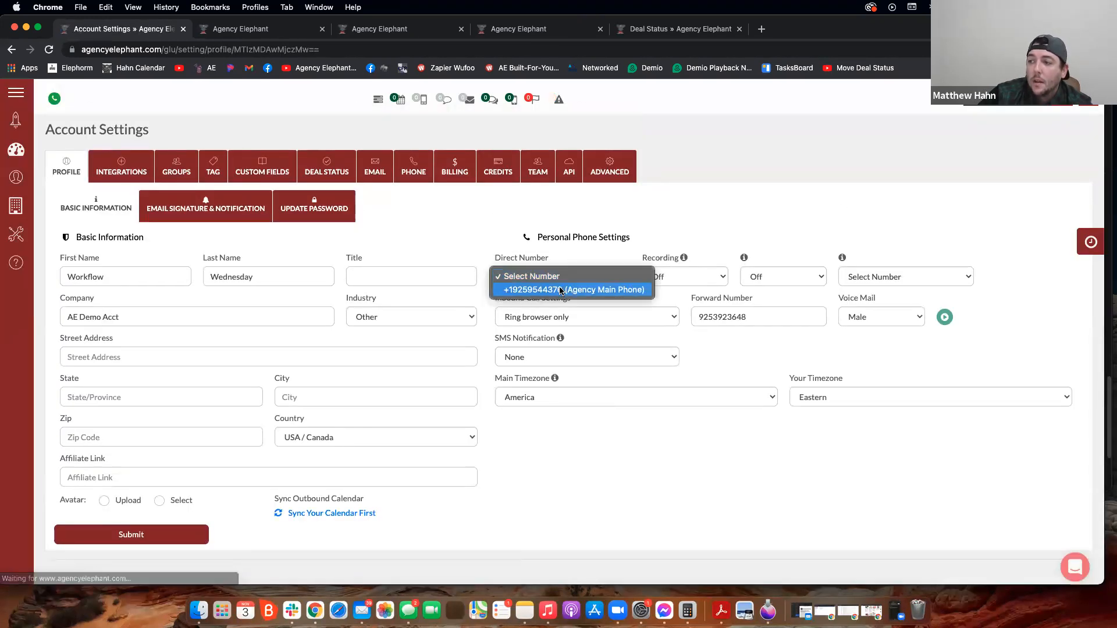
left_click(560, 290)
left_click(381, 276)
type("Agent")
key("Tab")
key("Tab")
key("Tab")
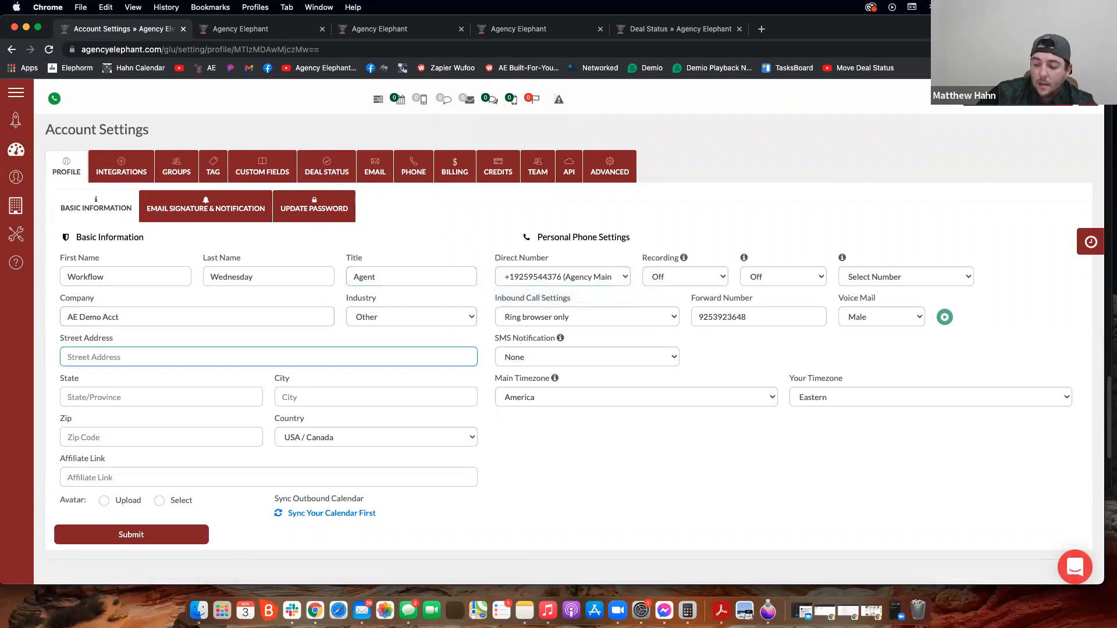
Fill in the profile's street address, state, city and ZIP code, and save the account settings
type("123 a st")
key("Tab")
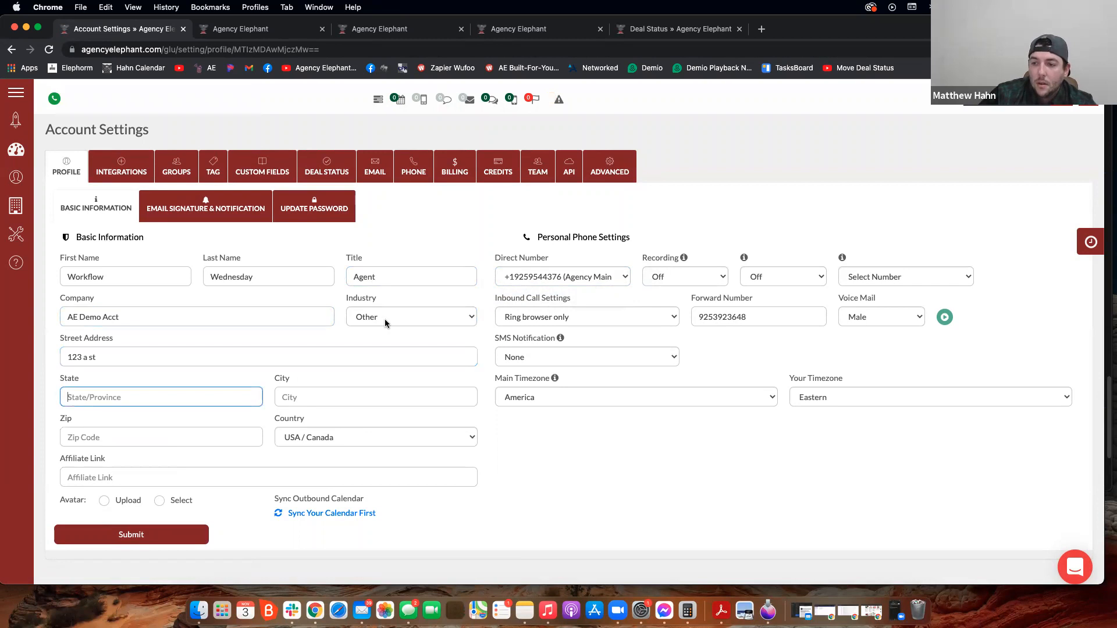
type("ca")
key("Tab")
type("linco")
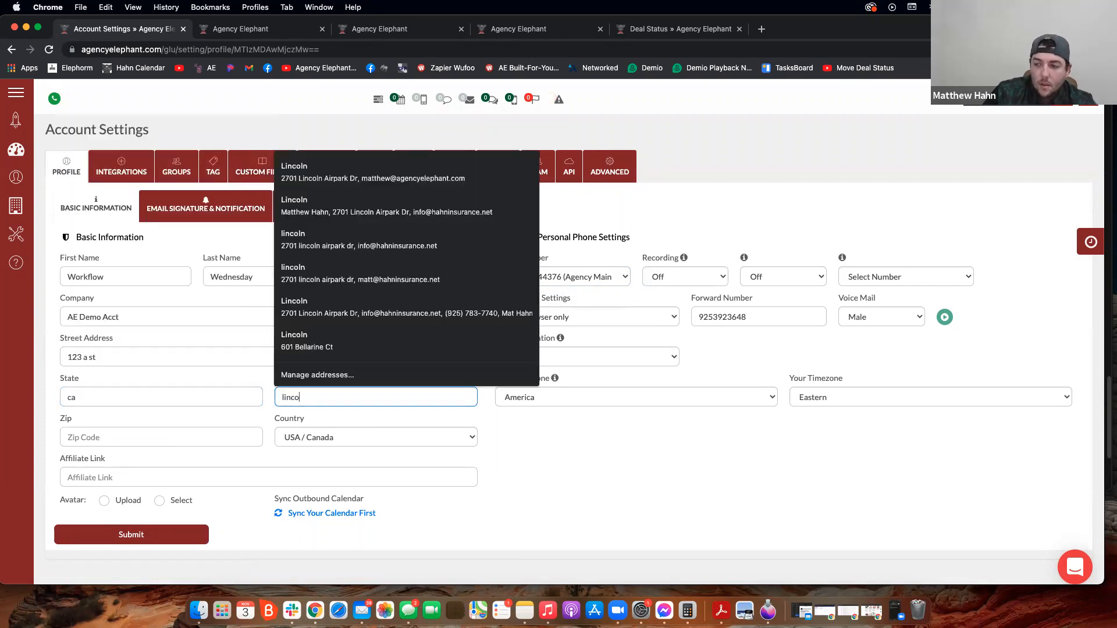
type("ln")
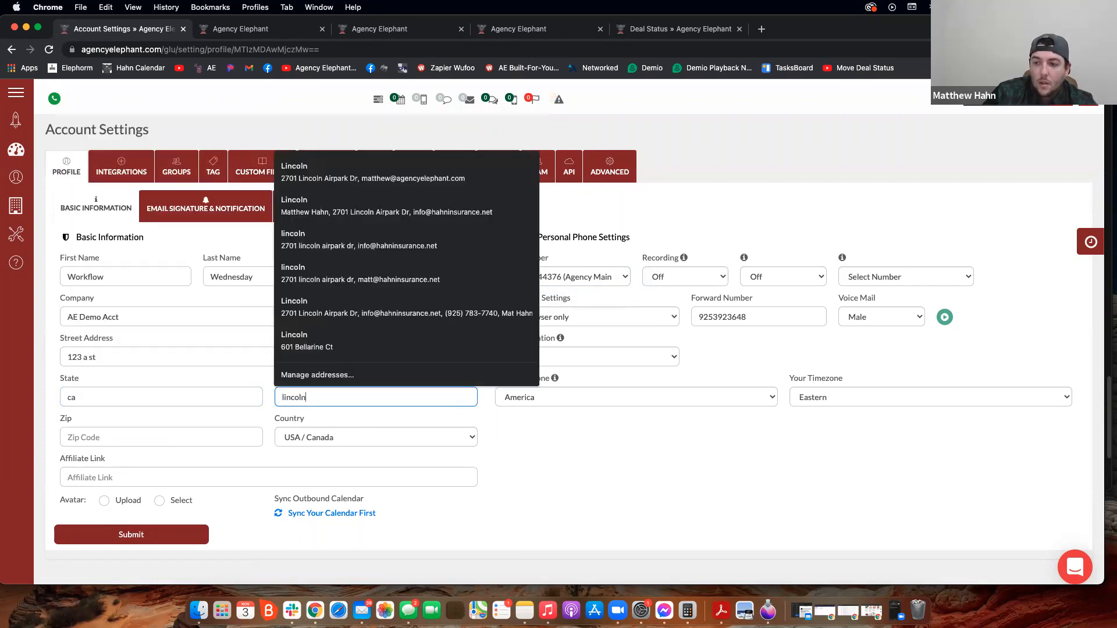
key("Tab")
type("95648")
key("Tab")
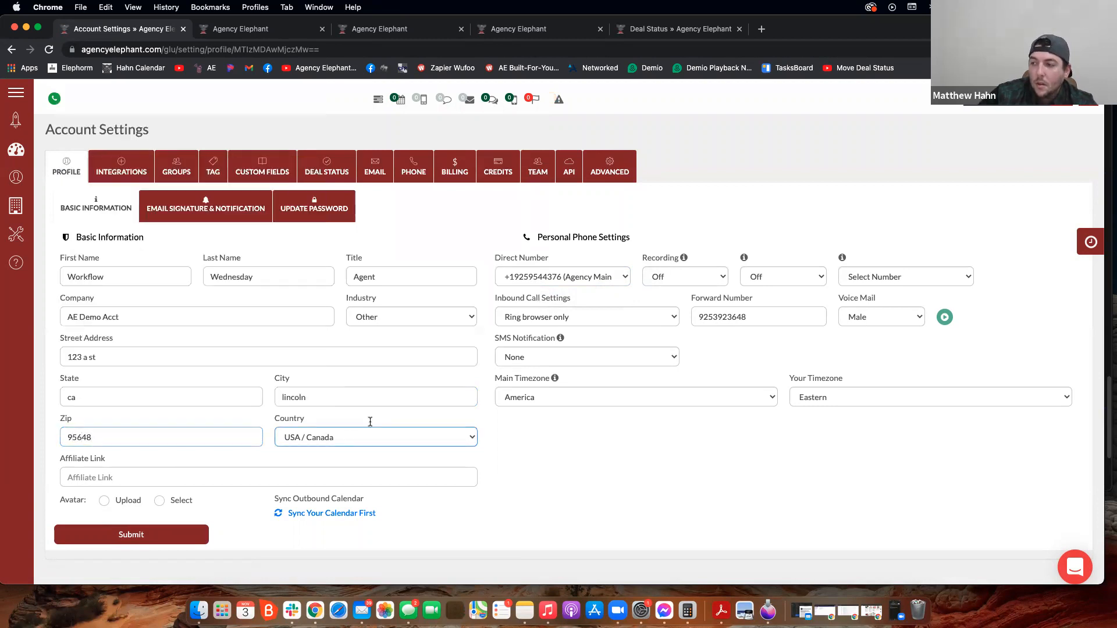
left_click(128, 533)
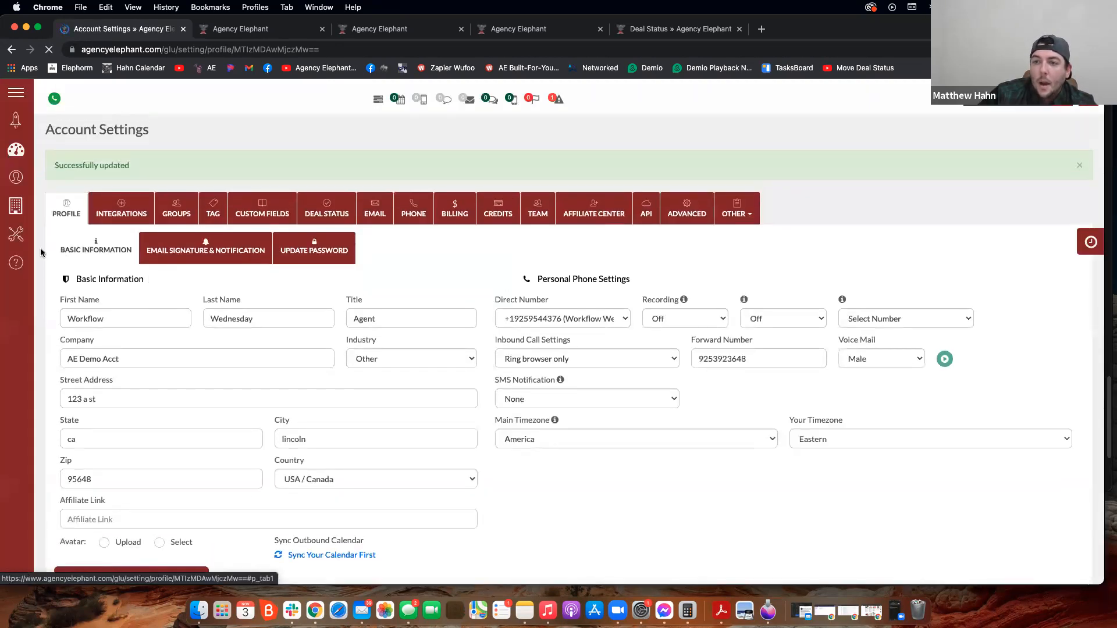
Open the SMS drips list in Tools and start adding a new campaign
left_click(76, 229)
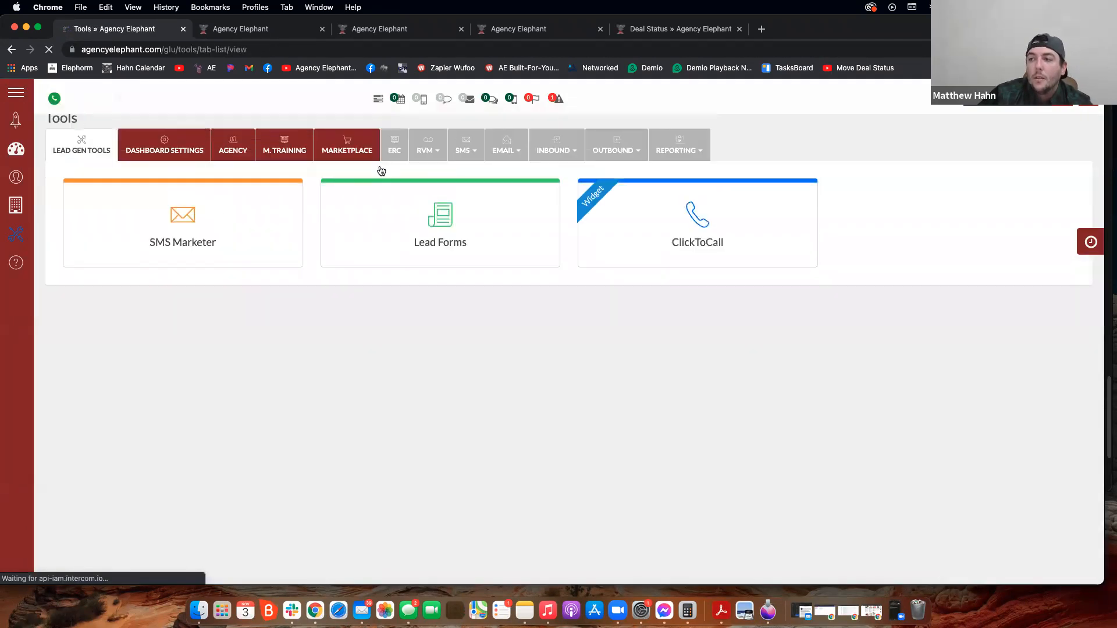
left_click(462, 160)
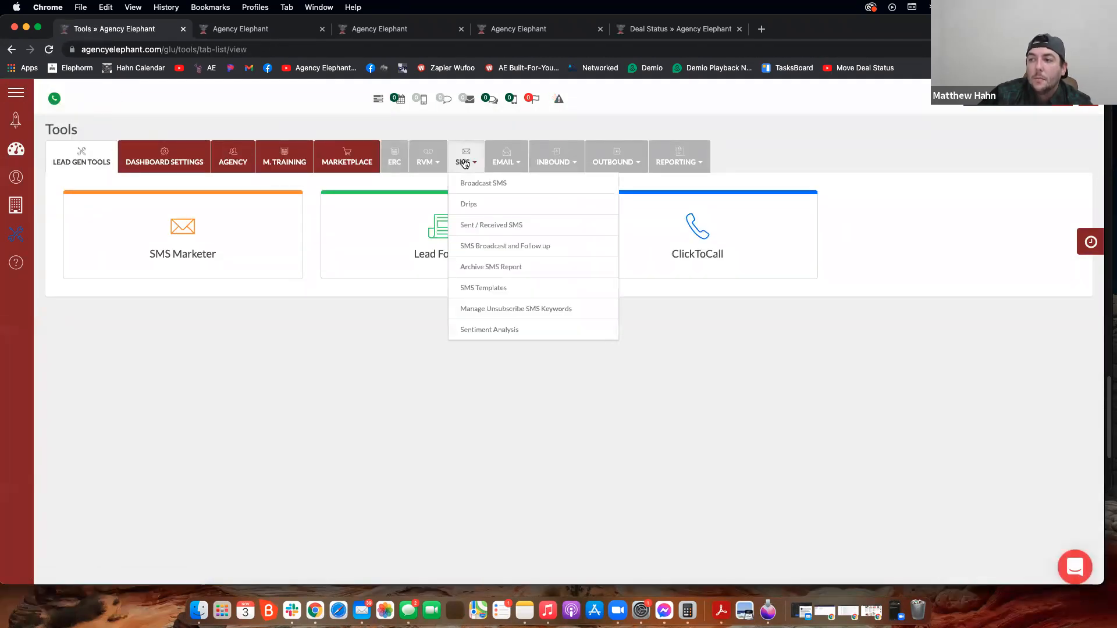
left_click(465, 199)
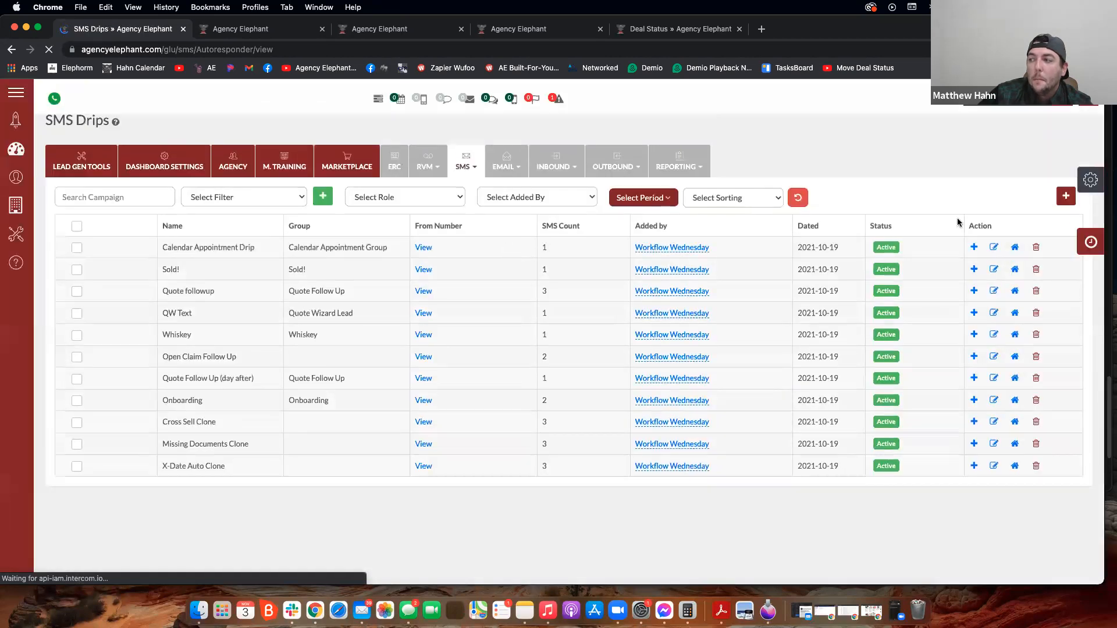
left_click(1064, 206)
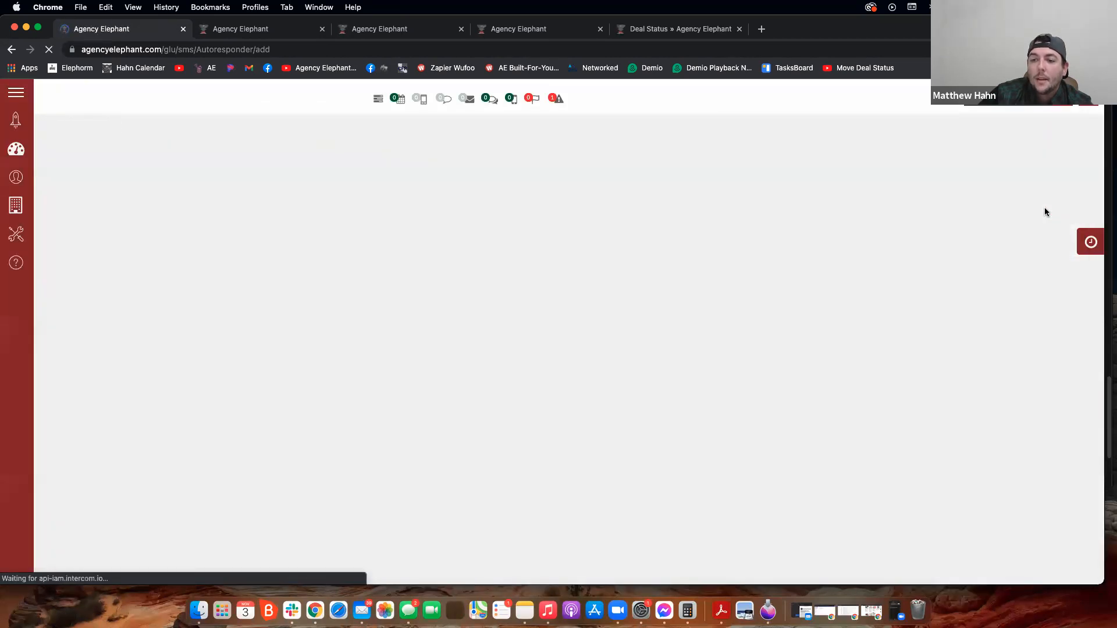
Name the new SMS drip campaign "Late Pay" and assign it to the Late Pay group
type("Late Pay")
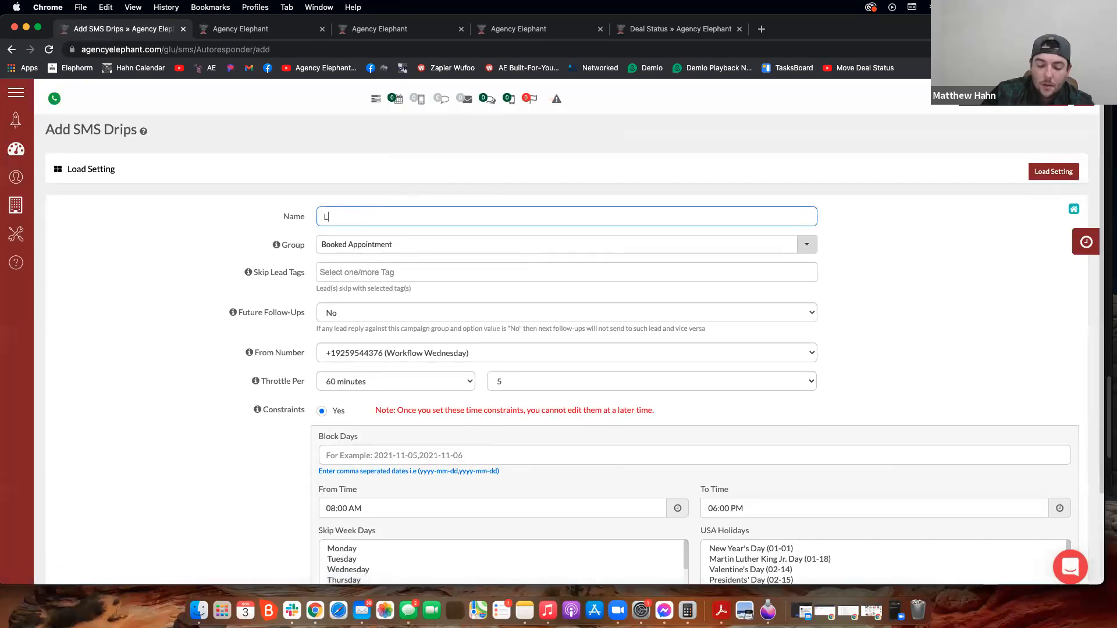
key("Tab")
type("late")
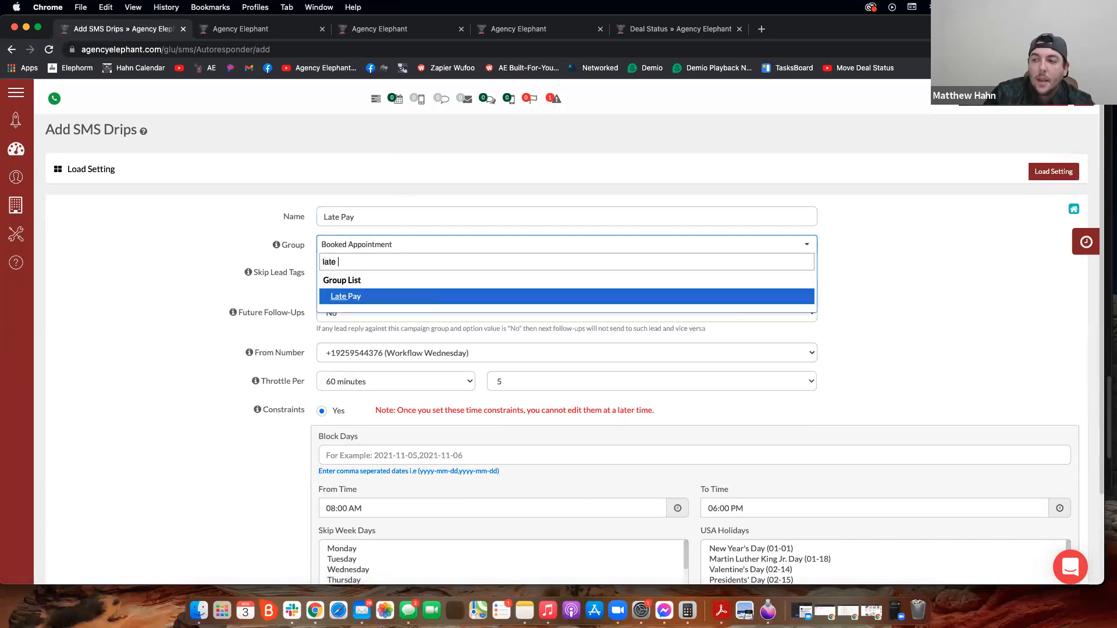
key("Return")
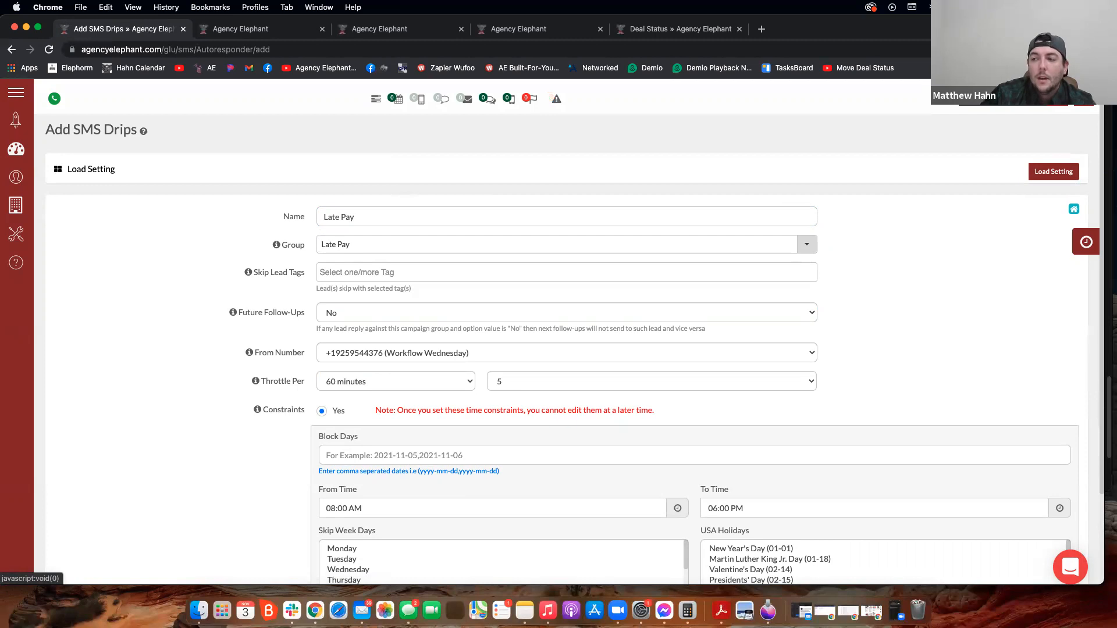
Set the campaign's throttle to 100 messages per 15 minutes
left_click(509, 381)
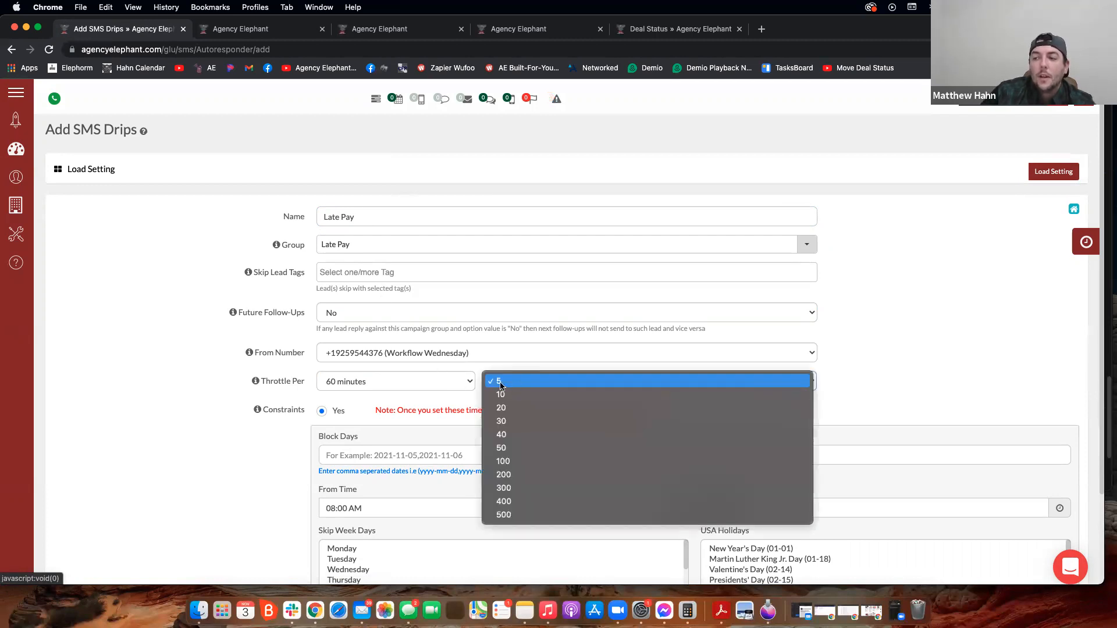
left_click(372, 381)
left_click(372, 381)
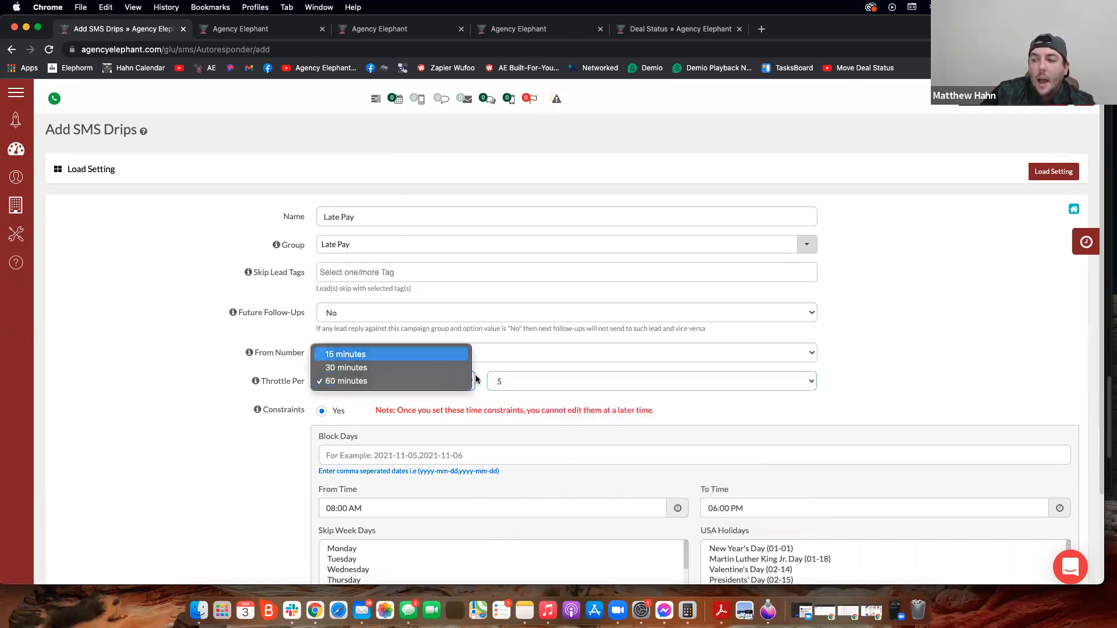
left_click(346, 354)
left_click(512, 381)
left_click(522, 461)
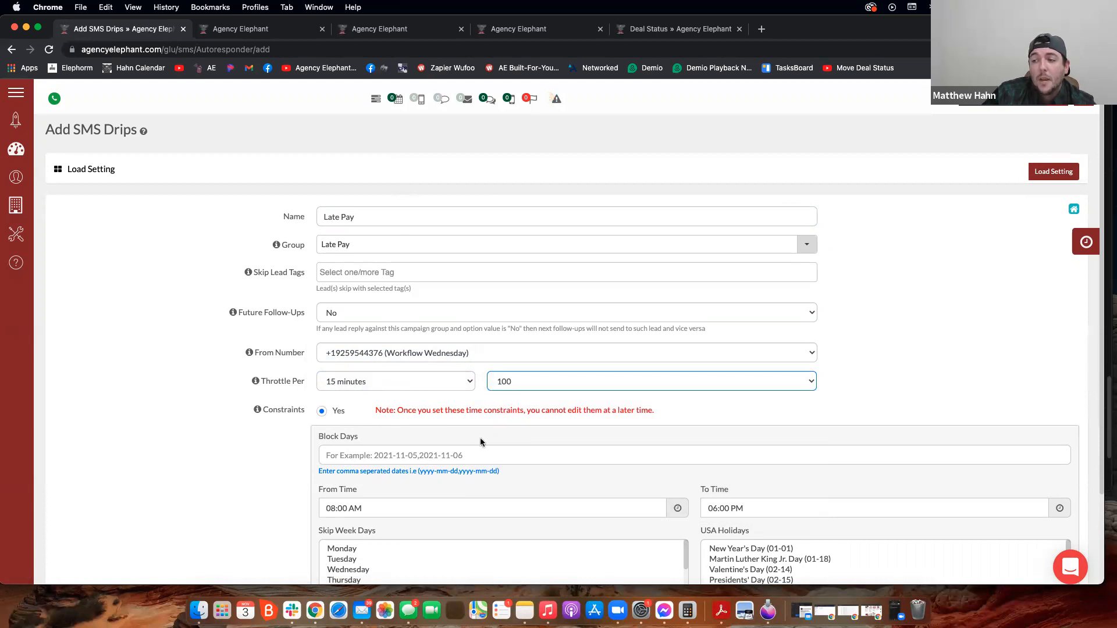
Set the campaign's sending time constraints to run from 02:45 PM to 05:00 PM
scroll(437, 486, "down", 2)
scroll(437, 486, "down", 4)
left_click(330, 399)
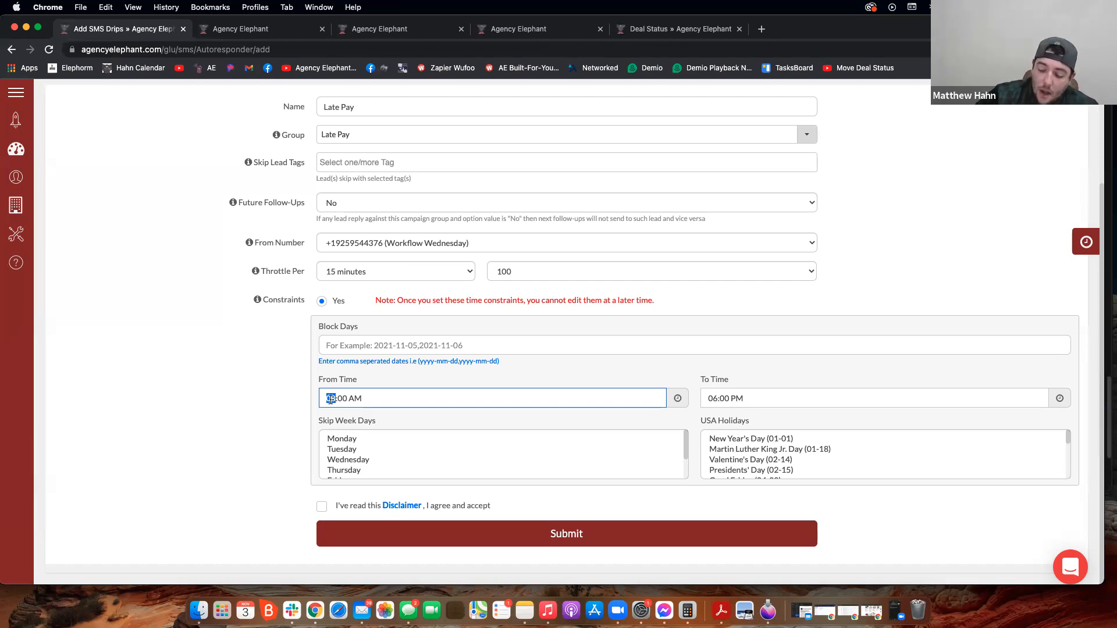
key("Up")
key("Up")
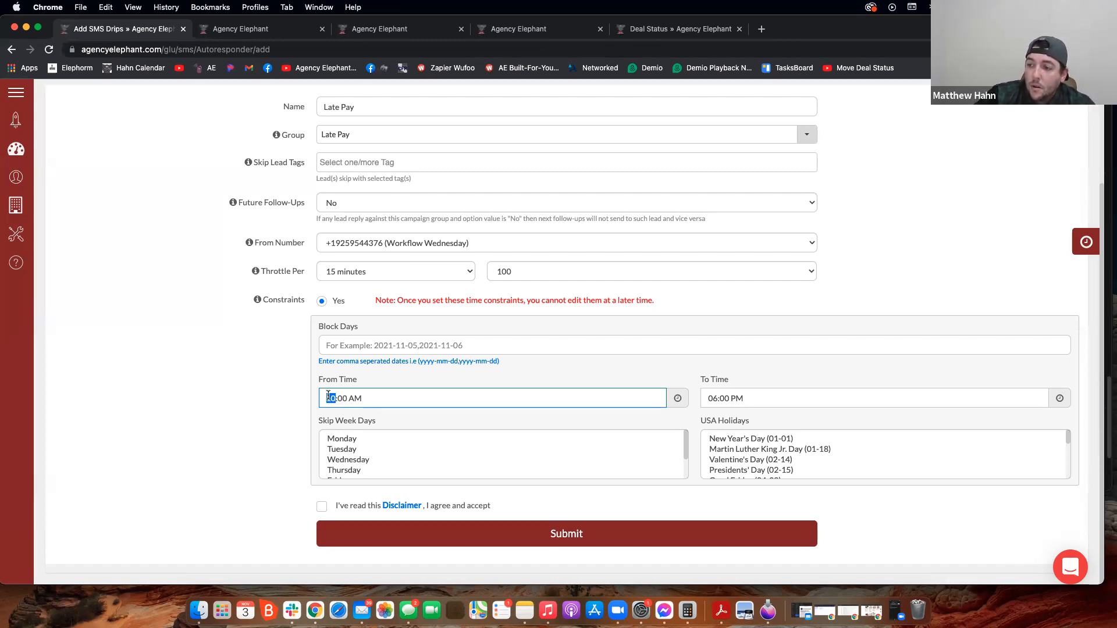
key("Up")
key("Up")
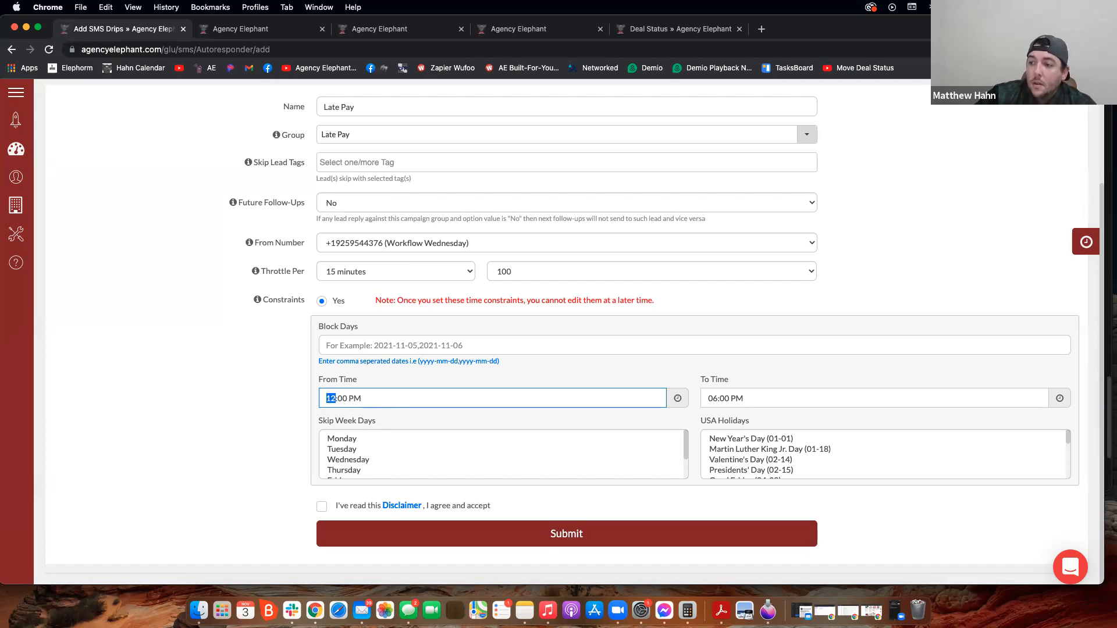
type("2:45")
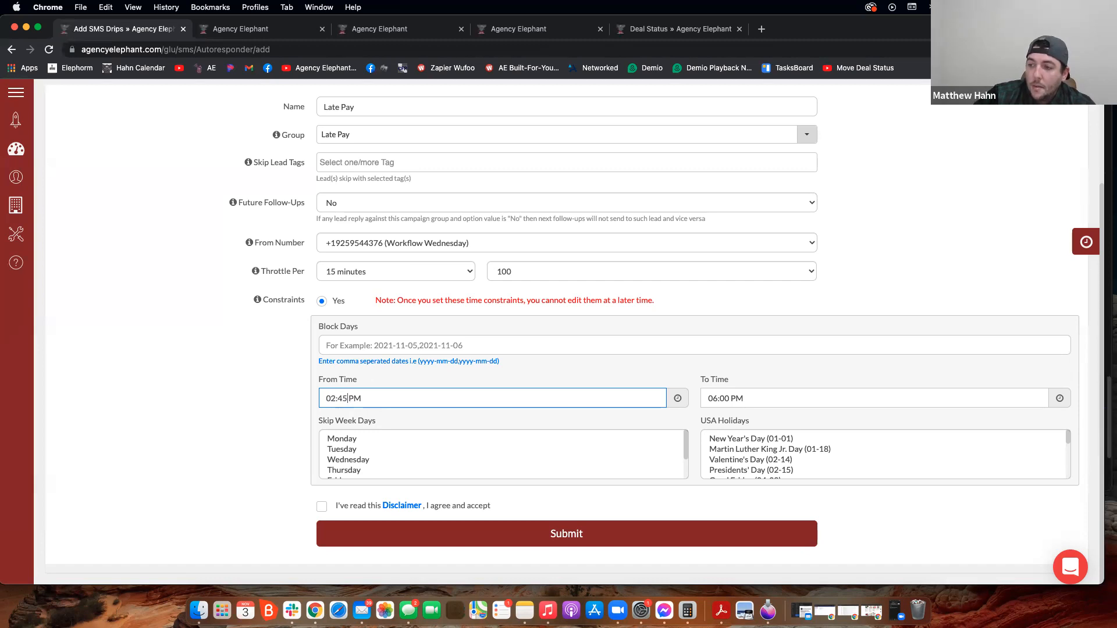
left_click(455, 393)
left_click(519, 368)
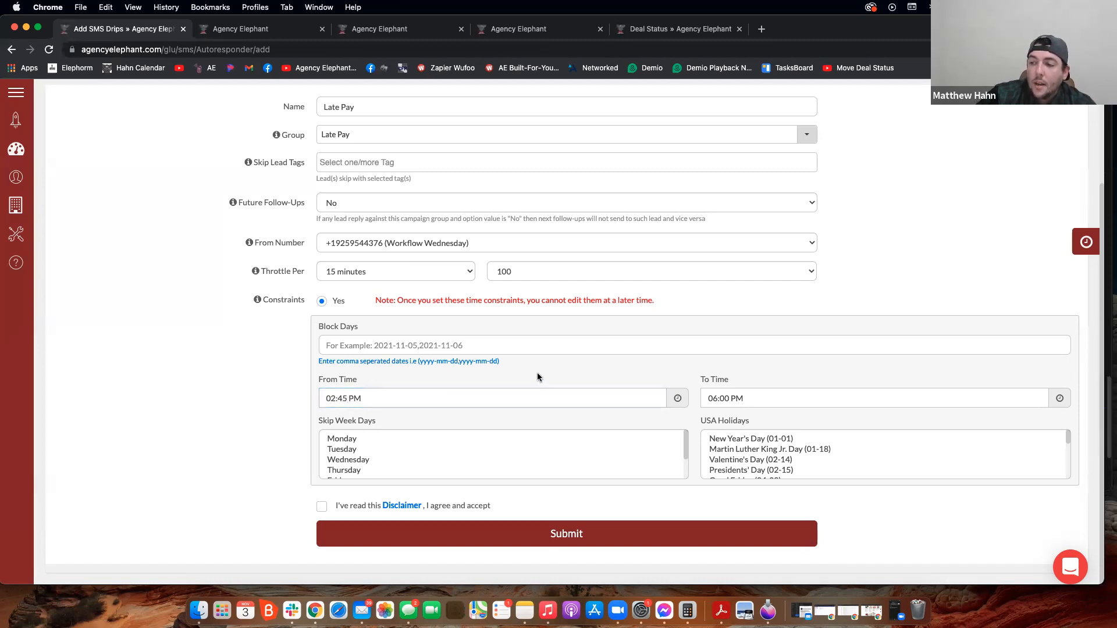
left_click(714, 397)
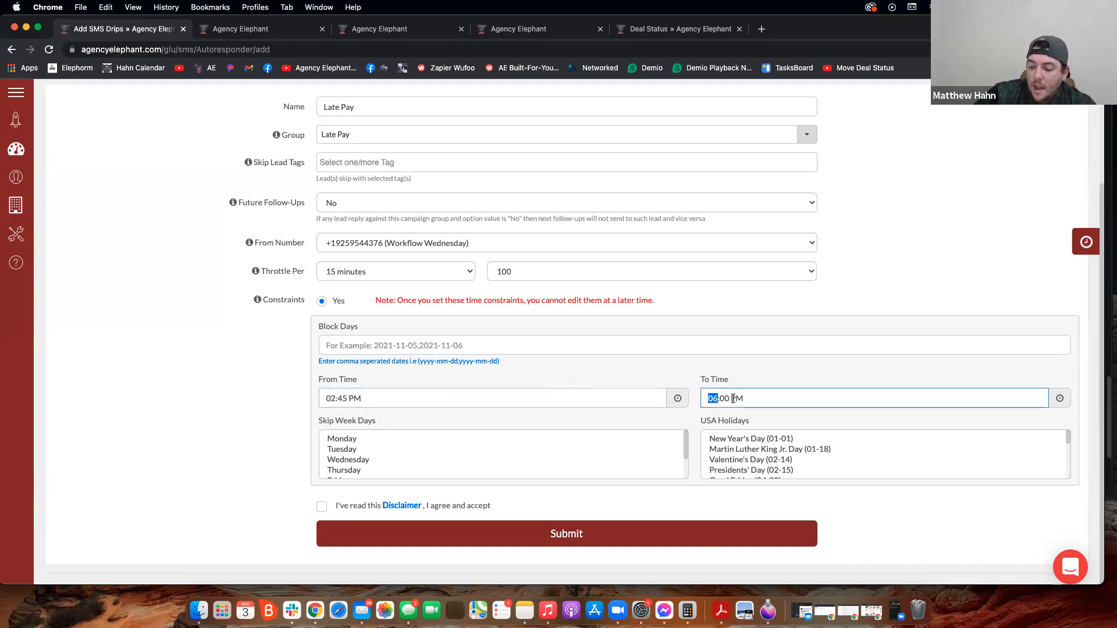
type("05")
Select Saturday and Sunday as skipped week days and select the USA holidays down through Christmas Day
scroll(386, 452, "down", 3)
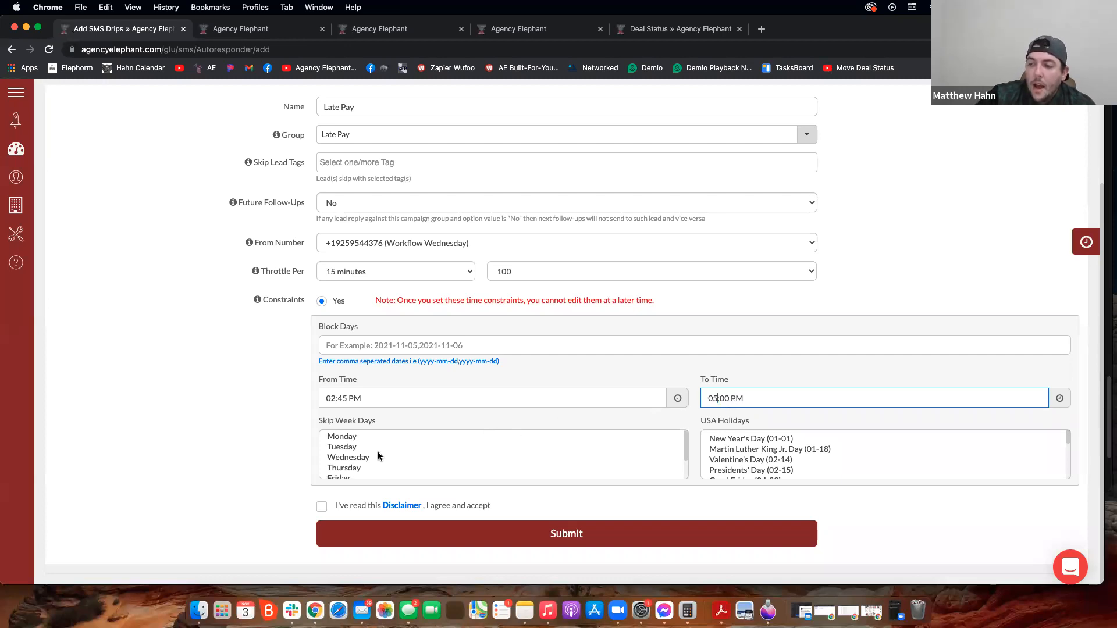
left_click_drag(349, 459, 355, 470)
left_click_drag(756, 466, 756, 488)
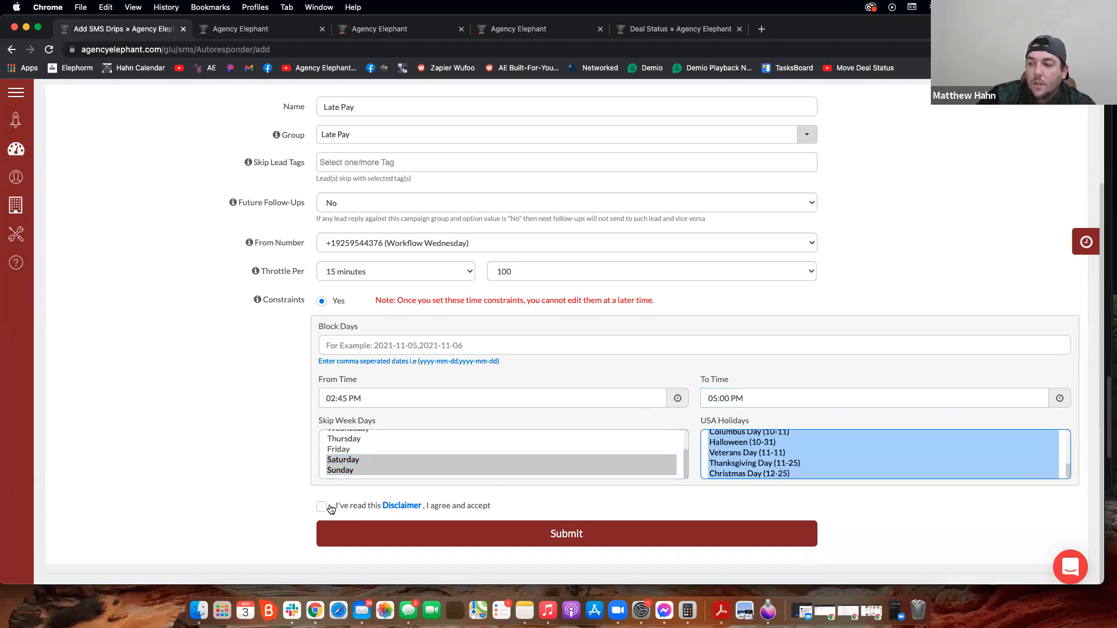
Accept the disclaimer and submit the Late Pay SMS drip campaign
left_click(324, 507)
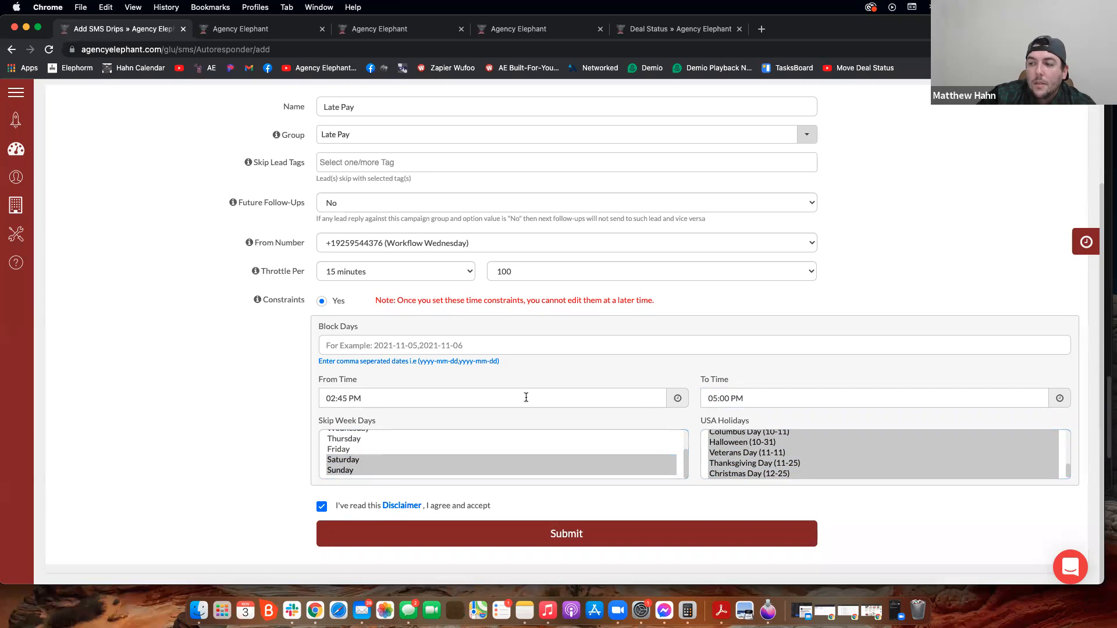
left_click(463, 546)
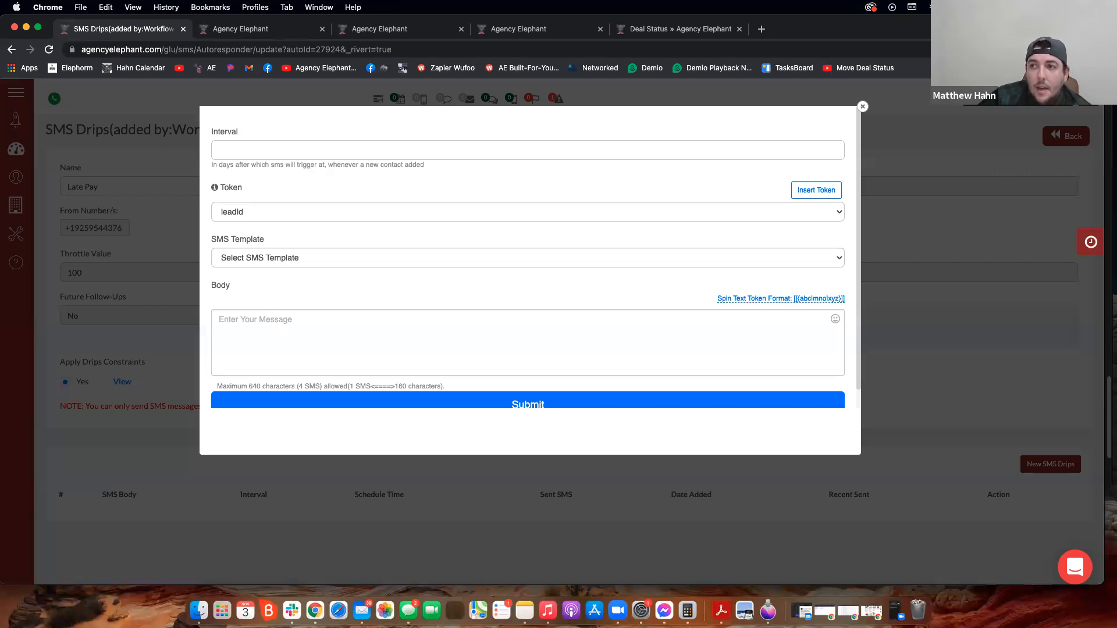
Open the account's deal status settings and make Inbound Service the default status for new leads
left_click(304, 27)
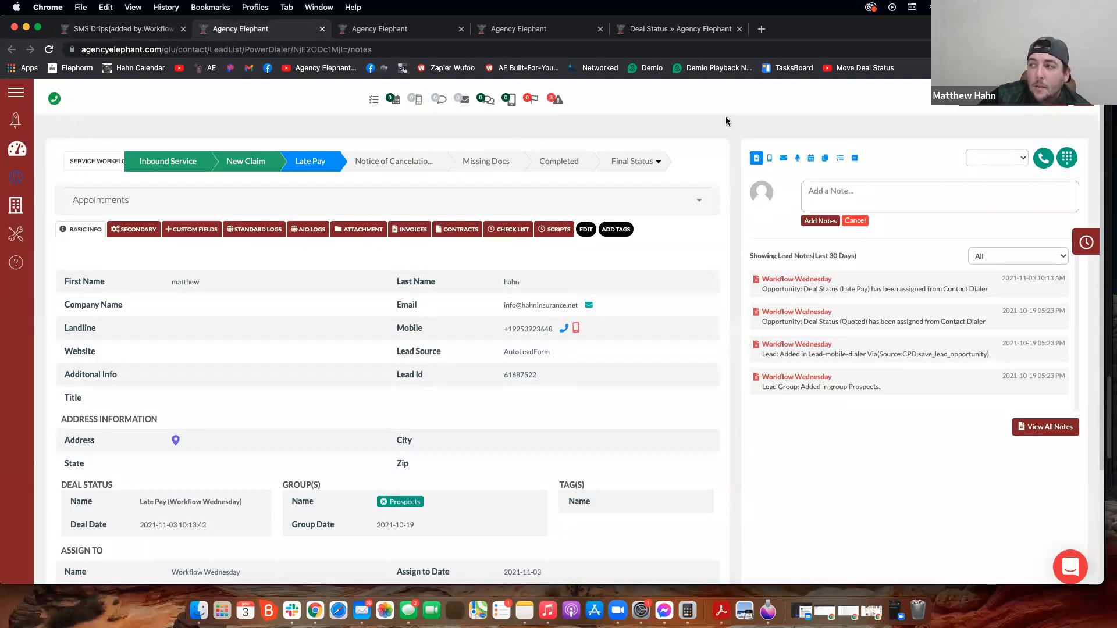
left_click(1030, 100)
left_click(1030, 127)
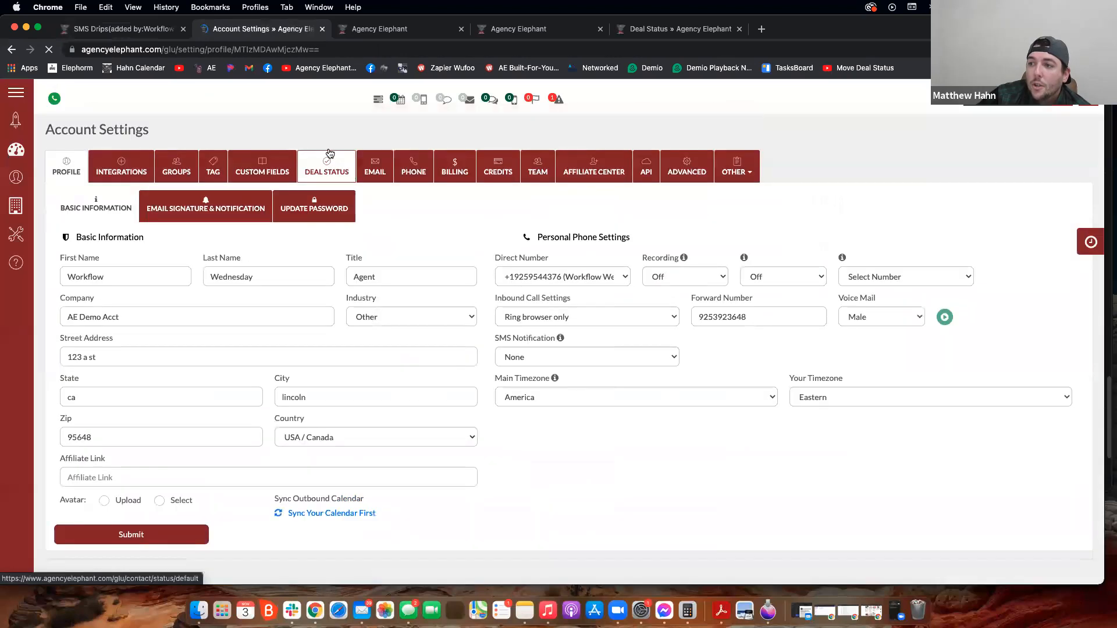
left_click(330, 153)
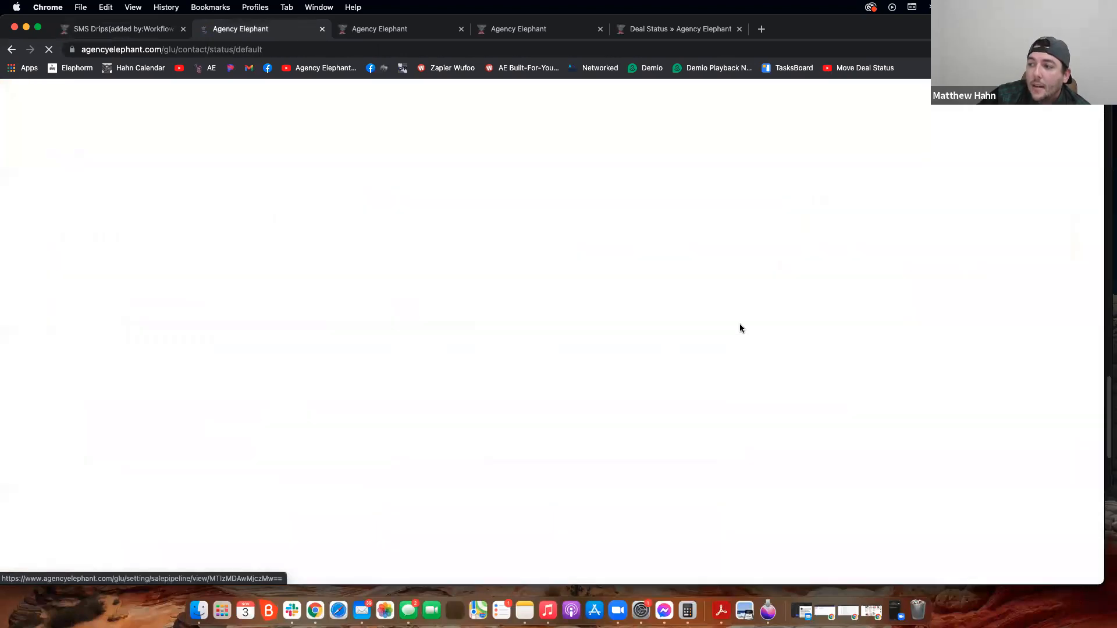
left_click(880, 304)
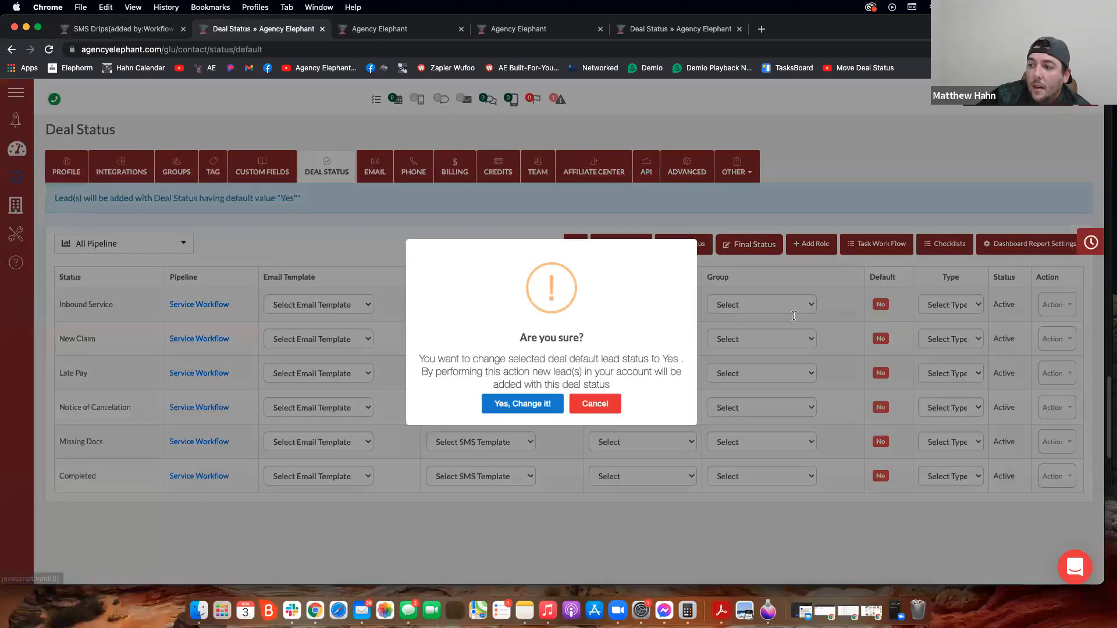
left_click(530, 403)
left_click(546, 390)
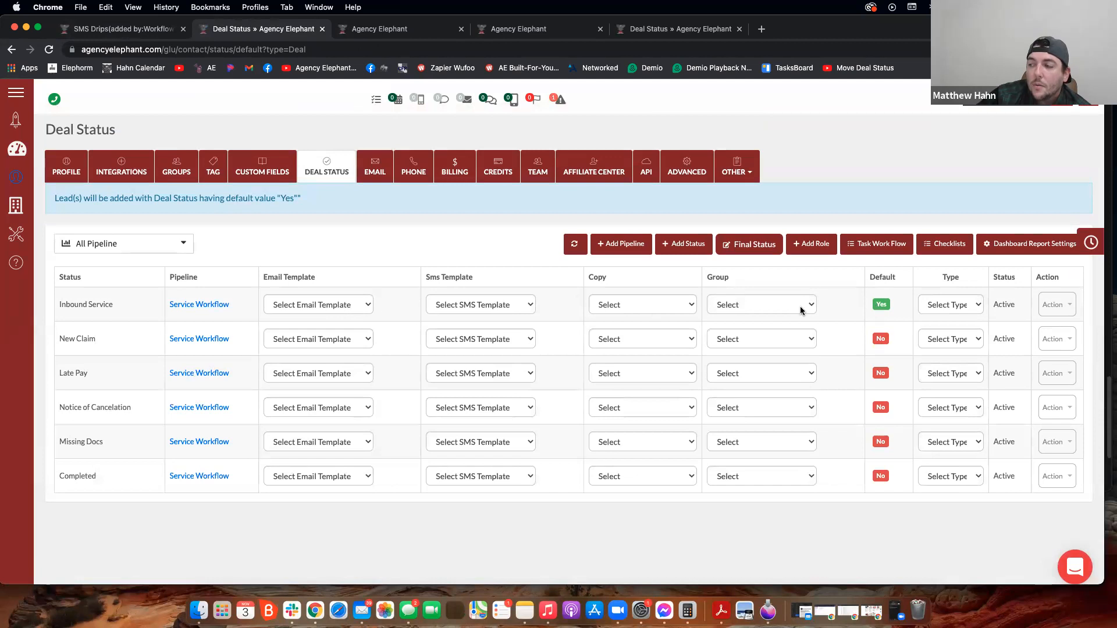
Remove Inbound Service as the default deal status
left_click(881, 305)
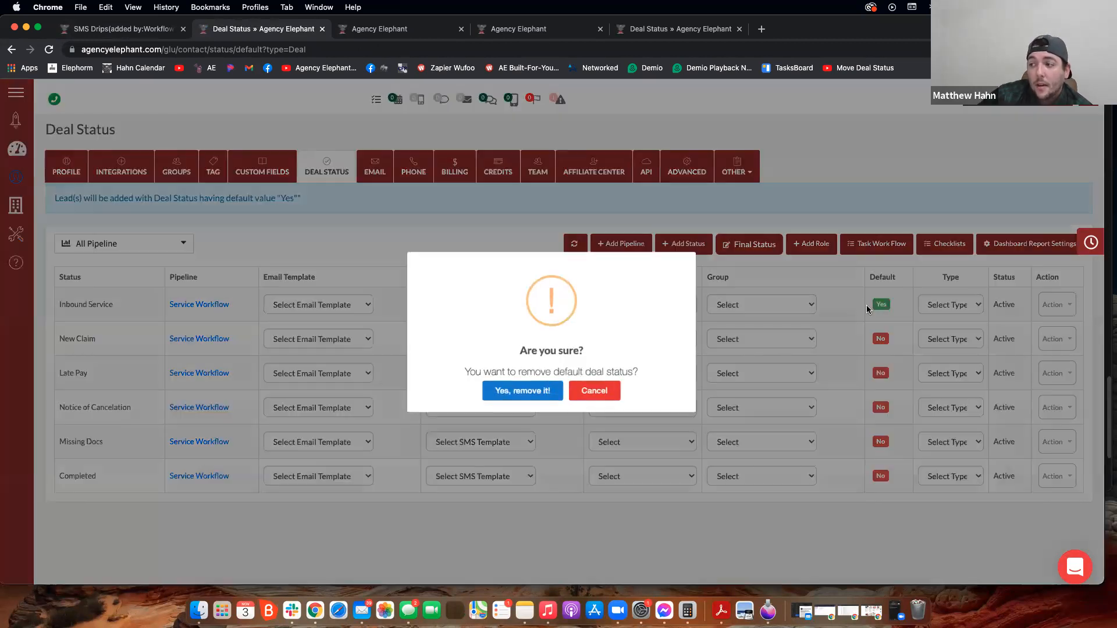
left_click(538, 397)
left_click(550, 391)
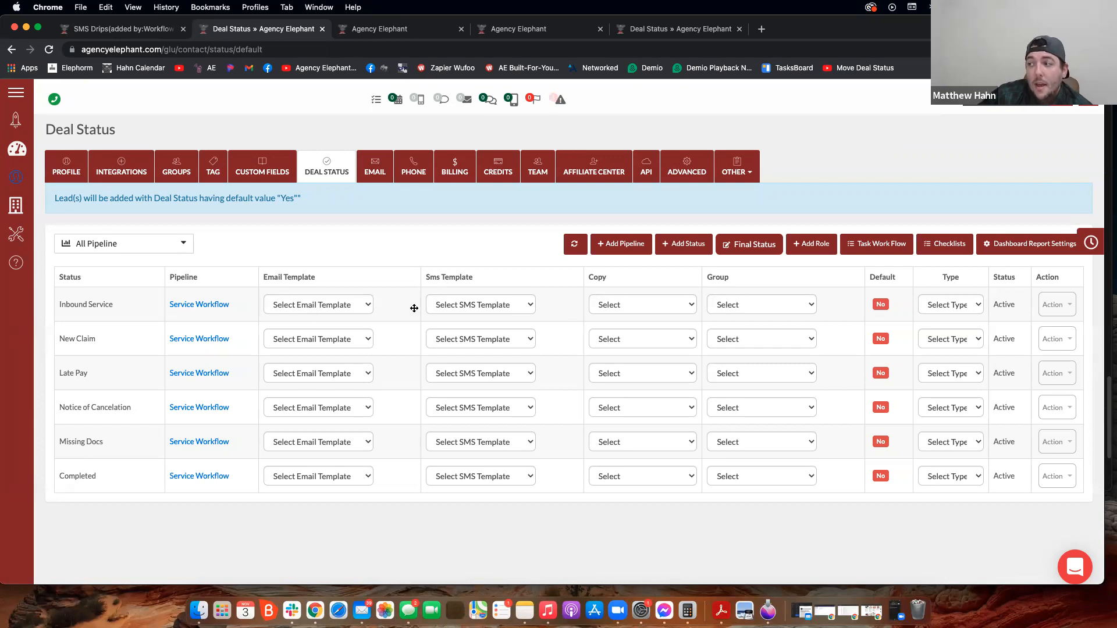
Make Inbound Service the default deal status once more and remove that default again
left_click(882, 304)
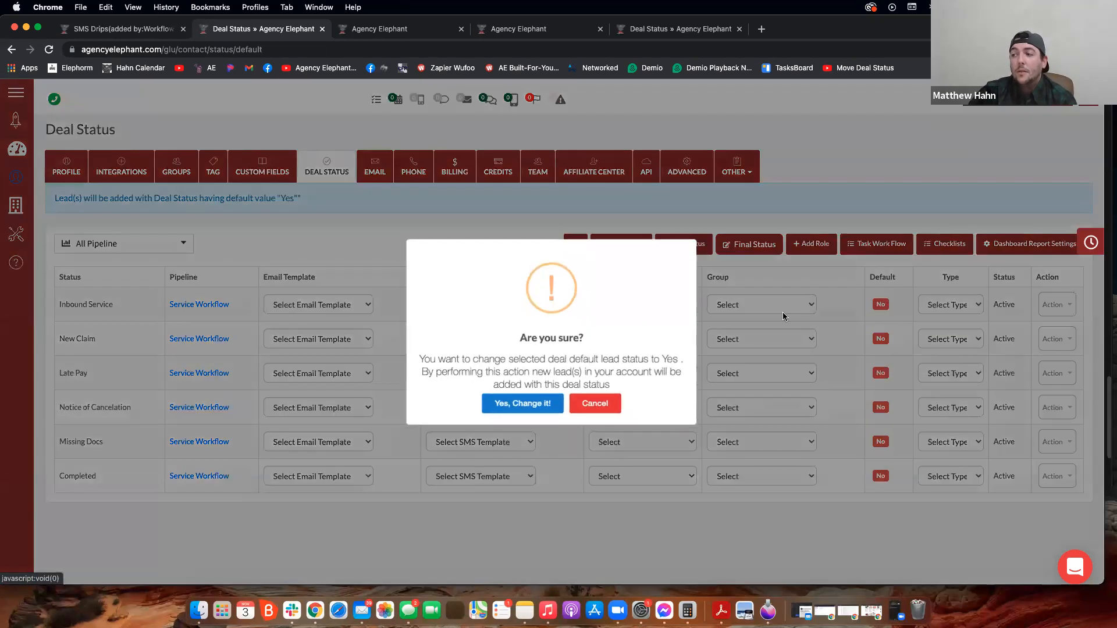
key("Return")
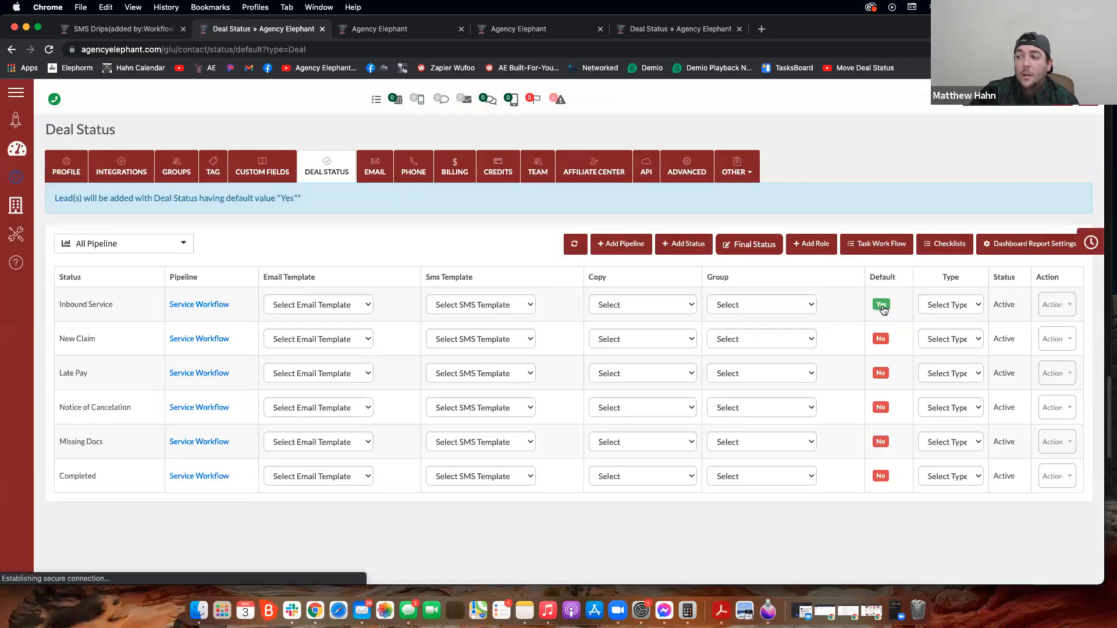
left_click(881, 305)
left_click(553, 388)
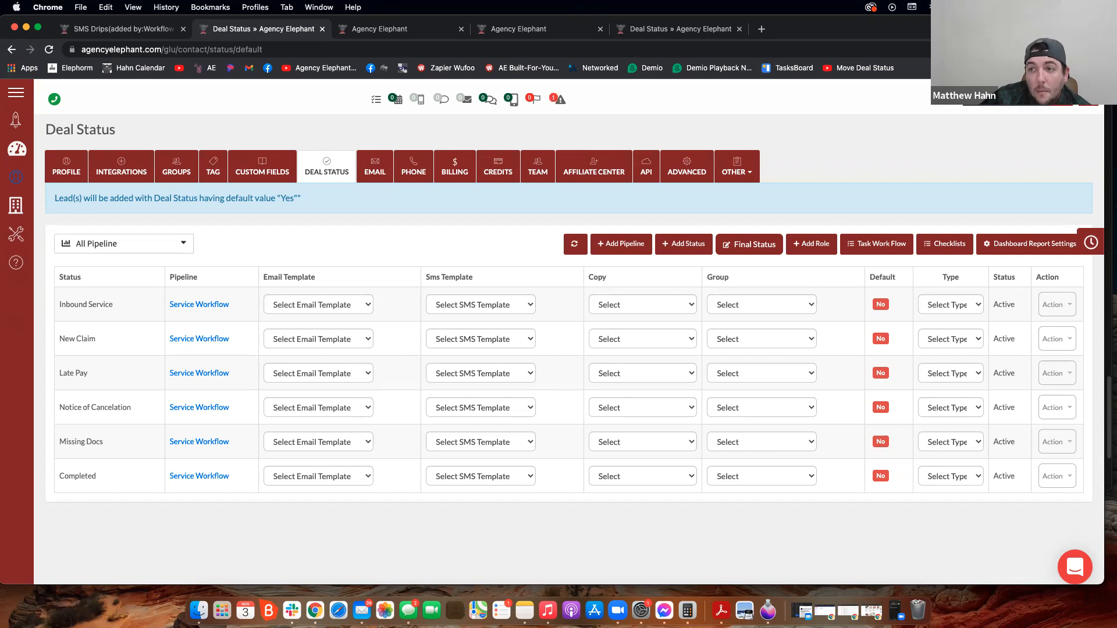
Try to move the 21% confidence deal from Inbound Service to New Claim on the pipeline board and reload the board
left_click(356, 31)
left_click_drag(106, 211, 287, 219)
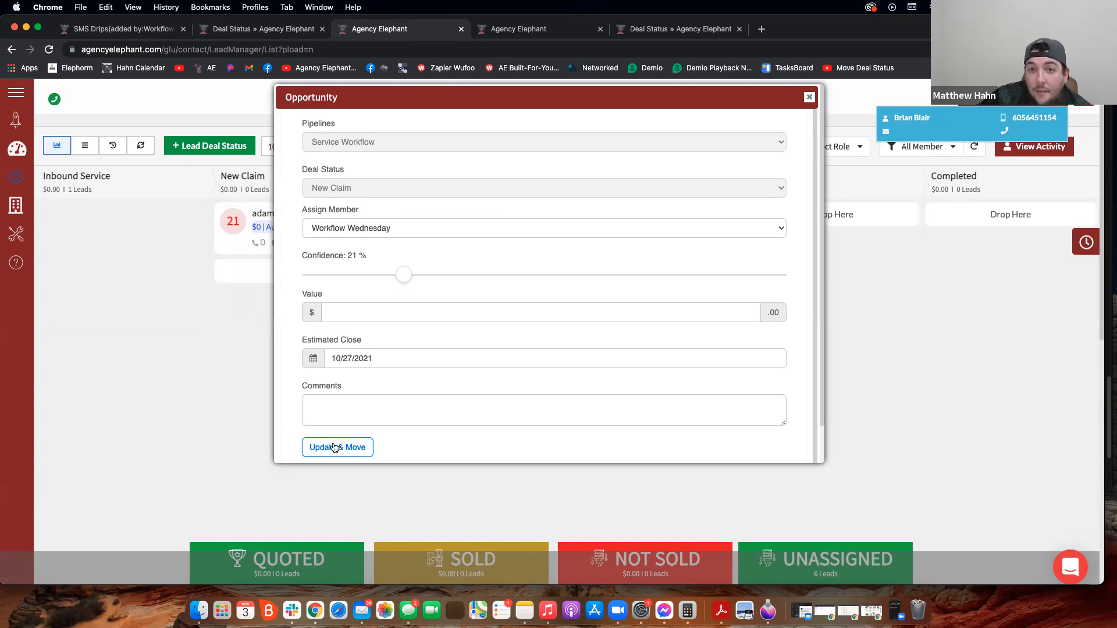
left_click(334, 448)
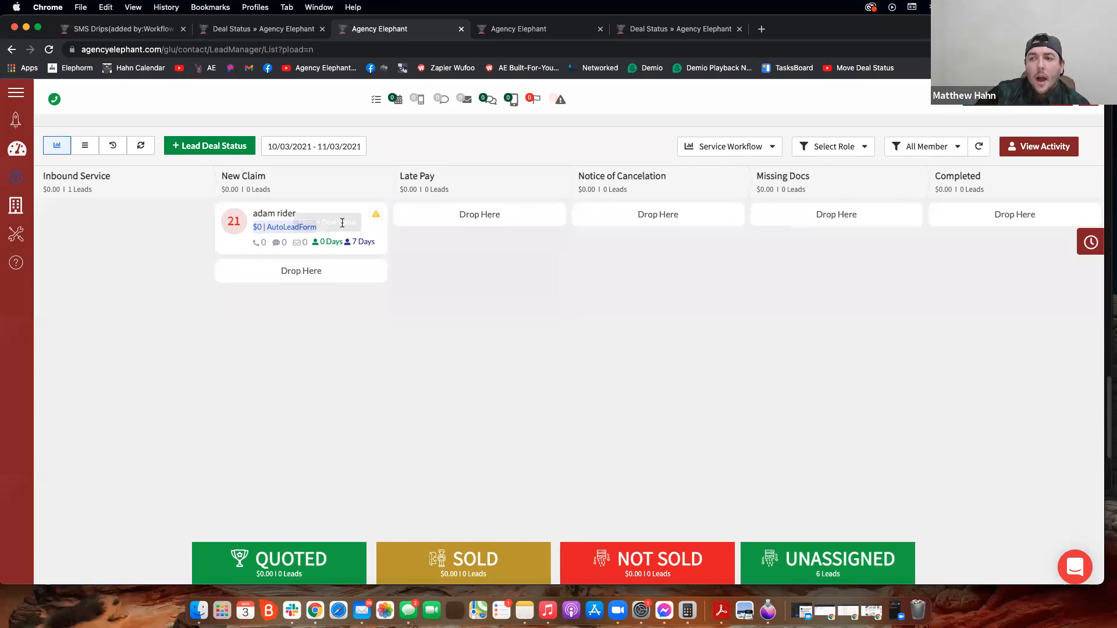
key("super+r")
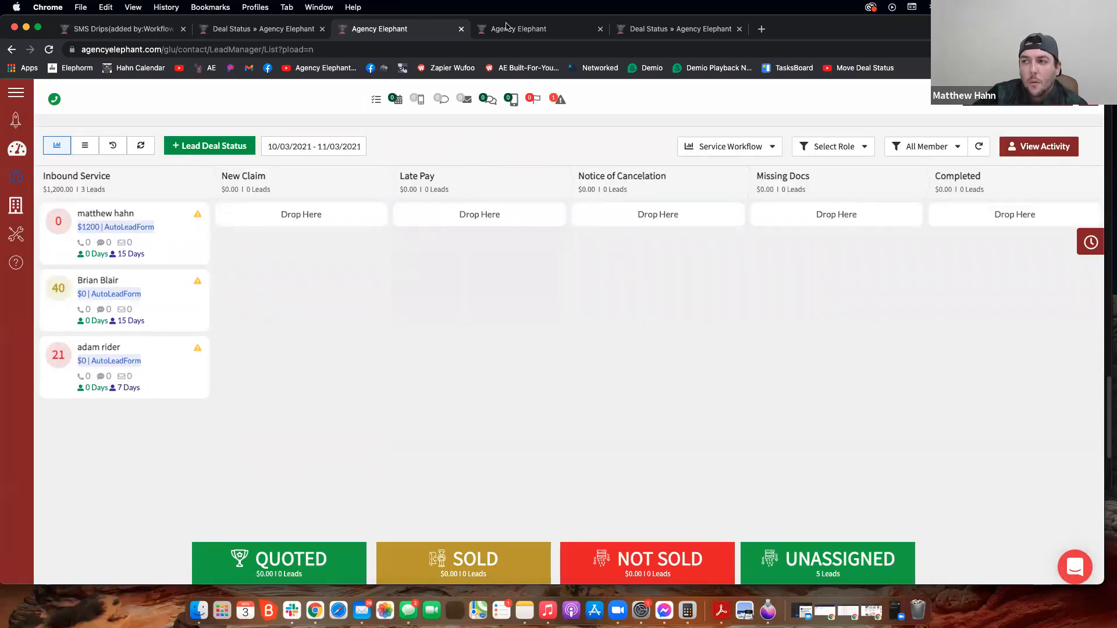
Return to the Late Pay campaign's new drip message and set its interval to 0 days
left_click(259, 34)
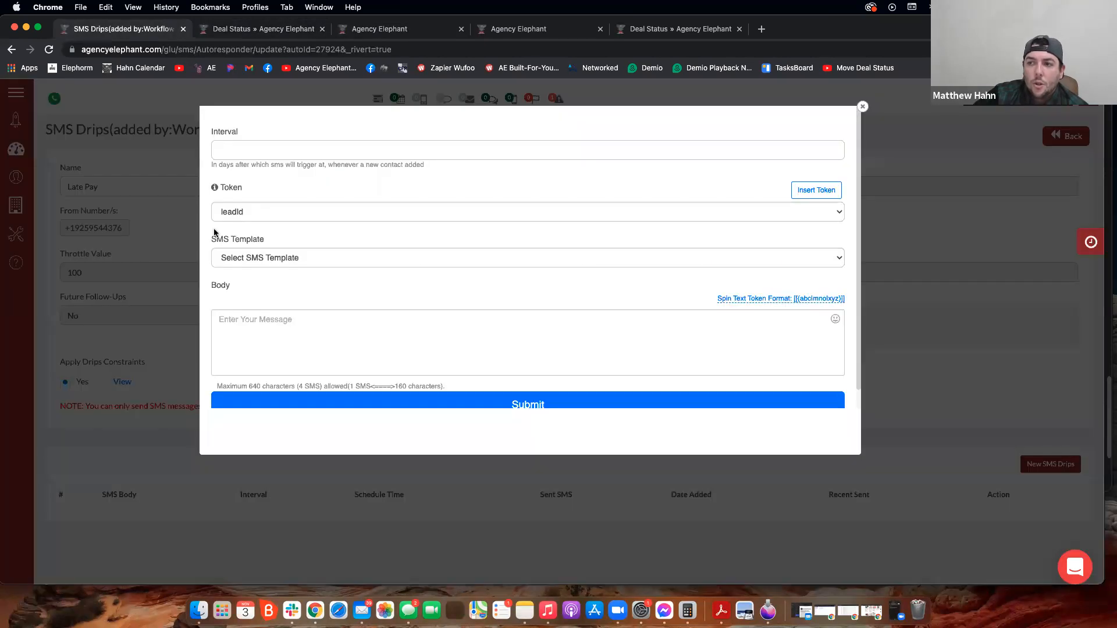
left_click(153, 36)
left_click(235, 152)
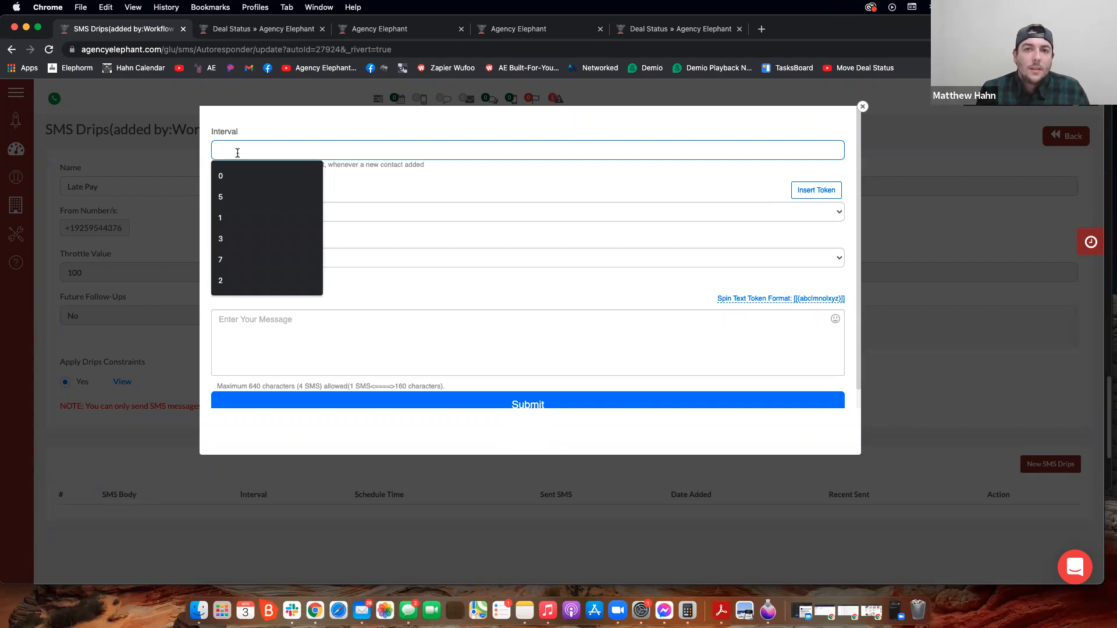
type("0")
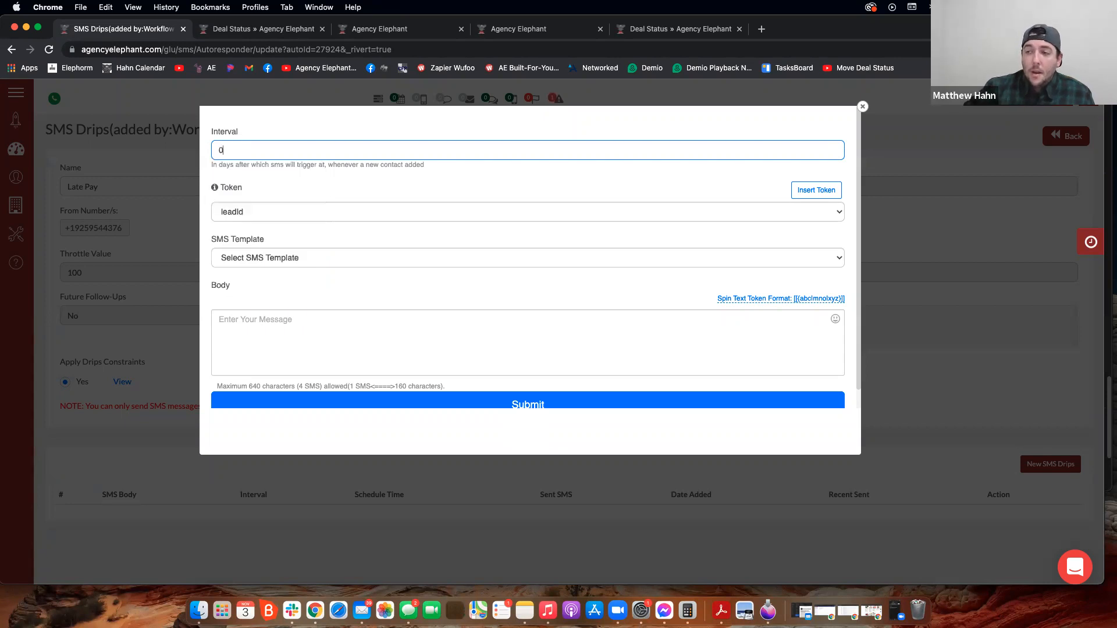
left_click(278, 177)
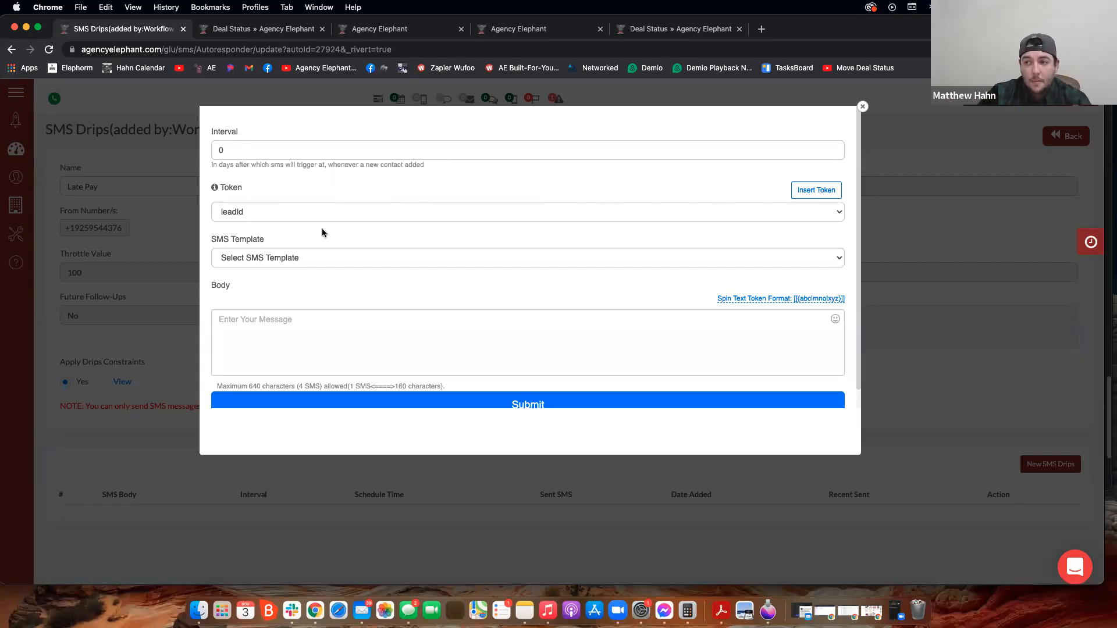
Start the message body with "Hey" followed by the First Name token
left_click(330, 318)
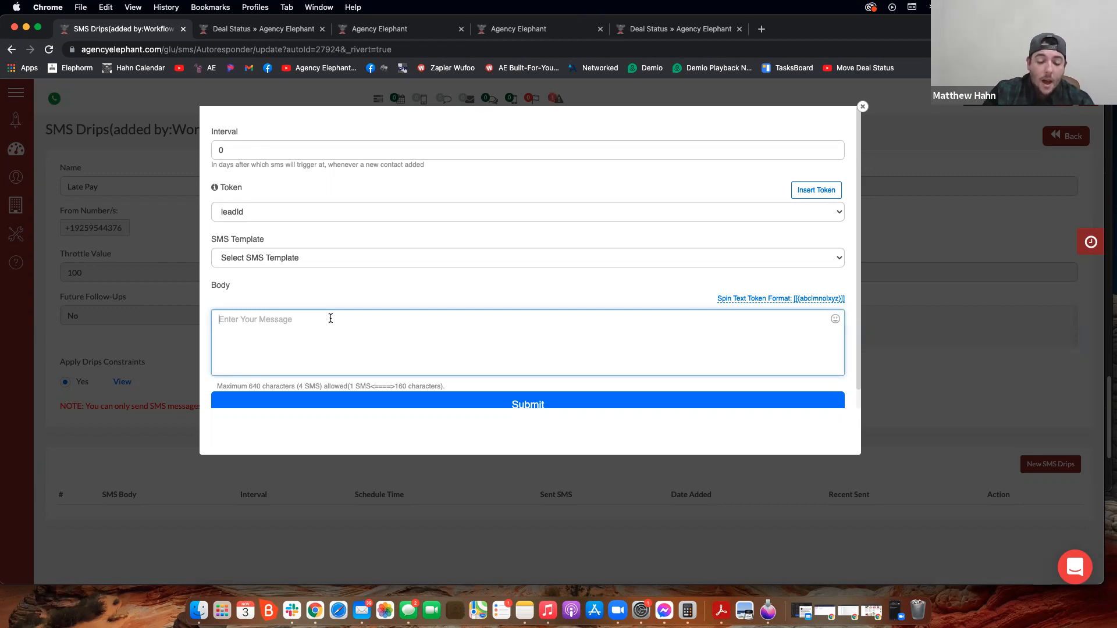
type("Hey")
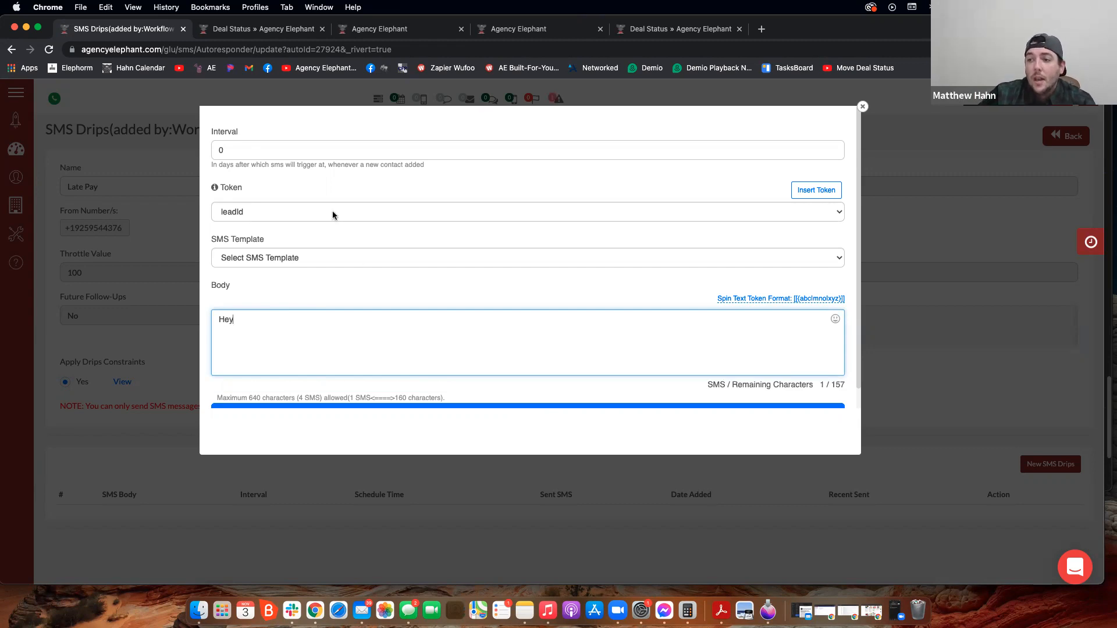
left_click(333, 215)
left_click(271, 224)
left_click(815, 191)
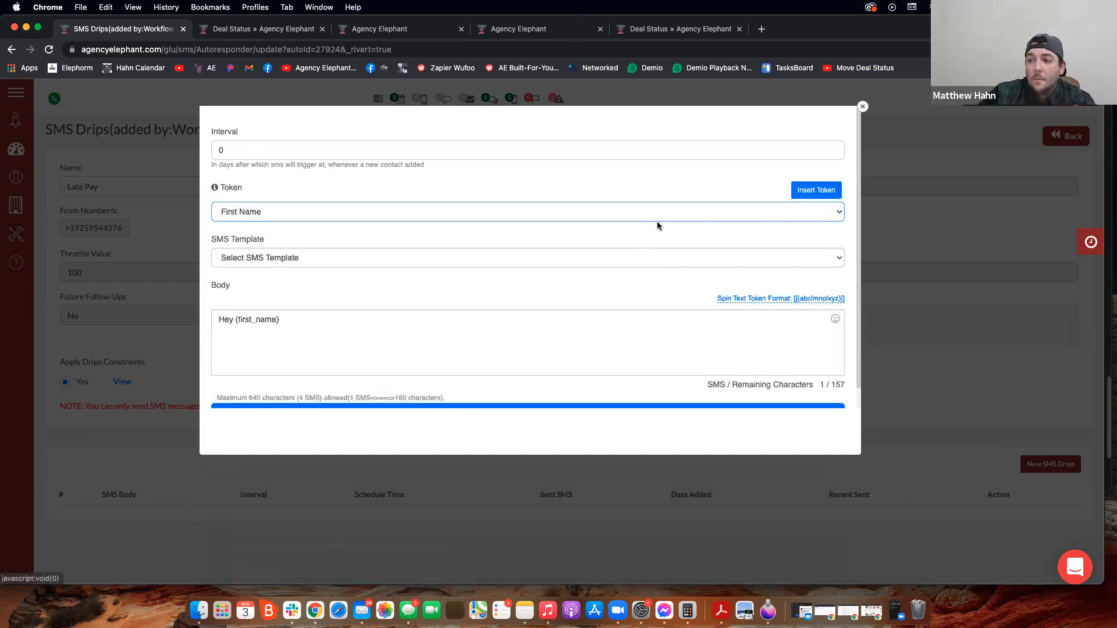
Add the insurance agent's introduction by name and "Looks like your payment on your insurance policy is late. Please jump online to your account to make that payment"
left_click(301, 324)
type(", its Matt your insurance agent. Looks like your")
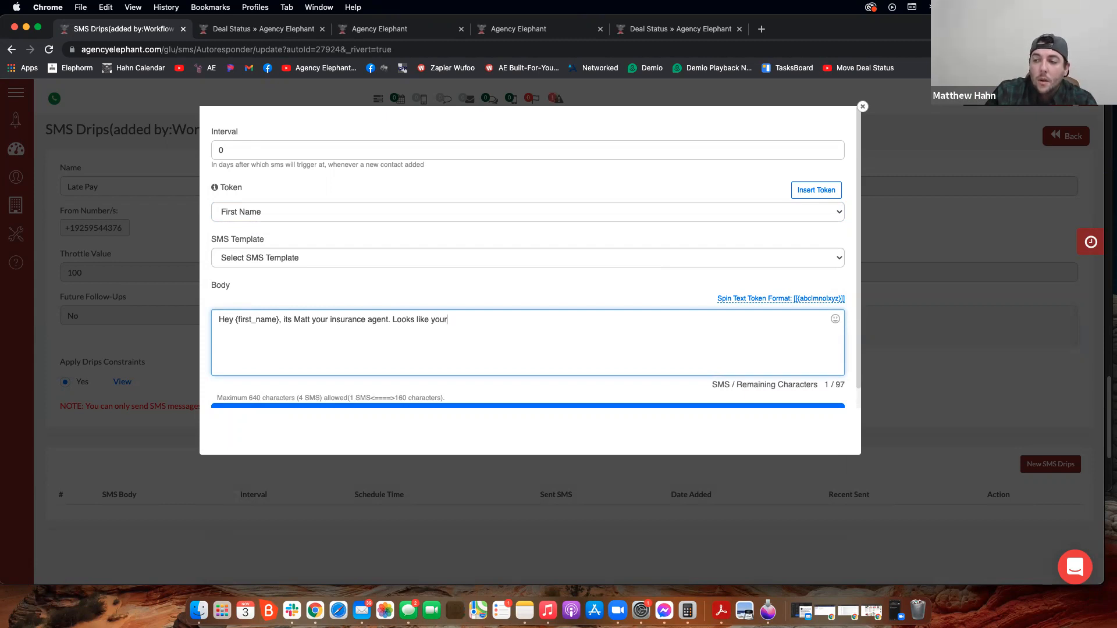
type(" payment on your insu")
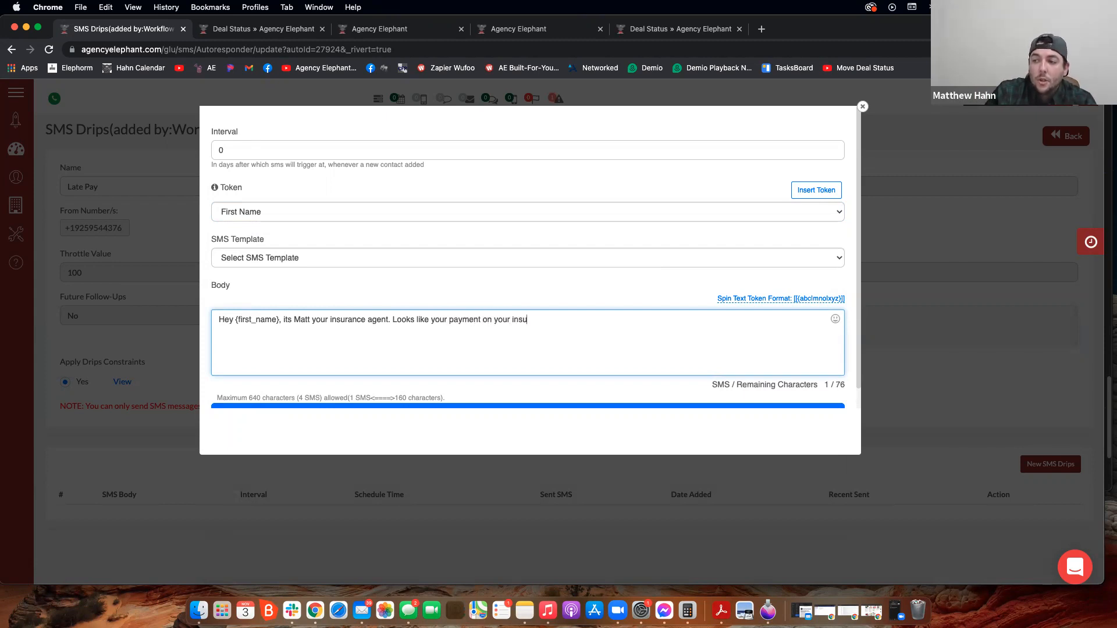
type("rance policy is late. Please jus")
key("BackSpace")
type("mp")
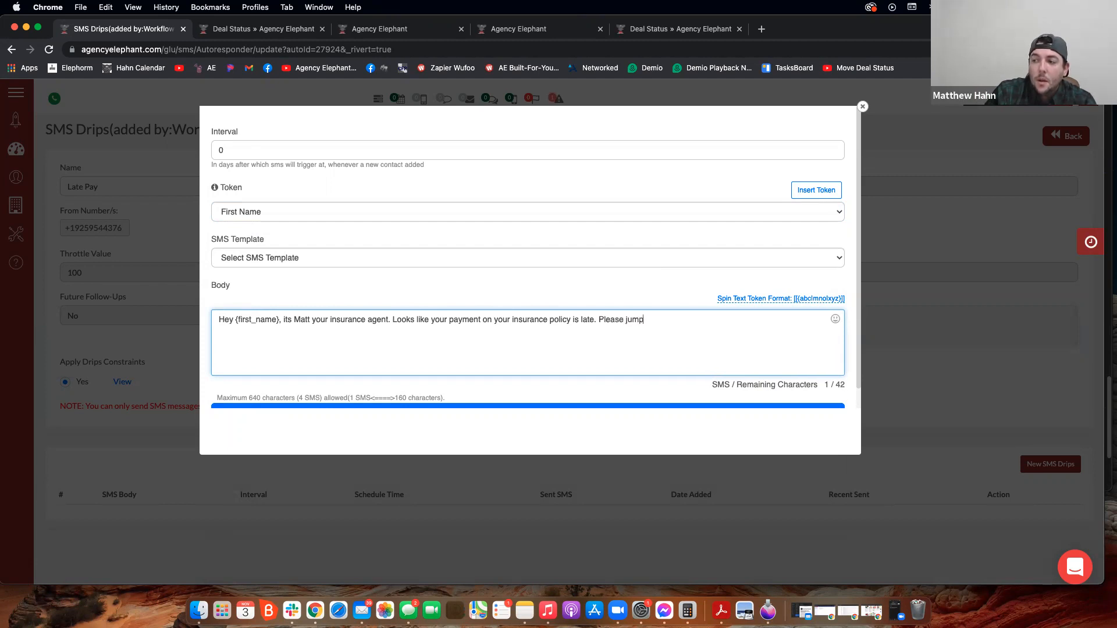
type(" online to your ")
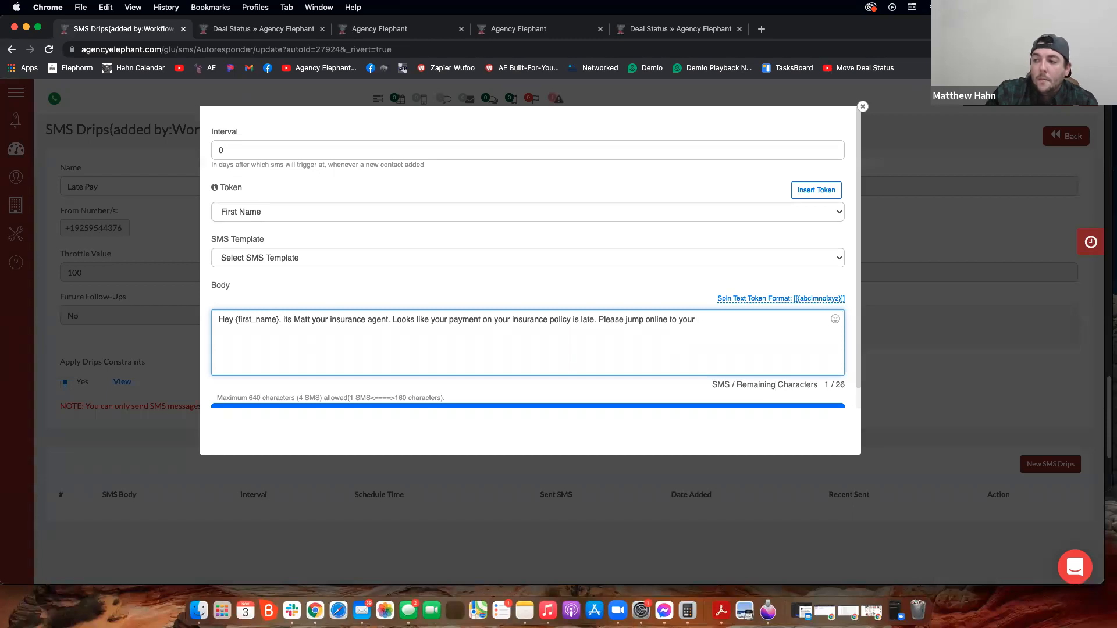
type("account to ma")
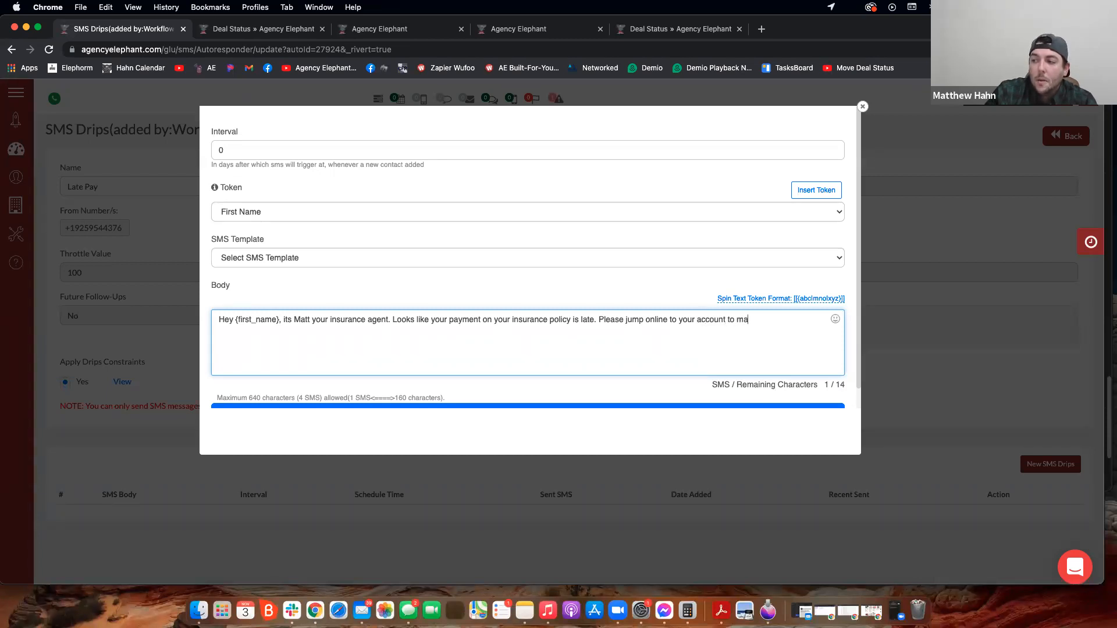
type("ke that payment,. I")
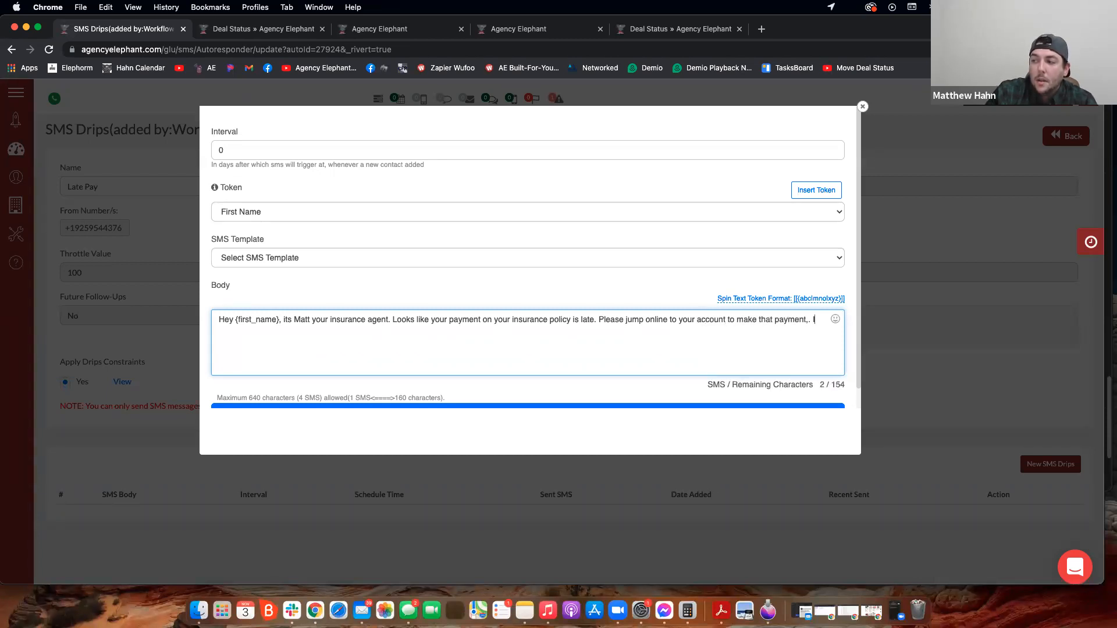
key("BackSpace")
key("BackSpace")
key("BackSpace")
key("BackSpace")
Finish the message with "If you have any issues please call the office to avoid a cancelation." and submit the drip message
type(". If you have ")
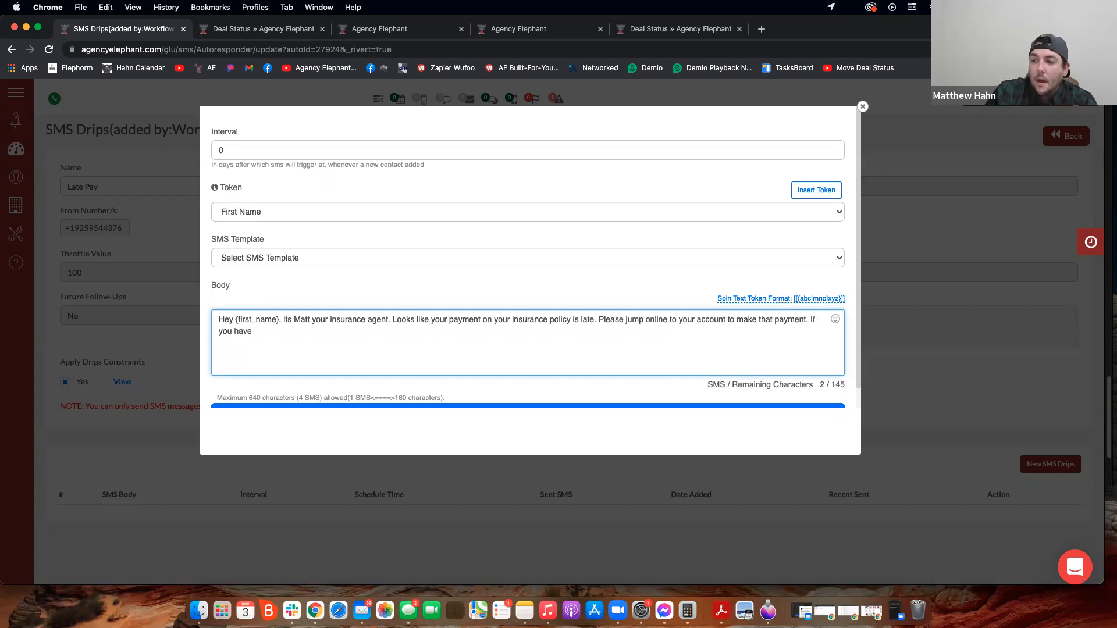
type("any issues p")
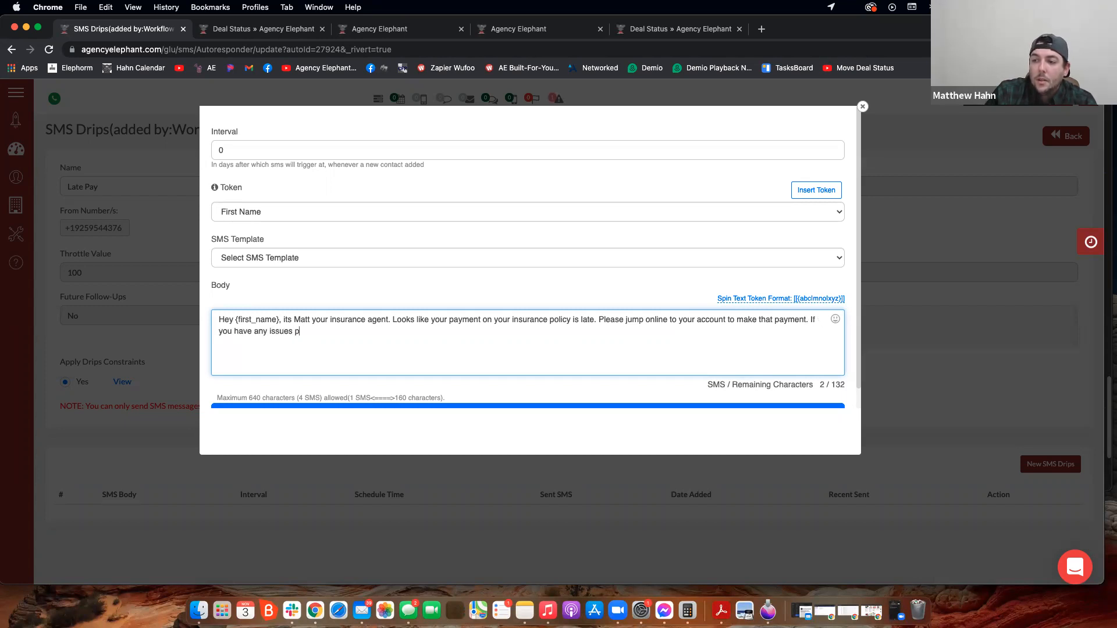
type("lease call the offi")
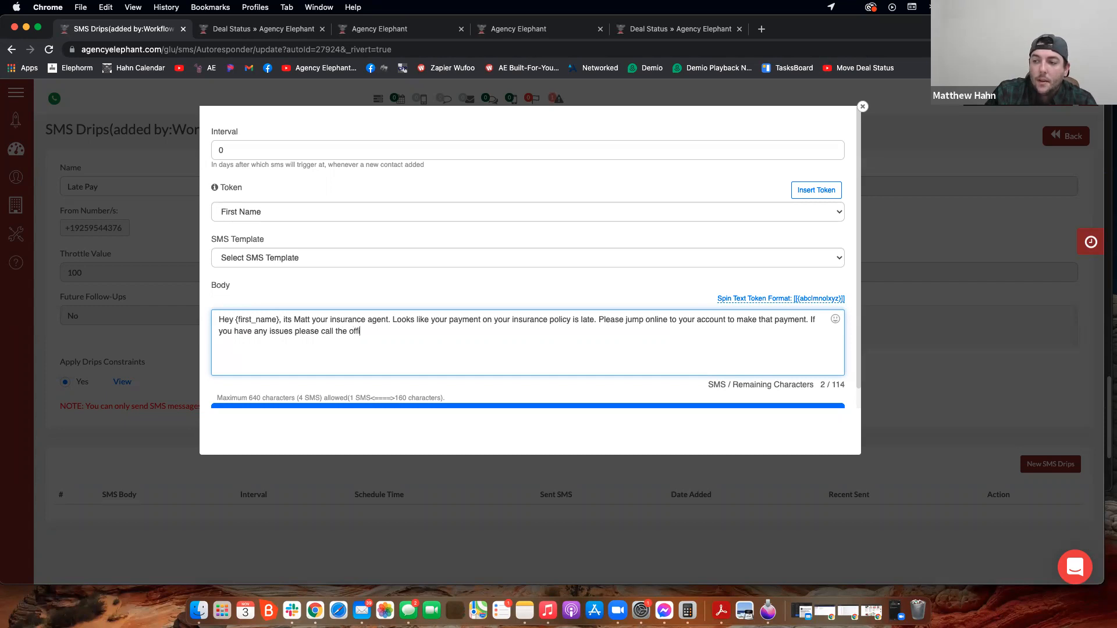
type("ce to avoie d a cancelation.")
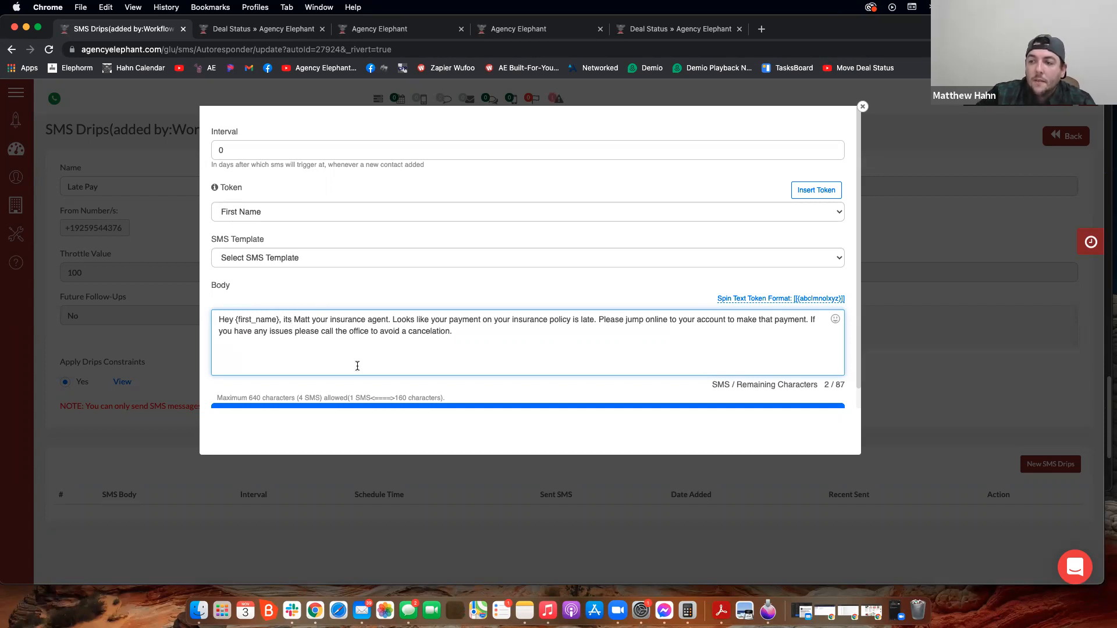
scroll(357, 365, "down", 1)
left_click(374, 393)
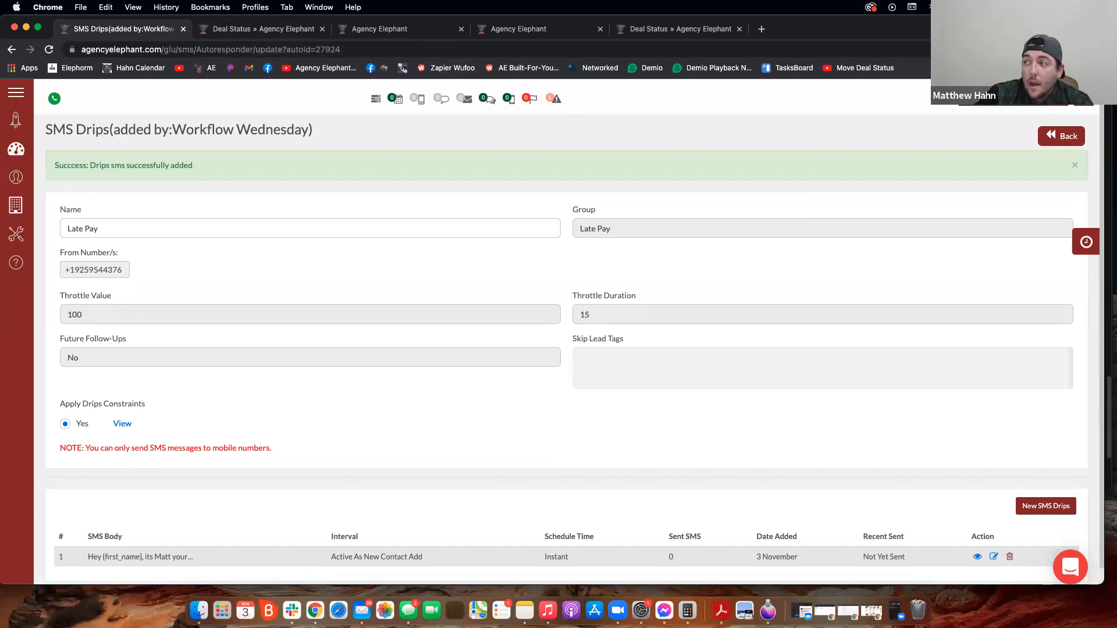
Open the Deal Status page in the account settings and return to the other open Deal Status page
left_click(1082, 97)
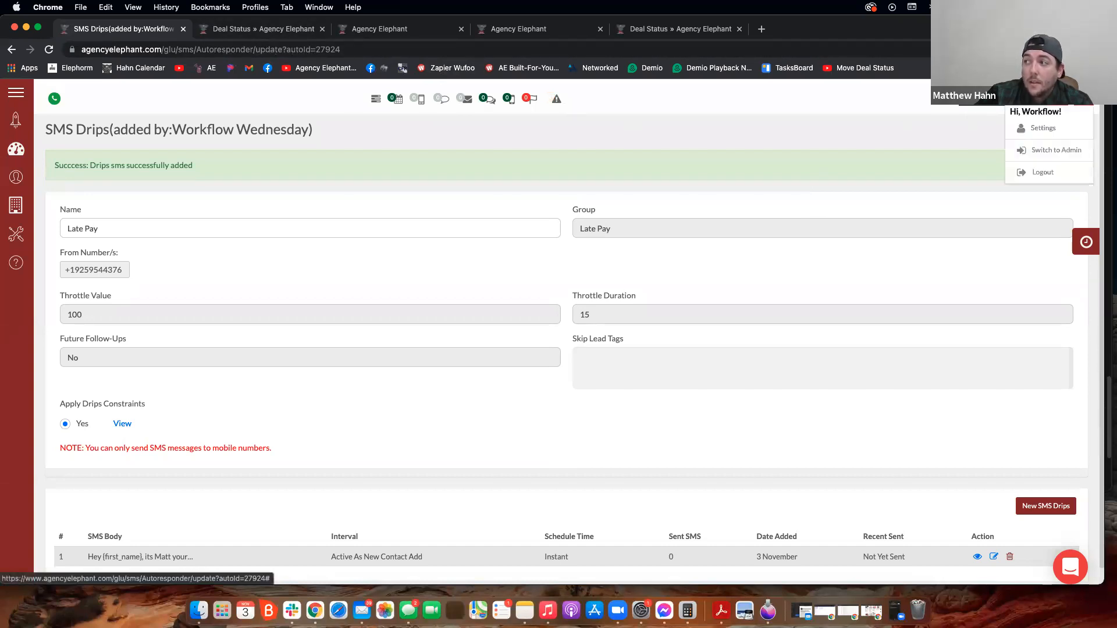
left_click(1041, 129)
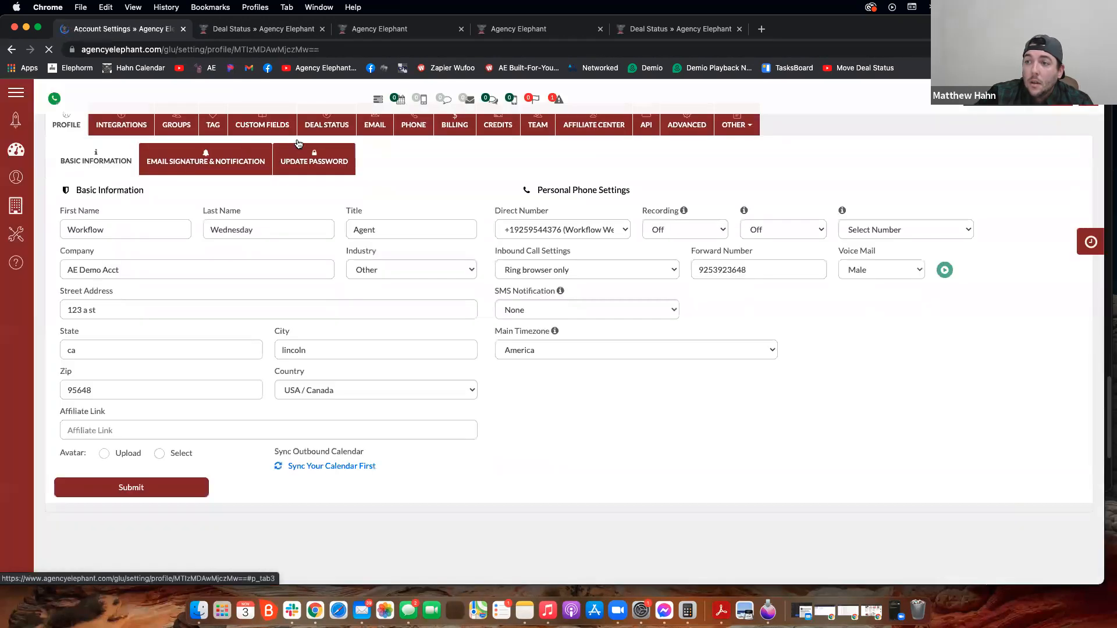
left_click(325, 171)
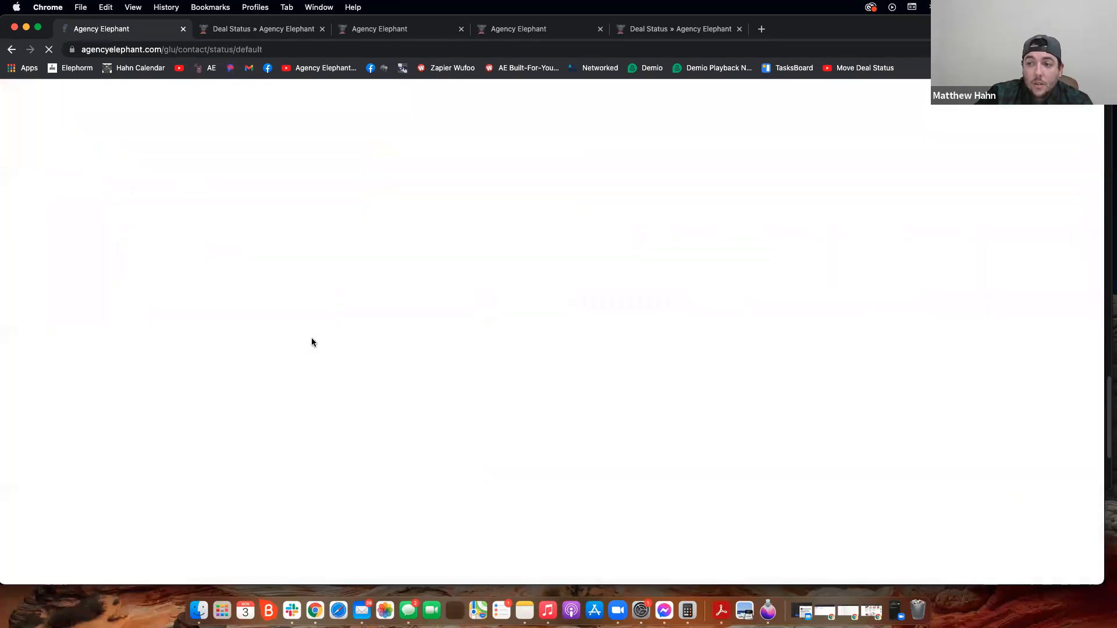
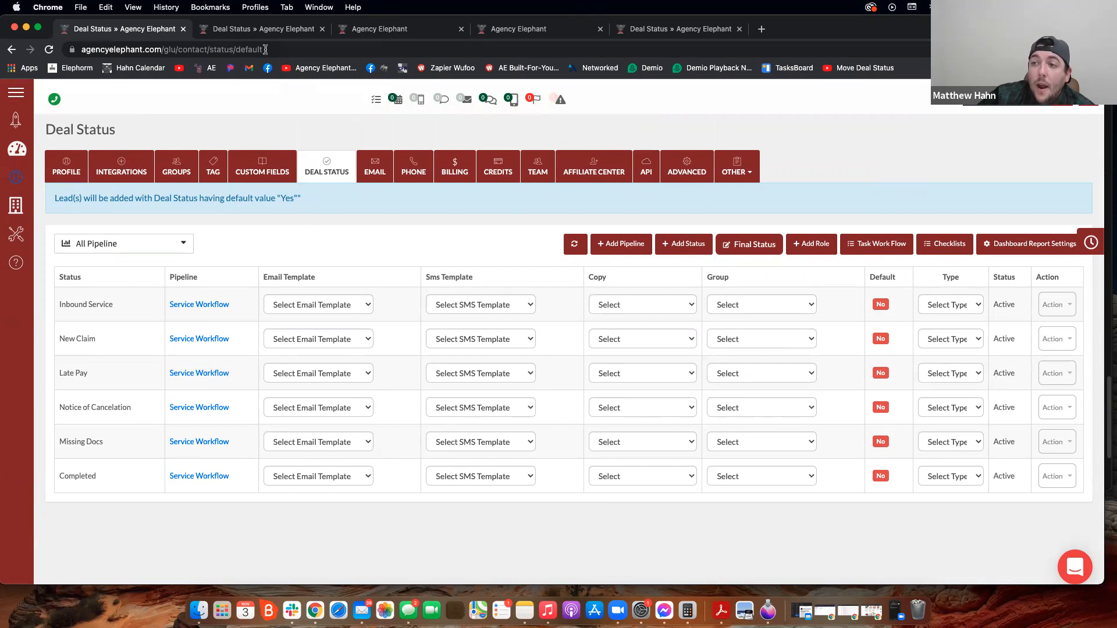
left_click(254, 29)
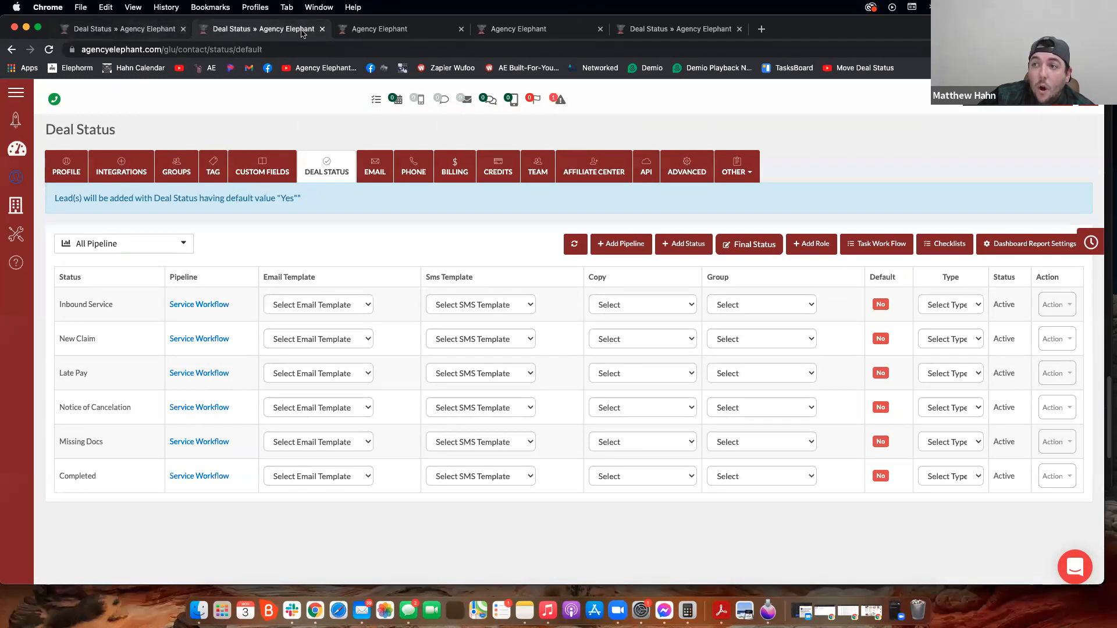
Move the $1200 lead in the Service Workflow pipeline from Inbound Service to New Claim
left_click(378, 29)
left_click_drag(135, 212, 320, 207)
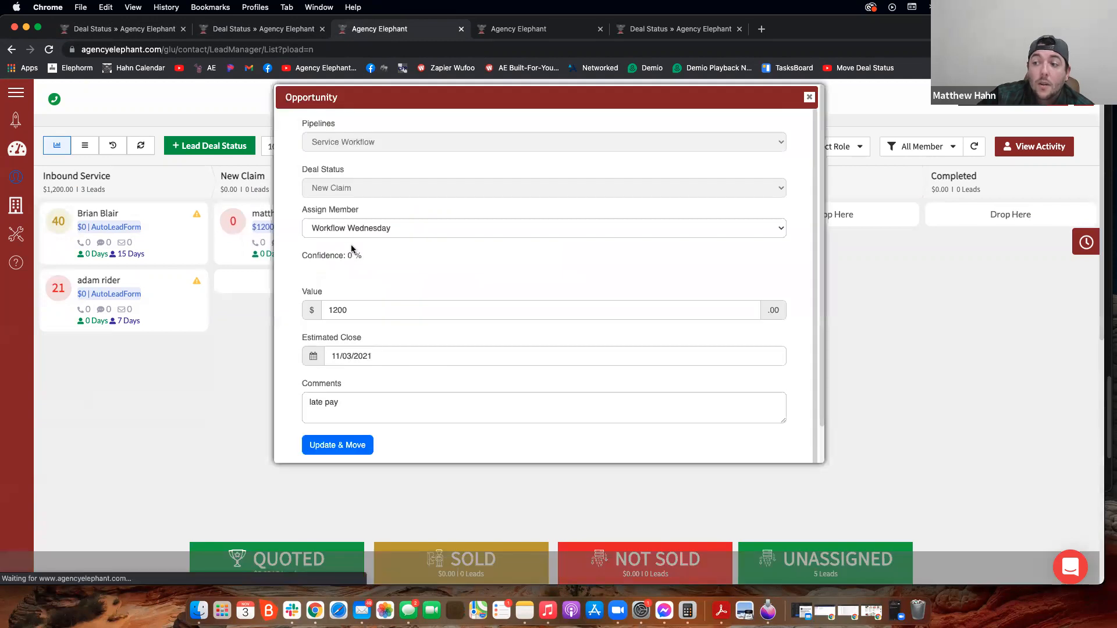
left_click(356, 445)
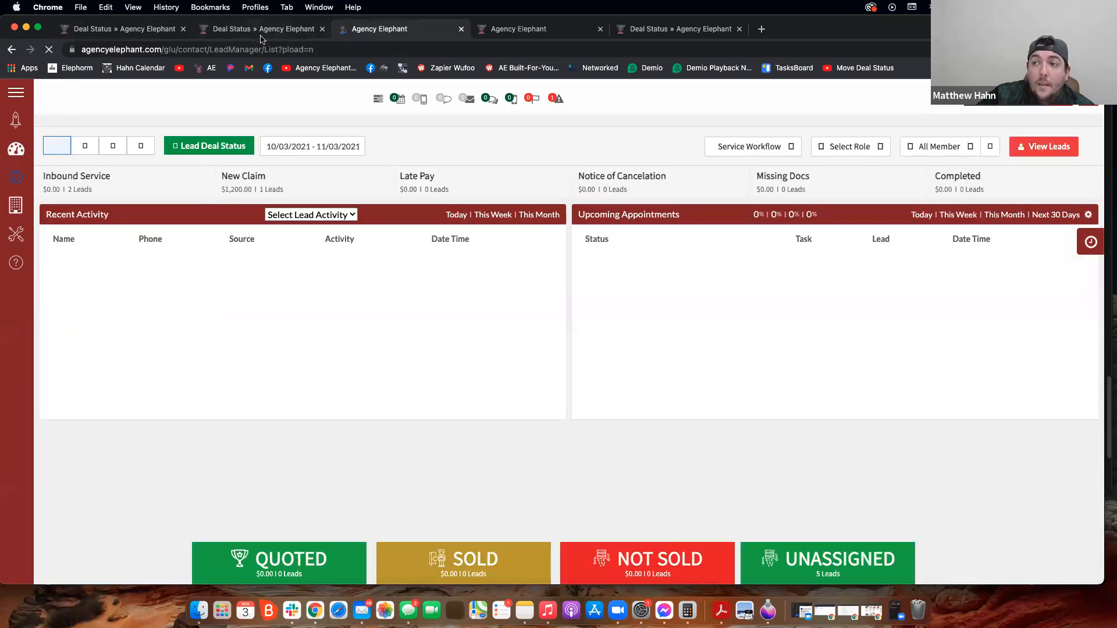
In the Late Pay status's move automation configuration, set New Claim's on-update move to Multiple with the Late Pay group
left_click(262, 32)
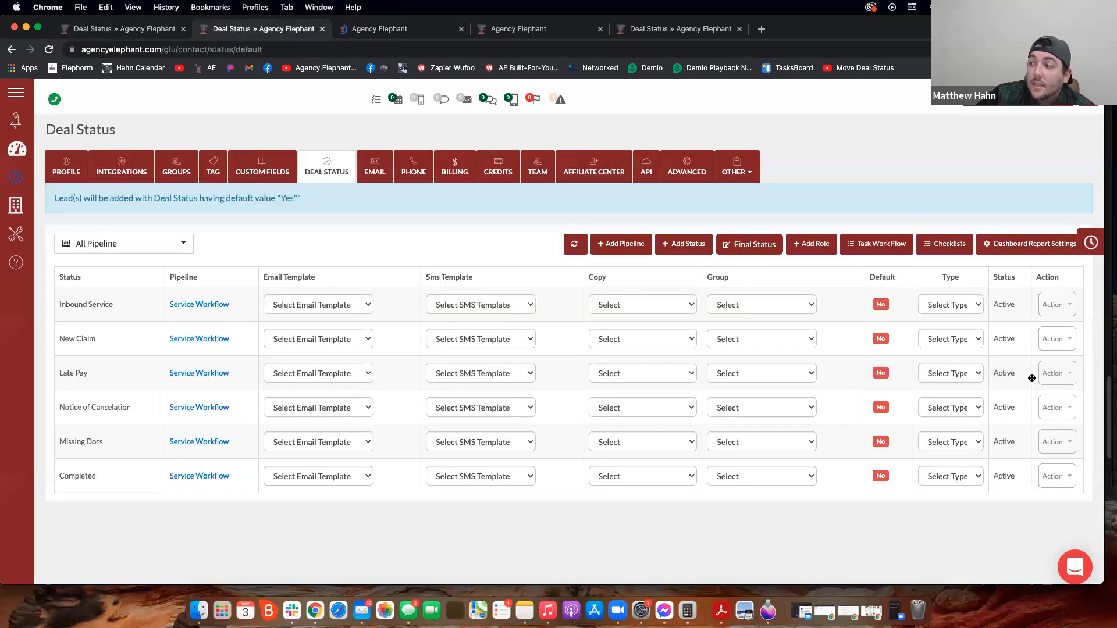
left_click(1056, 372)
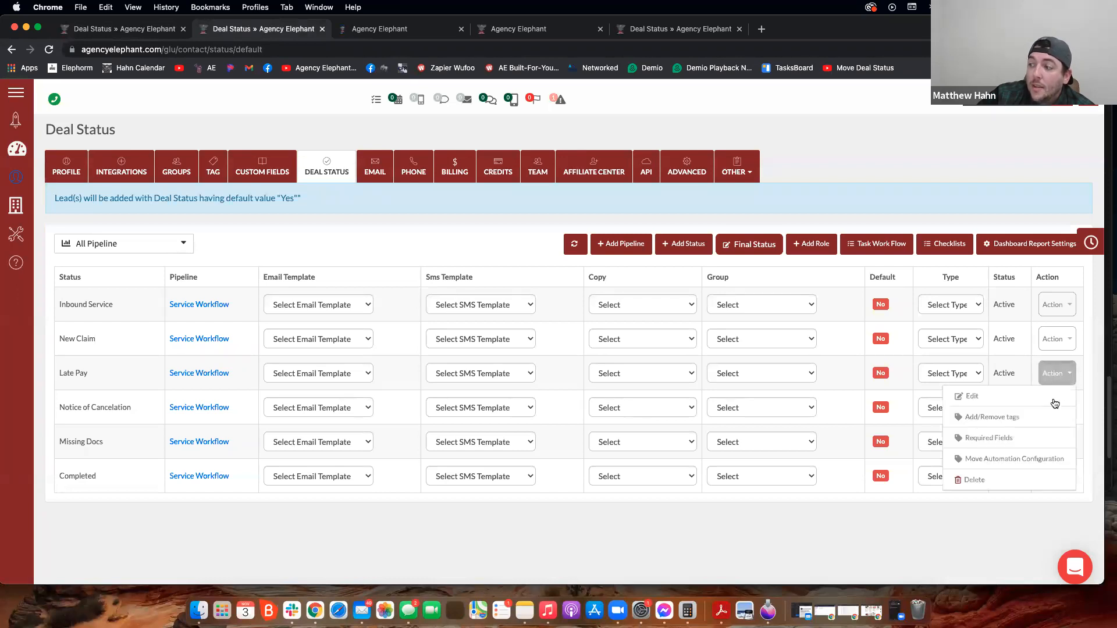
left_click(997, 459)
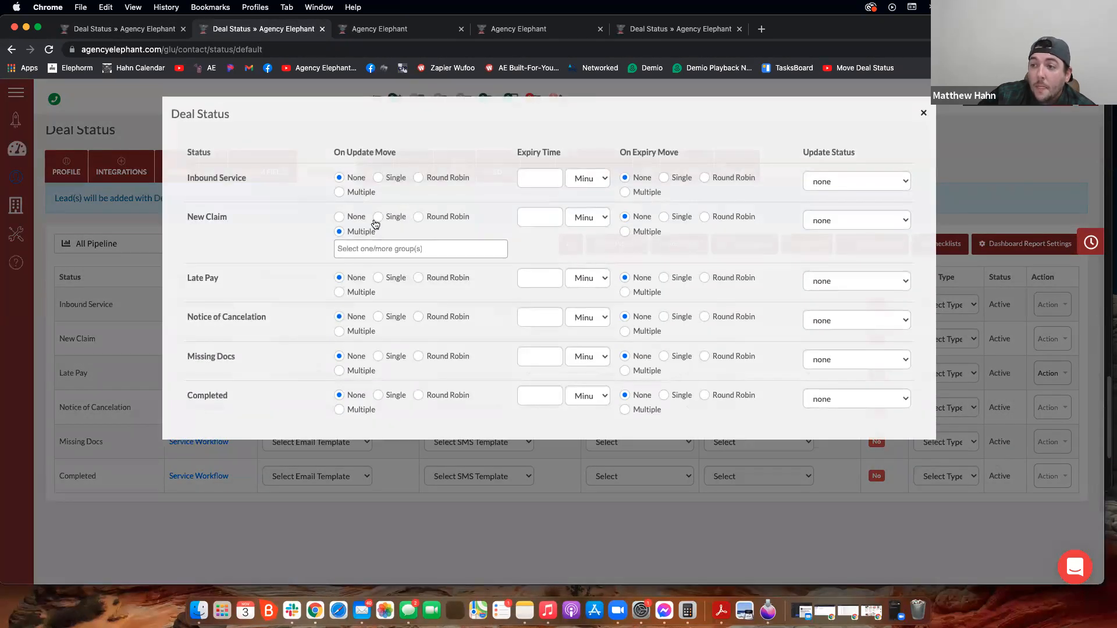
left_click(338, 218)
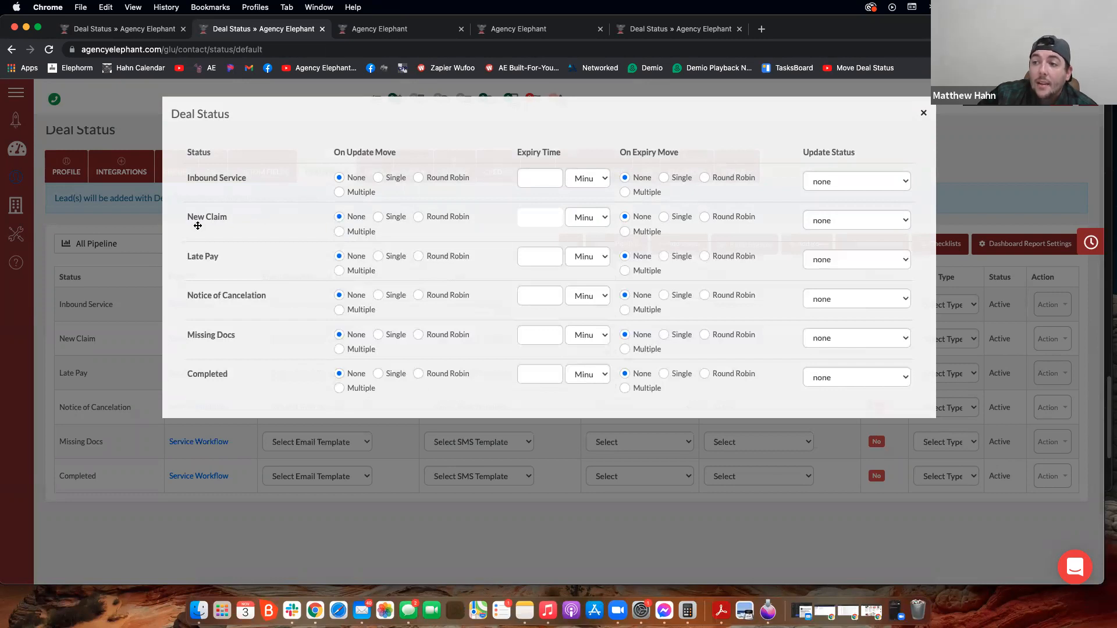
mouse_move(398, 145)
left_mouse_down()
mouse_move(330, 148)
mouse_move(406, 154)
left_mouse_up()
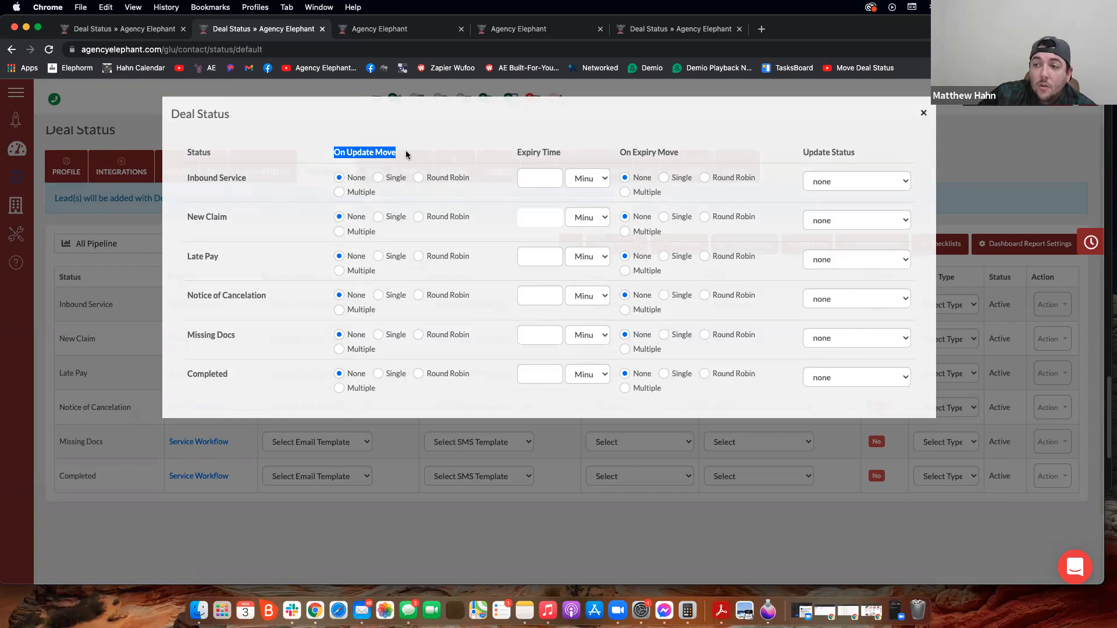
left_click(360, 232)
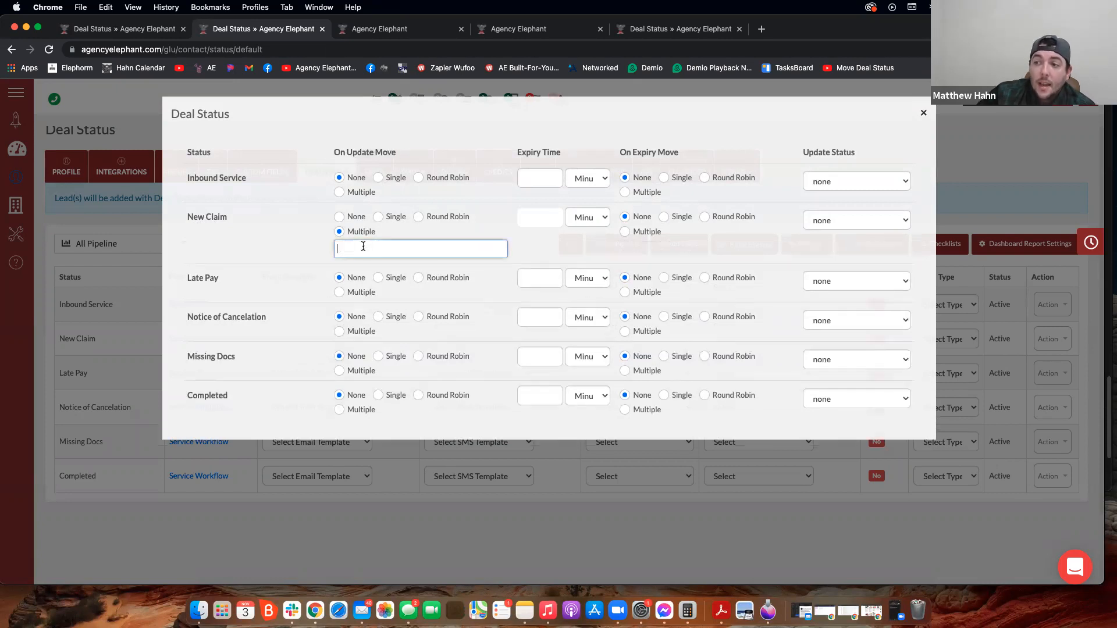
left_click(362, 247)
type("late p")
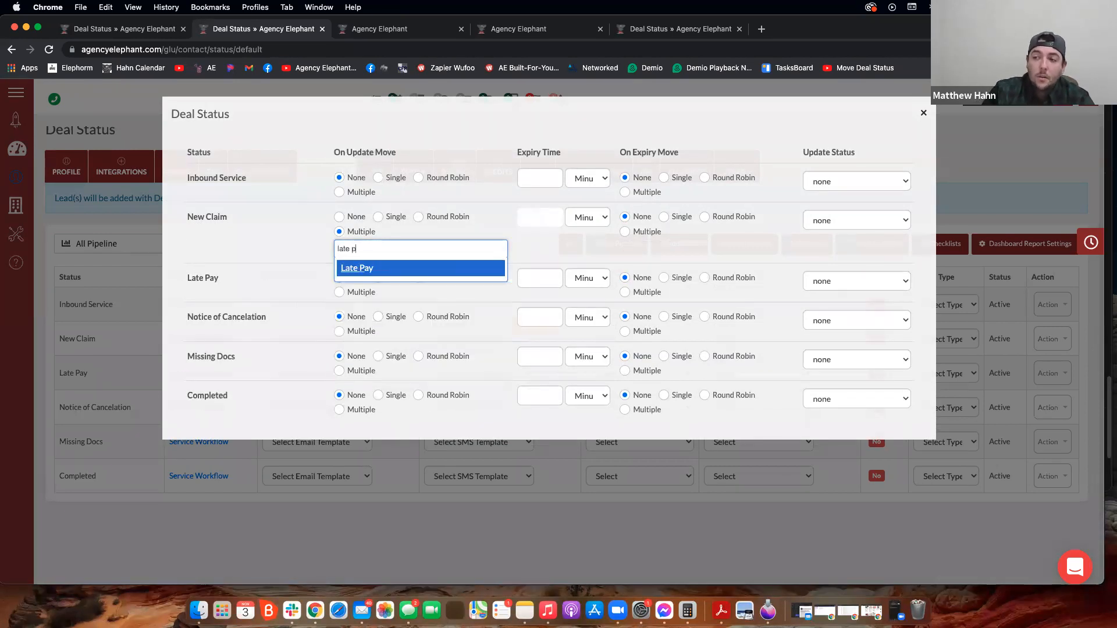
key("Return")
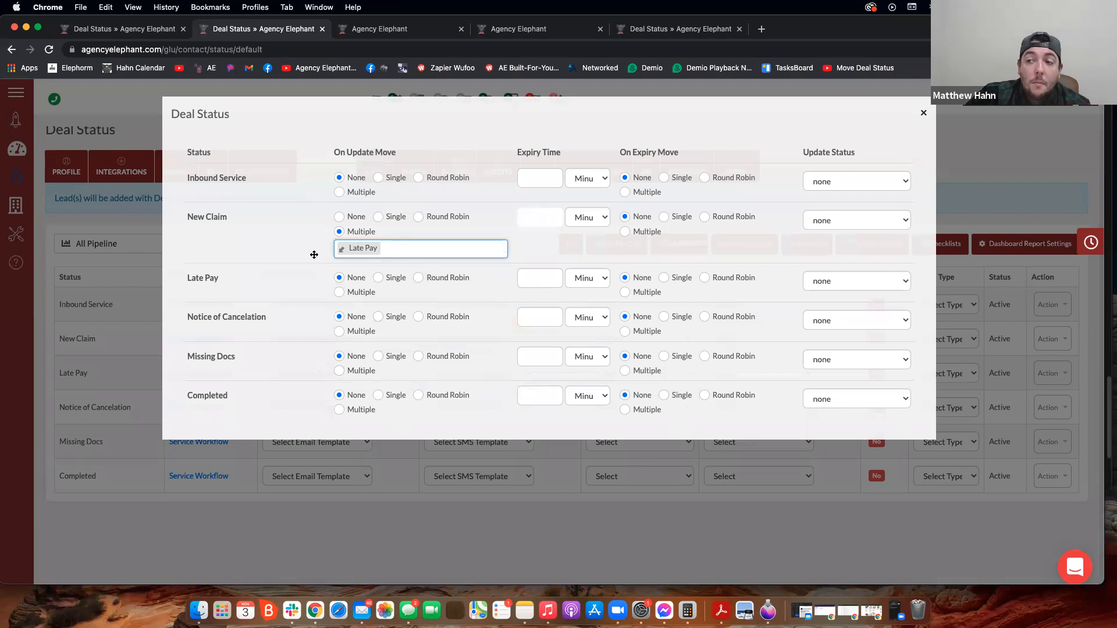
Add the Customers group to New Claim's on-update move and close the configuration
left_click(844, 249)
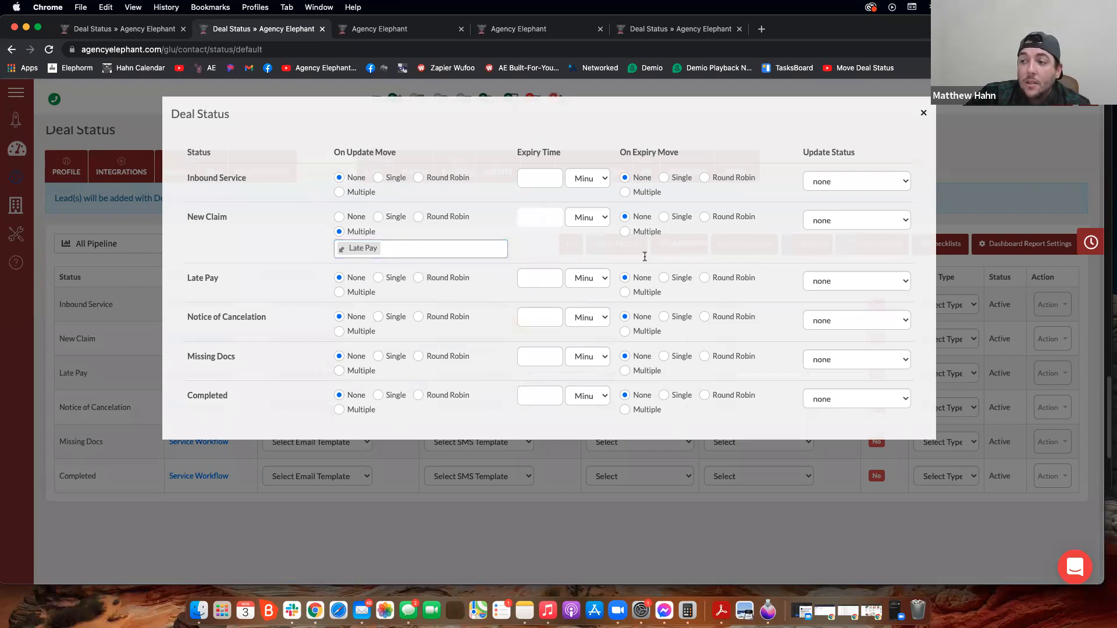
left_click(394, 252)
type("cu")
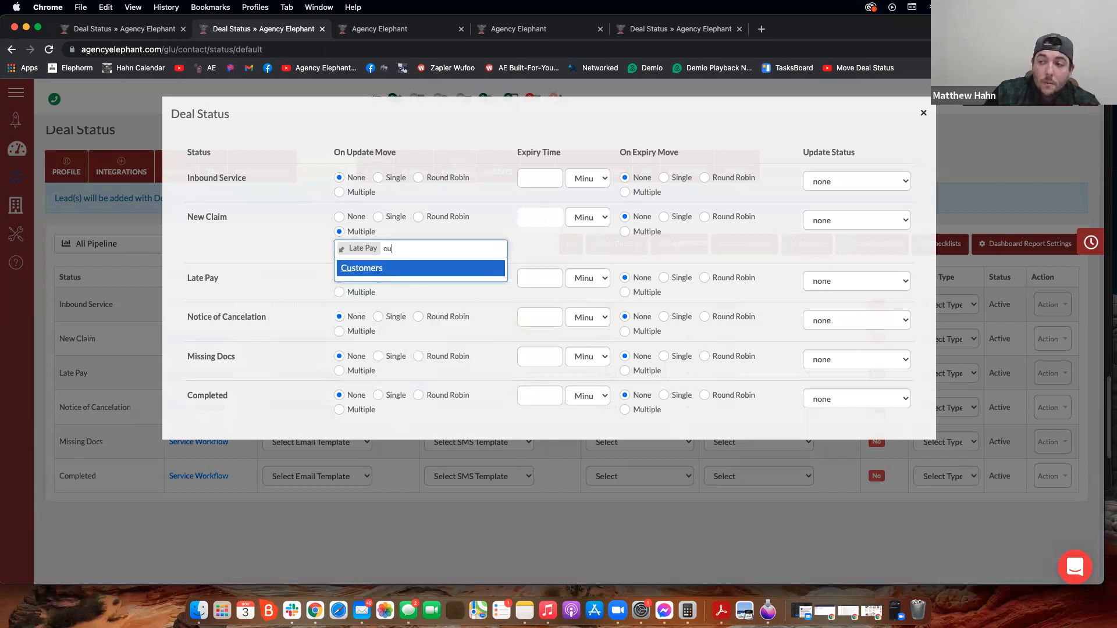
key("Return")
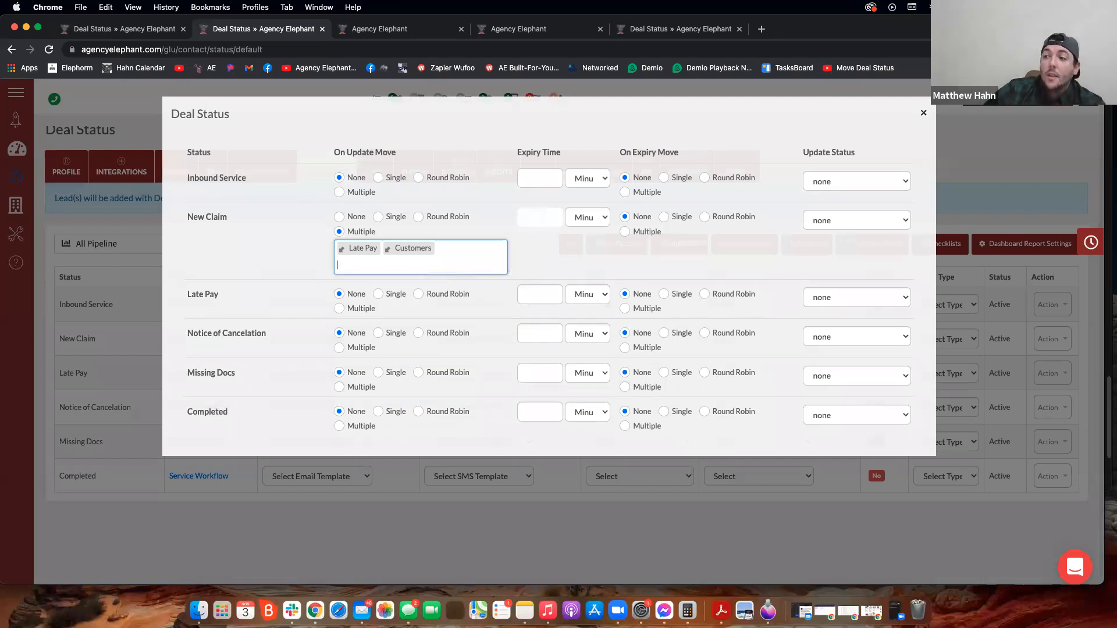
left_click(1033, 283)
Reopen the Late Pay status's move automation configuration, then remove and re-add the Customers group in New Claim's on-update move
left_click(1051, 373)
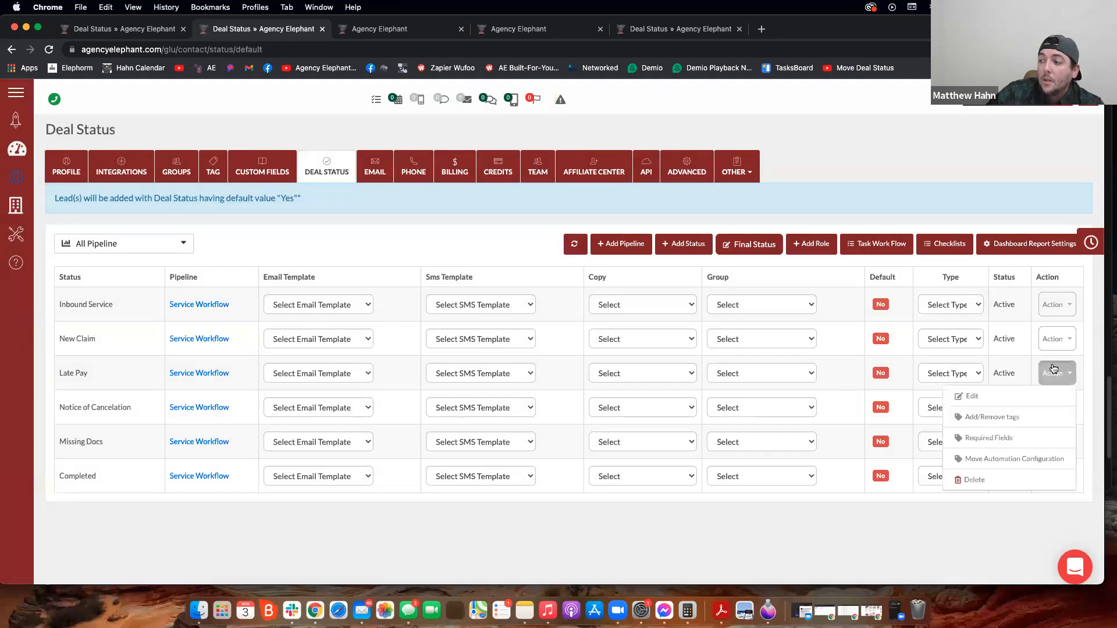
left_click(977, 462)
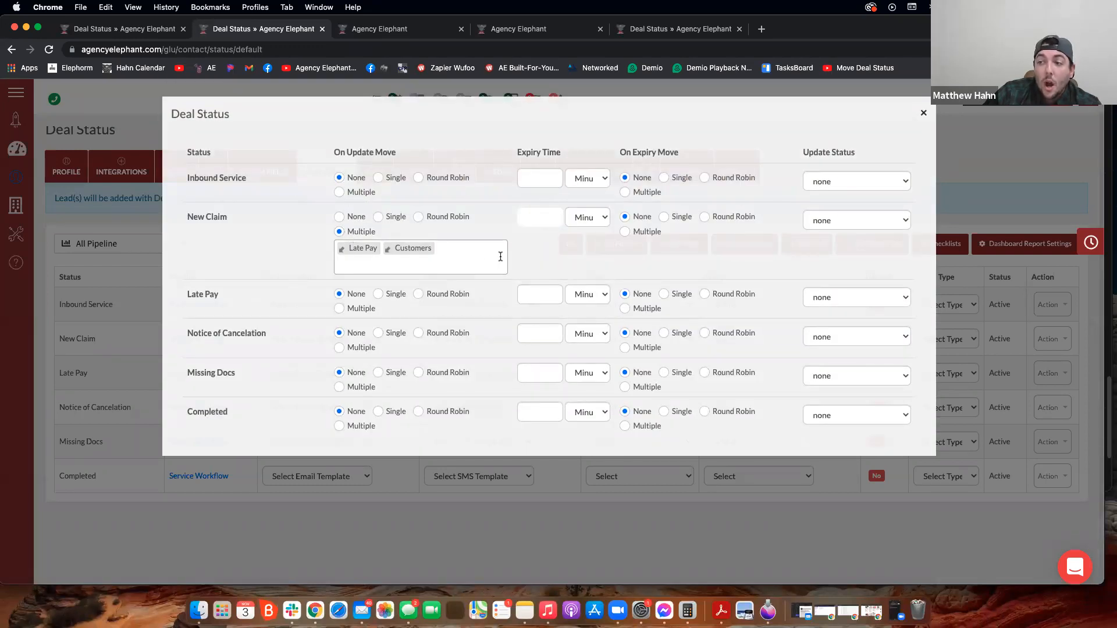
left_click(460, 258)
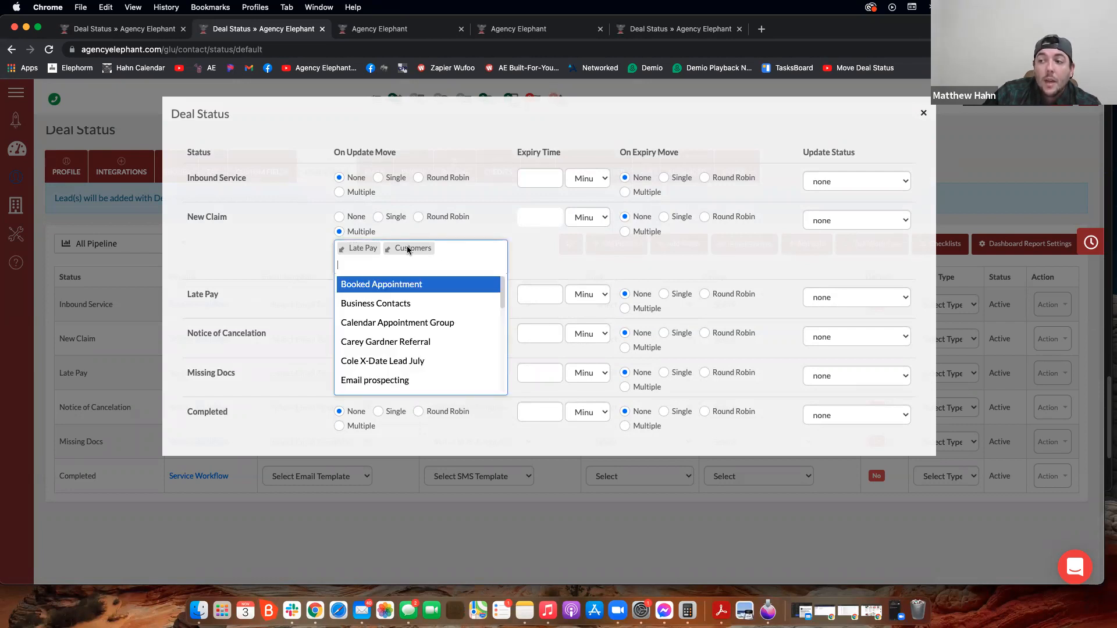
left_click(444, 248)
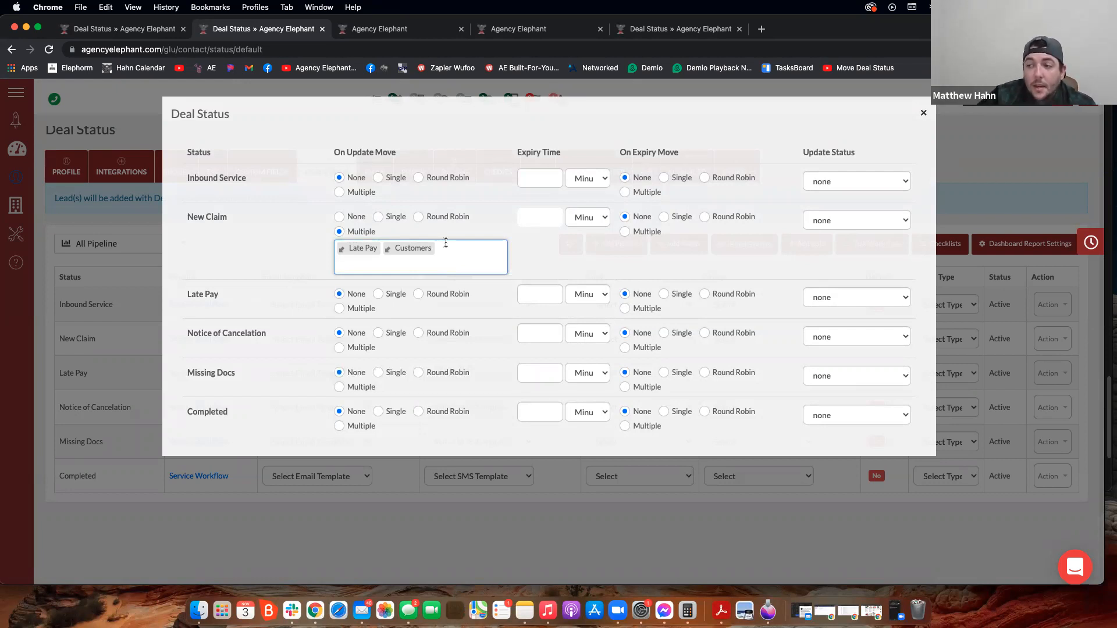
key("BackSpace")
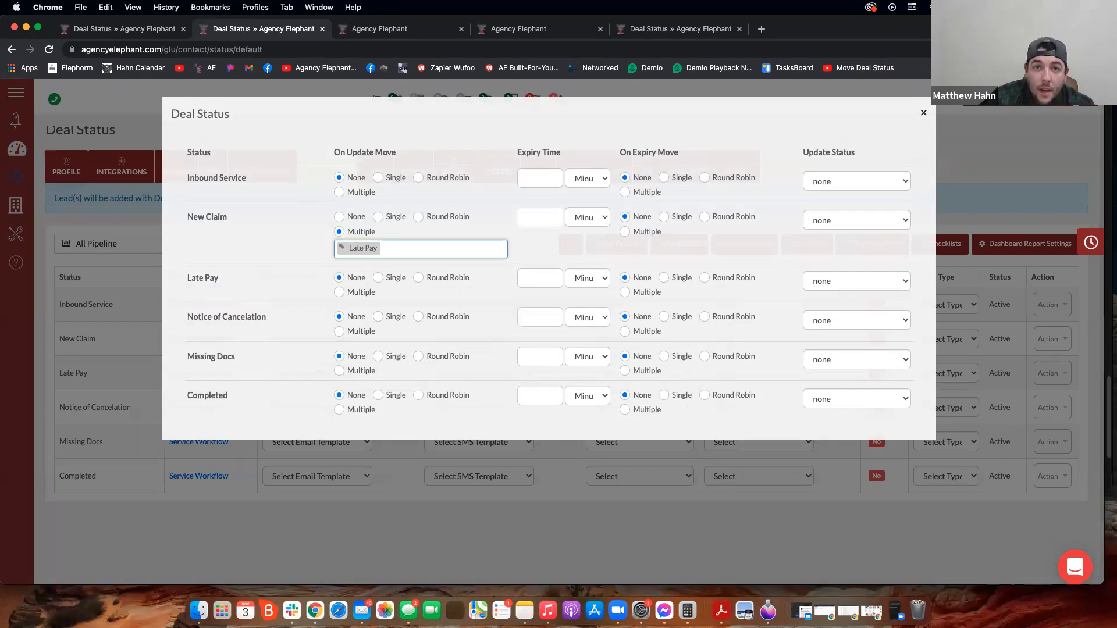
type("custom")
key("Return")
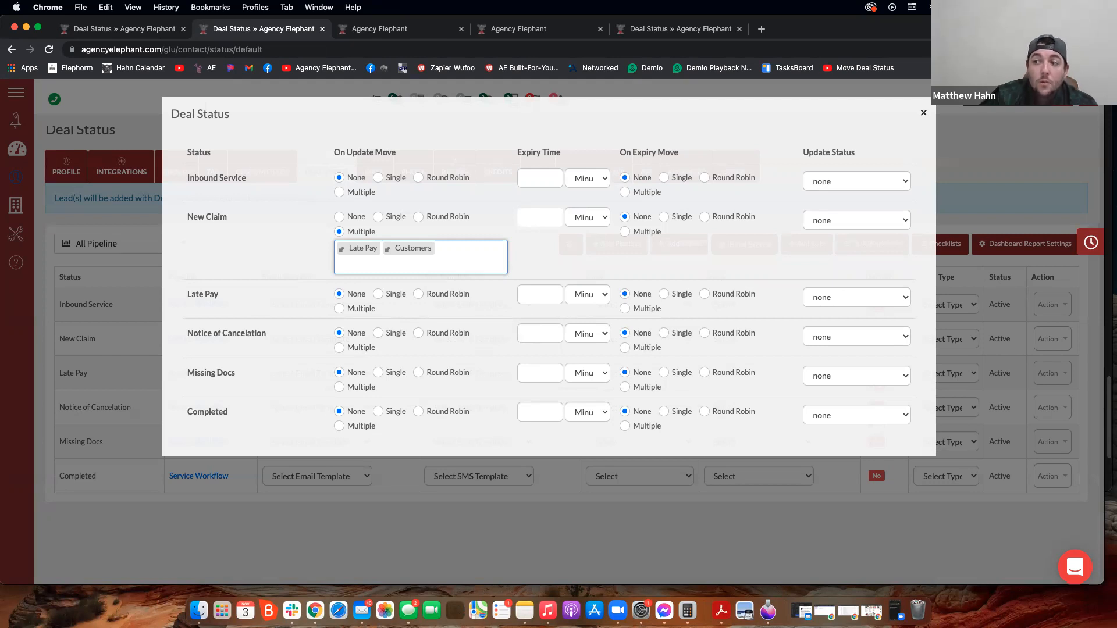
left_click(424, 254)
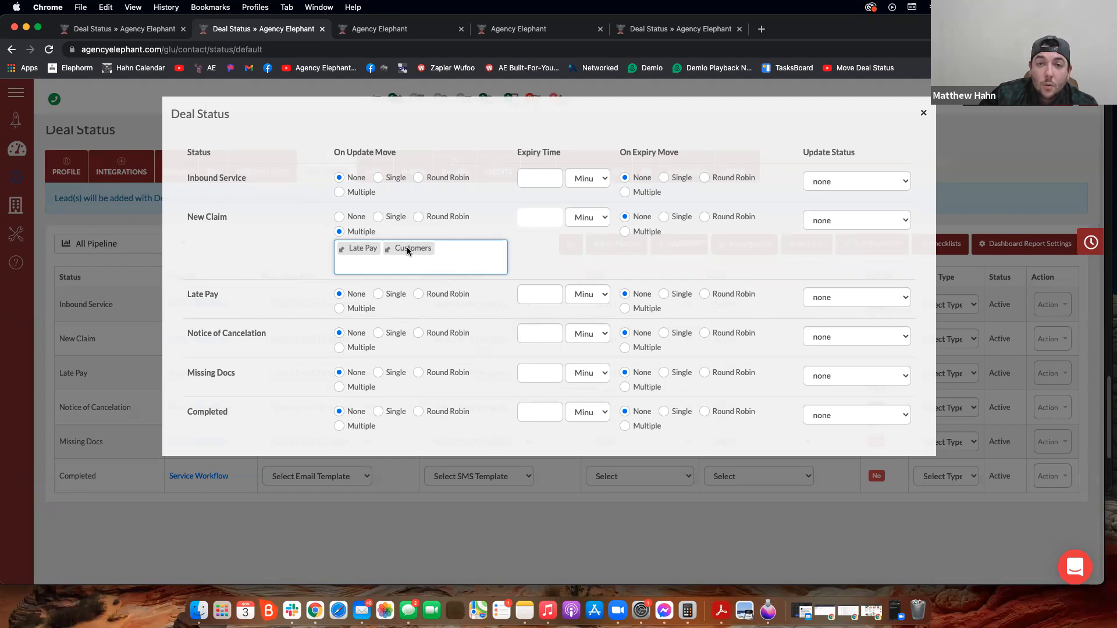
left_click(439, 249)
left_click(453, 244)
left_click(964, 194)
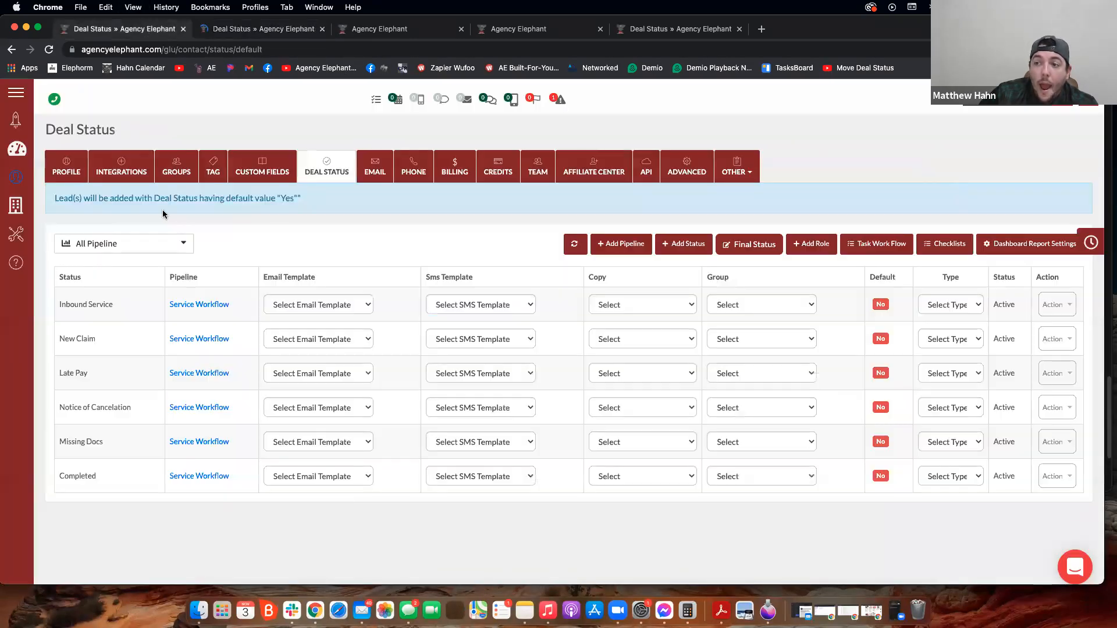
Open the Leads Manager's pipeline view of leads and move the $1200 lead from New Claim to Late Pay
left_click(23, 153)
left_click(18, 180)
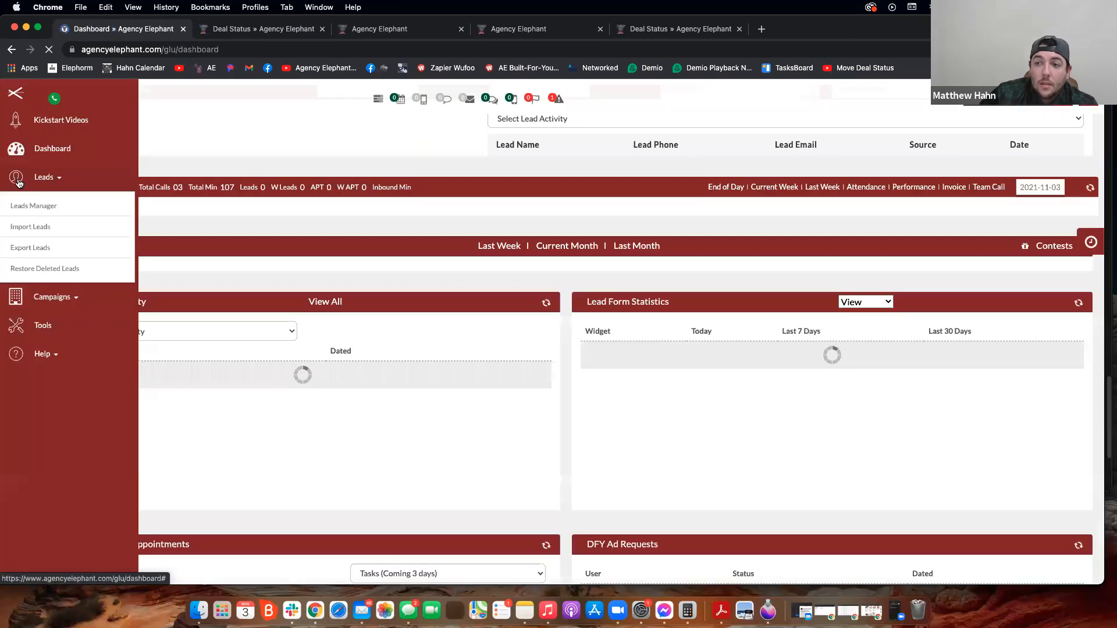
left_click(19, 184)
left_click(20, 183)
left_click(26, 206)
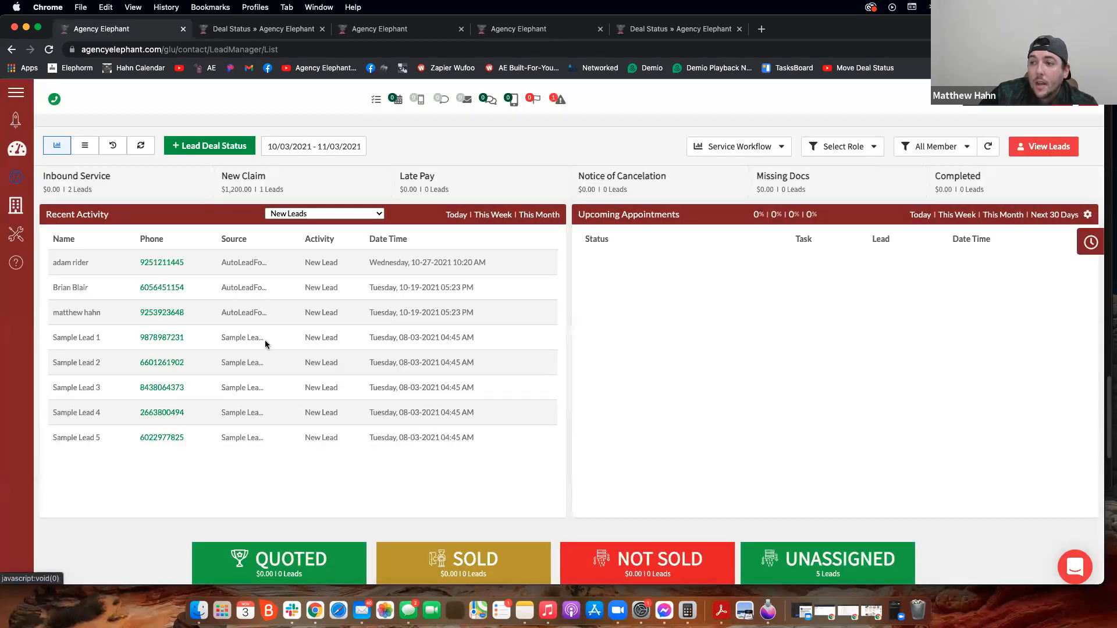
left_click(1051, 147)
left_click_drag(277, 222, 456, 224)
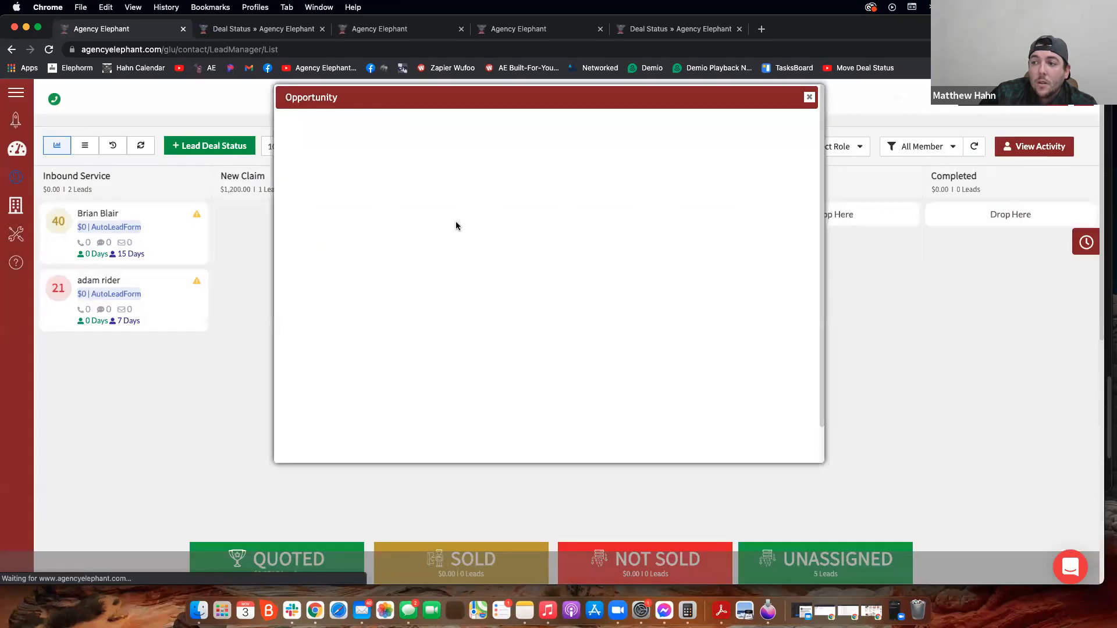
left_click(340, 446)
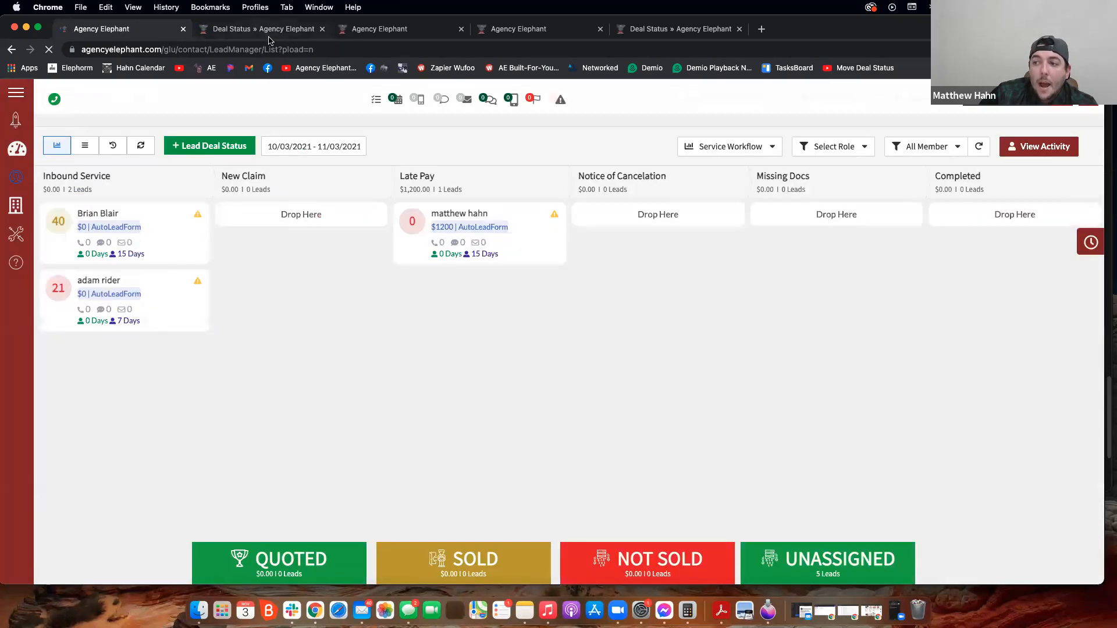
Open the Late Pay lead's details and examine its latest deal status note
left_click(466, 217)
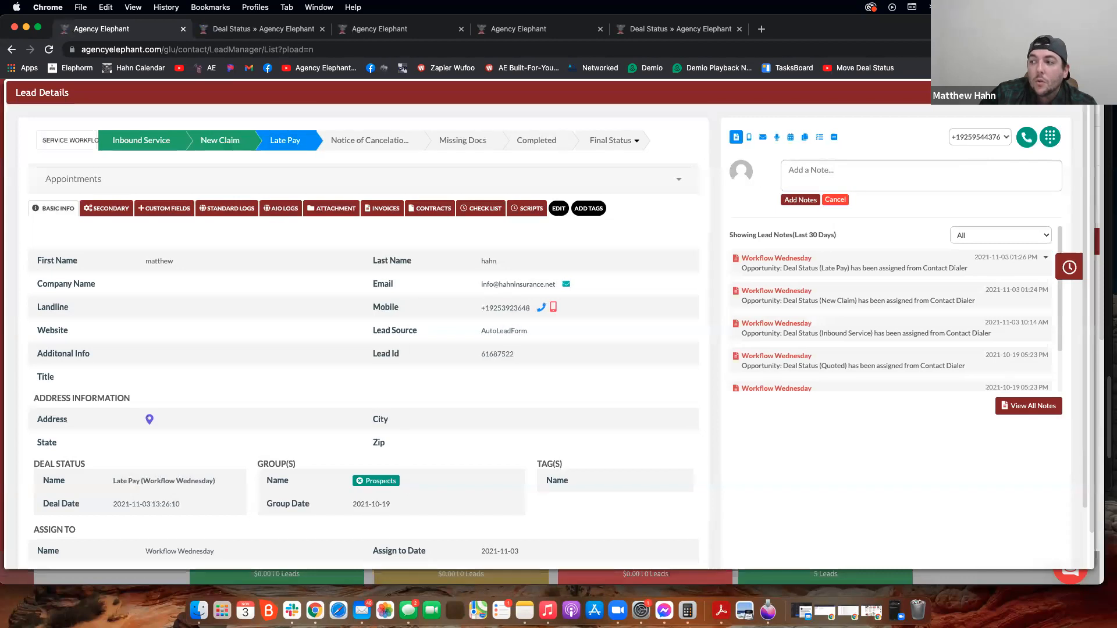
left_click_drag(820, 269, 849, 269)
left_click(1079, 93)
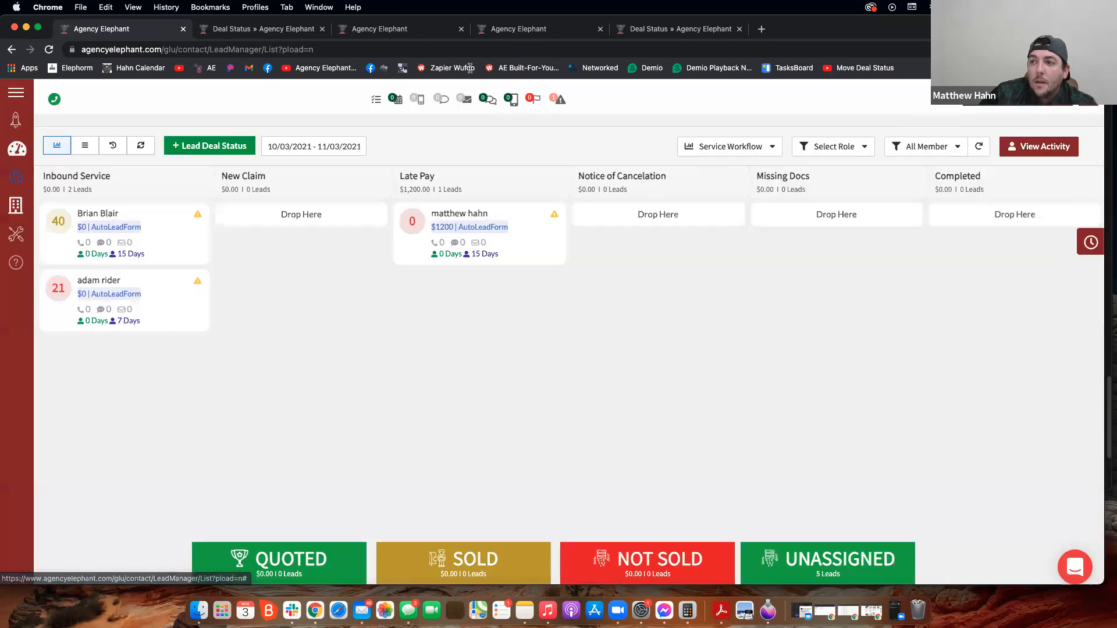
Open the New Claim status's move automation configuration and remove the Customers and Late Pay groups from New Claim's on-update move
left_click(303, 31)
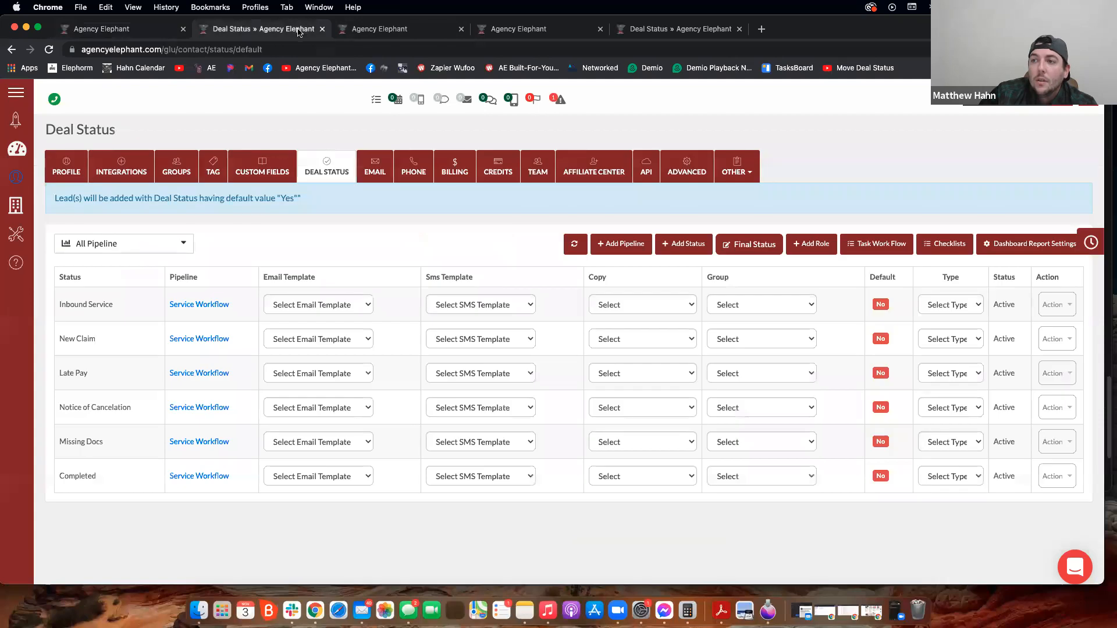
left_click(1048, 343)
left_click(981, 424)
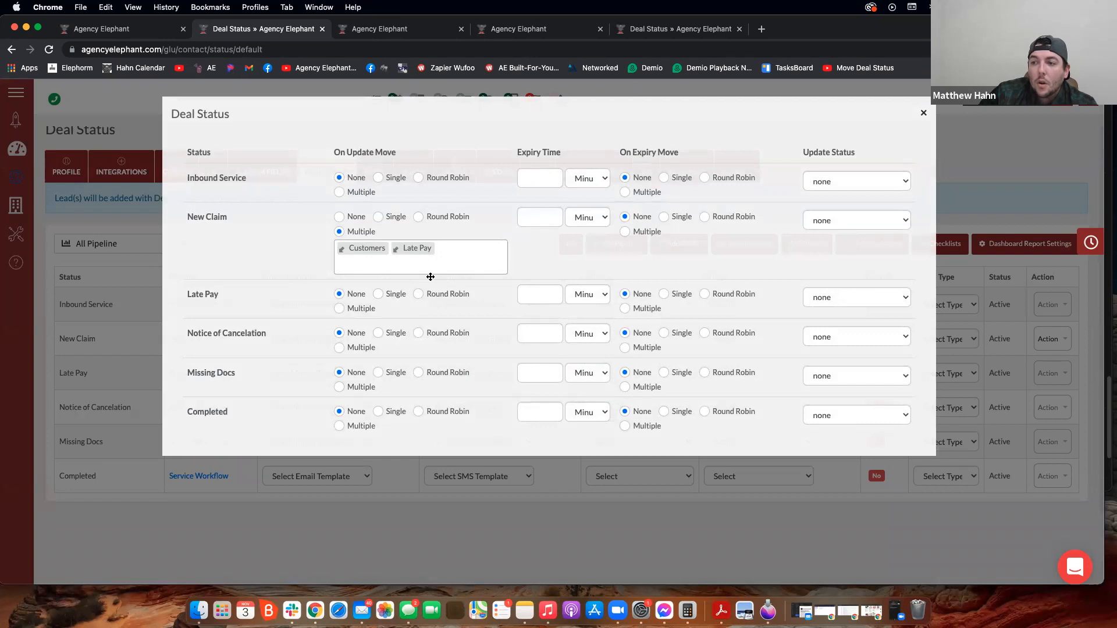
left_click(444, 247)
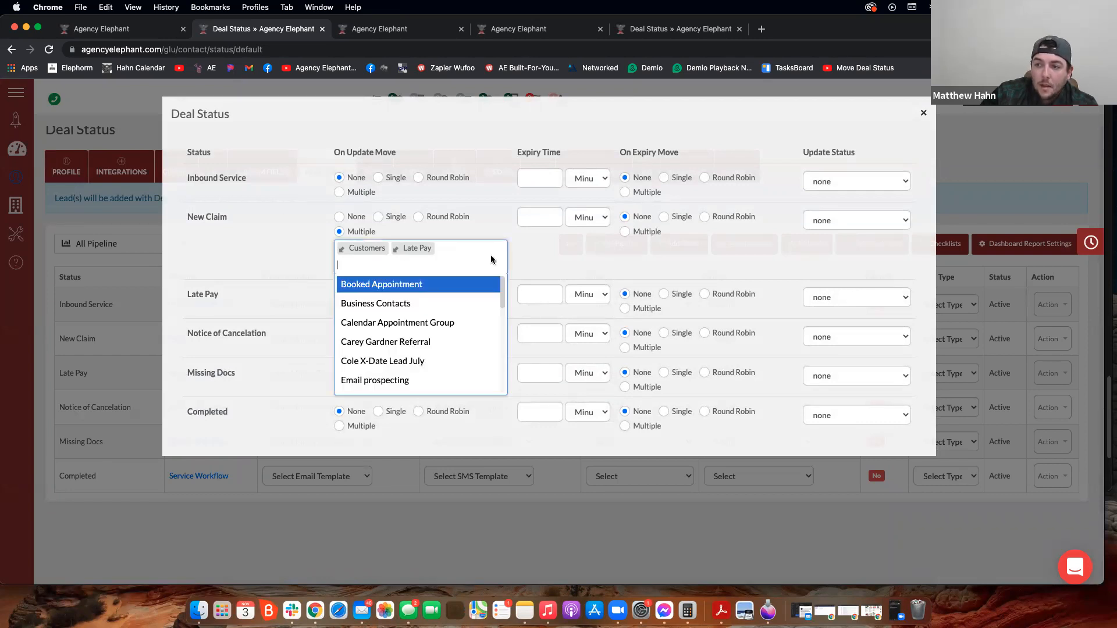
key("BackSpace")
key("BackSpace")
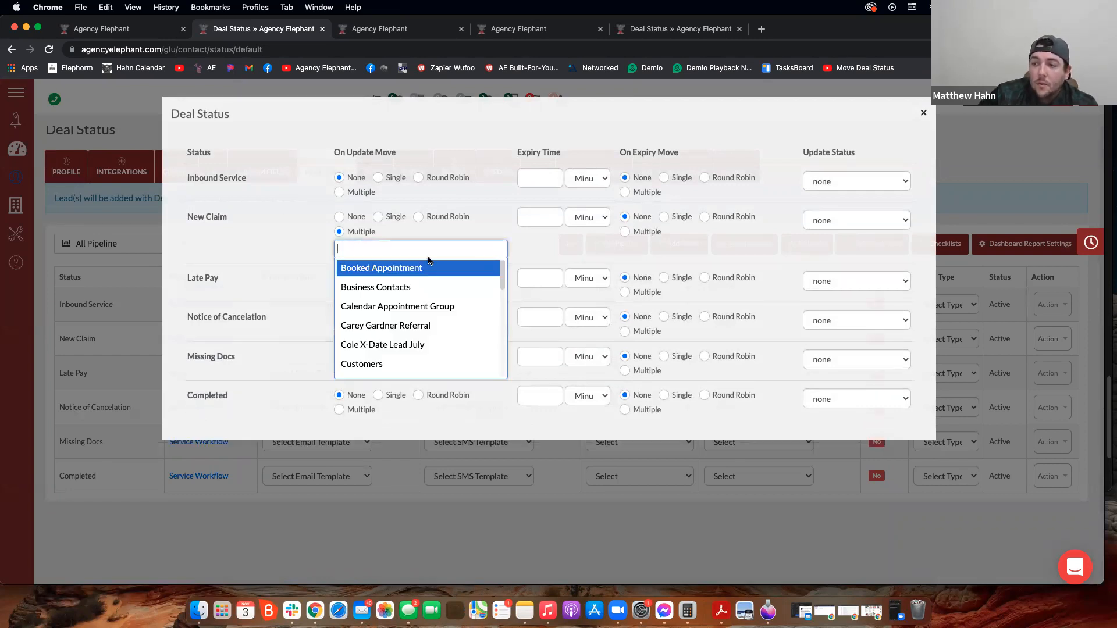
left_click(257, 257)
Set Late Pay's on-update move to Multiple with the Late Pay and Customers groups and close the configuration
left_click(347, 294)
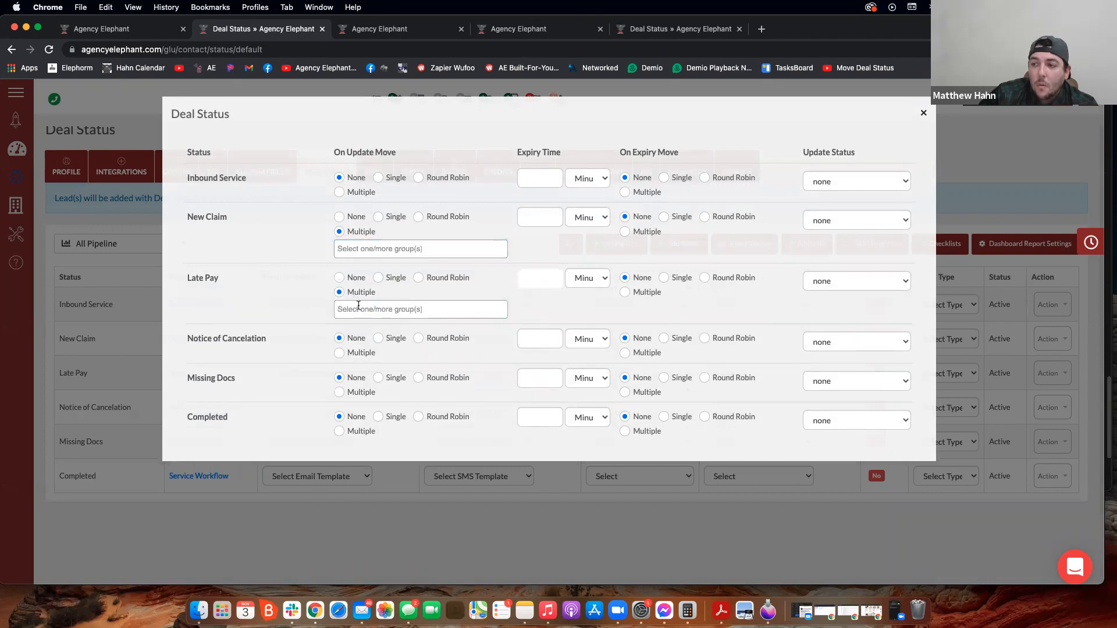
left_click(359, 305)
type("late p")
key("Return")
type("cus")
key("Return")
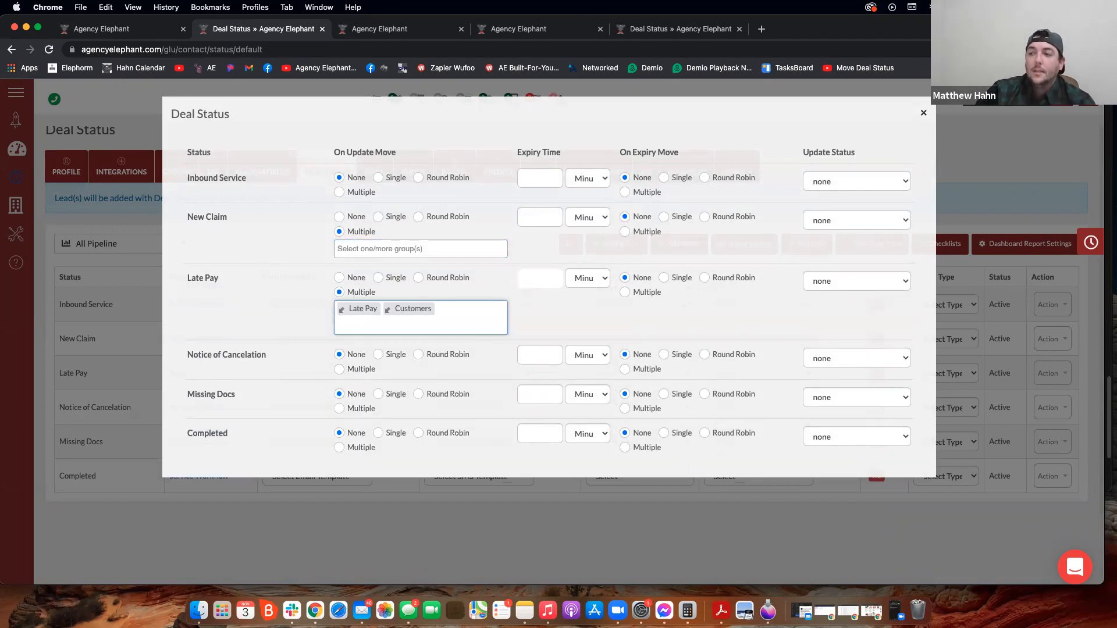
left_click(531, 312)
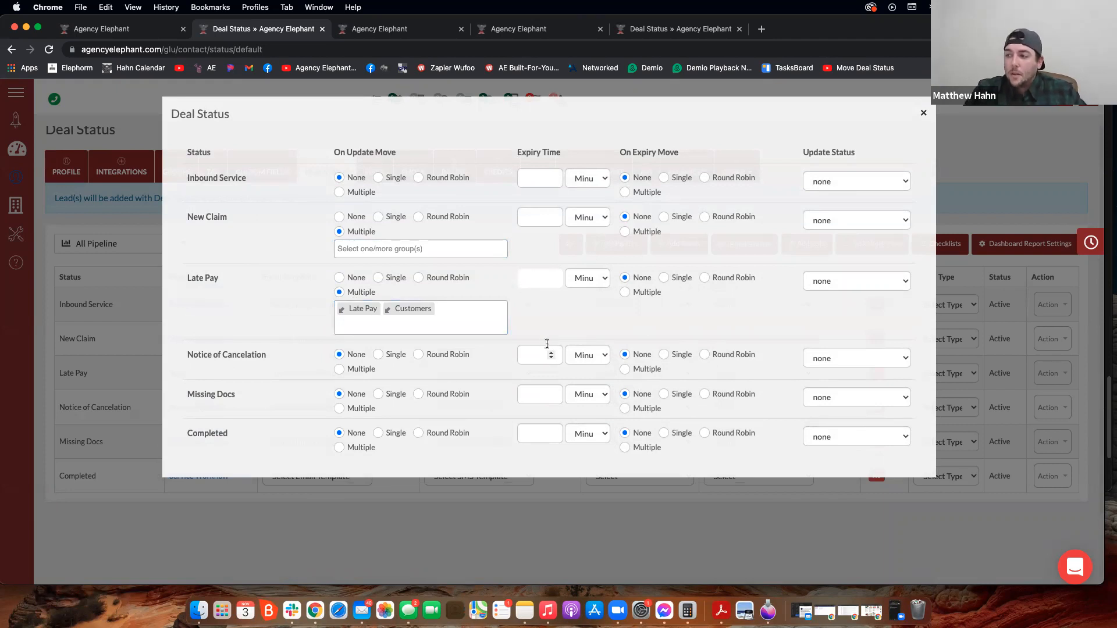
left_click(962, 172)
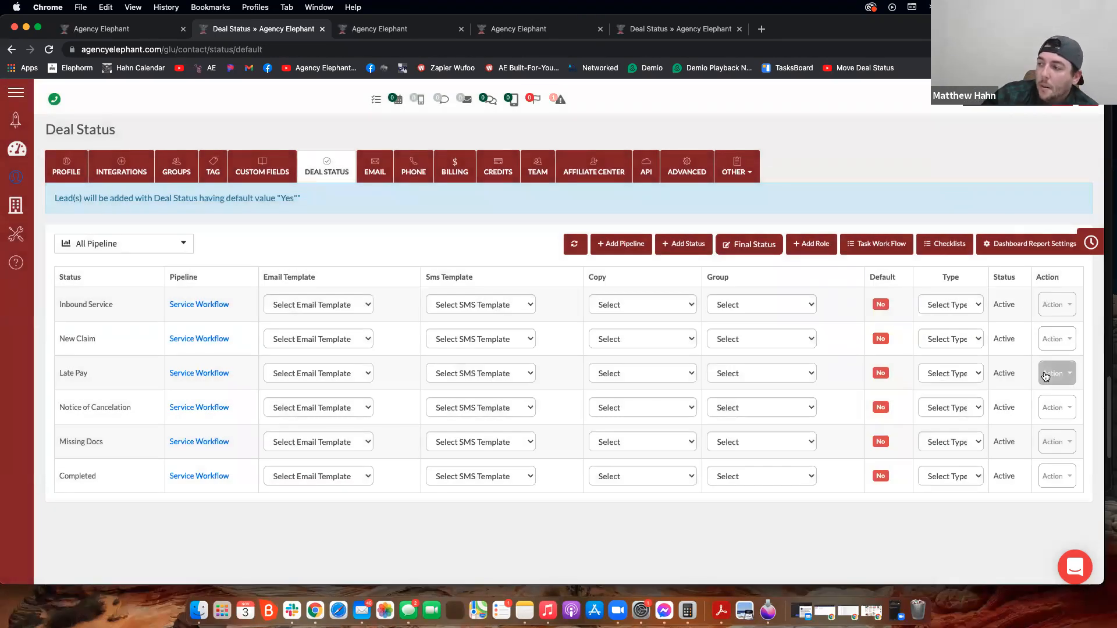
Reopen the Late Pay status's move automation configuration and review the On Update Move and On Expiry Move settings
left_click(1045, 376)
left_click(1012, 458)
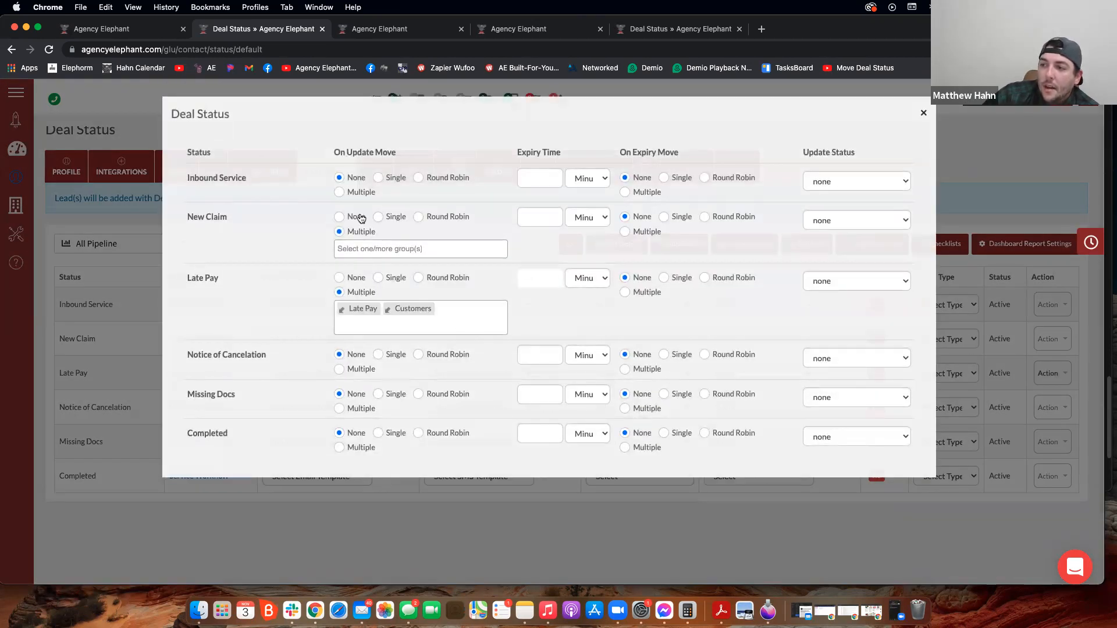
left_click_drag(332, 152, 397, 153)
left_click_drag(686, 153, 605, 155)
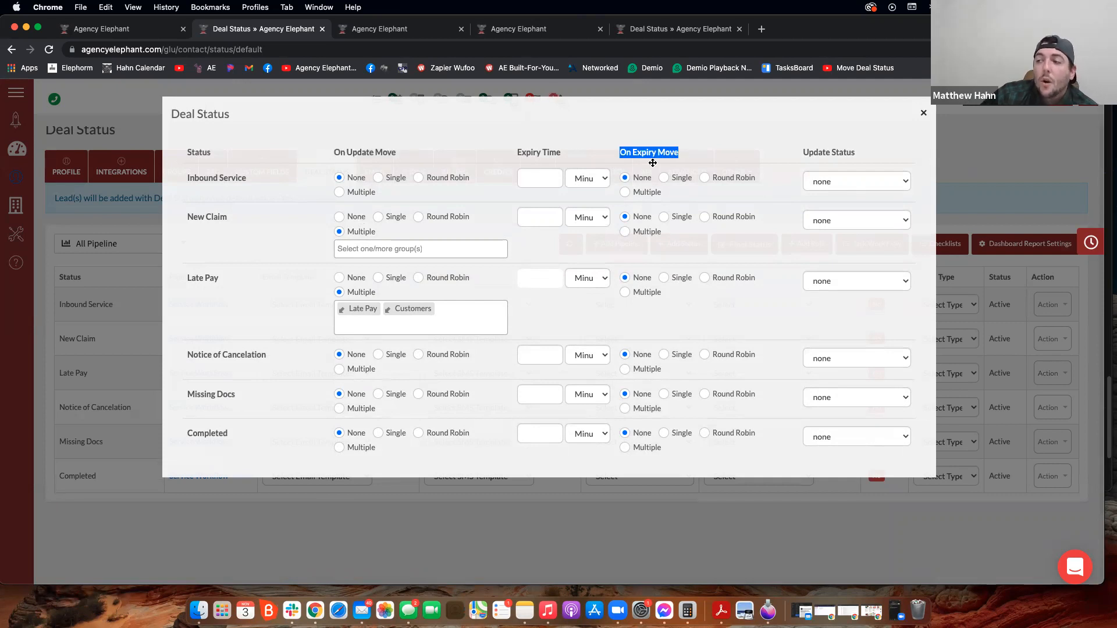
left_click(923, 115)
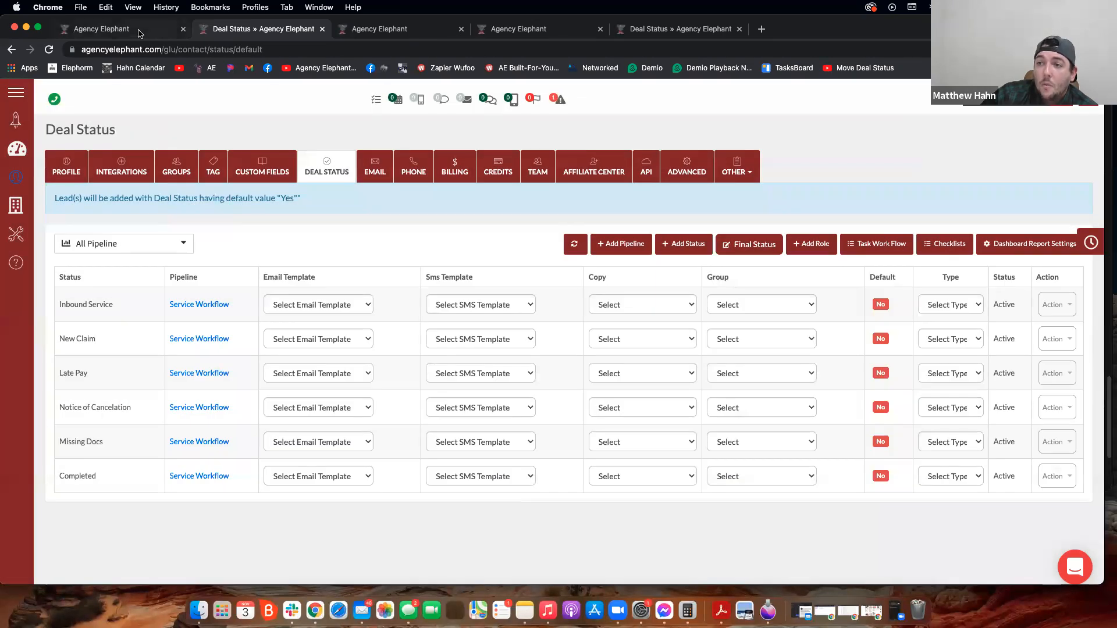
Retest the automation by moving the $1200 lead to New Claim and back to Late Pay, and check its groups and notes
left_click(139, 32)
left_click_drag(395, 224, 294, 324)
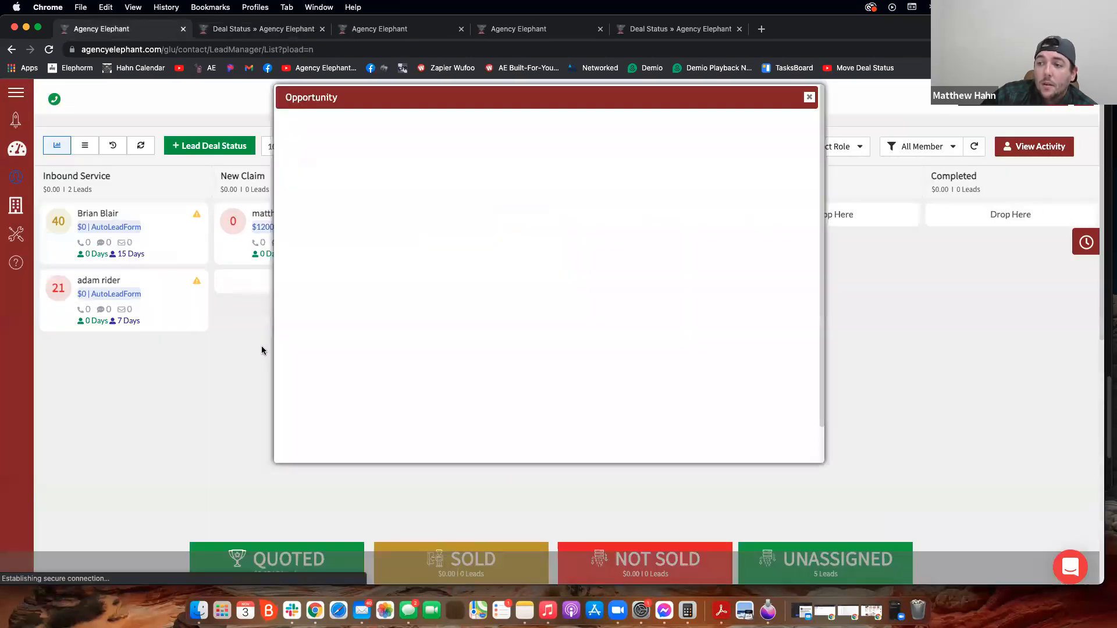
left_click(340, 450)
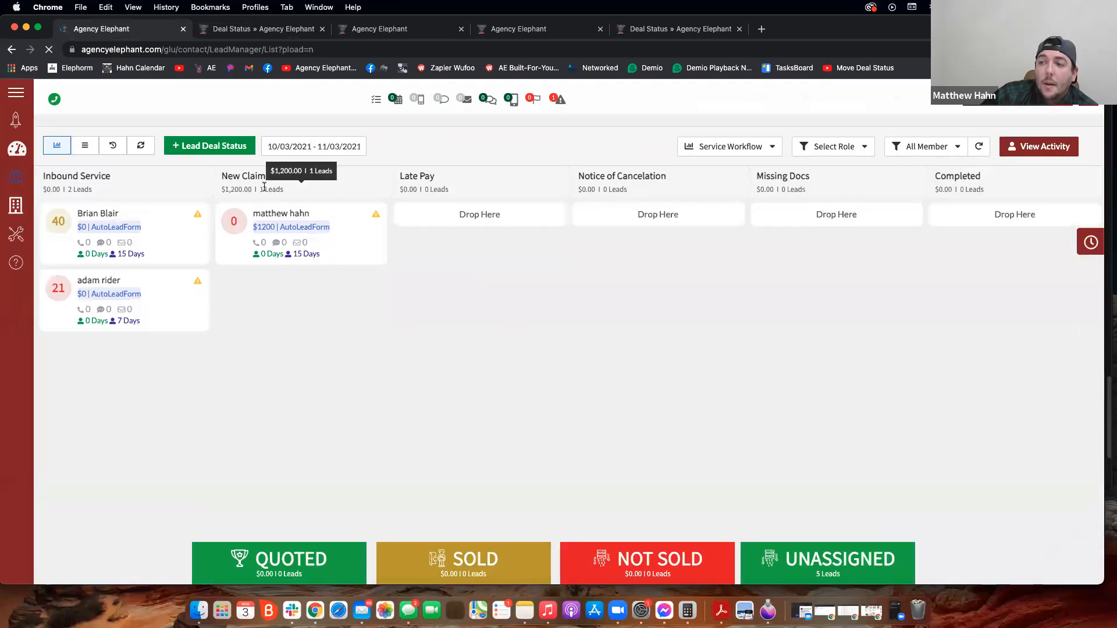
left_click_drag(265, 213, 424, 210)
left_click(348, 446)
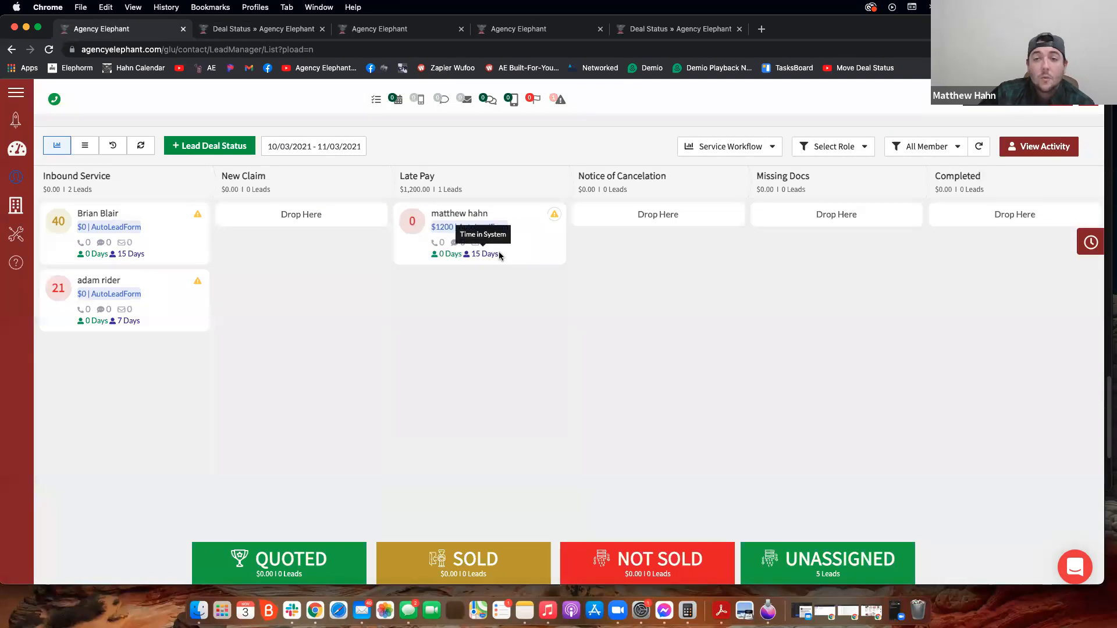
left_click(464, 218)
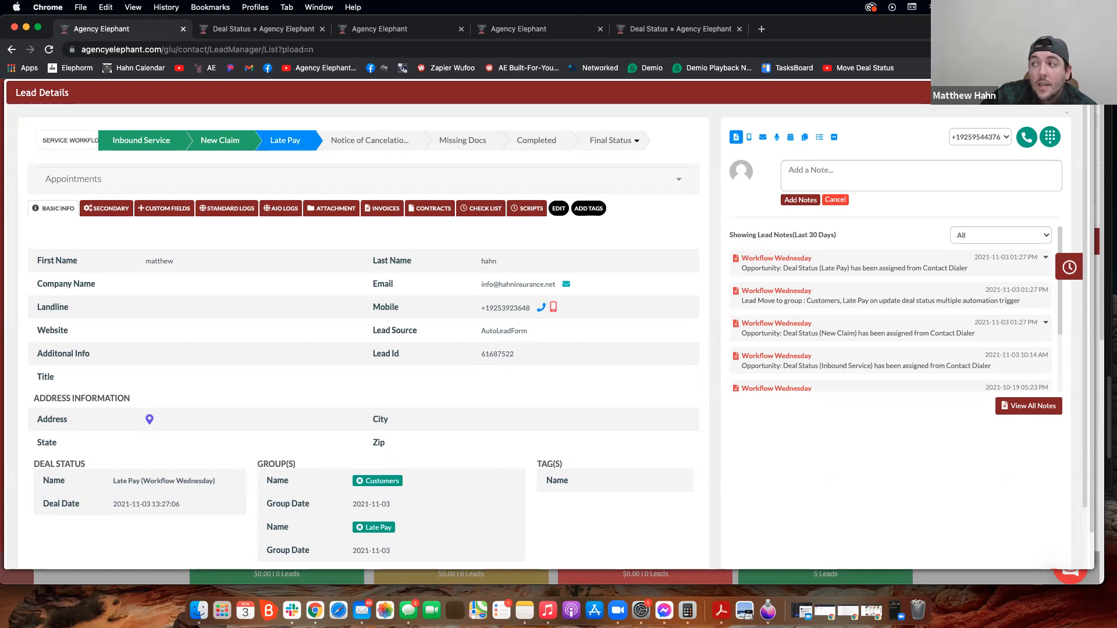
left_click(1080, 92)
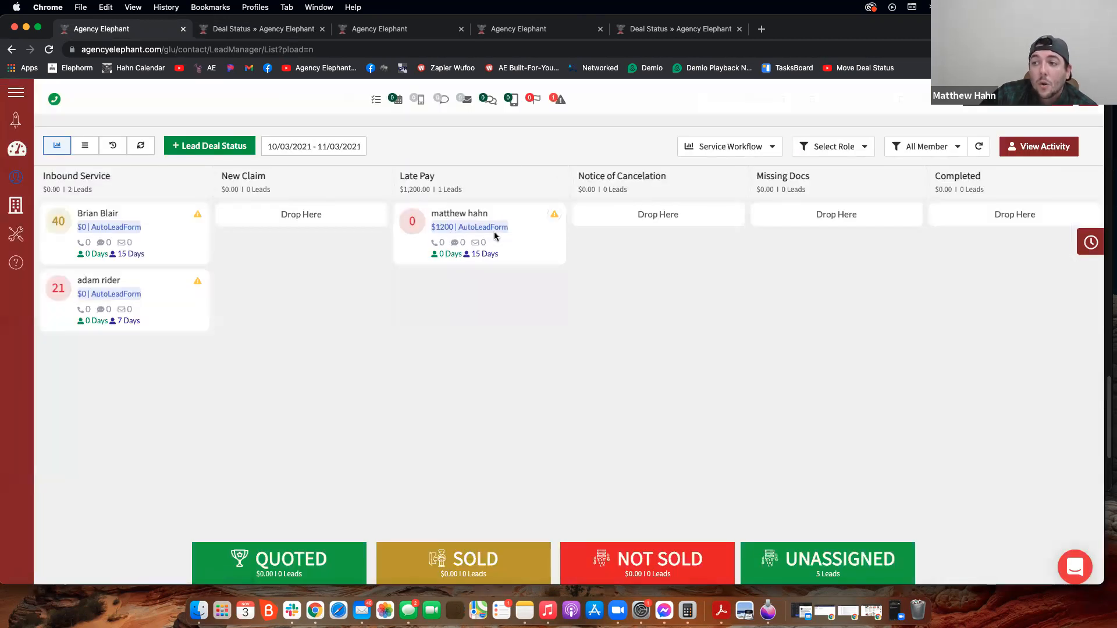
Set New Claim's on-update move to None in the Late Pay status's move automation configuration and close it
left_click(289, 32)
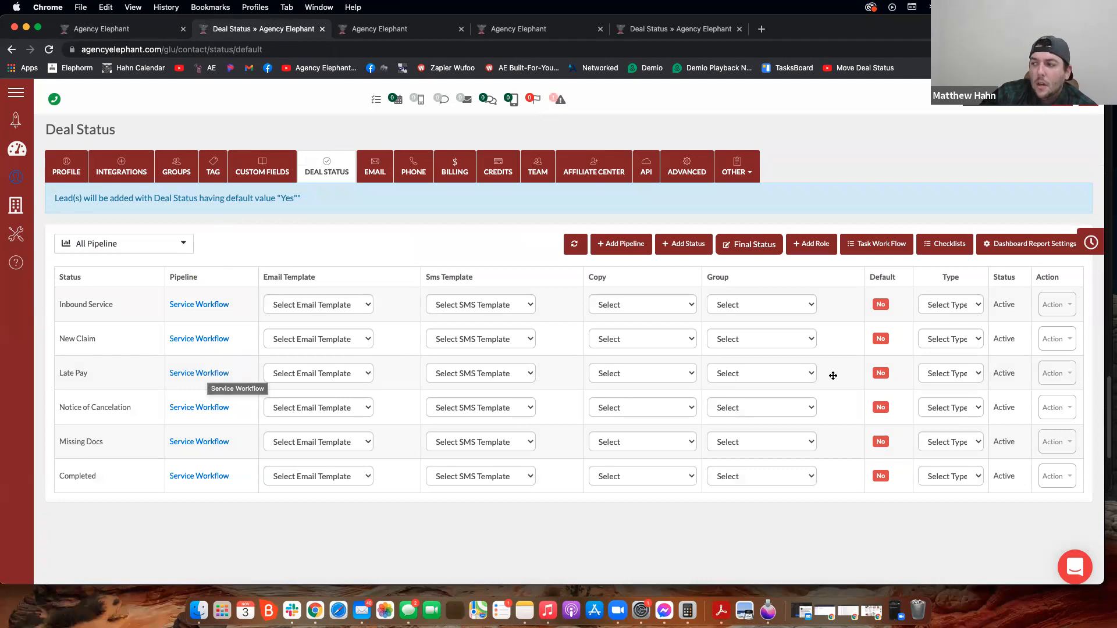
left_click(1054, 373)
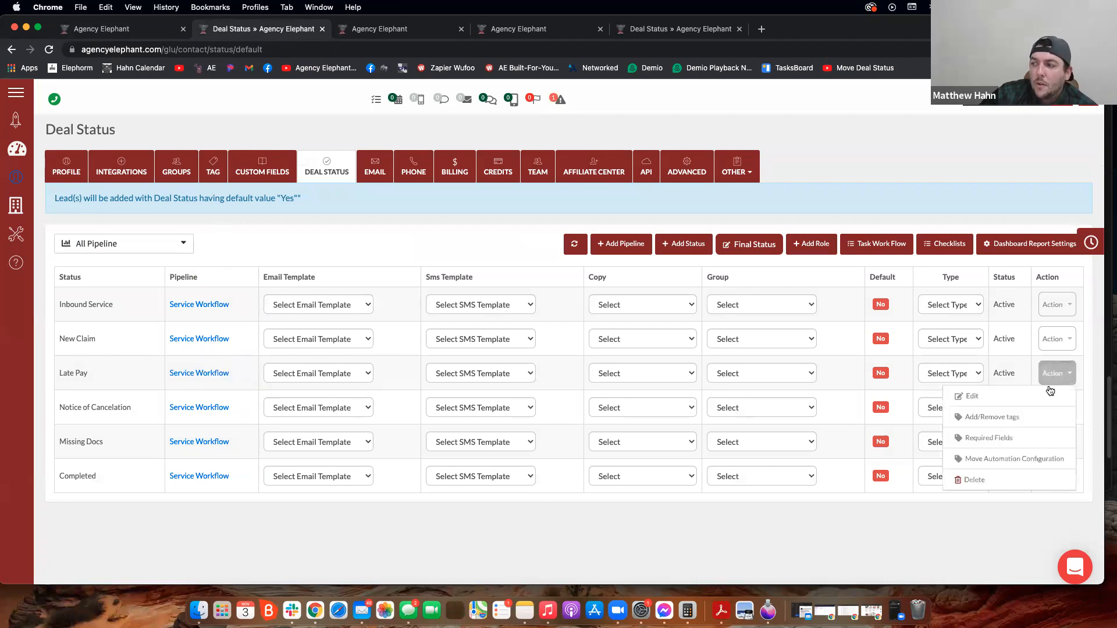
left_click(1015, 459)
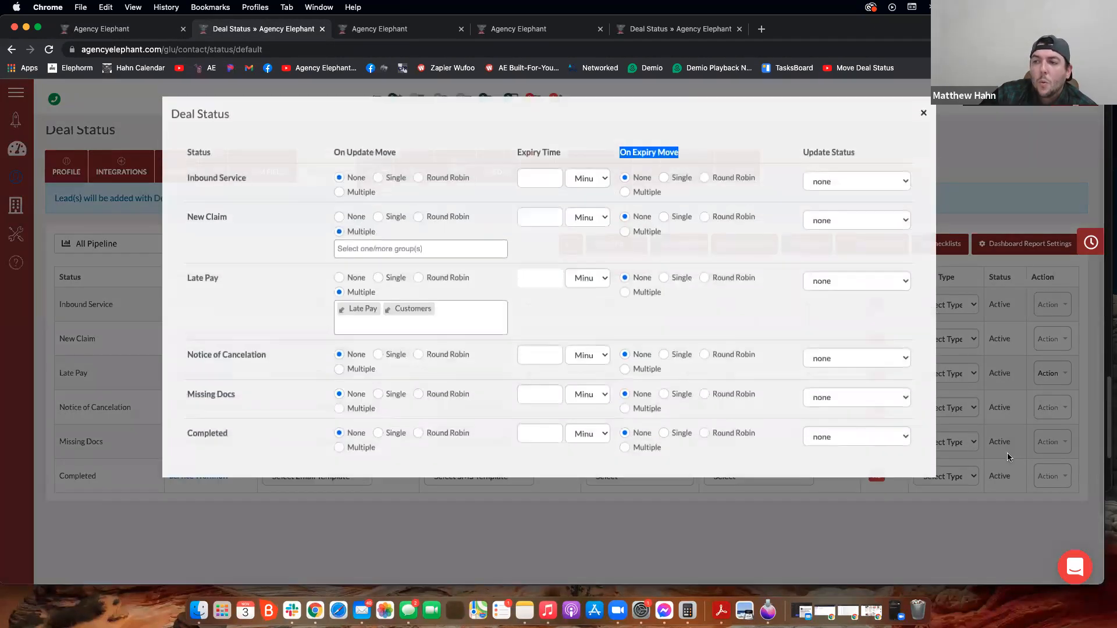
left_click(354, 244)
left_click(336, 217)
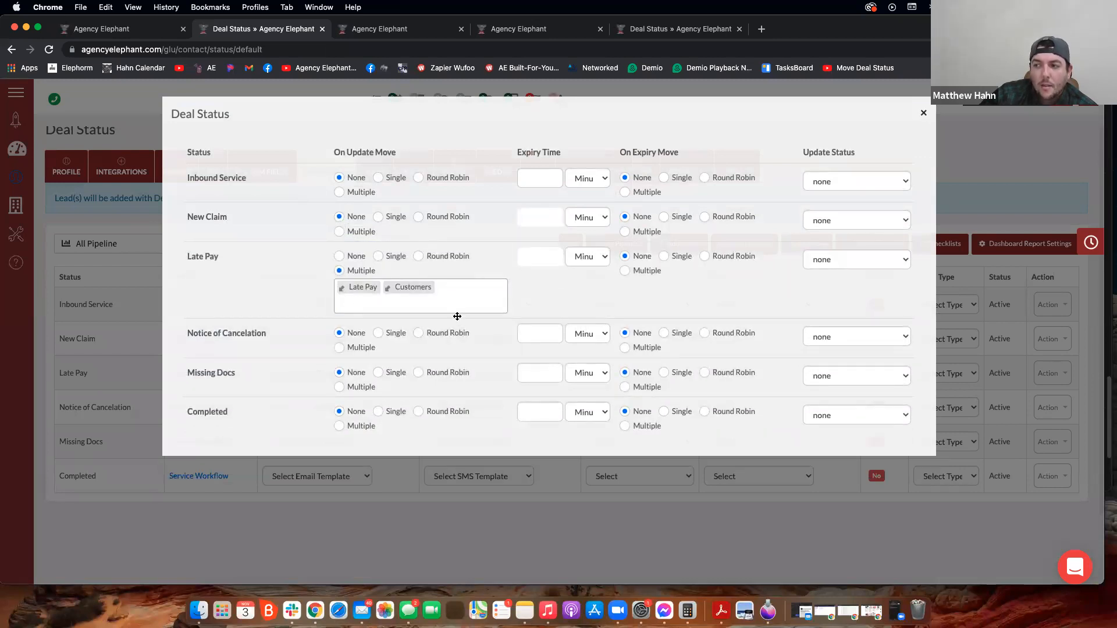
left_click(461, 309)
left_click(273, 291)
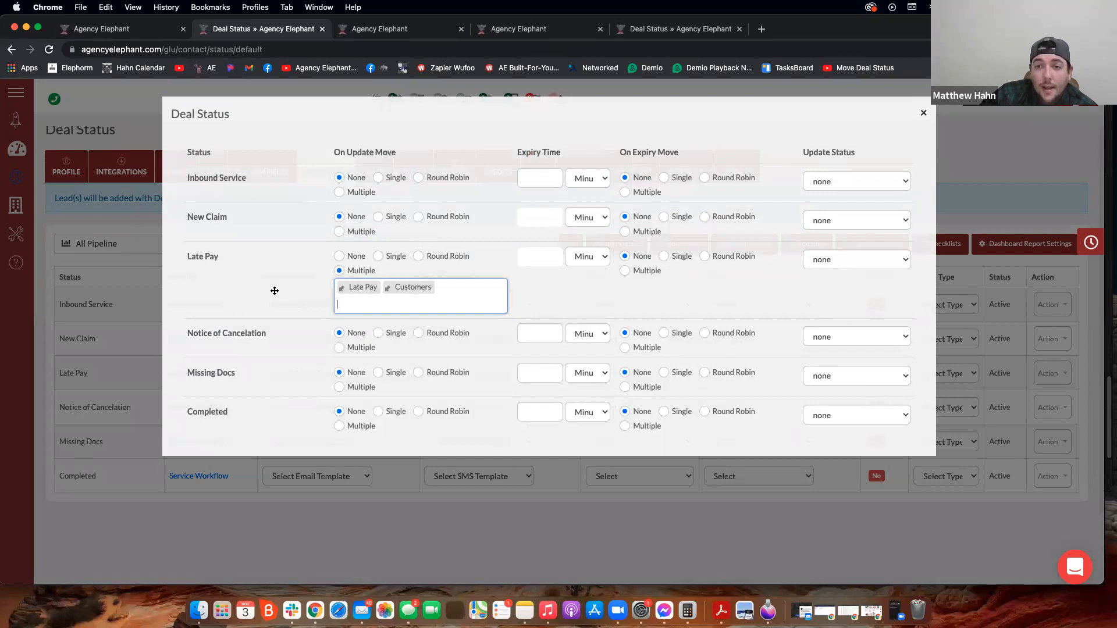
left_click(923, 113)
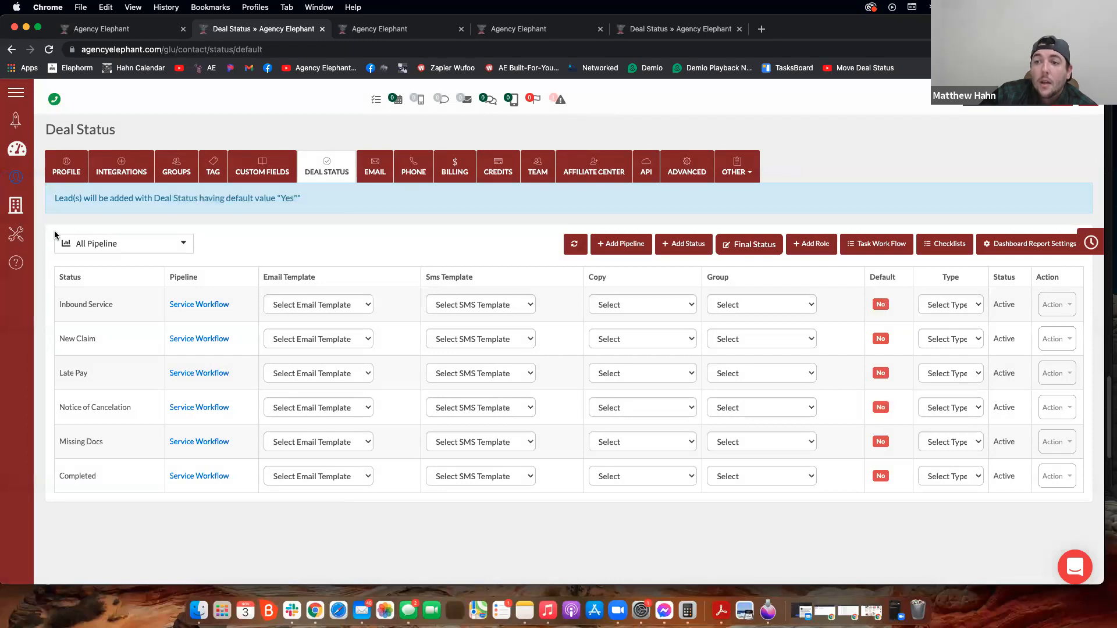
Open the SMS drips list and examine the Late Pay campaign's settings and scheduled message
left_click(20, 234)
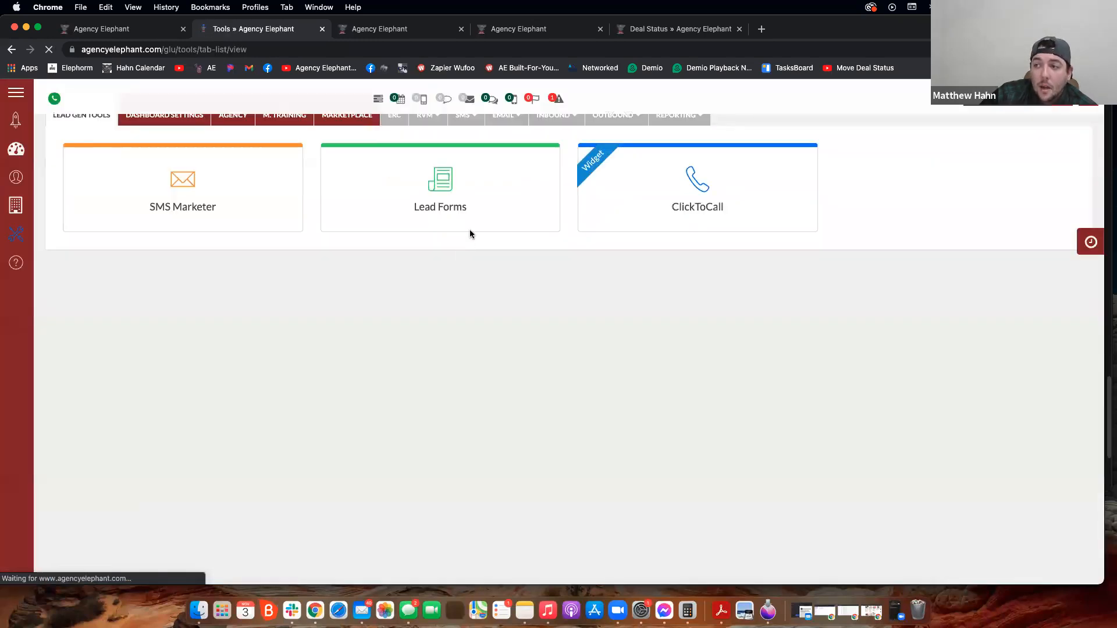
left_click(473, 163)
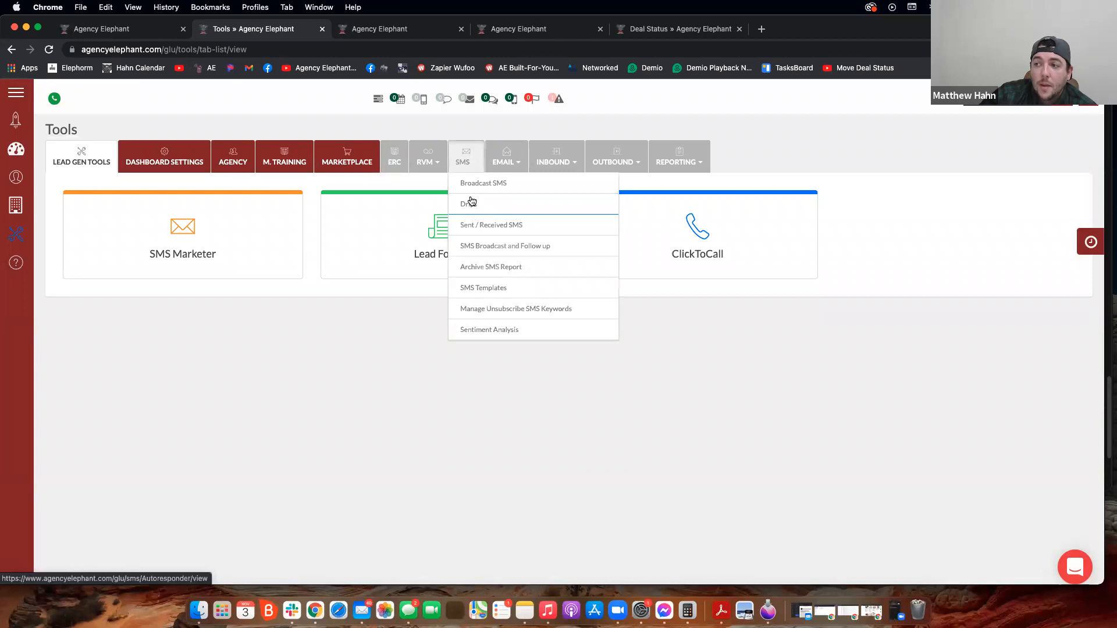
left_click(474, 201)
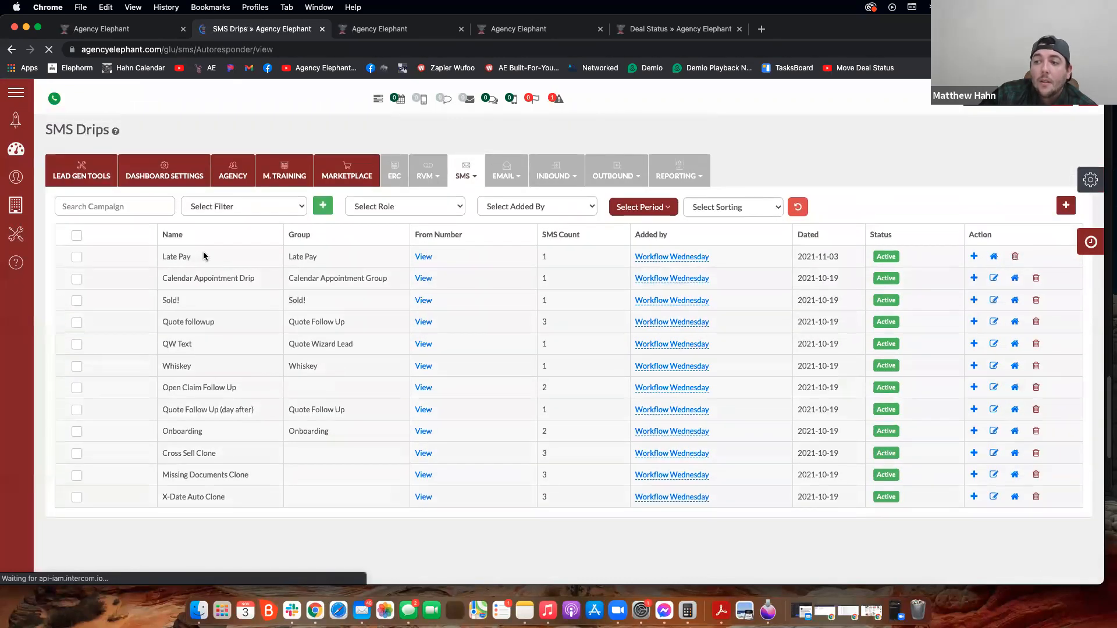
left_click(973, 258)
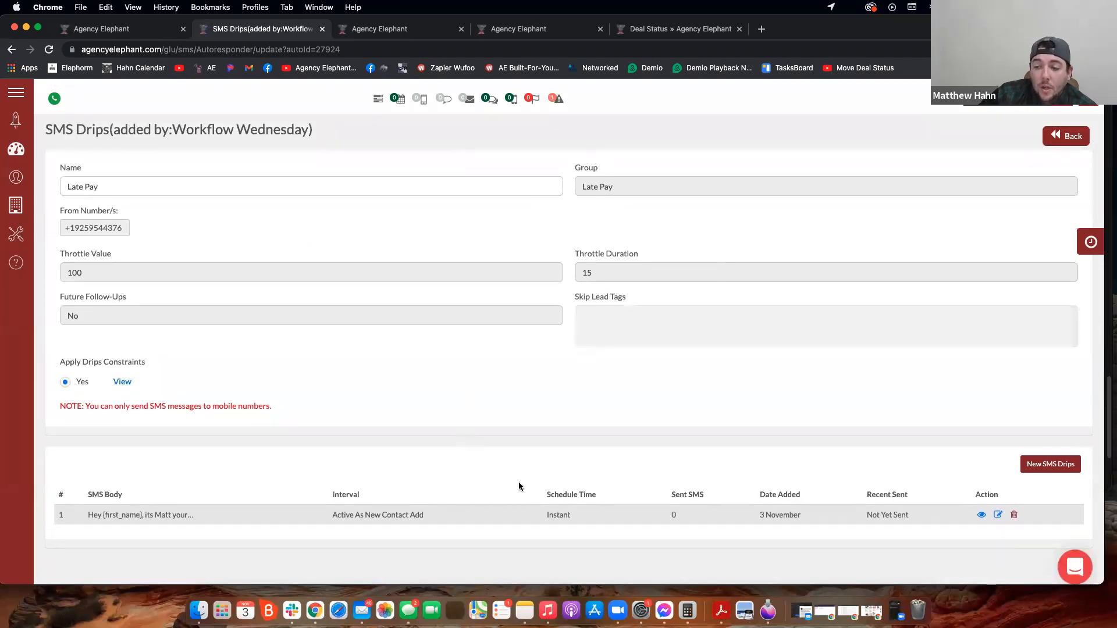
left_click(1071, 138)
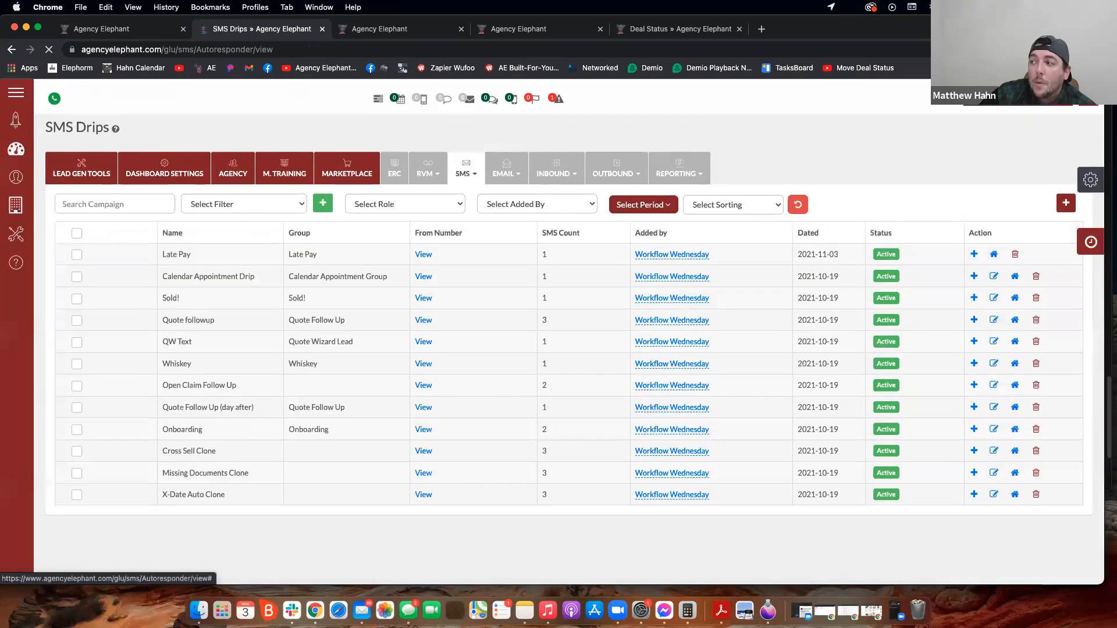
Return to the deal status settings and review the groups in Late Pay's on-update move automation
left_click(1086, 100)
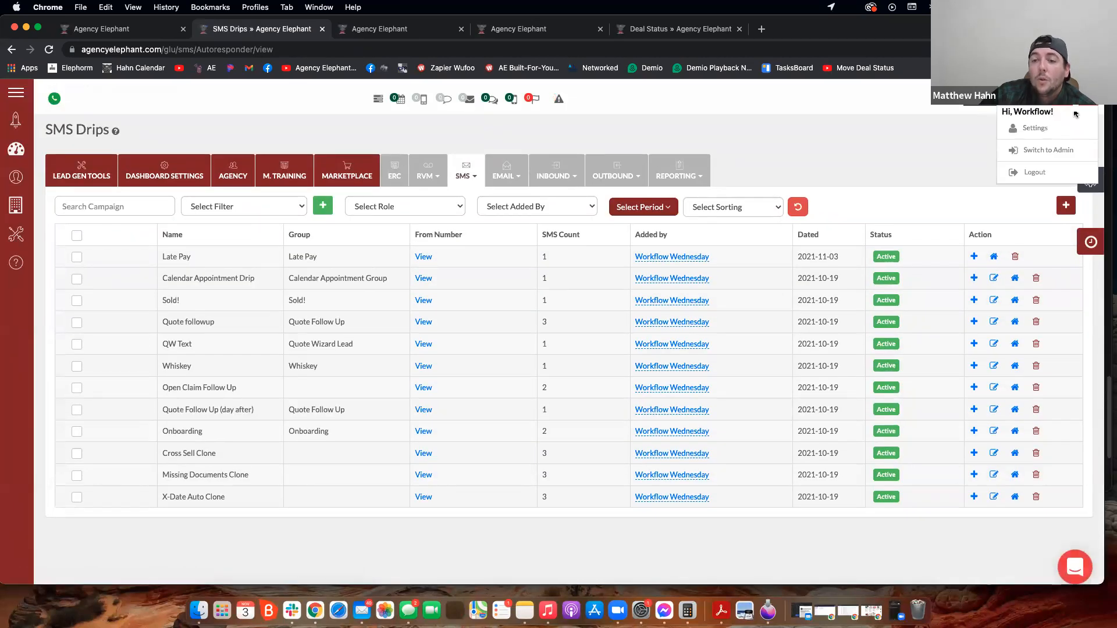
left_click(1035, 128)
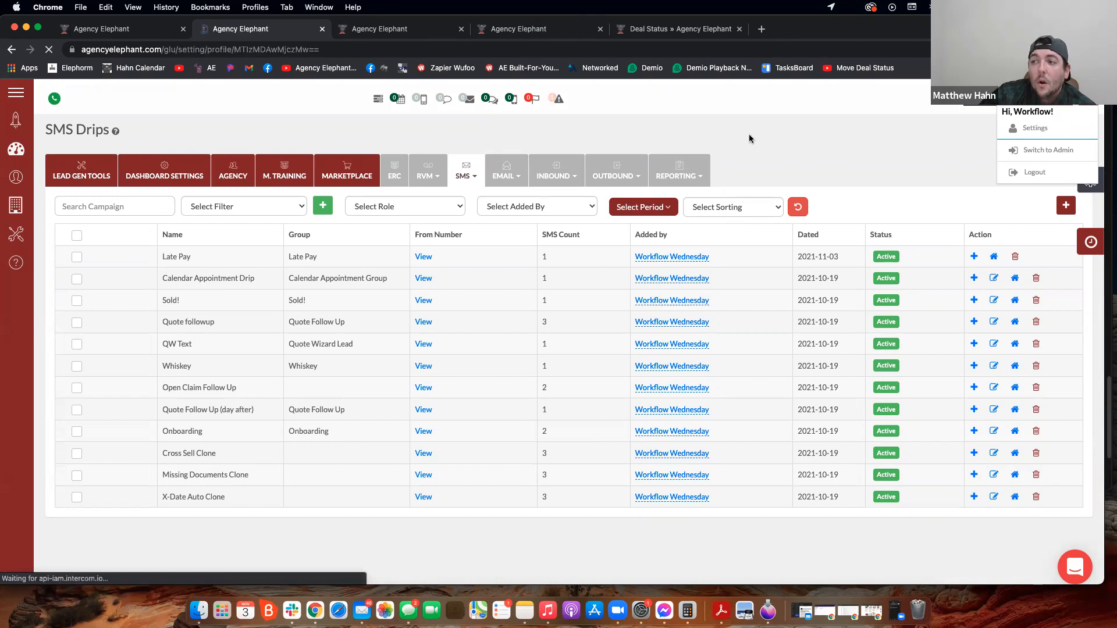
left_click(311, 175)
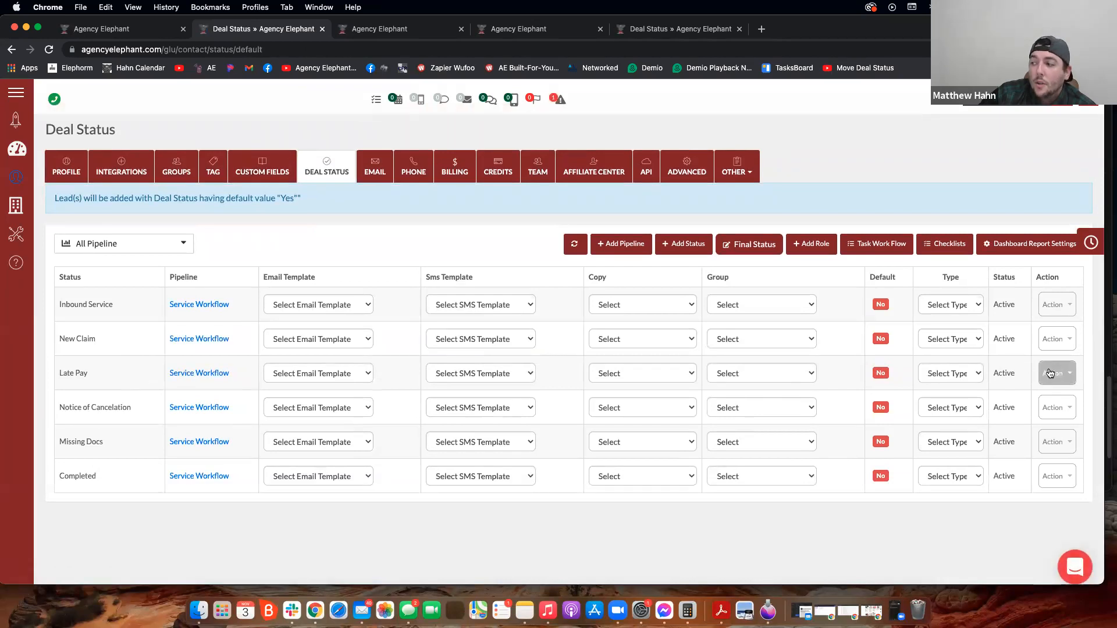
left_click(1056, 373)
left_click(969, 463)
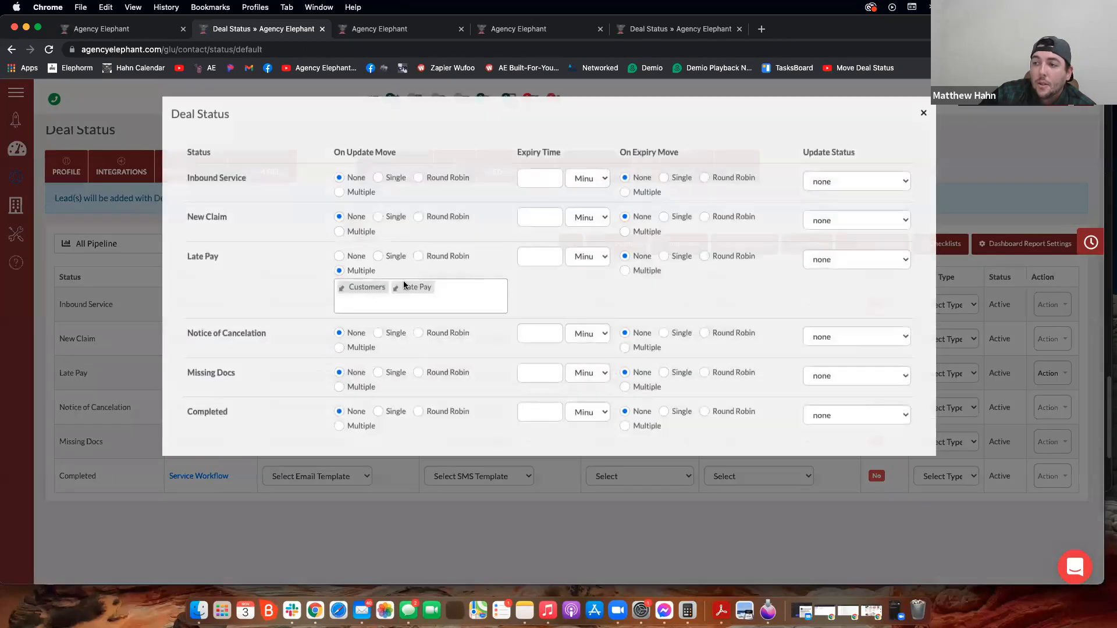
left_click(366, 302)
left_click(450, 291)
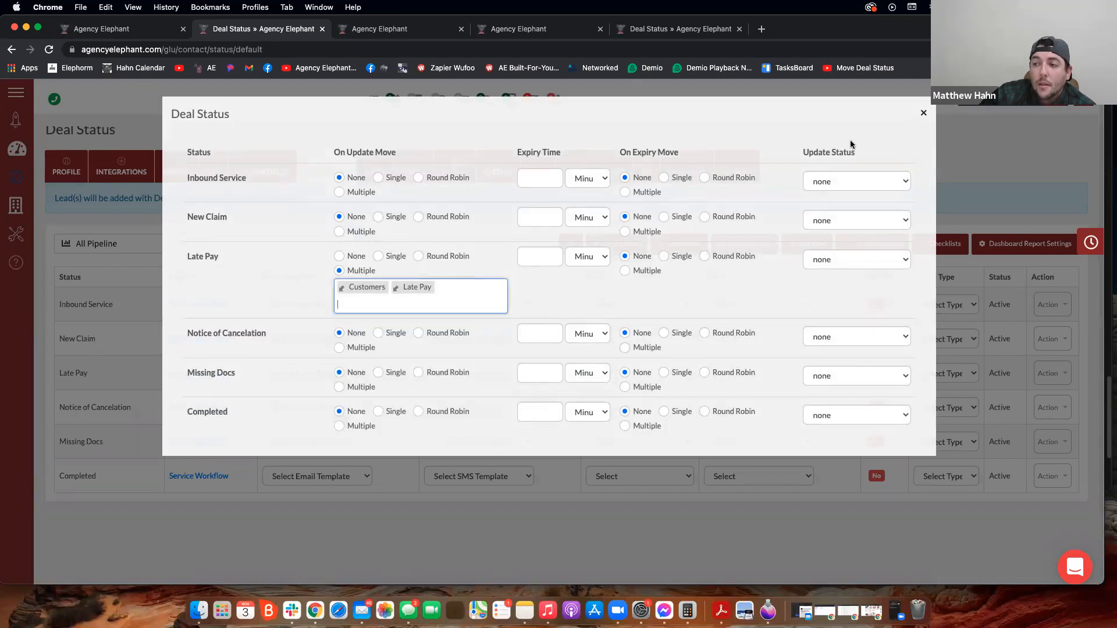
left_click(924, 114)
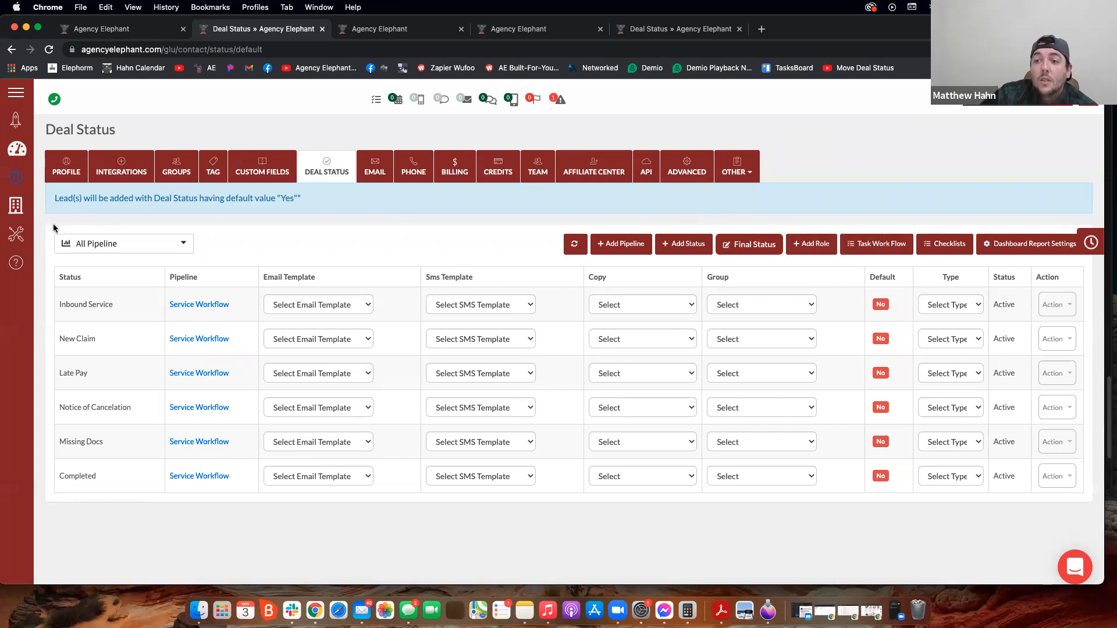
Start a new SMS drip campaign and load the settings of the existing Late Pay campaign into it
mouse_move(18, 234)
left_click(49, 239)
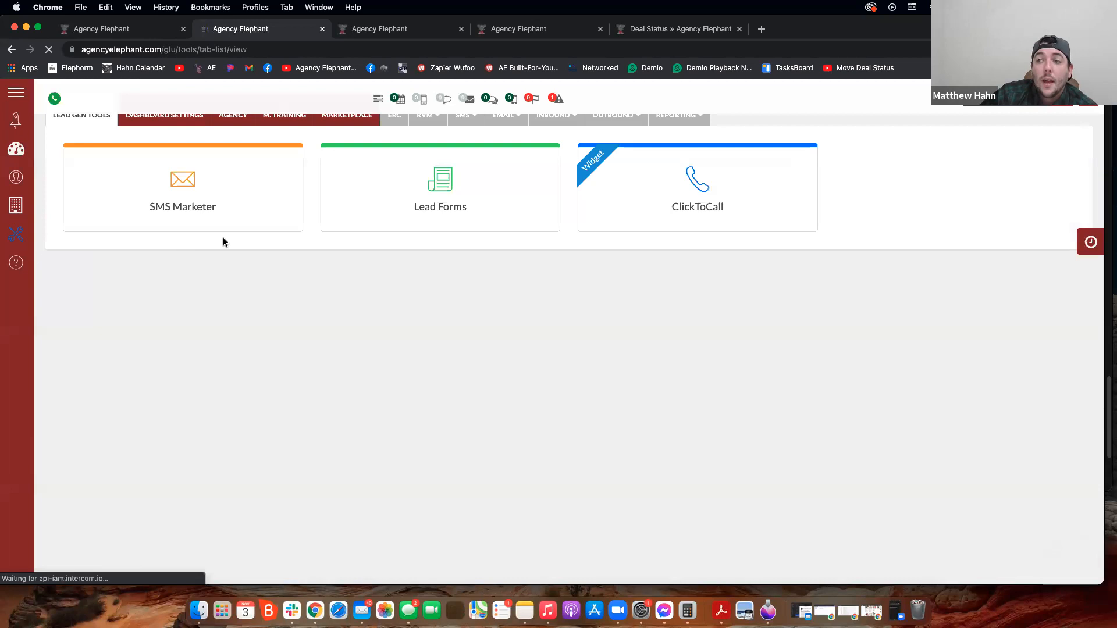
left_click(464, 162)
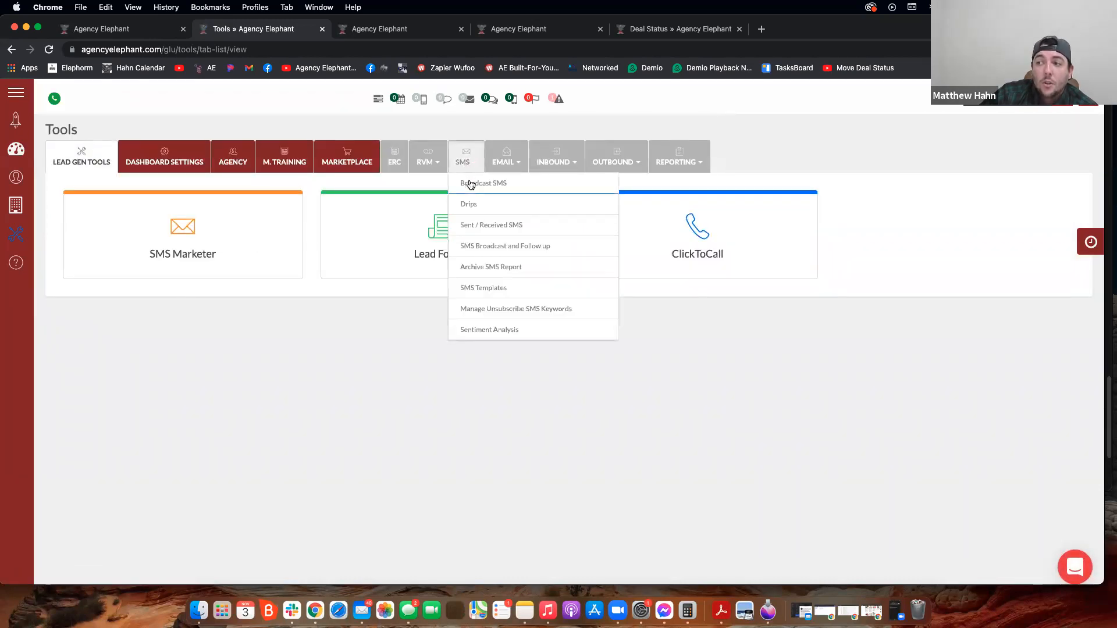
left_click(468, 204)
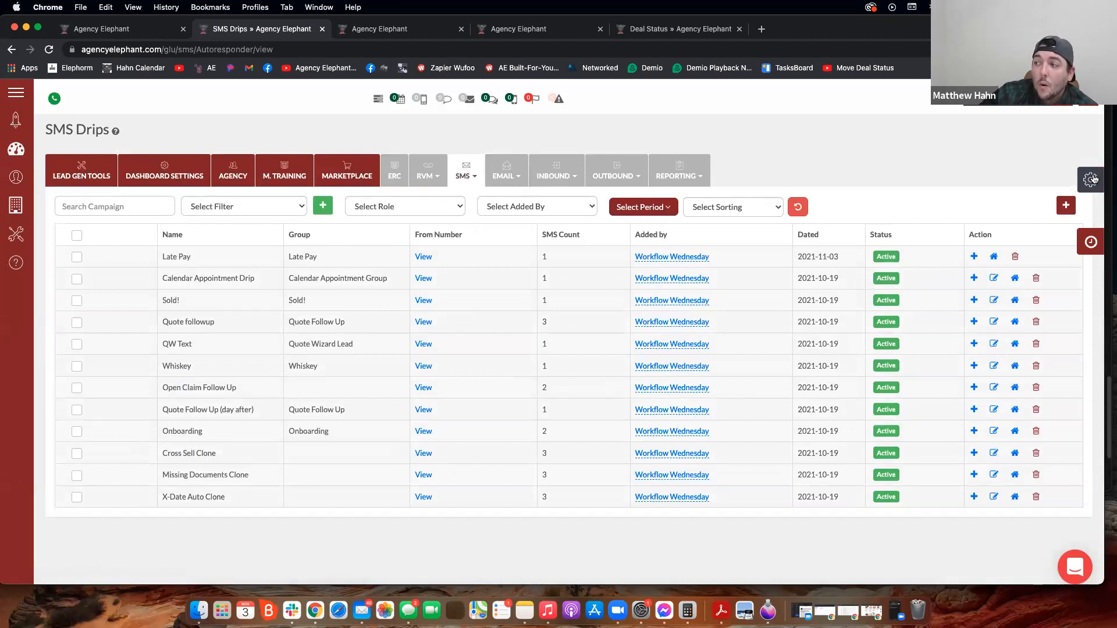
left_click(1067, 207)
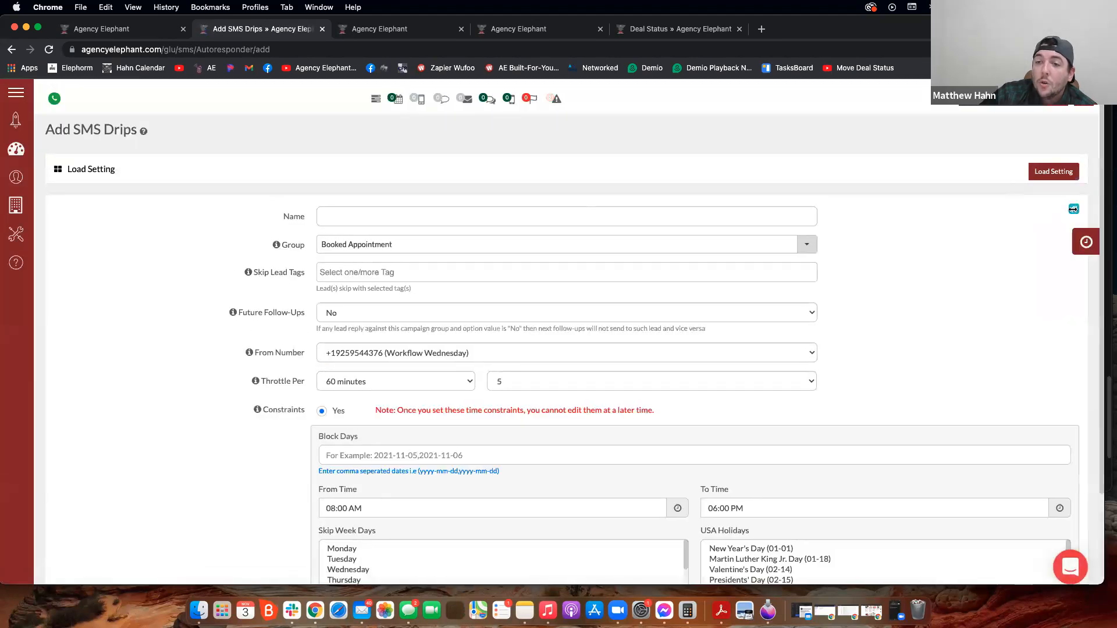
left_click(1030, 172)
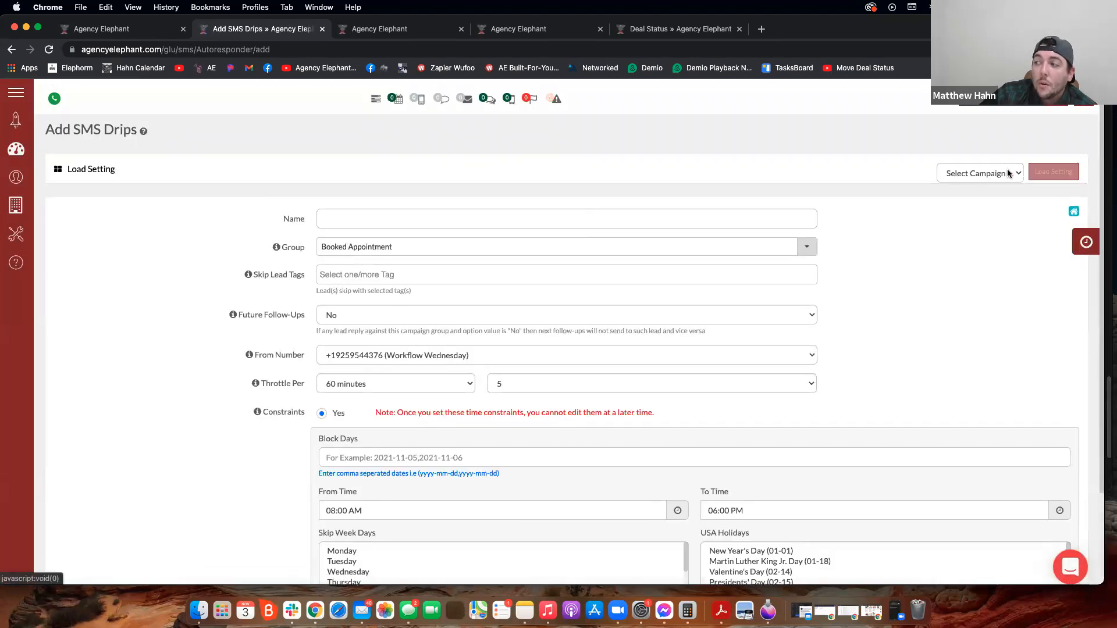
left_click(1008, 175)
left_click(971, 186)
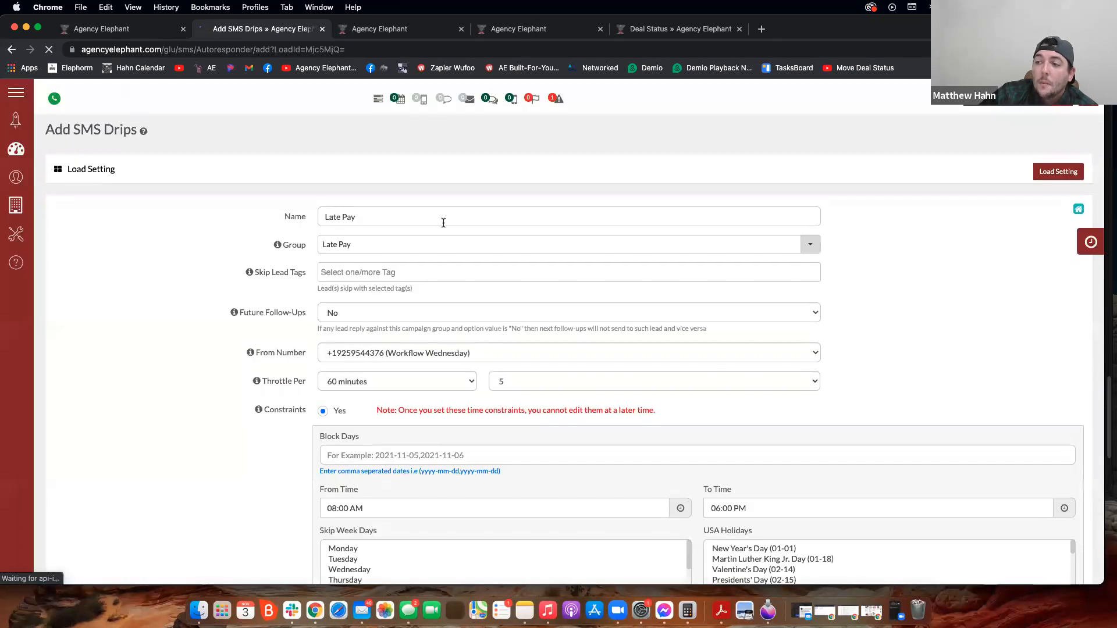
Set the new Late Pay drip's throttle to 300 messages per 15 minutes
scroll(449, 255, "down", 5)
left_click(413, 292)
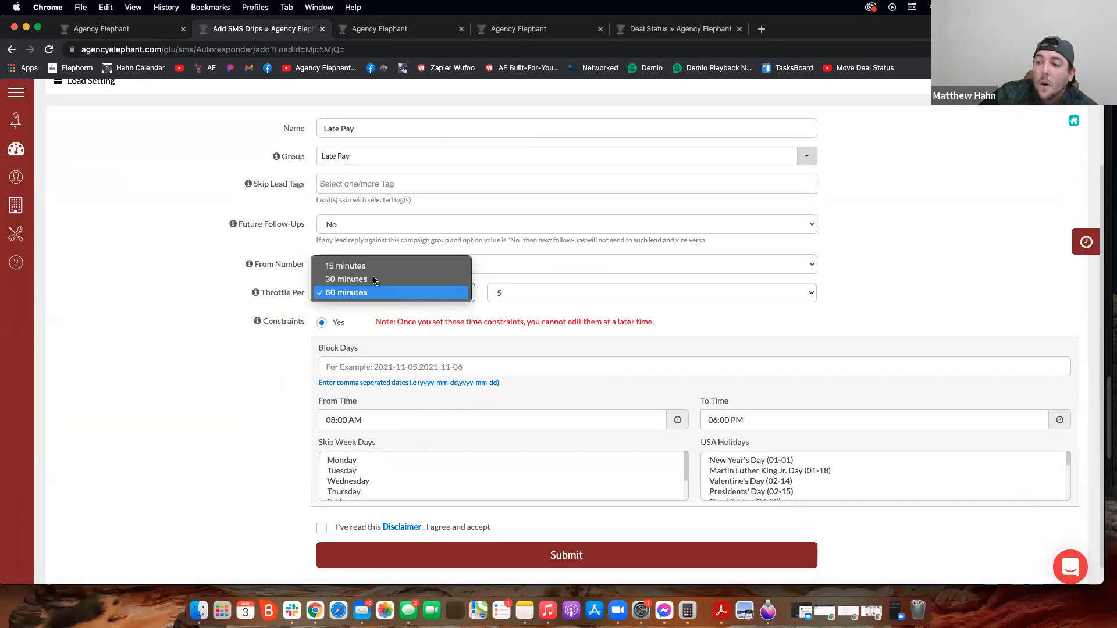
left_click(407, 266)
left_click(529, 299)
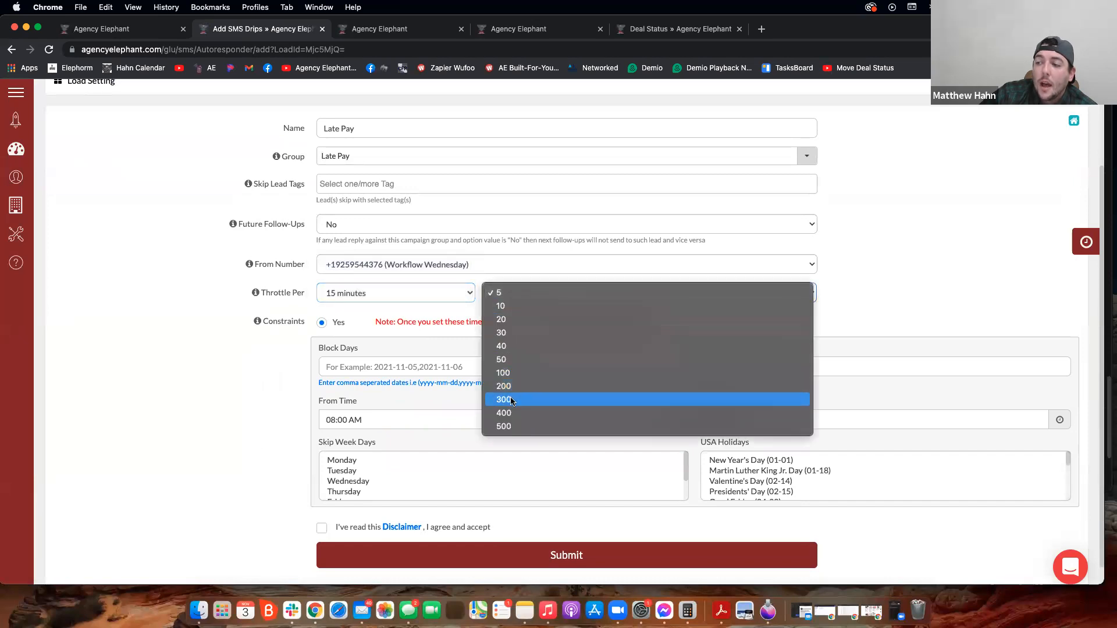
left_click(511, 395)
Set the drip's sending window constraint from 02:45 PM to 05:00 PM
left_click(330, 419)
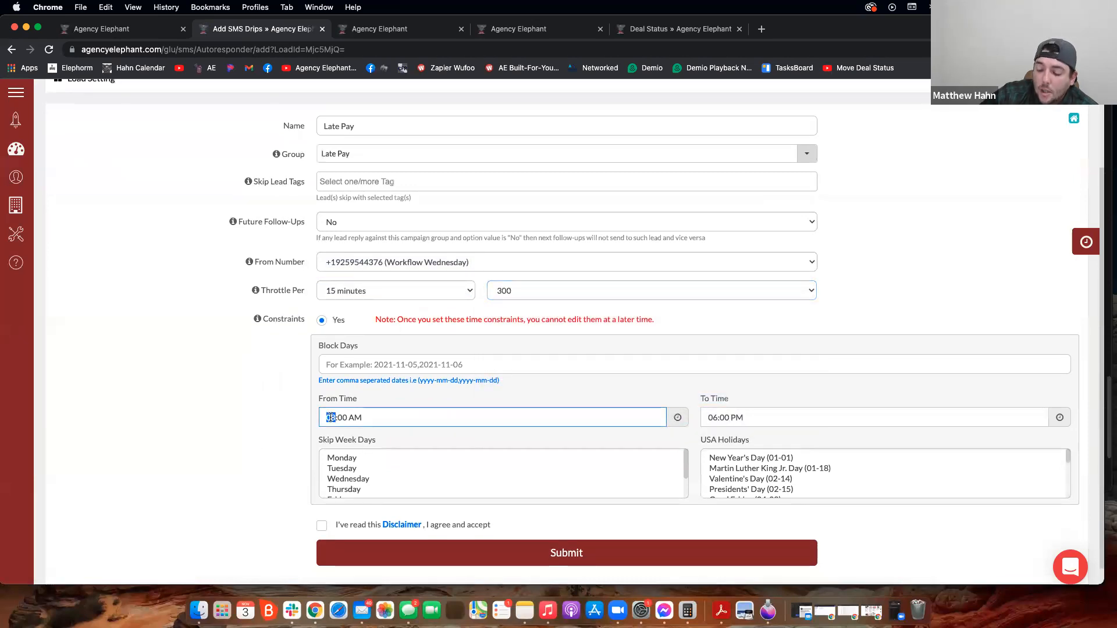
type("02:")
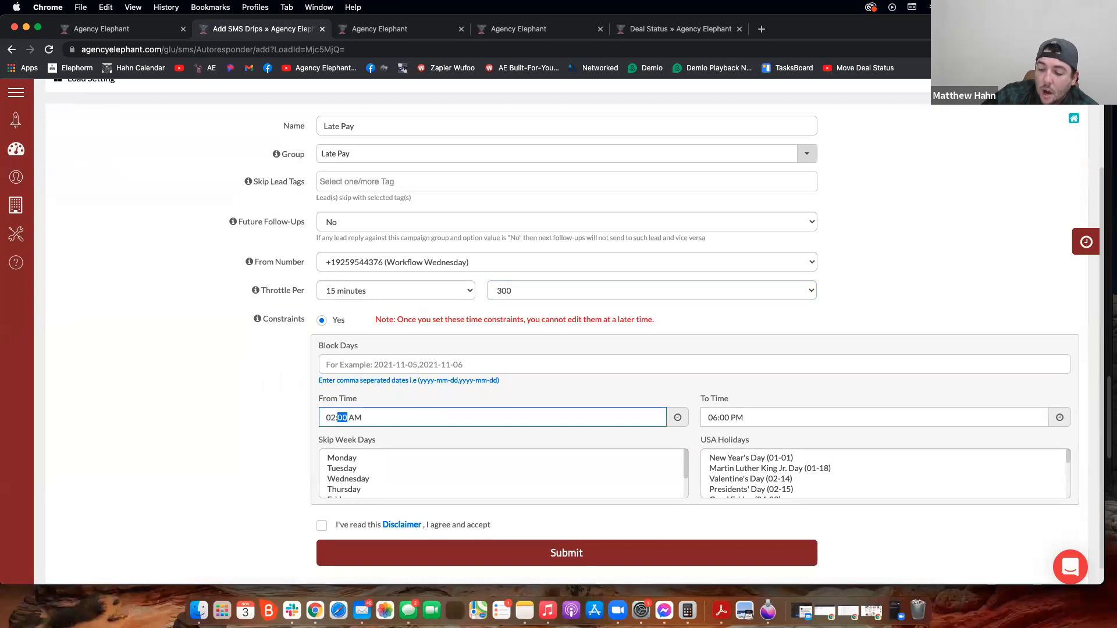
type("45")
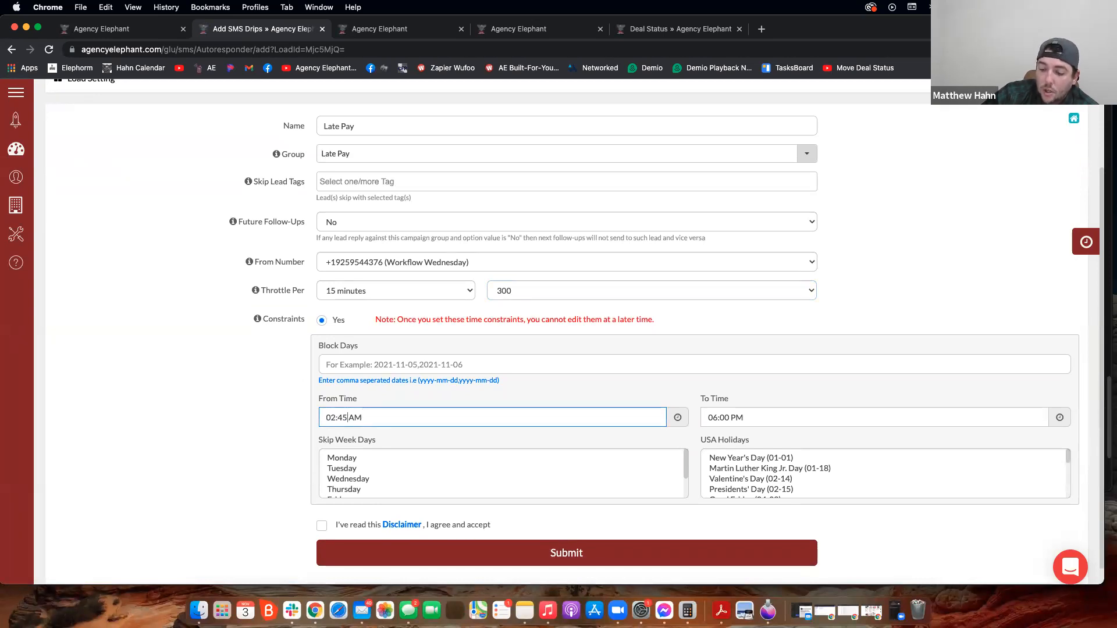
left_click(712, 418)
Skip Saturday, Sunday and all USA holidays in the drip's constraints, accept the disclaimer and submit the campaign
scroll(406, 477, "down", 3)
left_click_drag(348, 480, 349, 494)
left_click(727, 468)
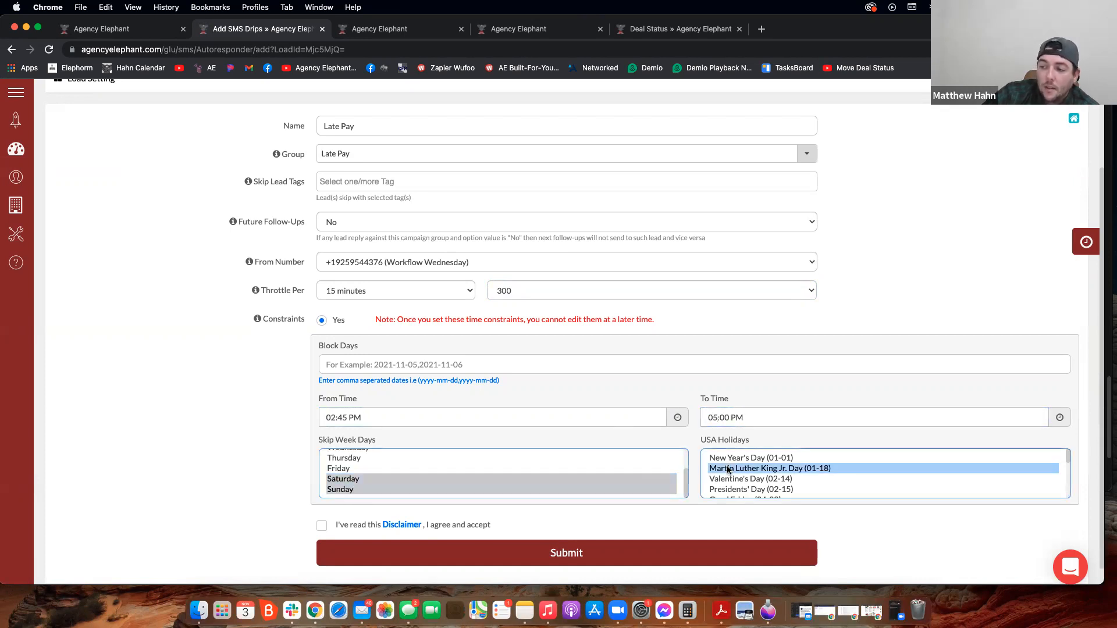
key("super+a")
left_click(341, 526)
left_click(357, 547)
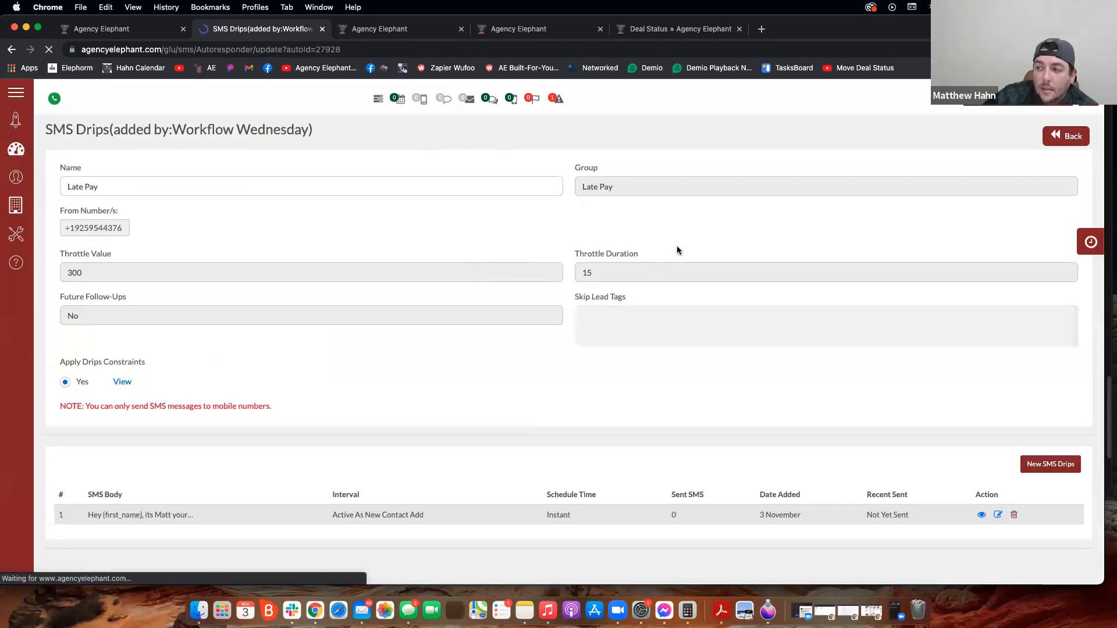
Return to the SMS drips list, deactivate the older Late Pay campaign and delete it
left_click(1070, 138)
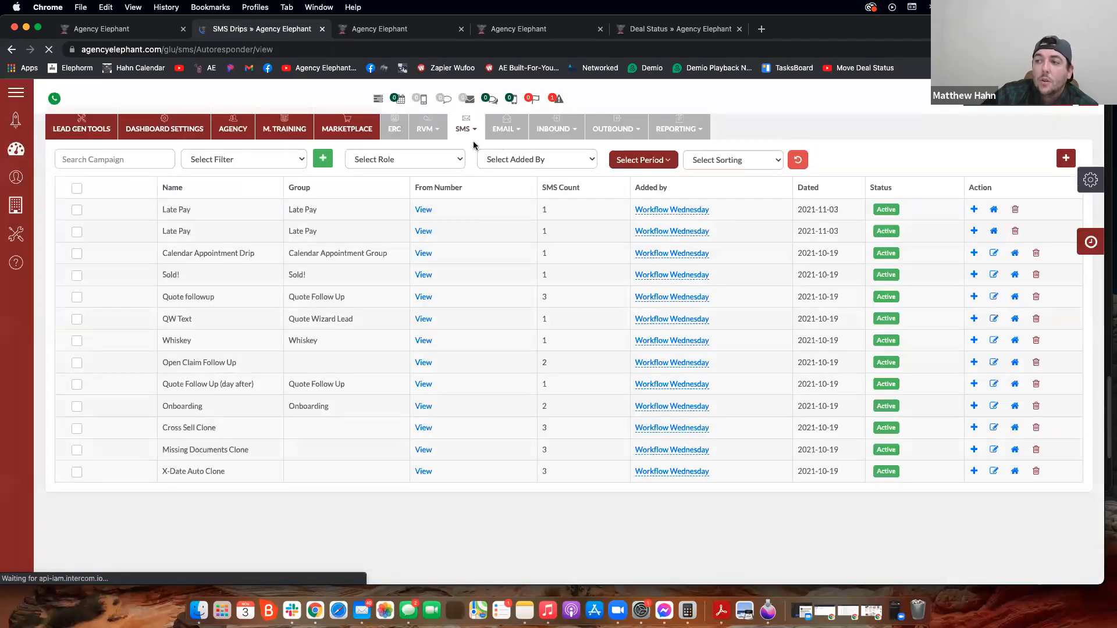
left_click(465, 171)
left_click(472, 218)
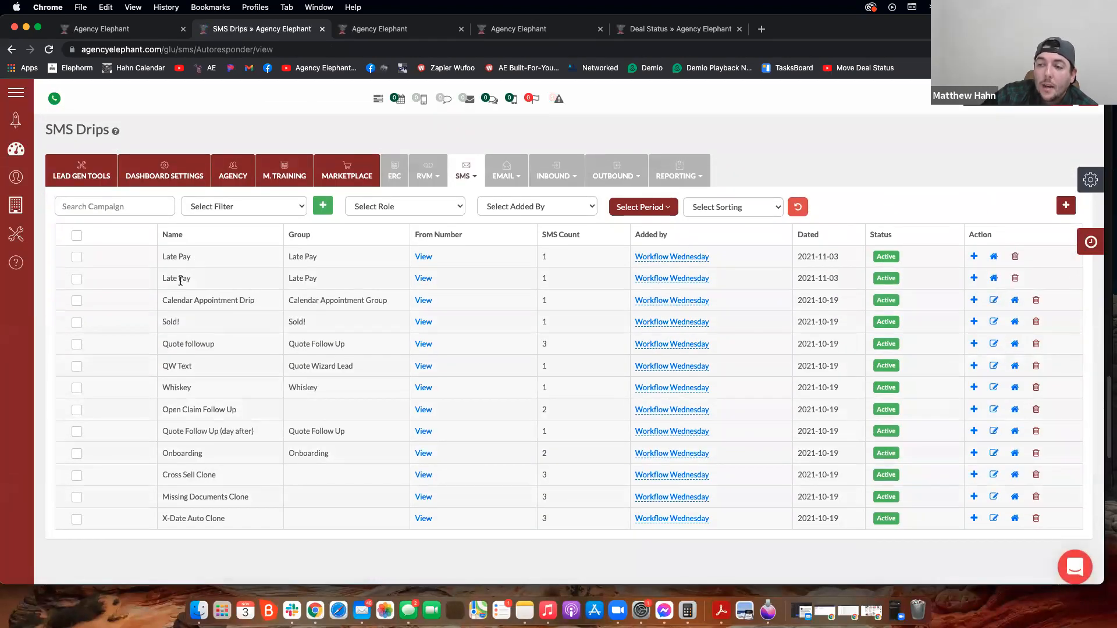
left_click_drag(175, 280, 377, 283)
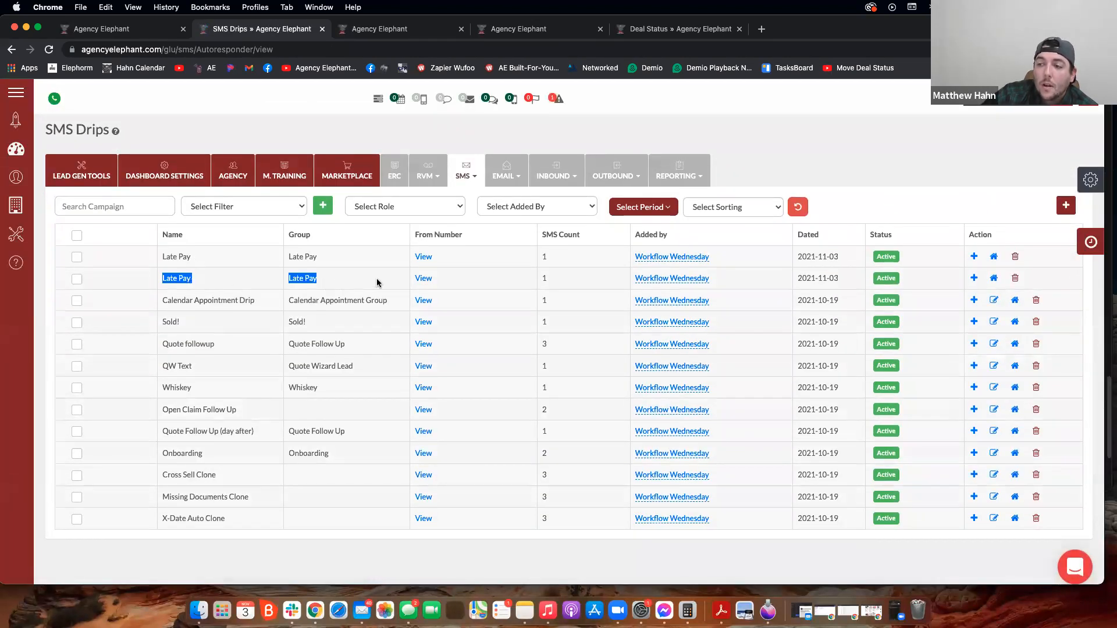
left_click(898, 283)
left_click(646, 114)
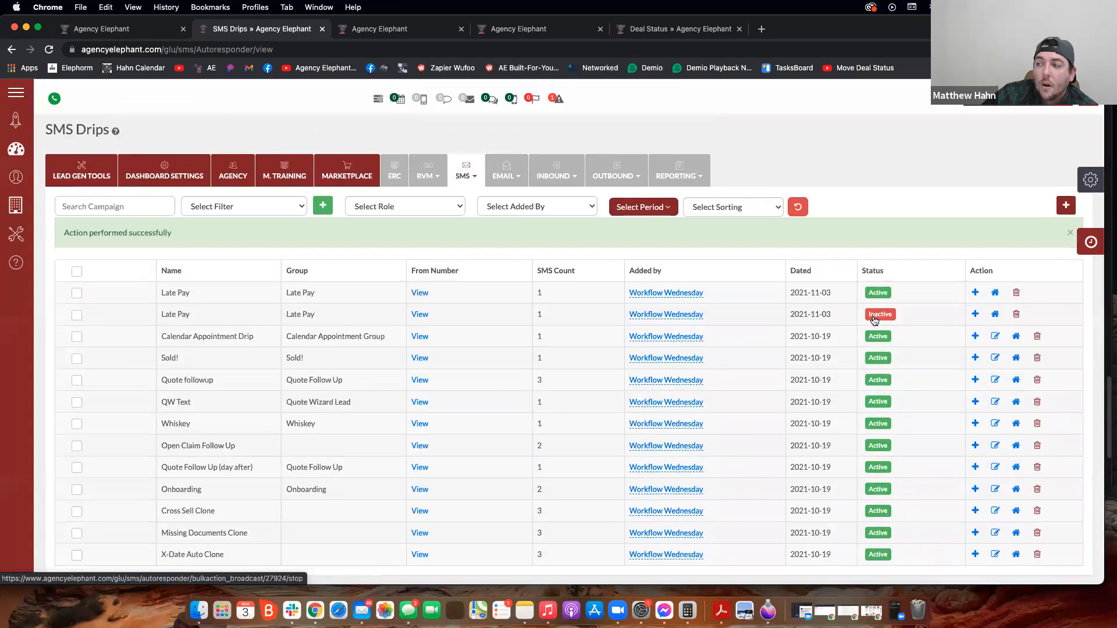
left_click(1011, 316)
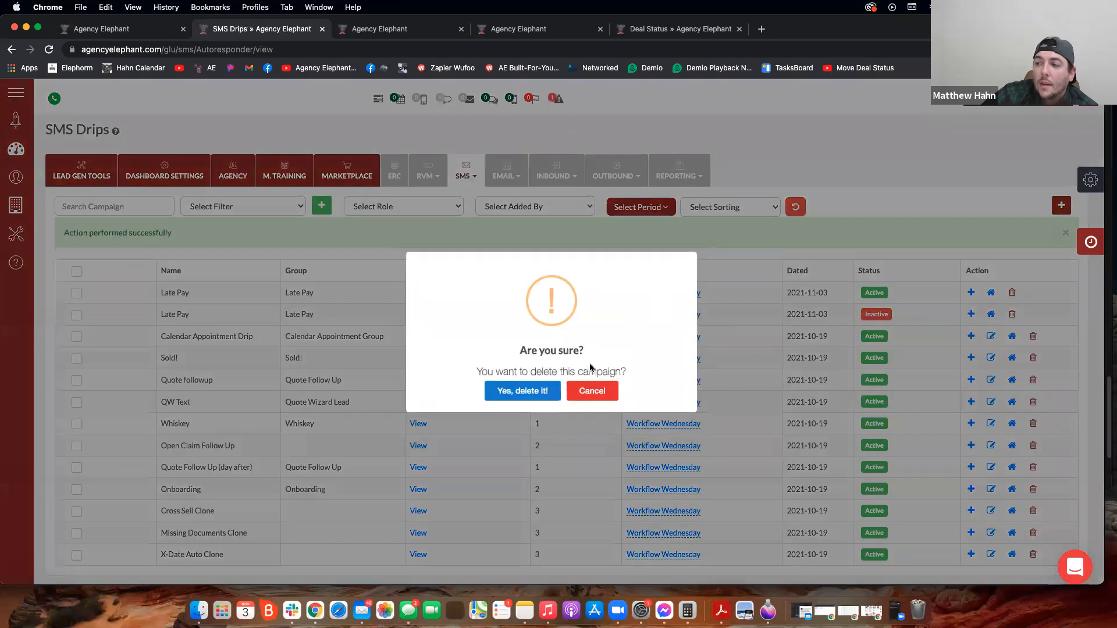
left_click(549, 390)
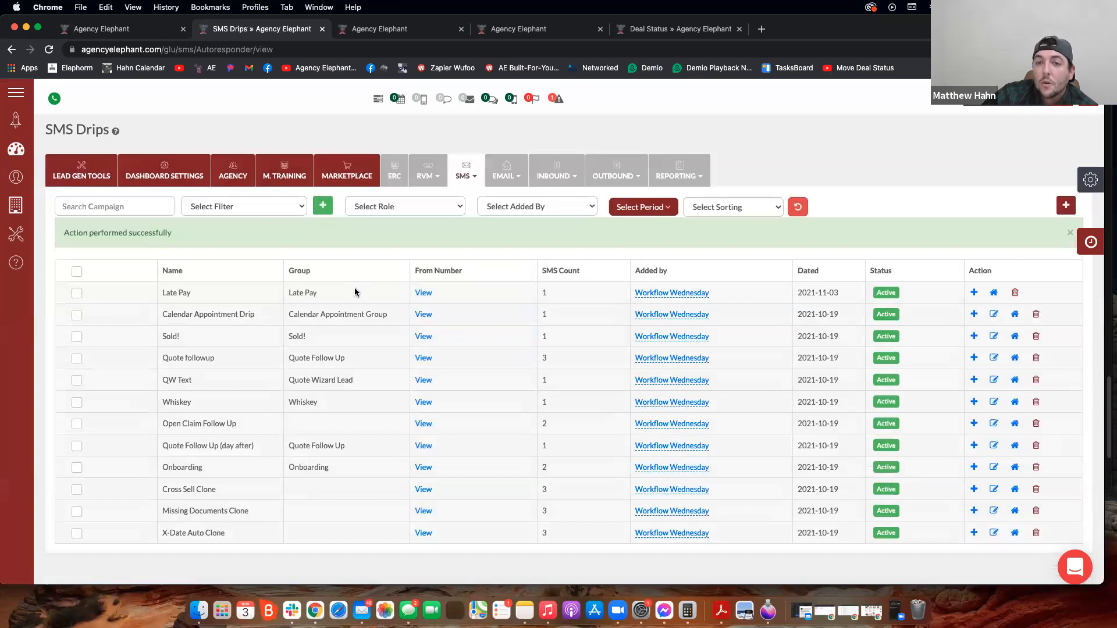
Review the remaining Late Pay campaign and the campaigns whose settings a new drip can load, and return to the drips list
left_click_drag(355, 293, 276, 292)
left_click_drag(192, 292, 160, 294)
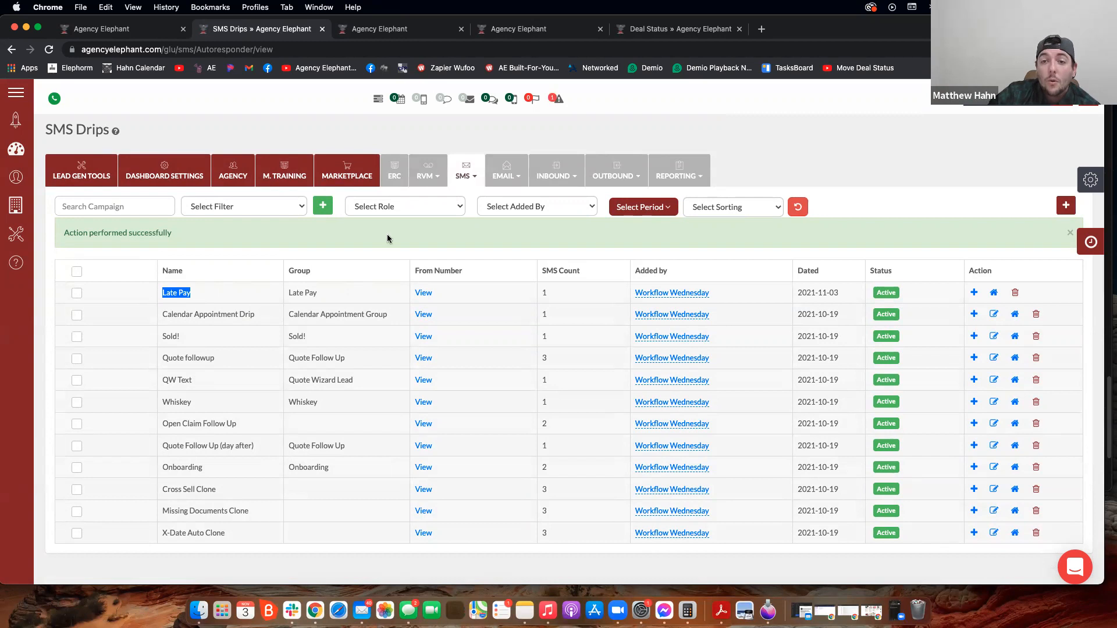
left_click(1067, 204)
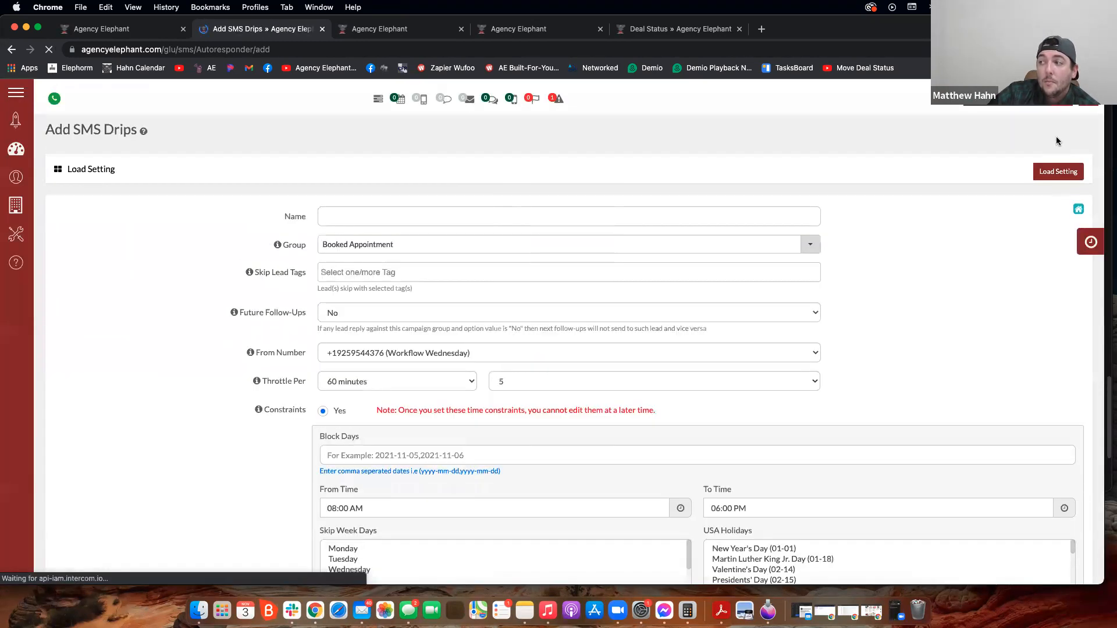
left_click(990, 172)
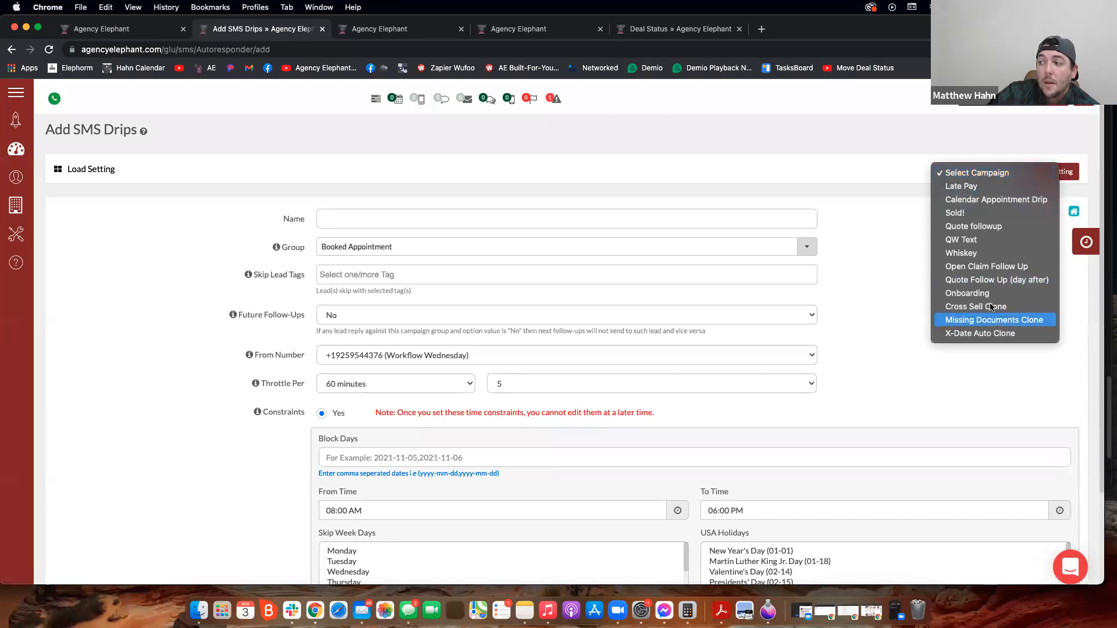
left_click(856, 167)
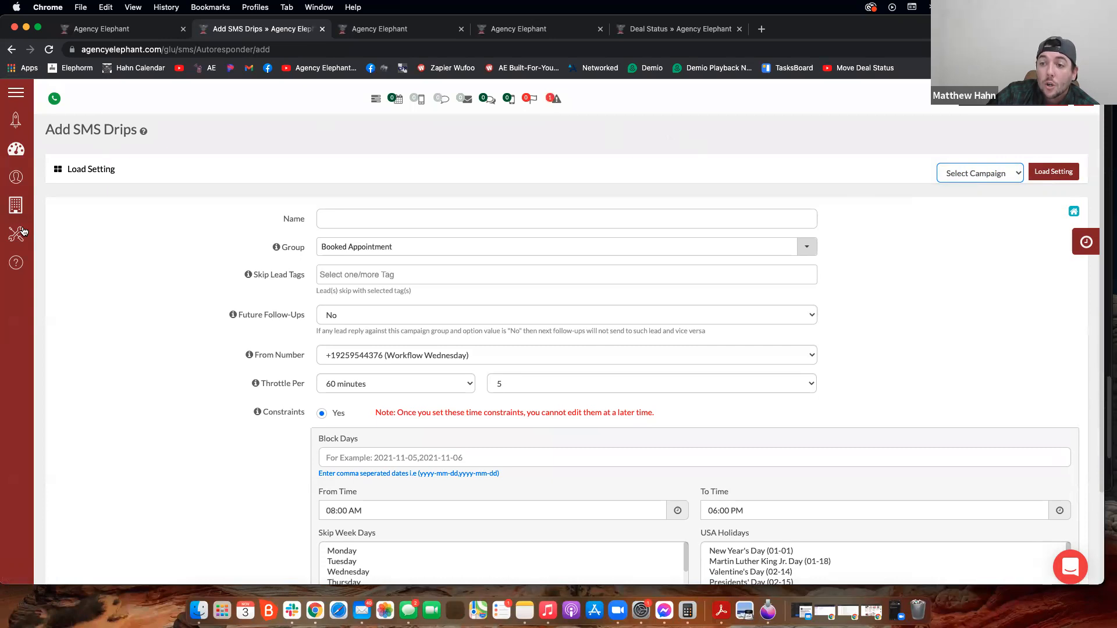
left_click(54, 238)
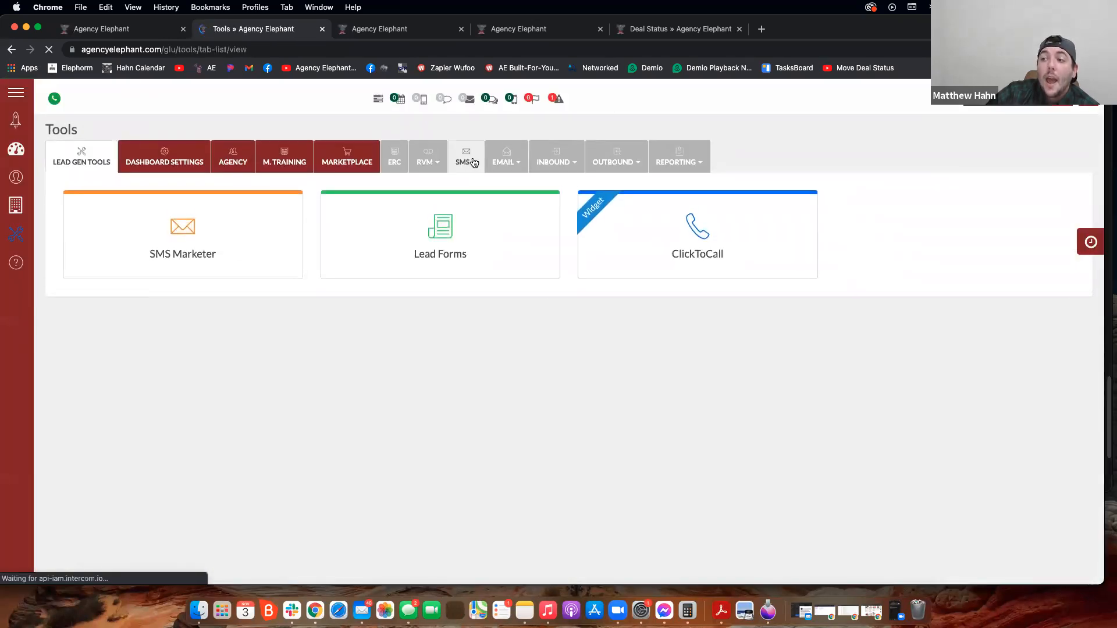
left_click(474, 166)
left_click(476, 206)
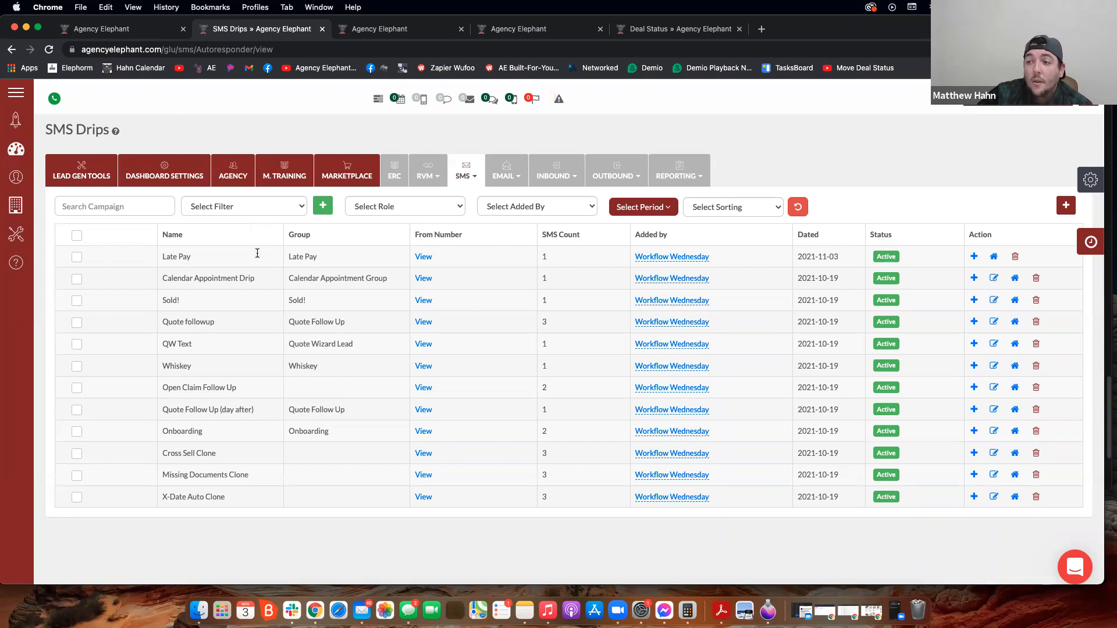
Open the Late Pay status's move automation configuration in the deal status settings
left_click(1085, 102)
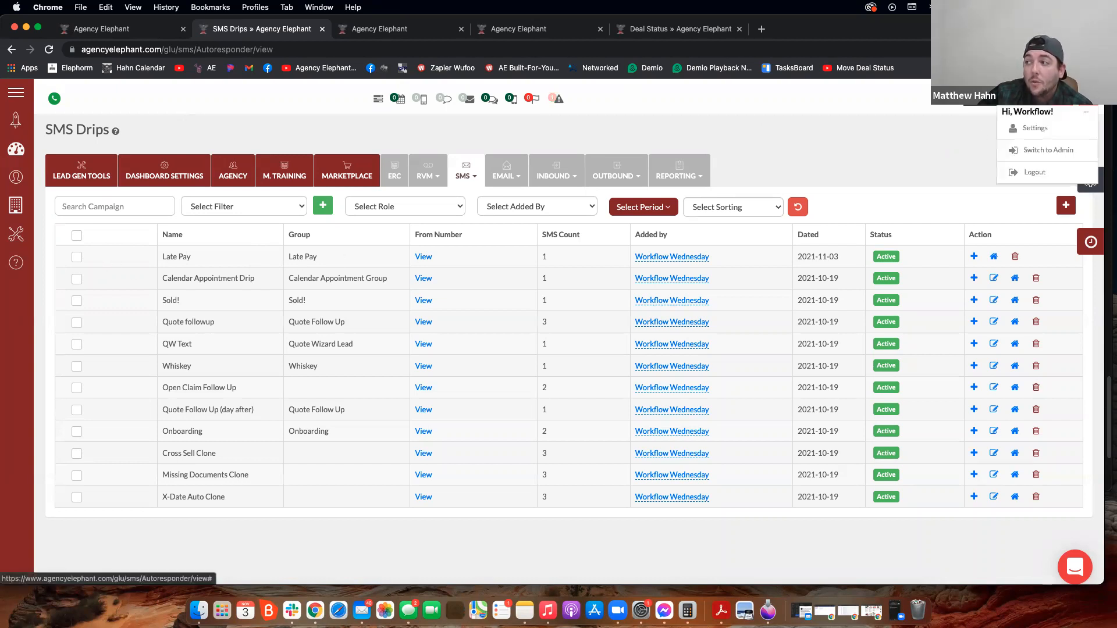
left_click(1060, 130)
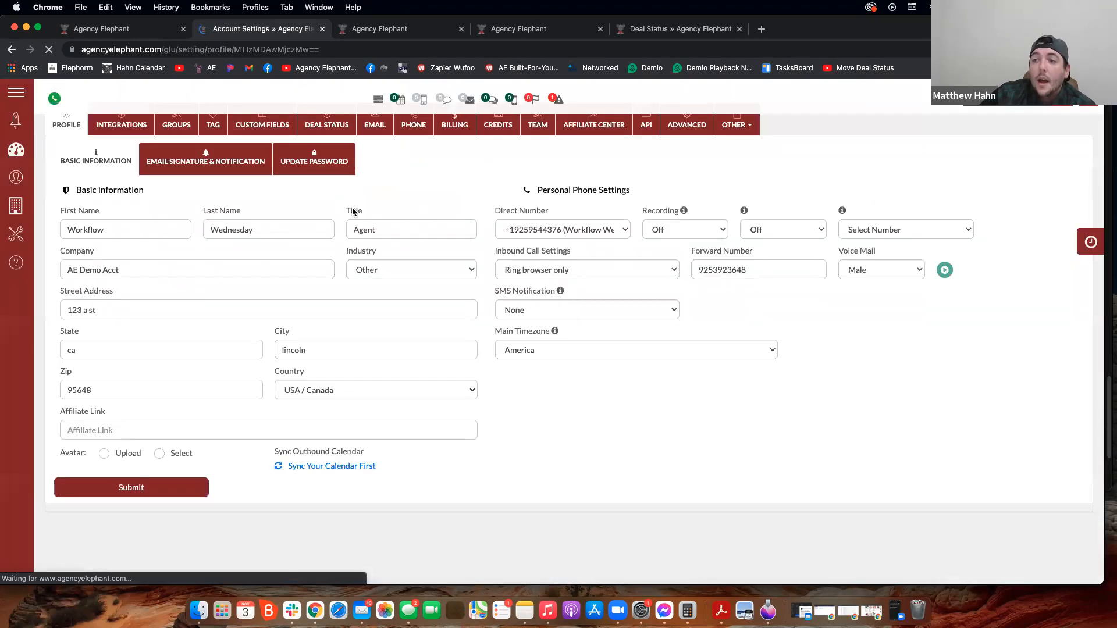
left_click(330, 170)
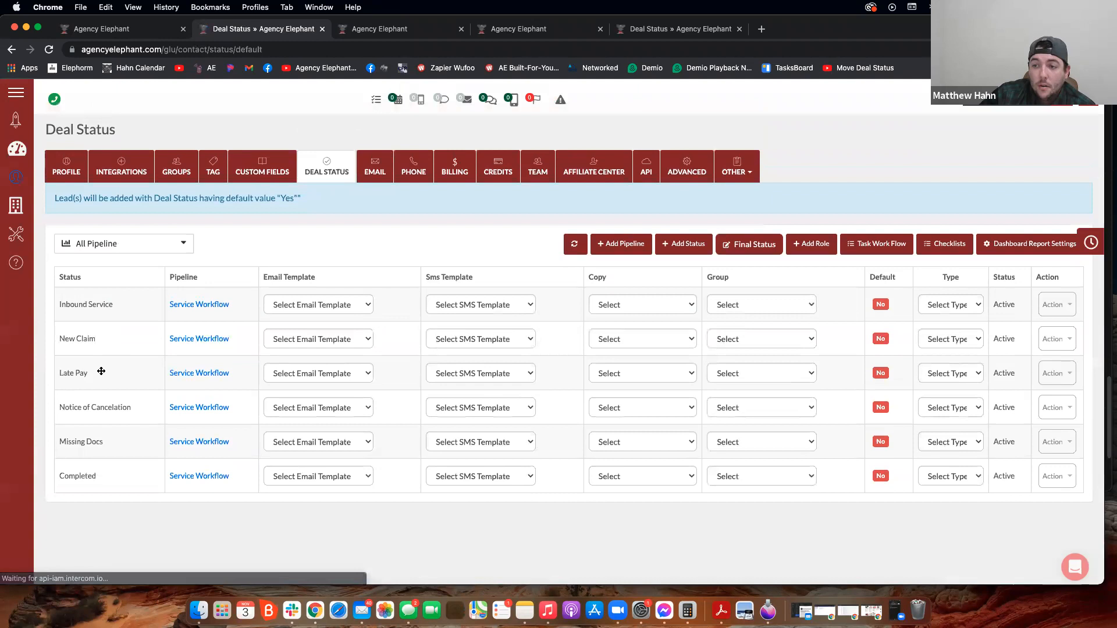
left_click(1054, 378)
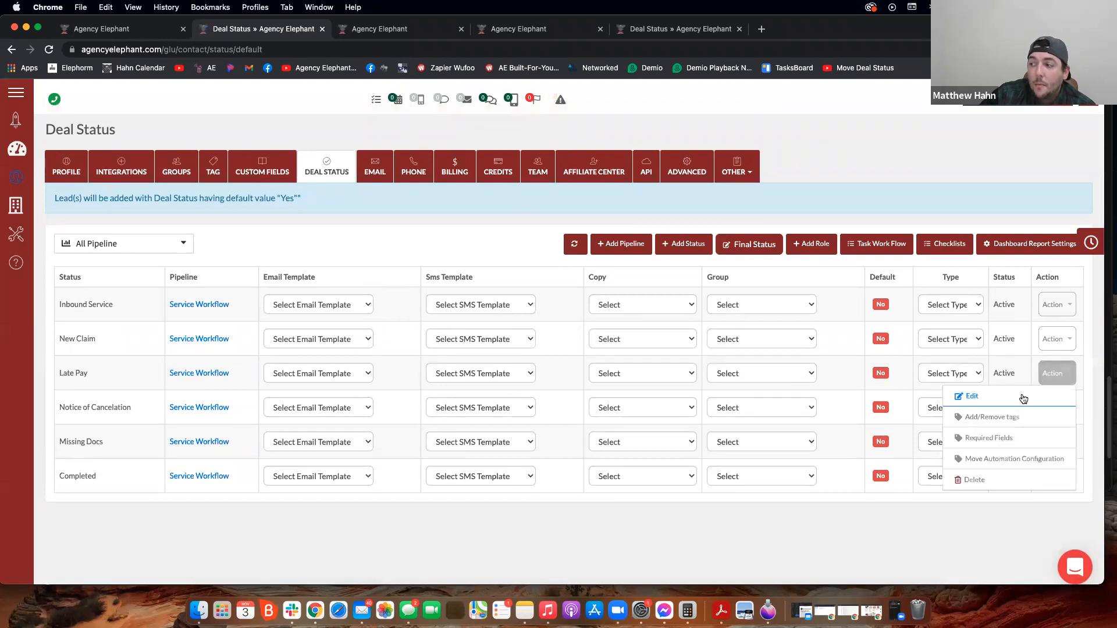
left_click(987, 459)
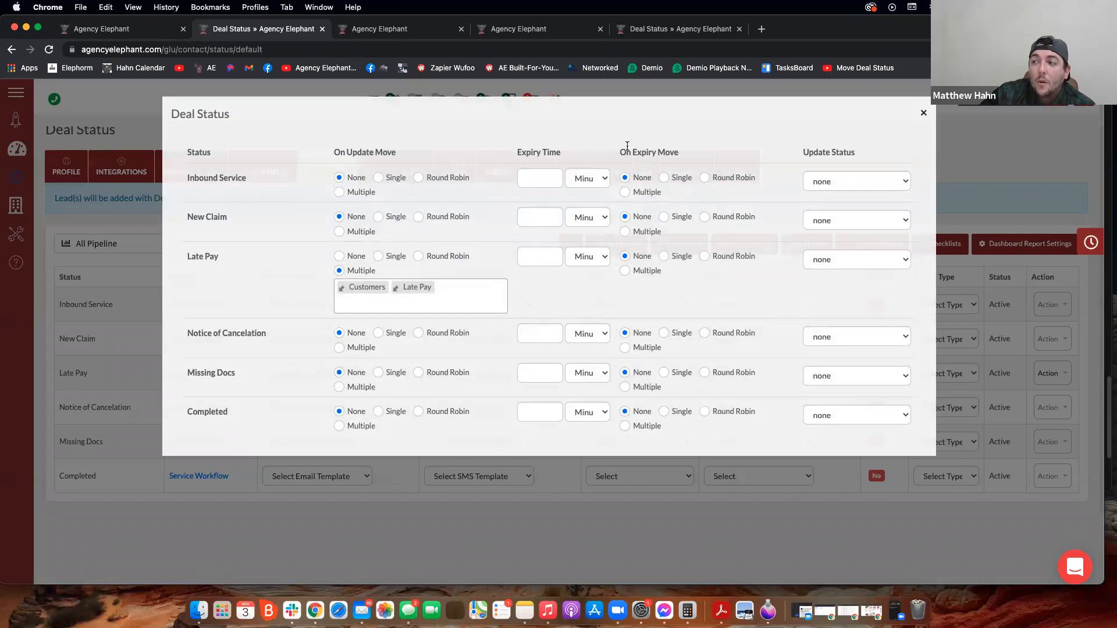
left_click_drag(618, 152, 680, 153)
Set Late Pay's expiry time to 25 days
left_click(541, 259)
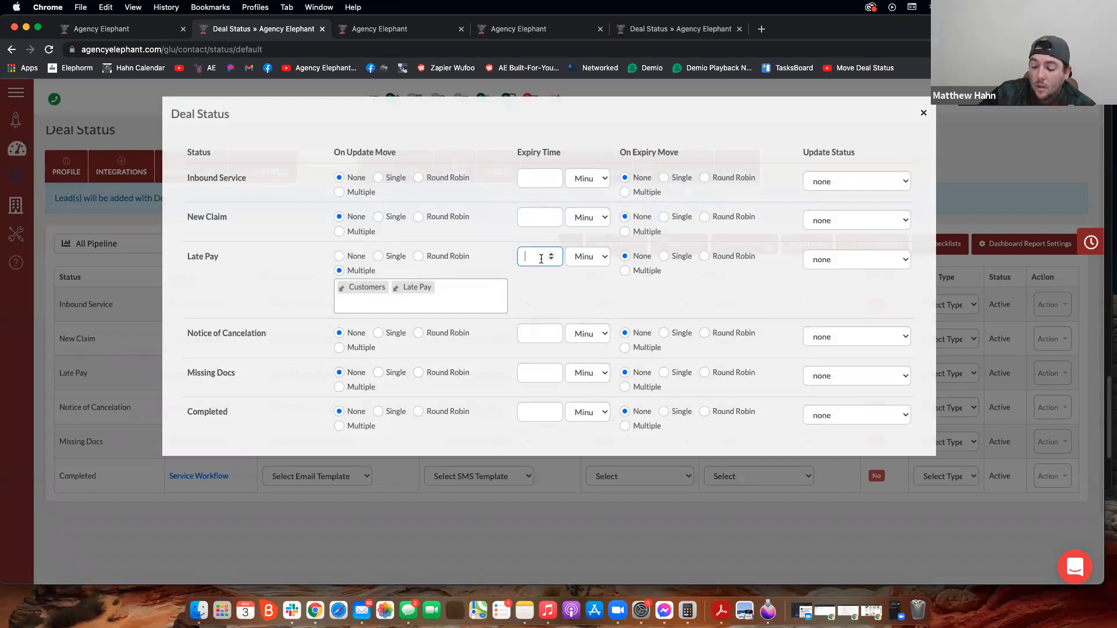
type("30")
left_click(589, 259)
left_click(589, 260)
left_click(590, 260)
left_click(516, 264)
double_click(522, 258)
type("25")
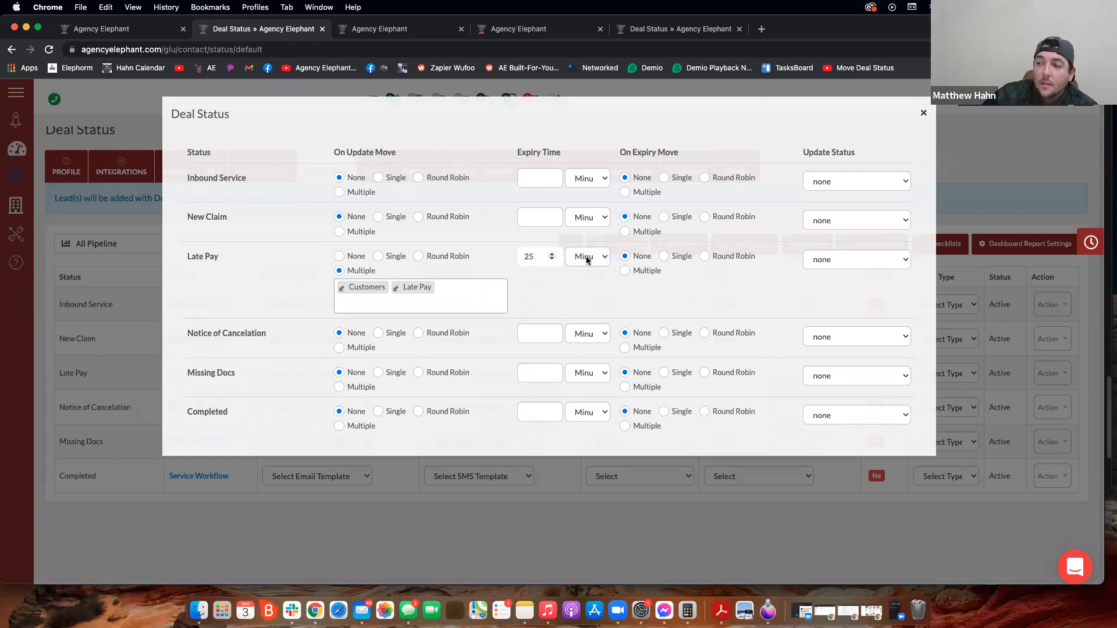
left_click(587, 259)
left_click(580, 284)
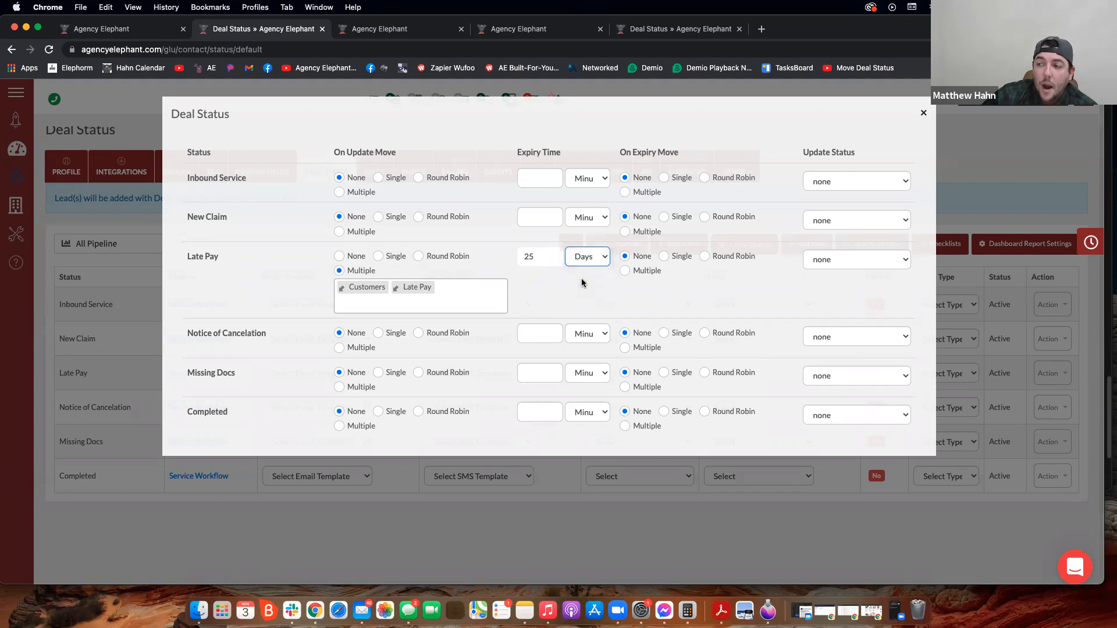
Set Late Pay's on-expiry move to Multiple and assign the Customers group
left_click(624, 272)
left_click(627, 287)
type("cus")
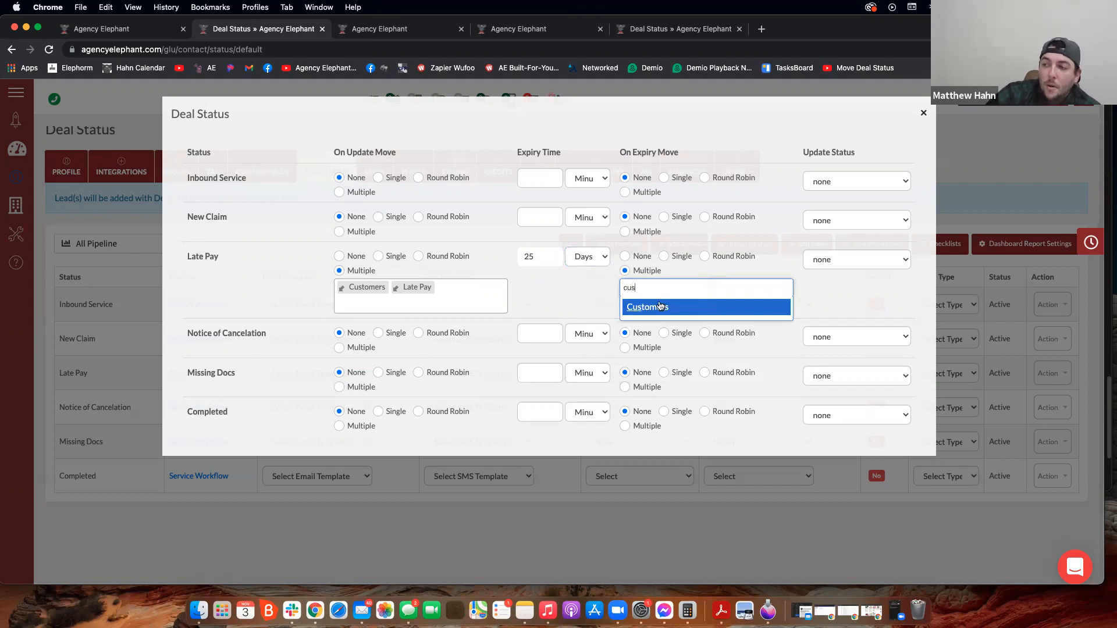
left_click(659, 305)
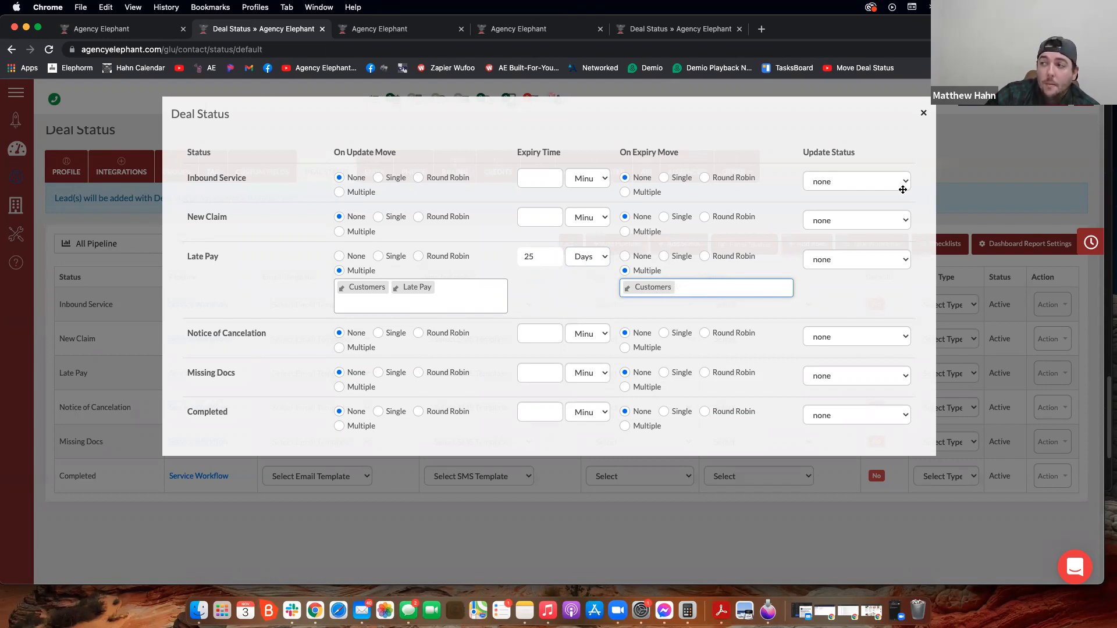
Close the deal status configuration and move the $1200 Late Pay lead to Unassigned on the Service Workflow board, confirming the status removal
left_click(925, 115)
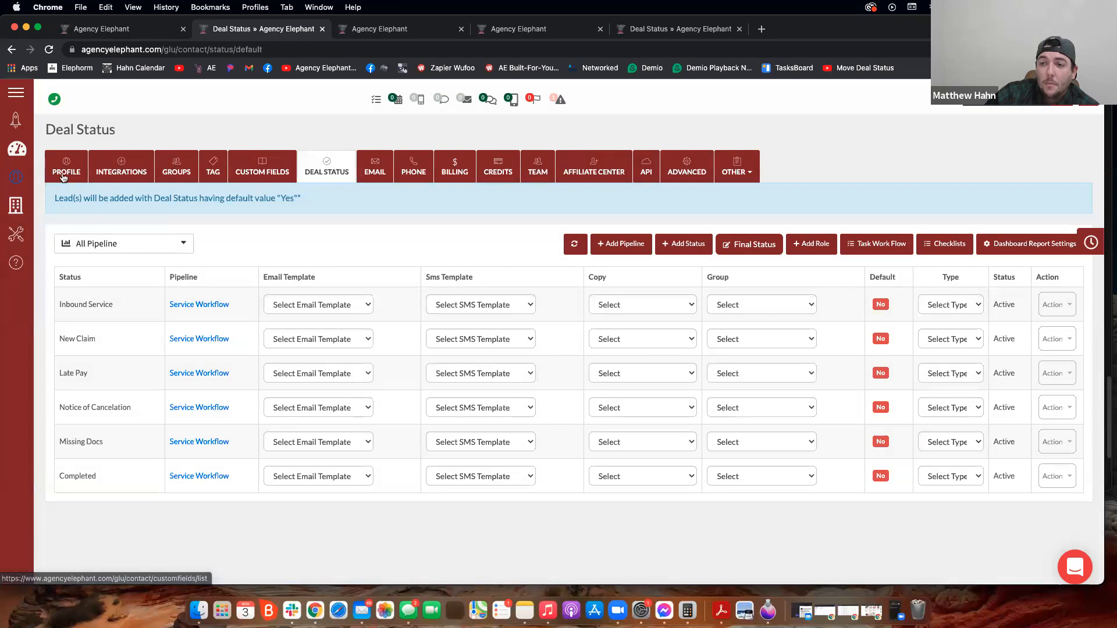
left_click(125, 32)
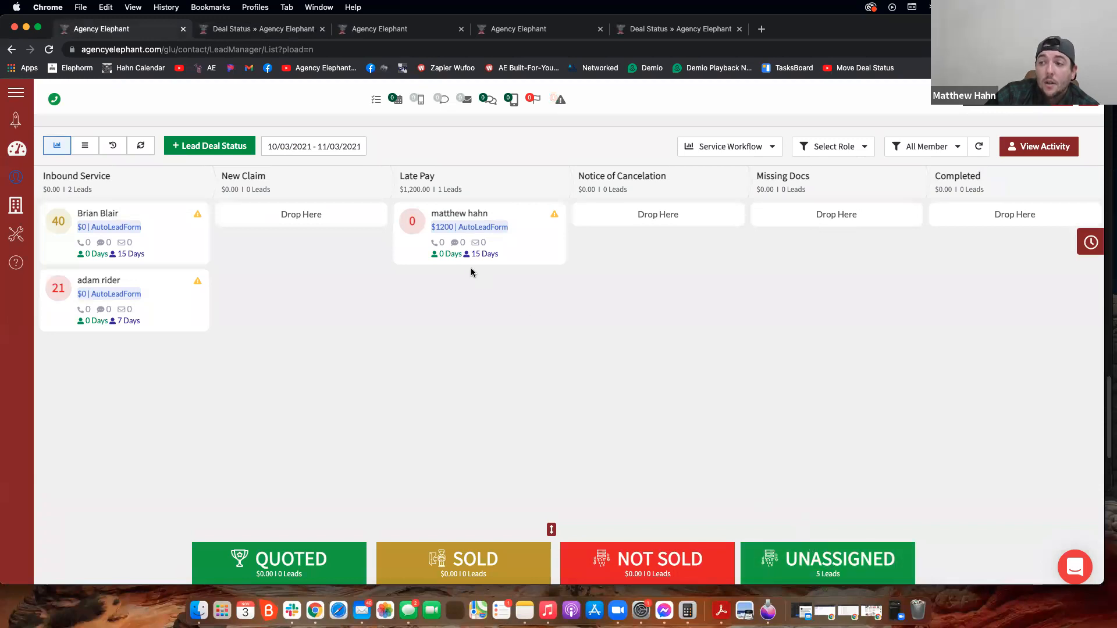
left_click_drag(459, 216, 816, 551)
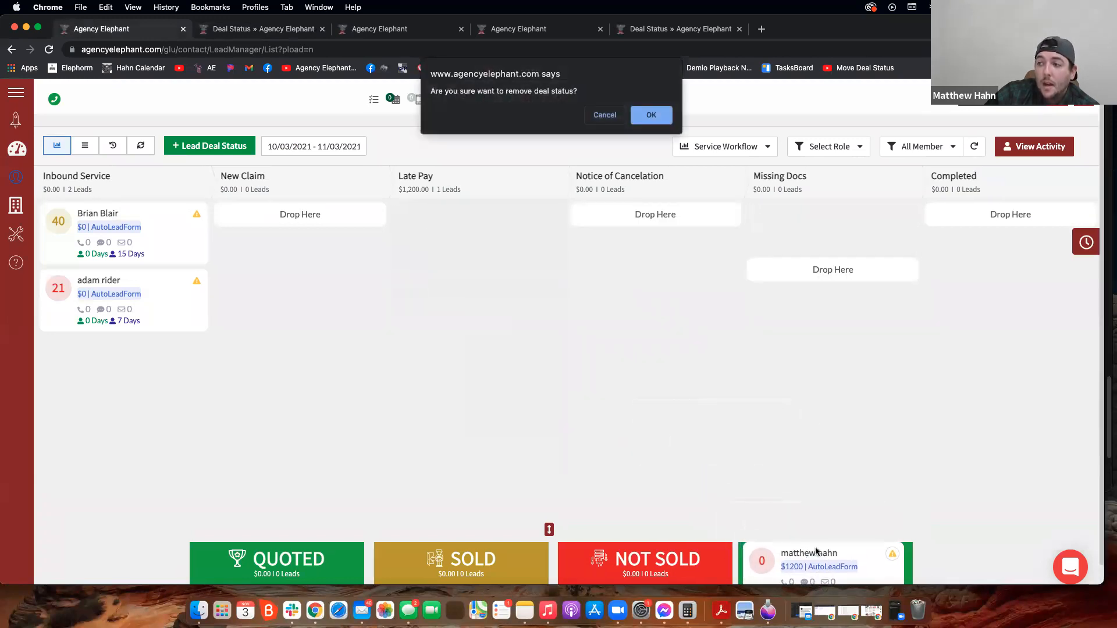
left_click(651, 115)
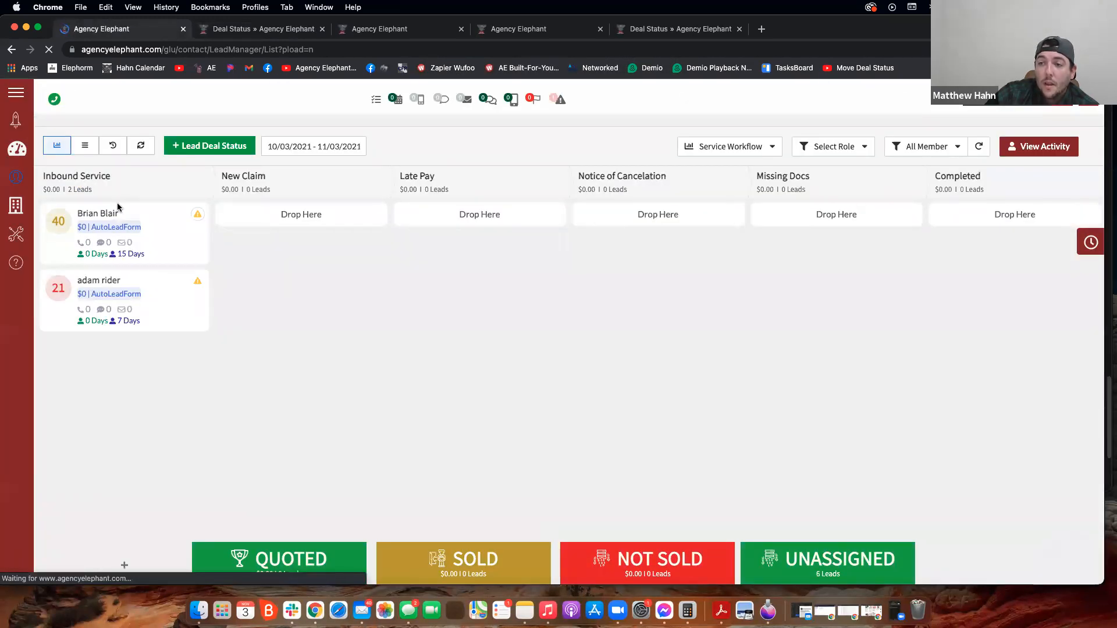
Move the Inbound Service lead scored 40 to Late Pay, confirm its opportunity update, and open the lead's details
left_click_drag(116, 212, 463, 200)
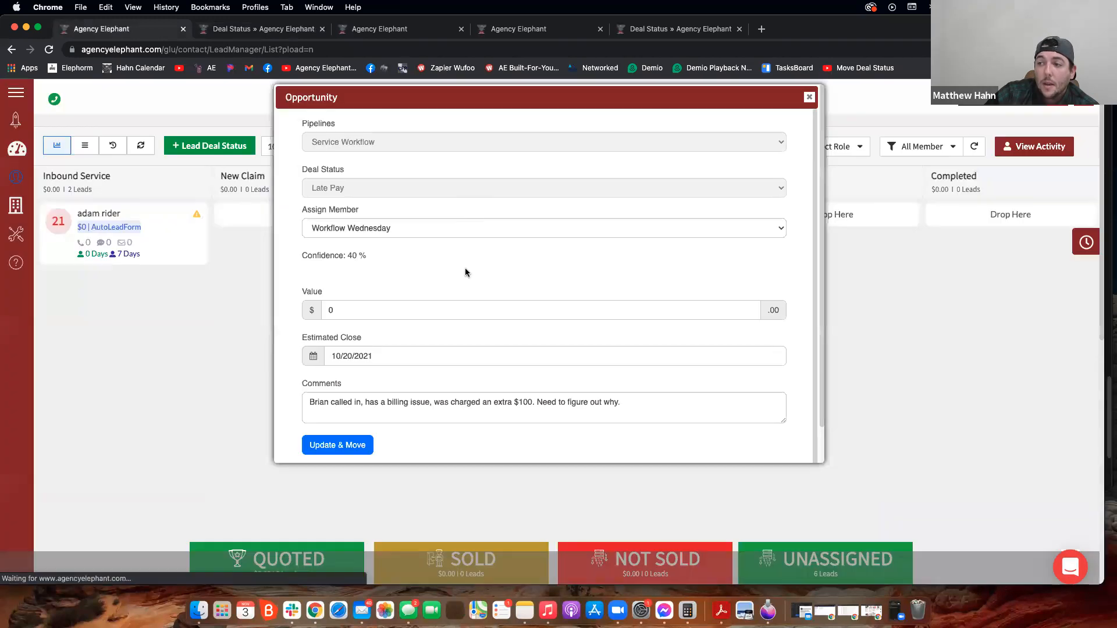
left_click(349, 449)
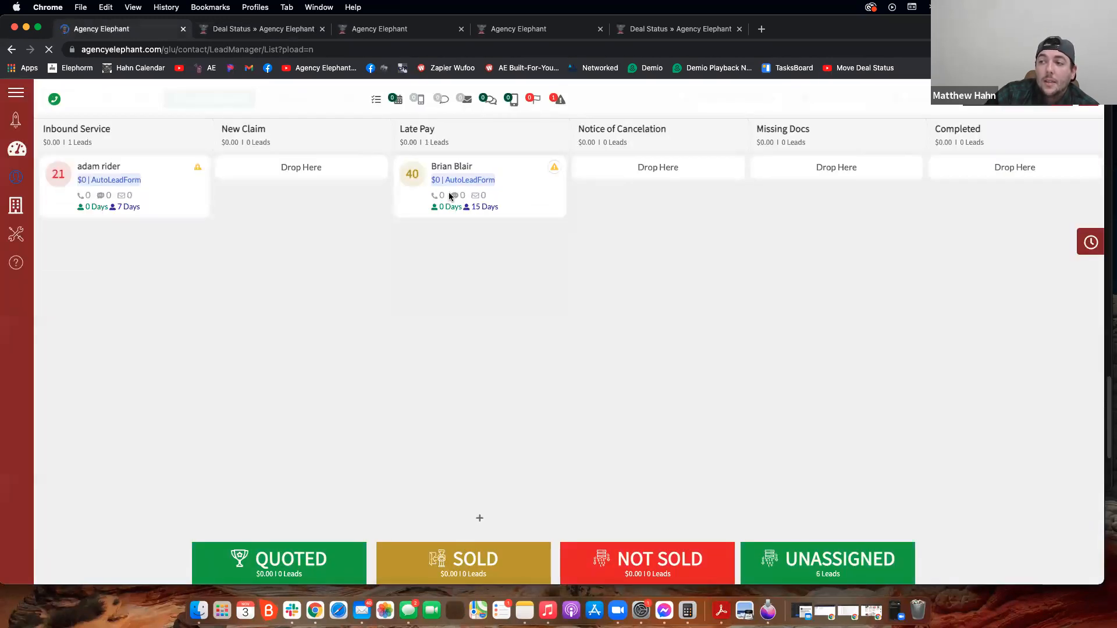
left_click(445, 214)
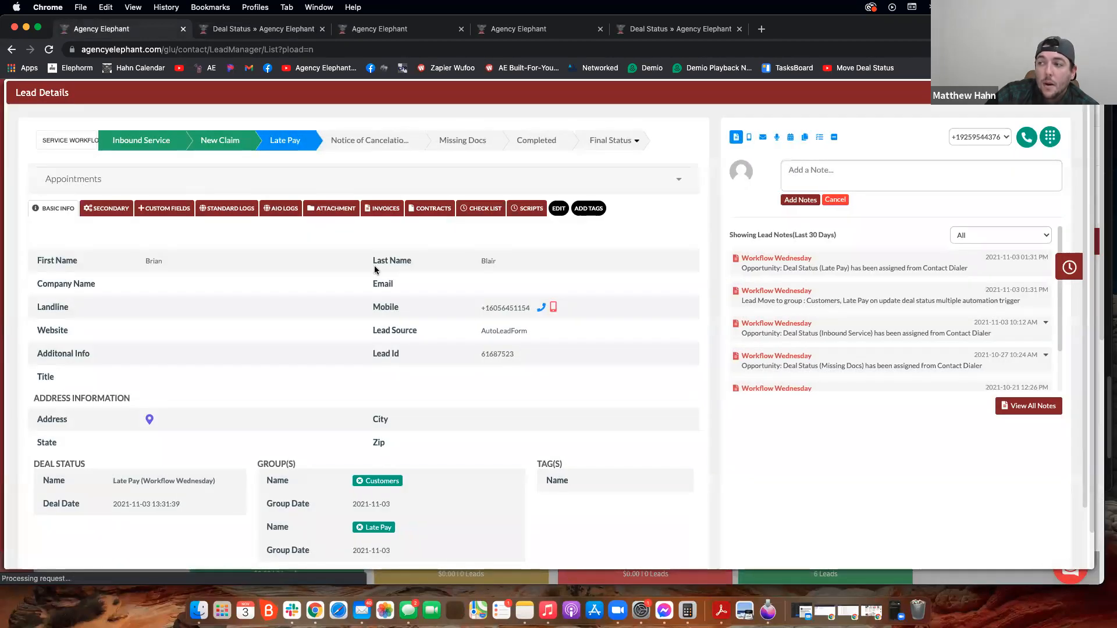
Remove the lead from the Late Pay group, and move it from the Late Pay status to Unassigned
left_click(358, 526)
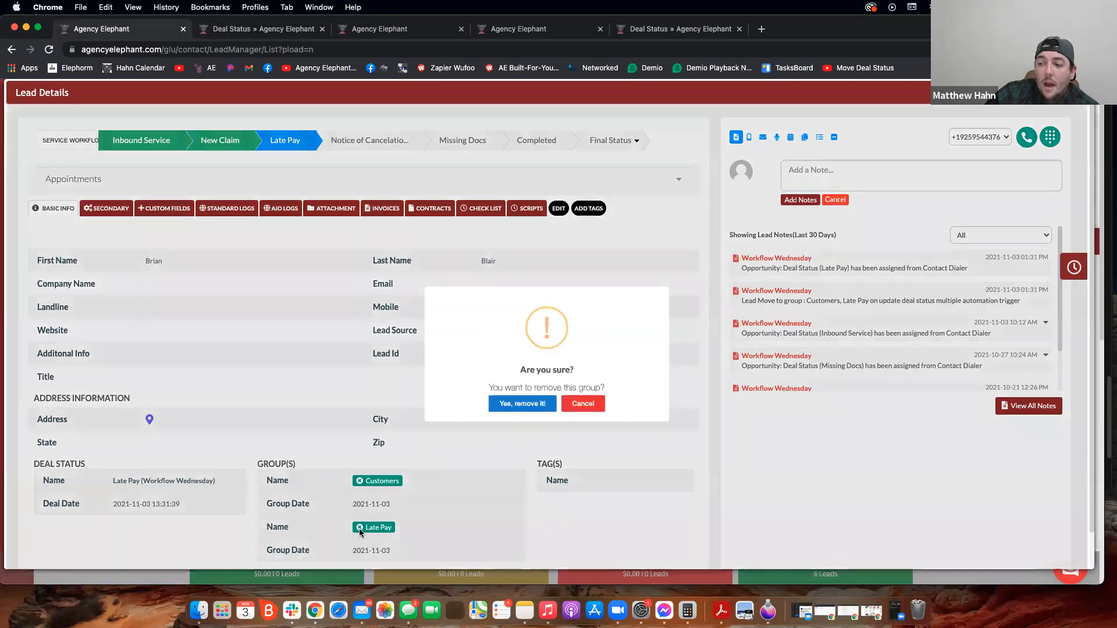
key("Return")
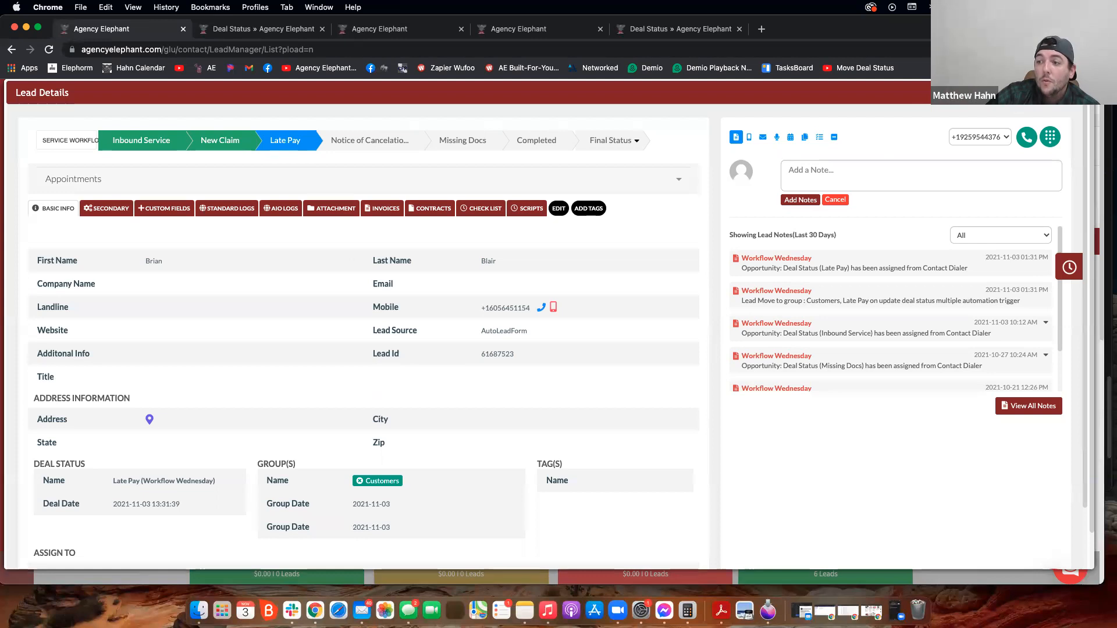
key("Escape")
left_click_drag(468, 222, 832, 561)
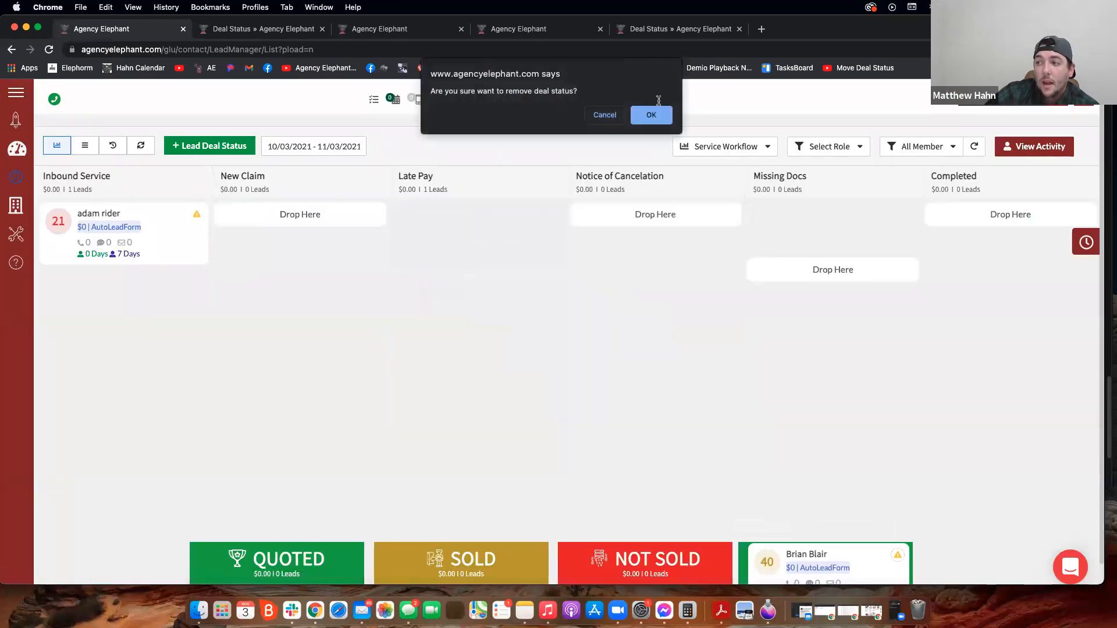
left_click(653, 119)
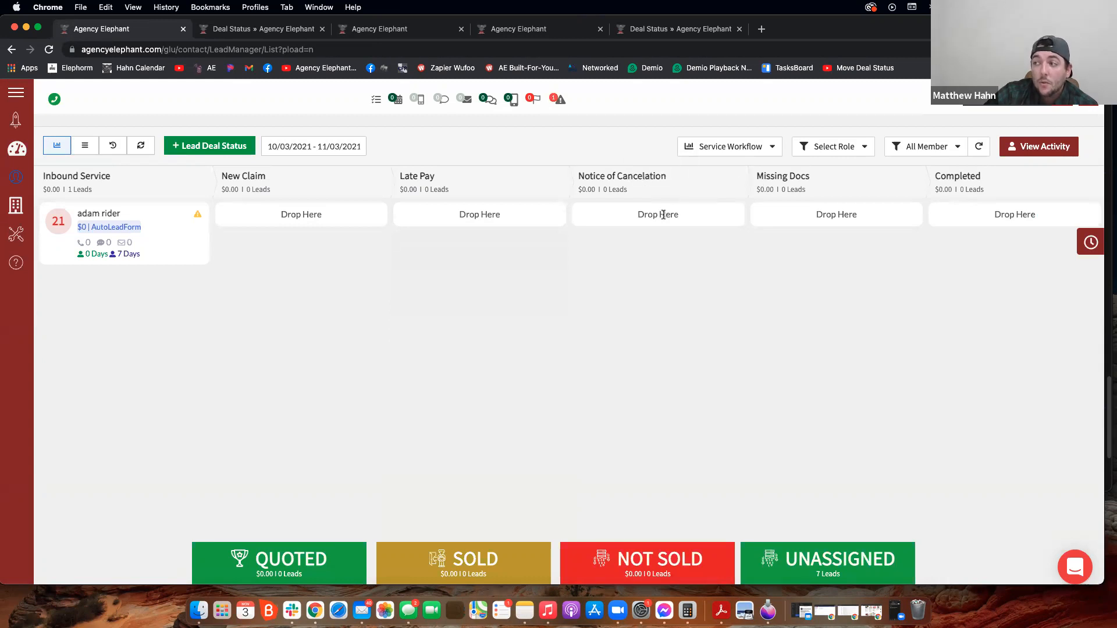
left_click(635, 29)
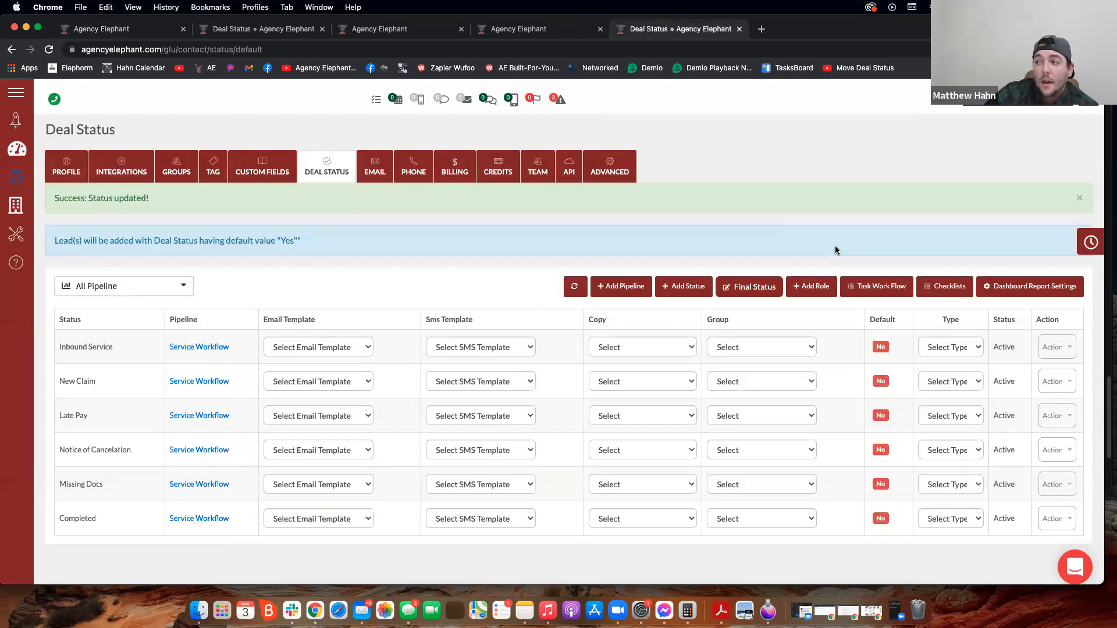
left_click(1054, 415)
left_click(1037, 500)
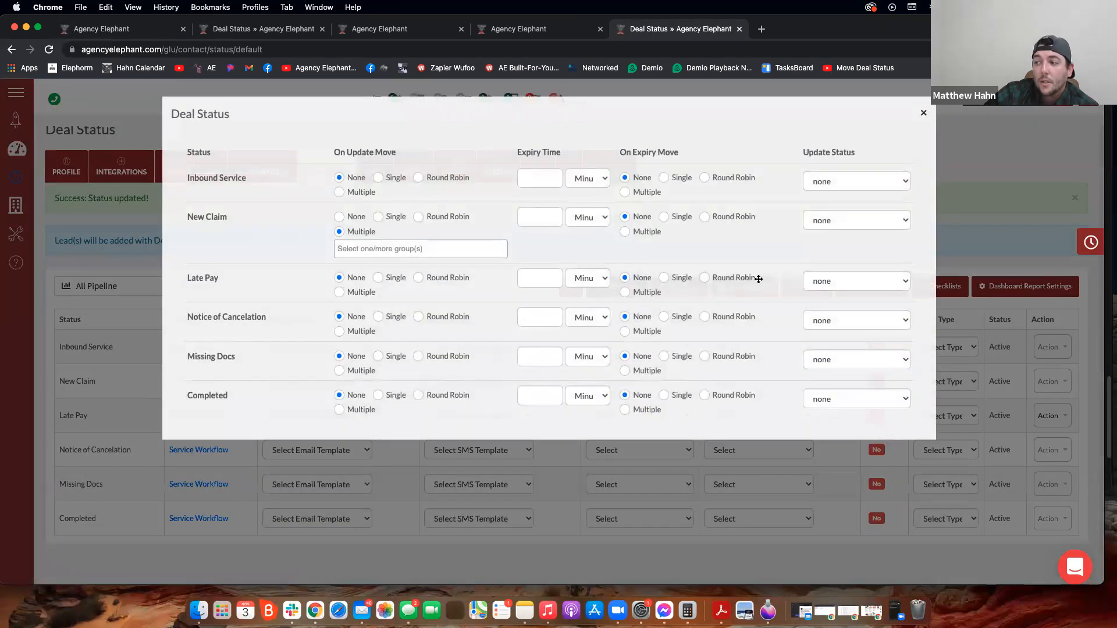
left_click(551, 214)
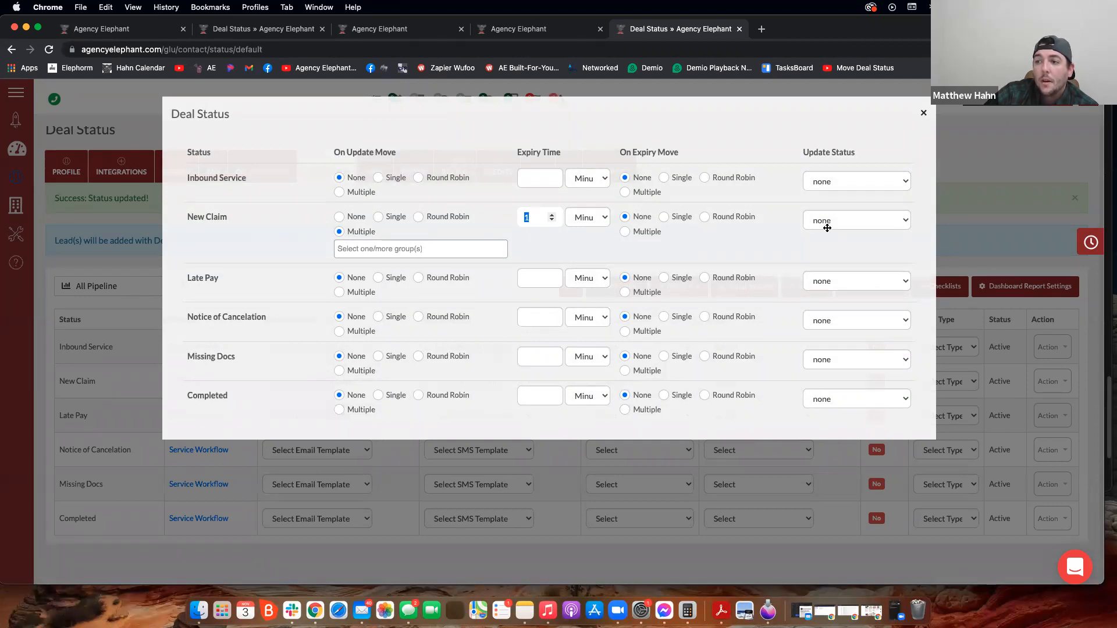
left_click(425, 281)
left_click(360, 292)
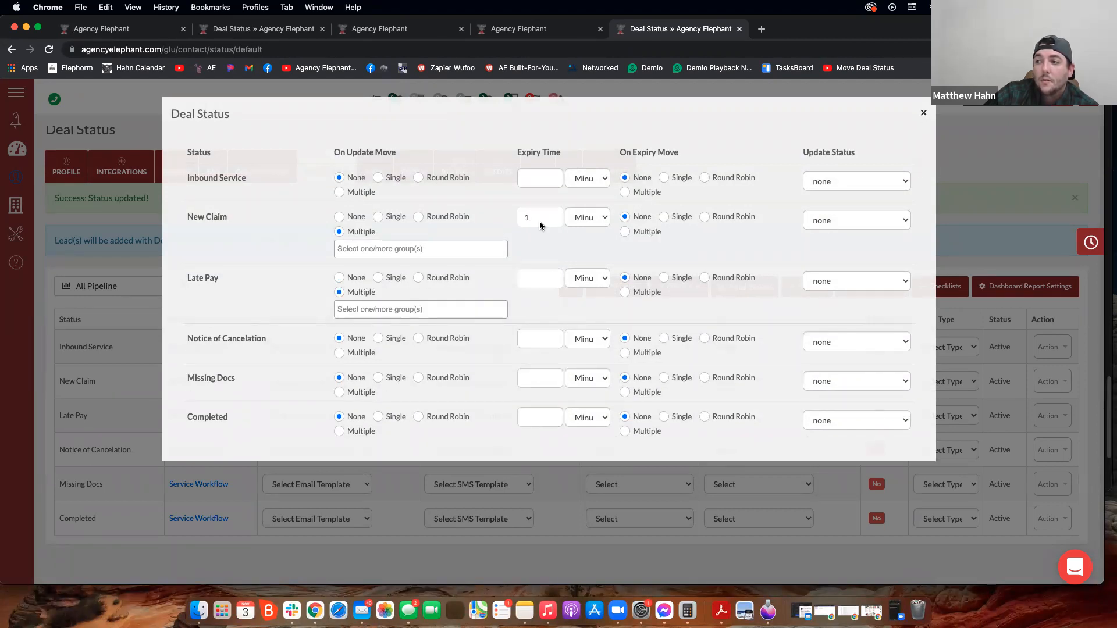
key("BackSpace")
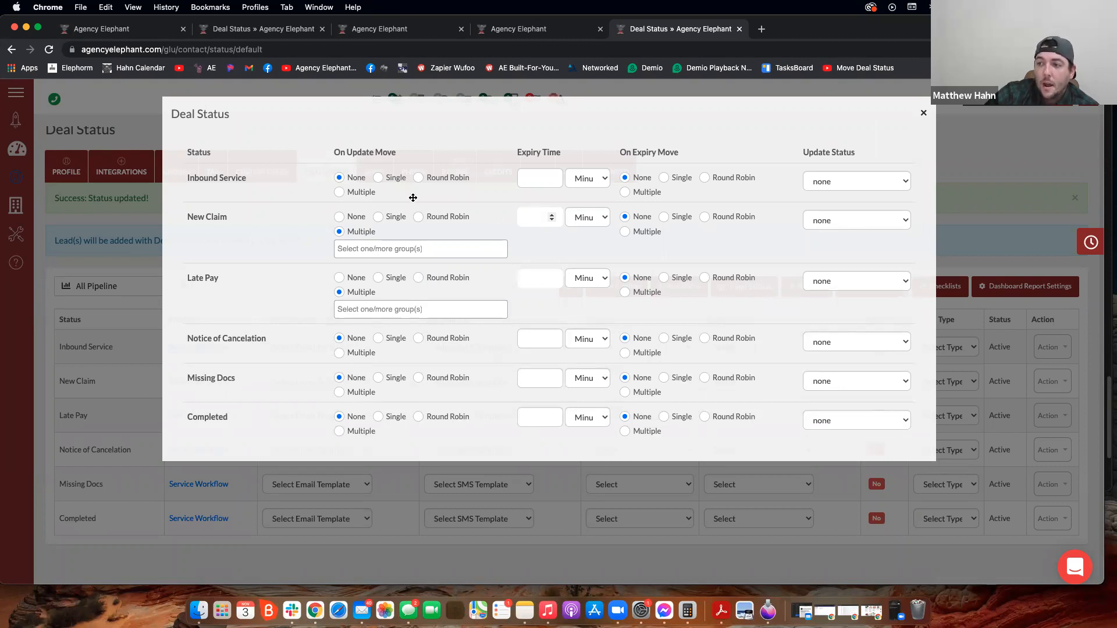
left_click(339, 217)
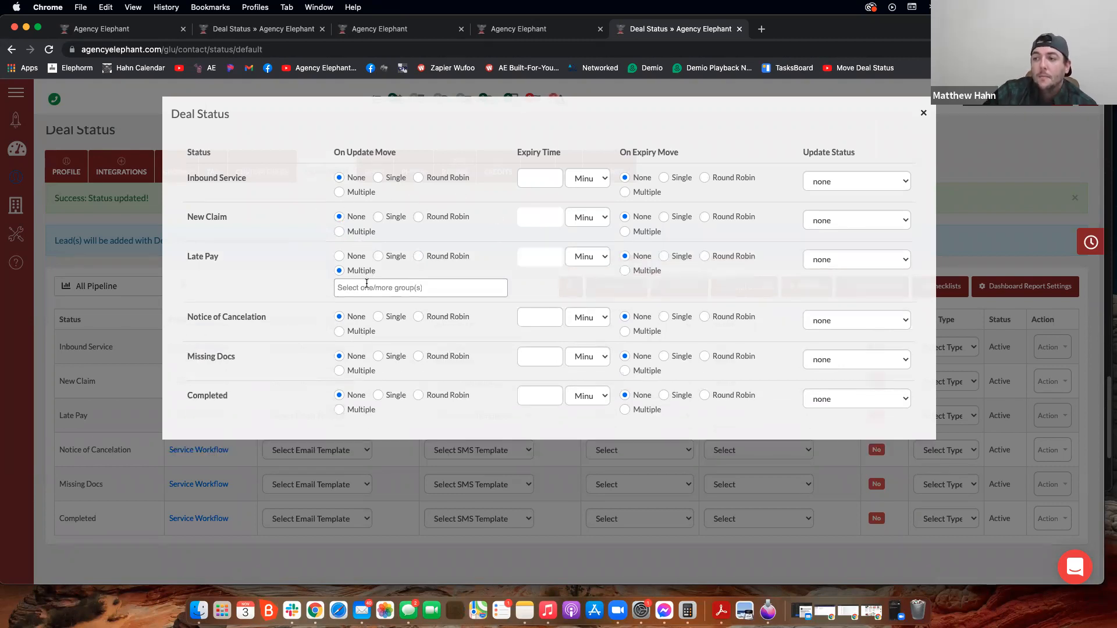
left_click(366, 283)
type("late")
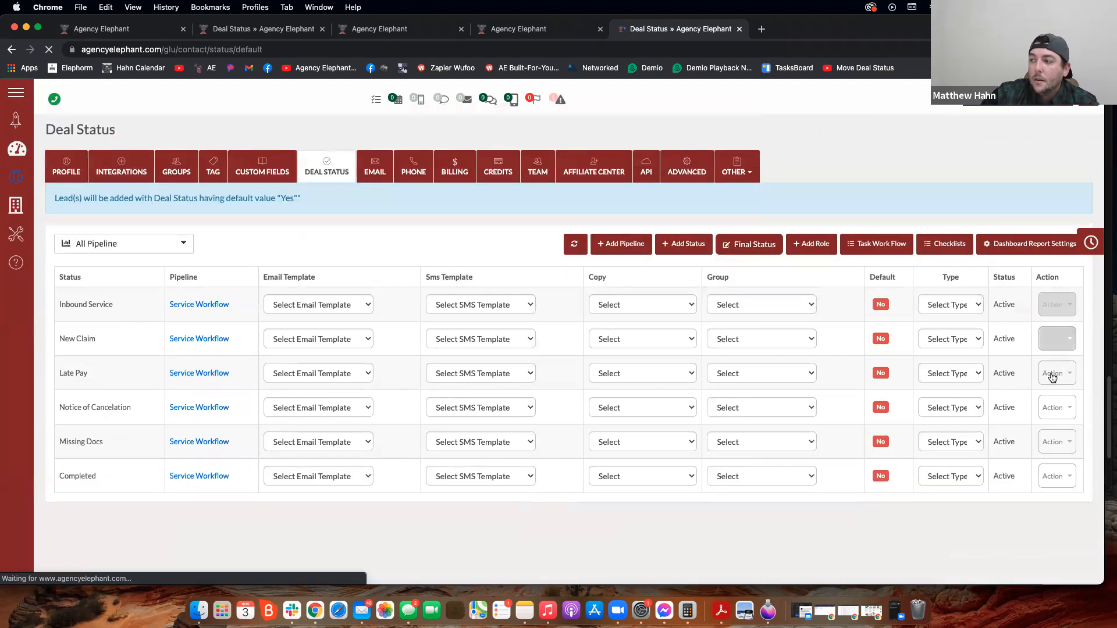
Open Late Pay's move configuration and review its on-update group choices and the available update statuses
left_click(1054, 374)
left_click(1025, 459)
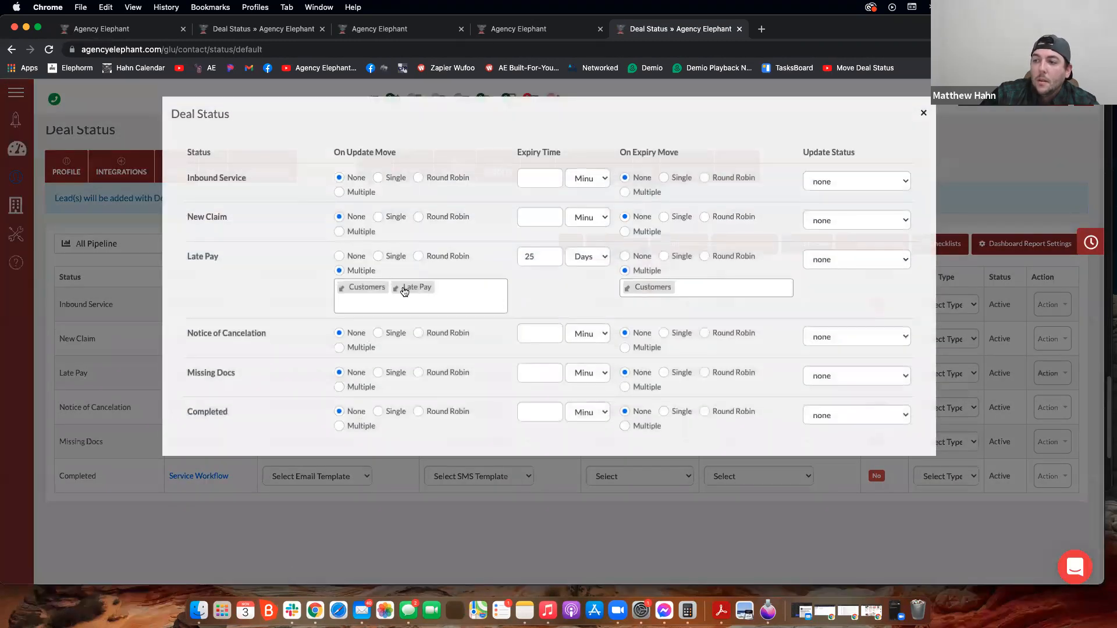
left_click(486, 297)
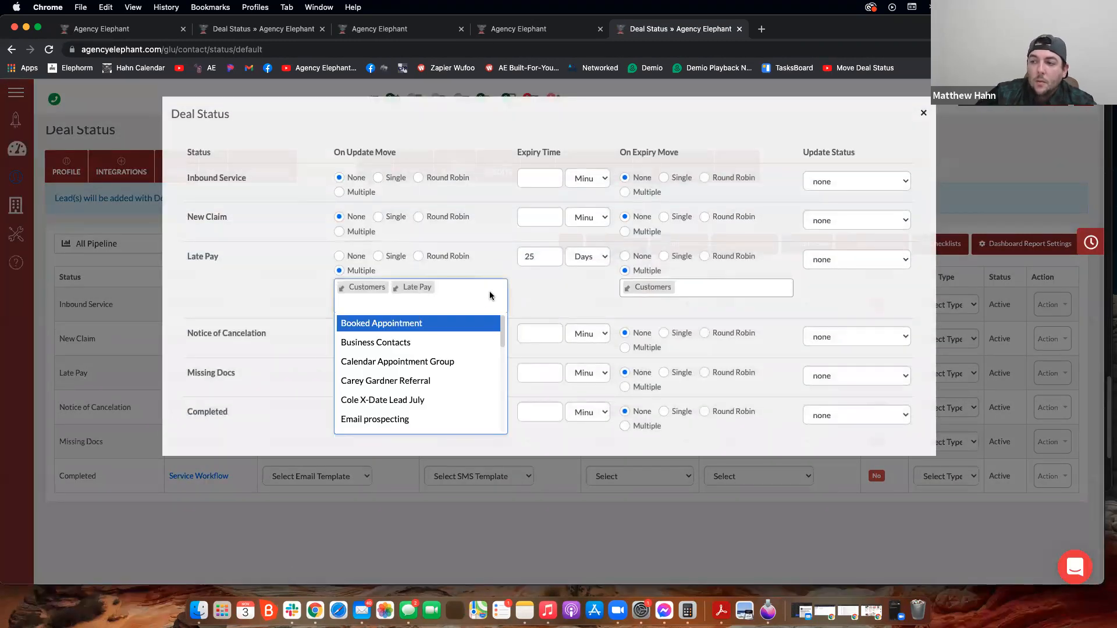
left_click(553, 272)
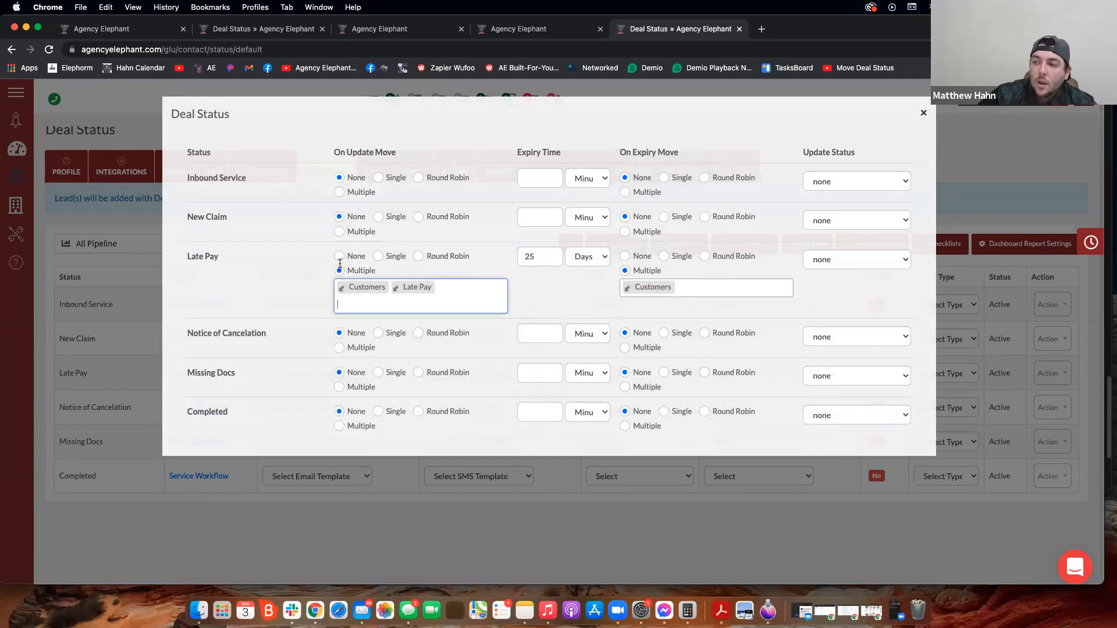
left_click(832, 263)
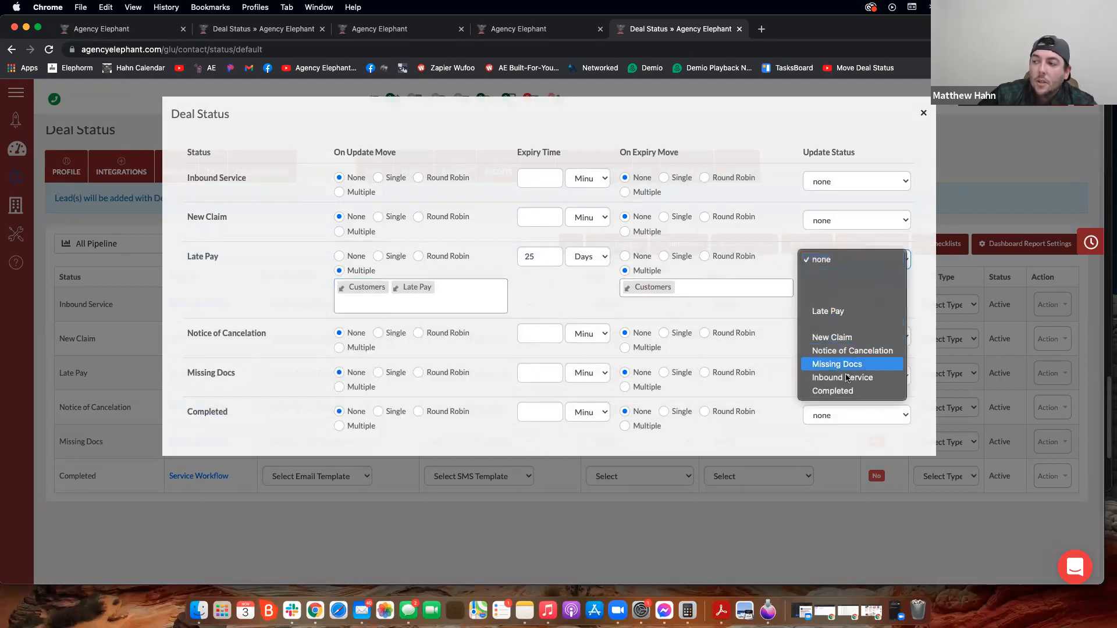
left_click(867, 257)
Remove the Customers group from Late Pay's on-expiry move
left_click(766, 288)
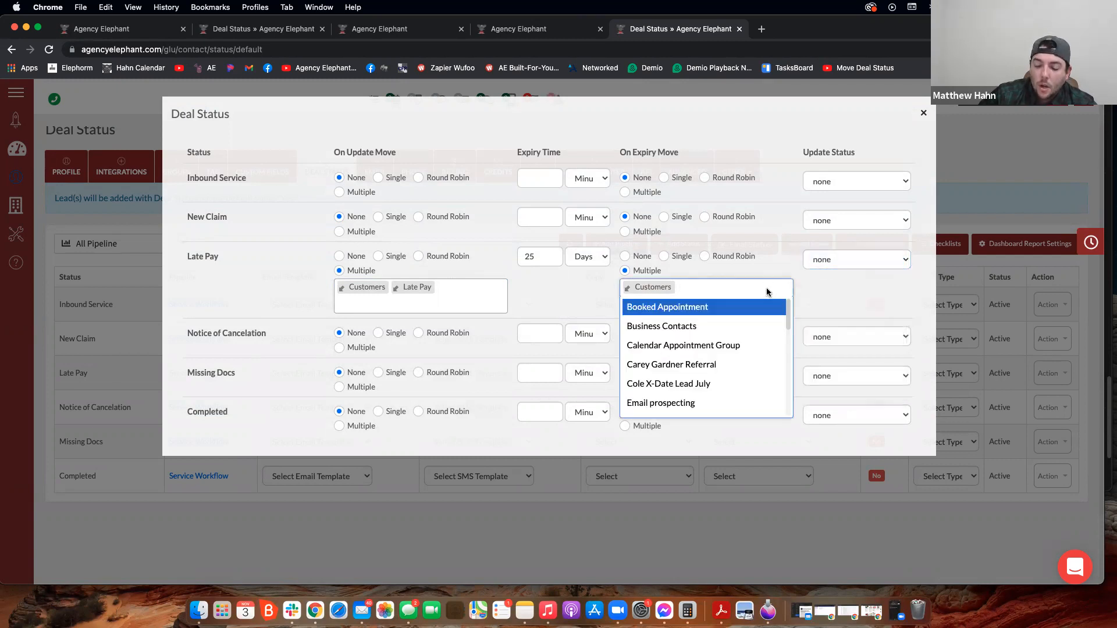
key("Escape")
key("BackSpace")
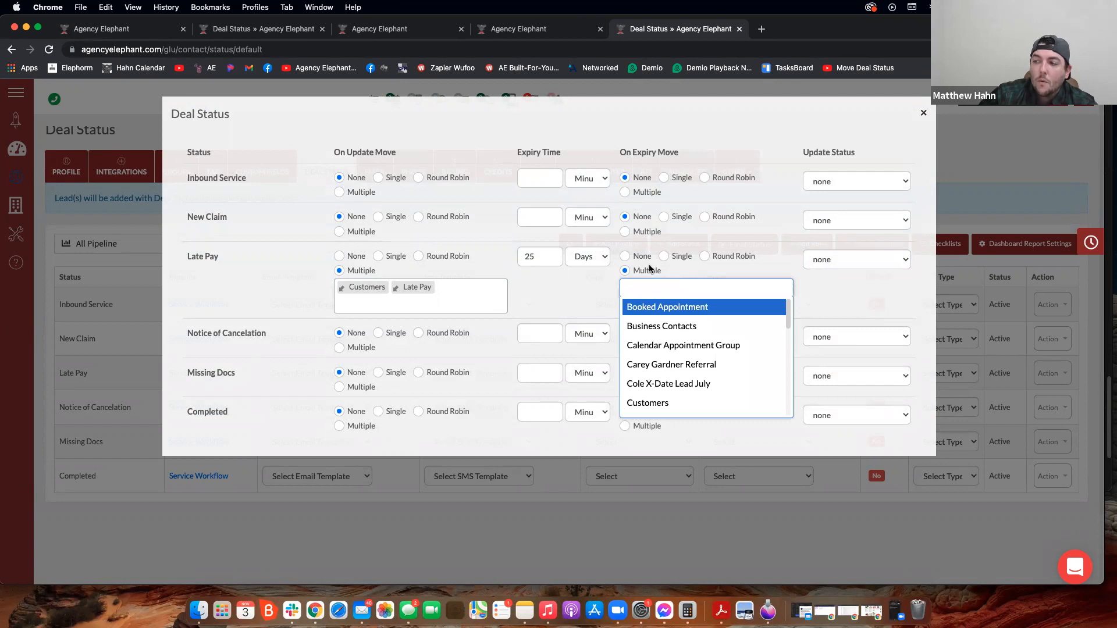
Clear Late Pay's expiry time with the unit set to Minutes, set its on-expiry move to None, and close the configuration
left_click(551, 259)
left_click_drag(541, 257, 498, 256)
key("BackSpace")
left_click(566, 261)
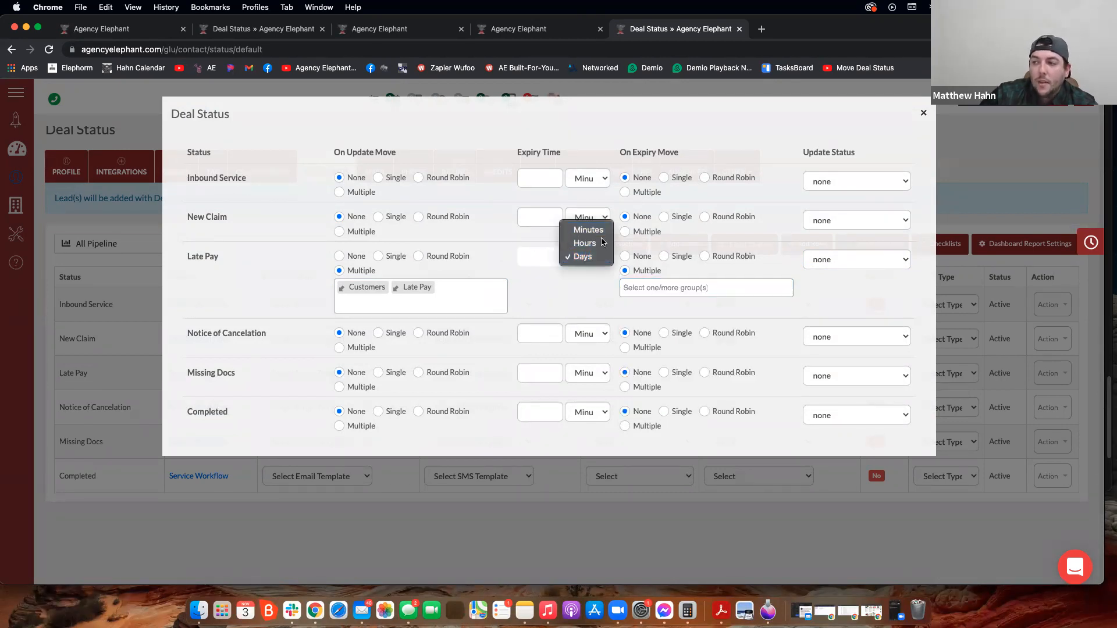
left_click(584, 228)
left_click(628, 260)
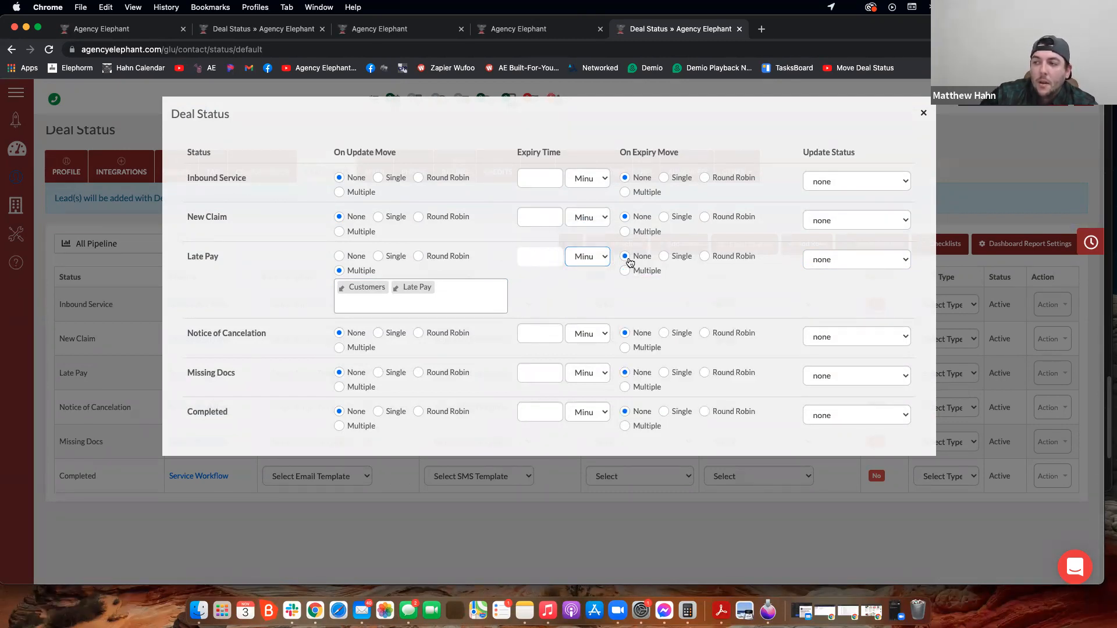
left_click(448, 302)
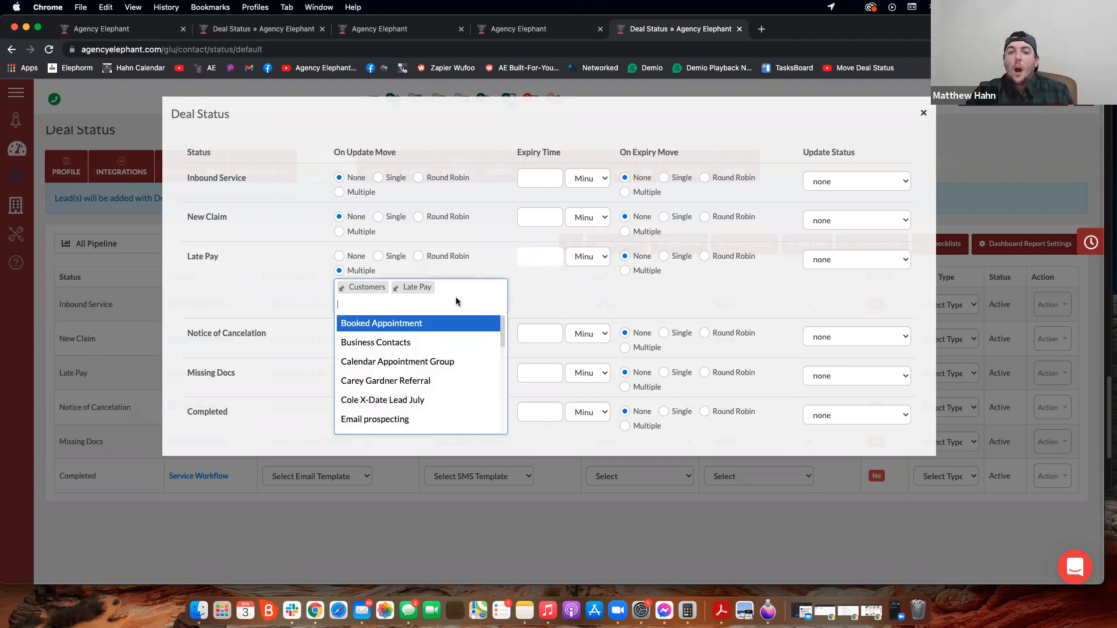
left_click(924, 116)
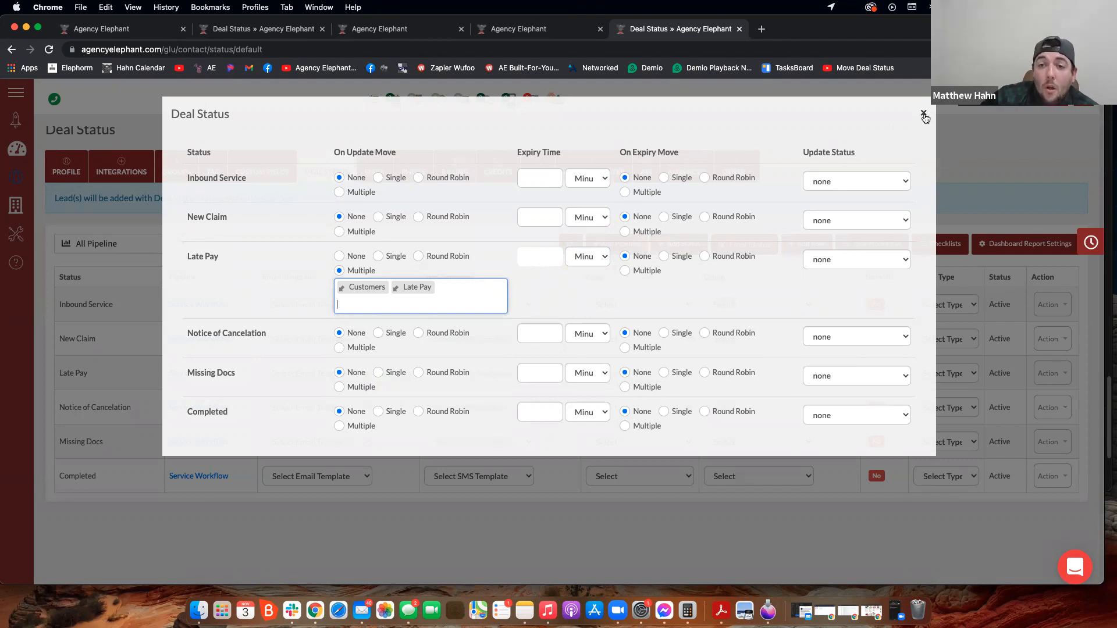
Open the SMS drips list
left_click(21, 237)
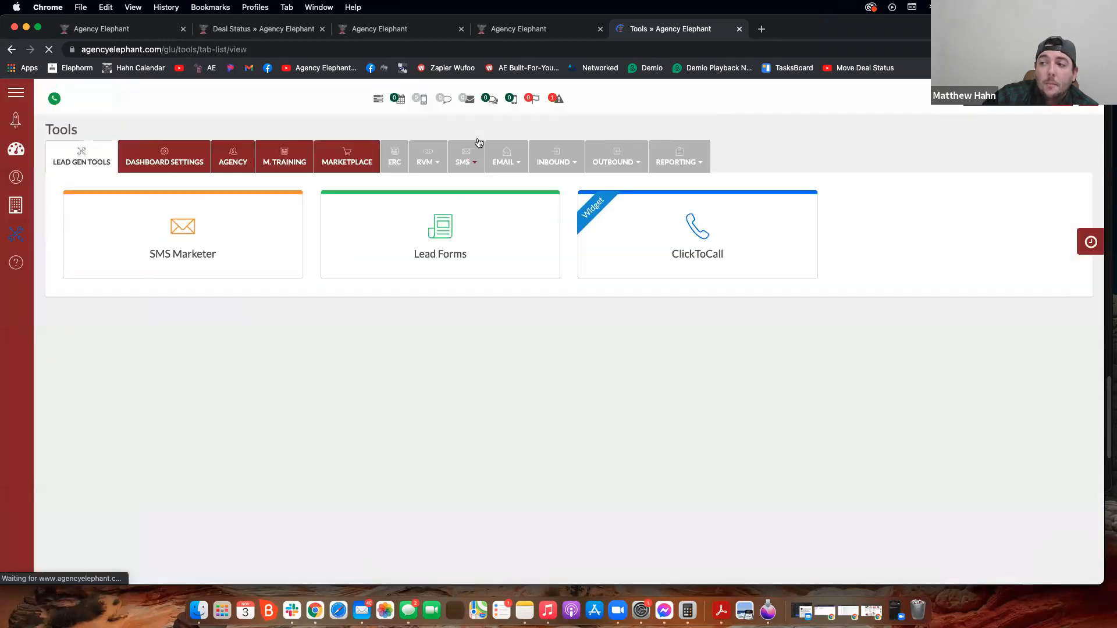
left_click(474, 170)
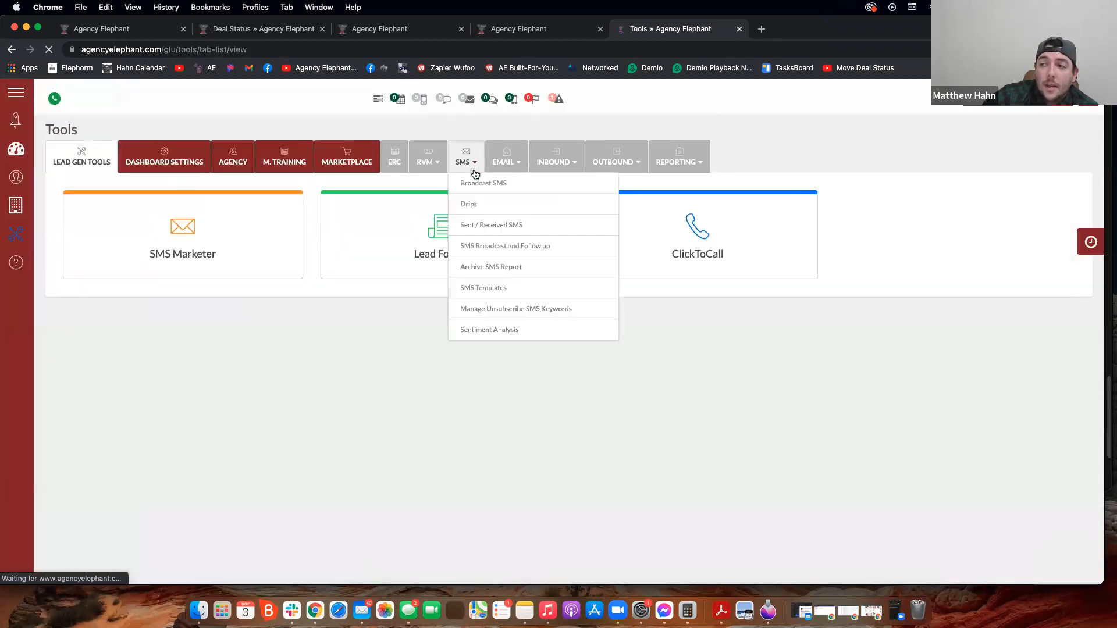
left_click(467, 204)
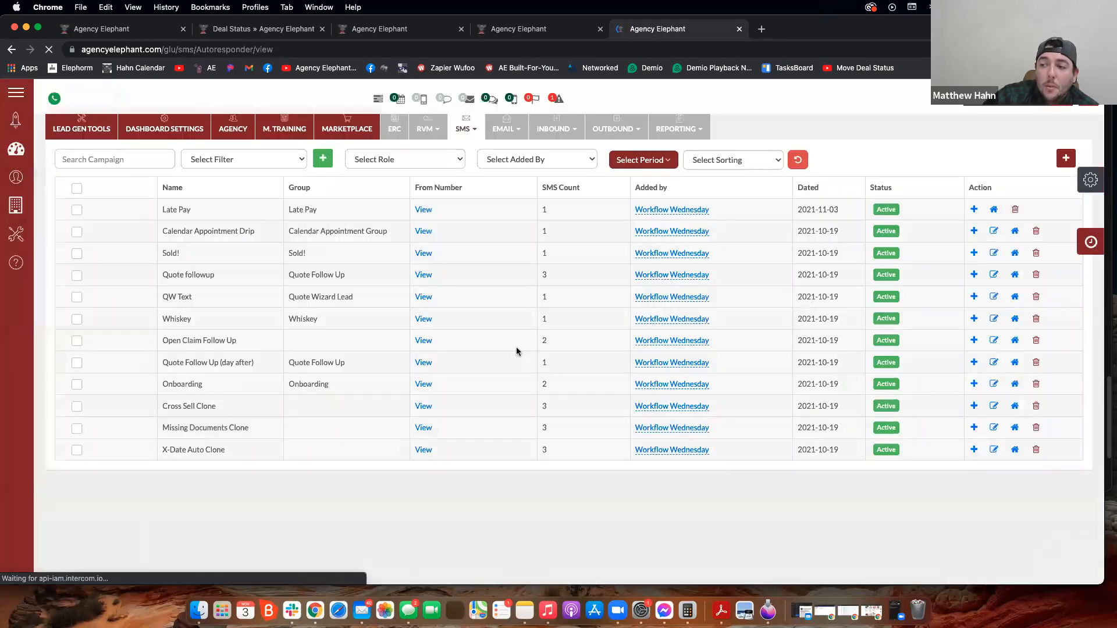